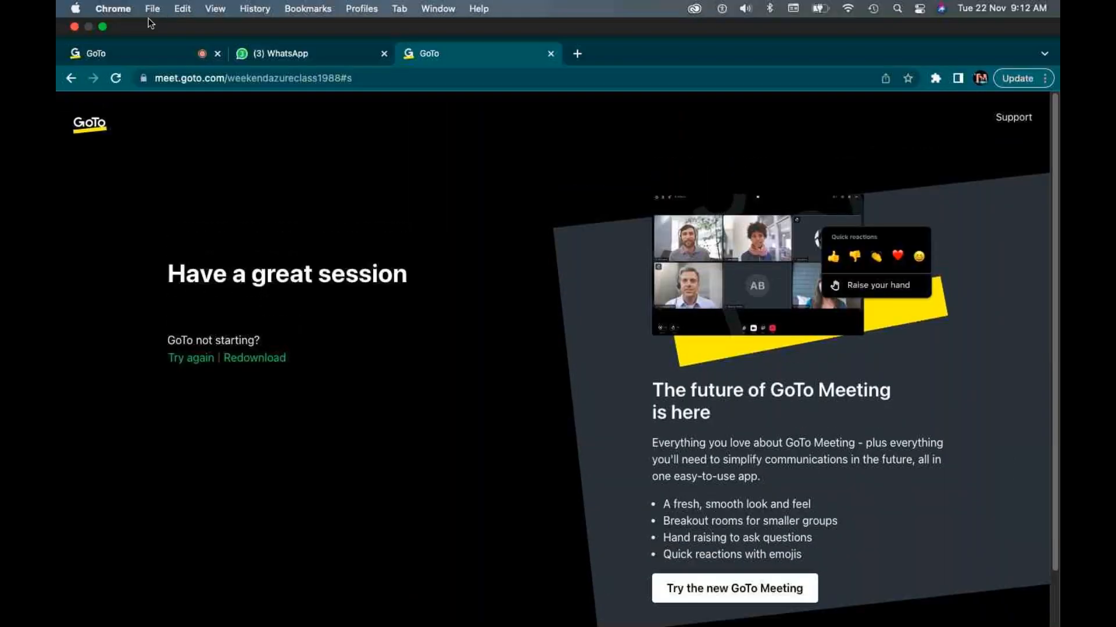
- Close the GoTo meeting browser window and switch to OneNote
left_click(74, 27)
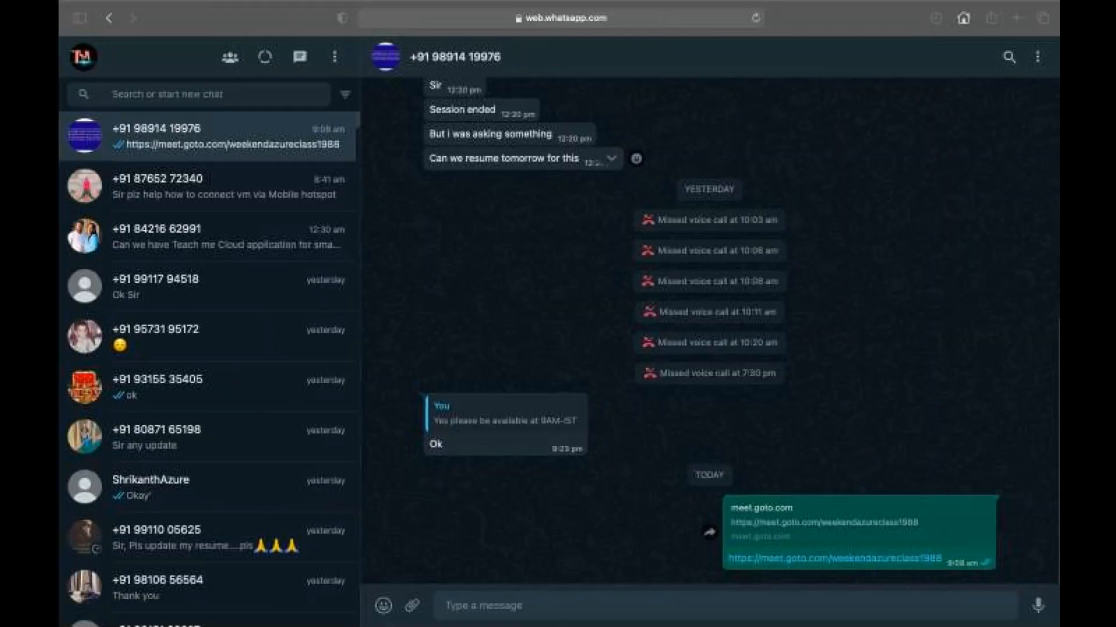
mouse_move(73, 39)
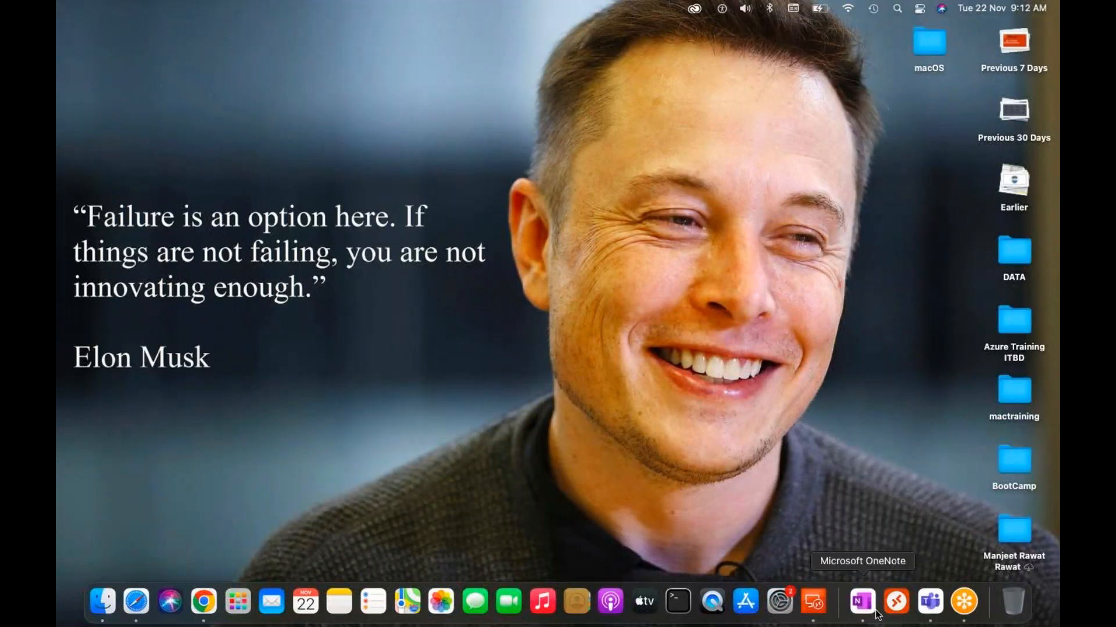
left_click(876, 611)
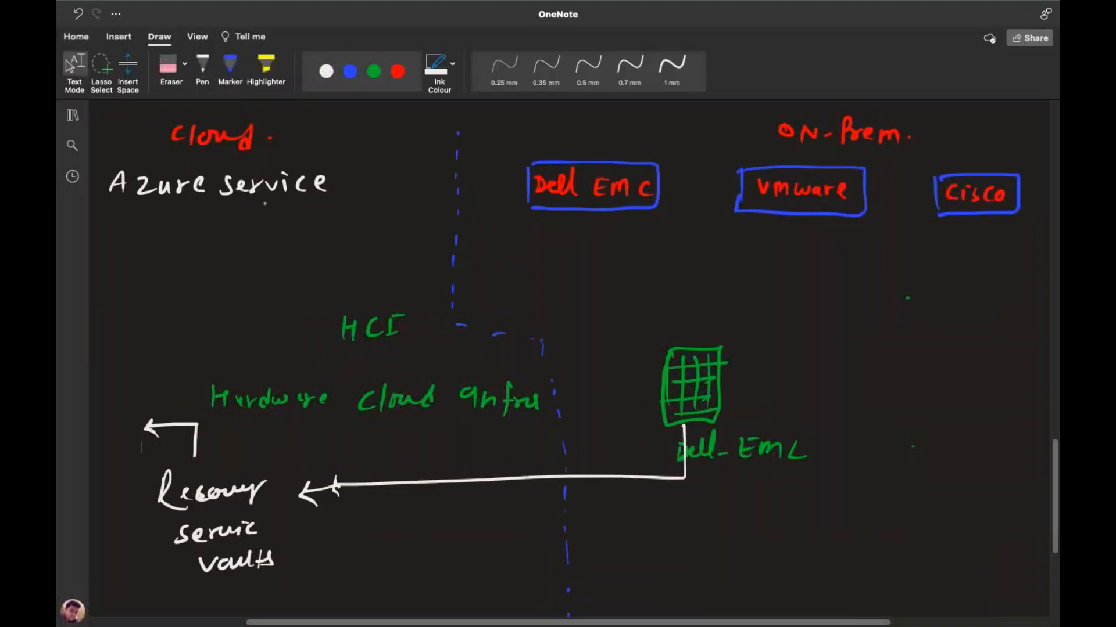
- Open the VMware section of the notebook and hide the notebook navigation
left_click(72, 115)
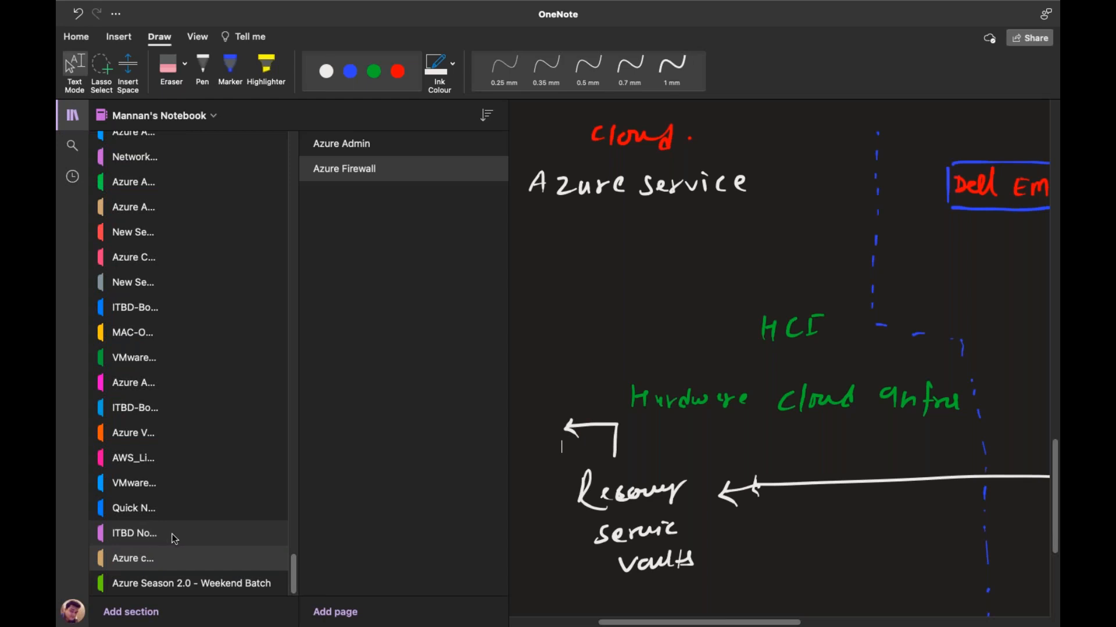
left_click(156, 502)
left_click(155, 482)
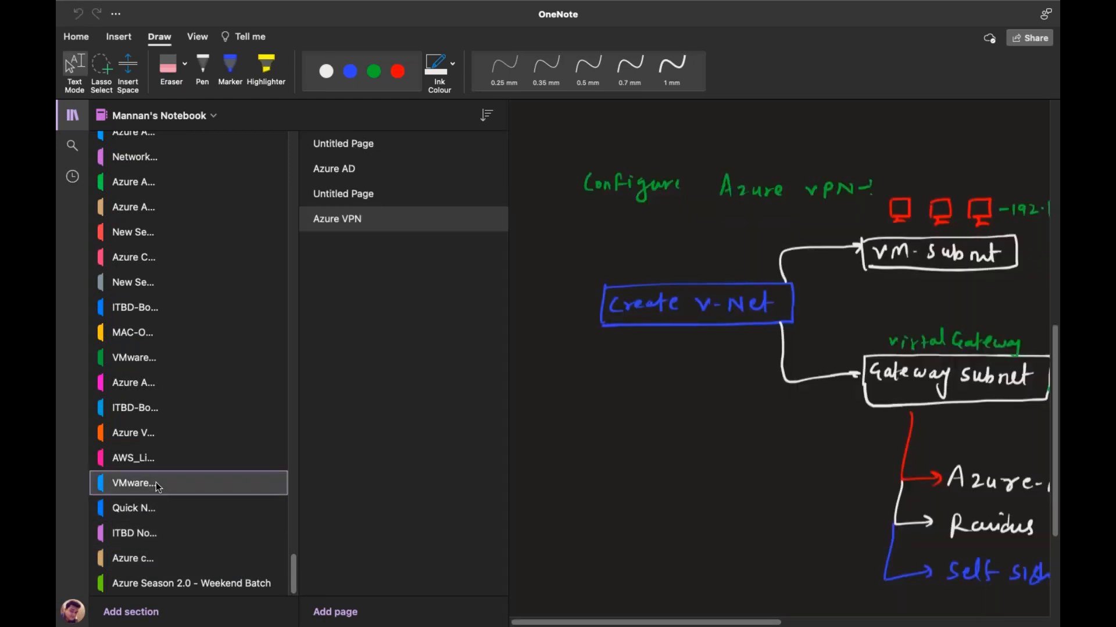
left_click(79, 118)
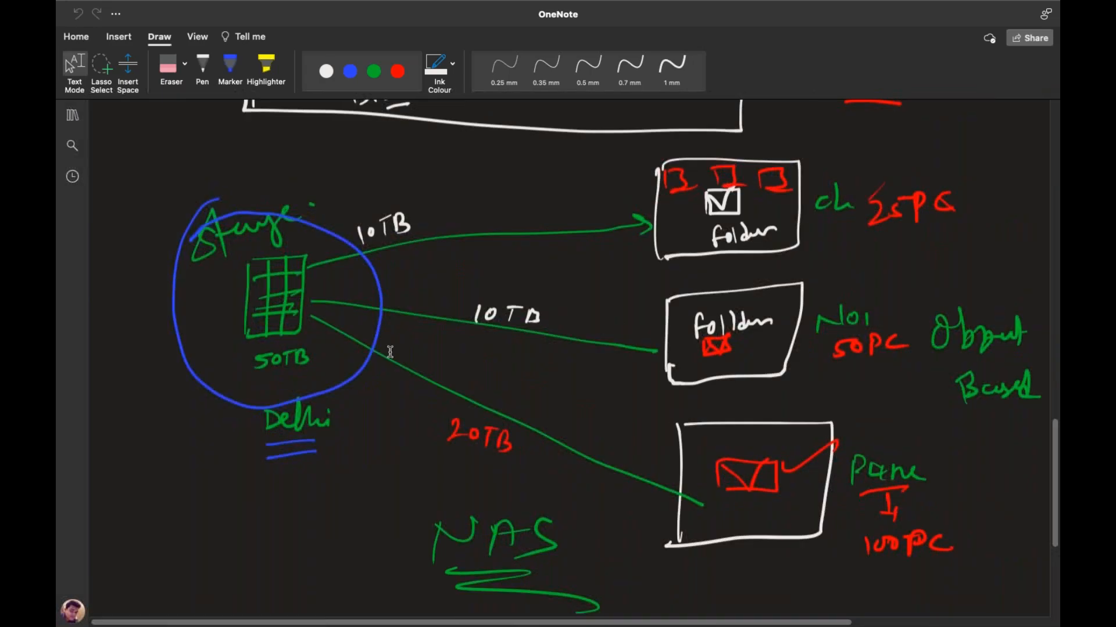
- Below the NAS sketch, draw two host rectangles one above the other with a blue 0.5 mm pen and label them ESXI
scroll(390, 352, "up", 1)
scroll(390, 352, "down", 5)
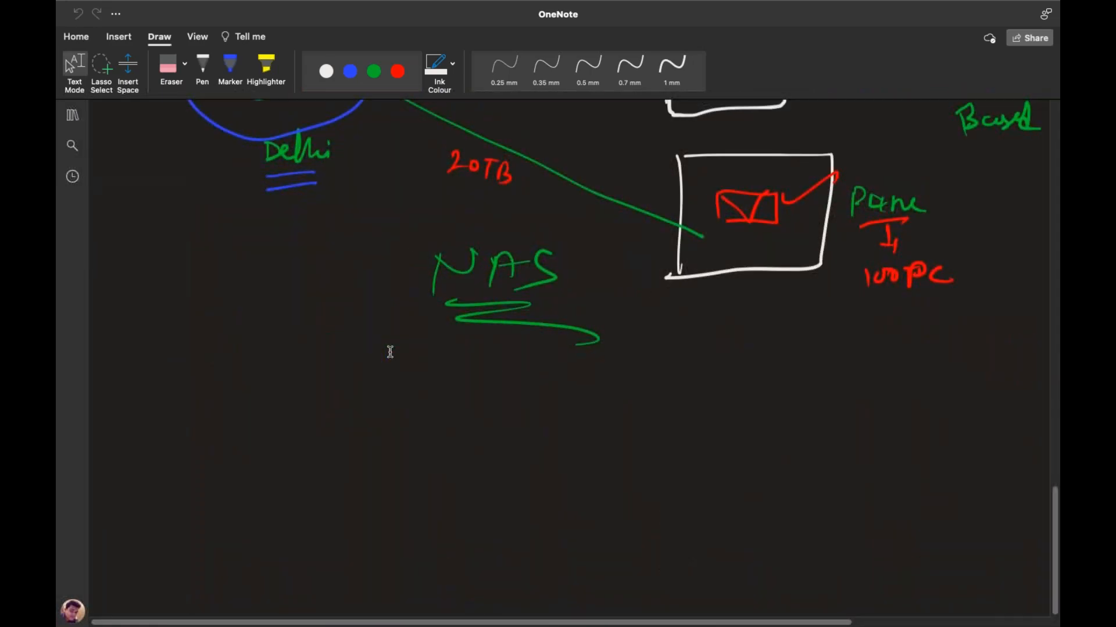
scroll(390, 351, "up", 20)
scroll(390, 352, "down", 15)
scroll(390, 351, "down", 10)
left_click(350, 71)
left_click(587, 70)
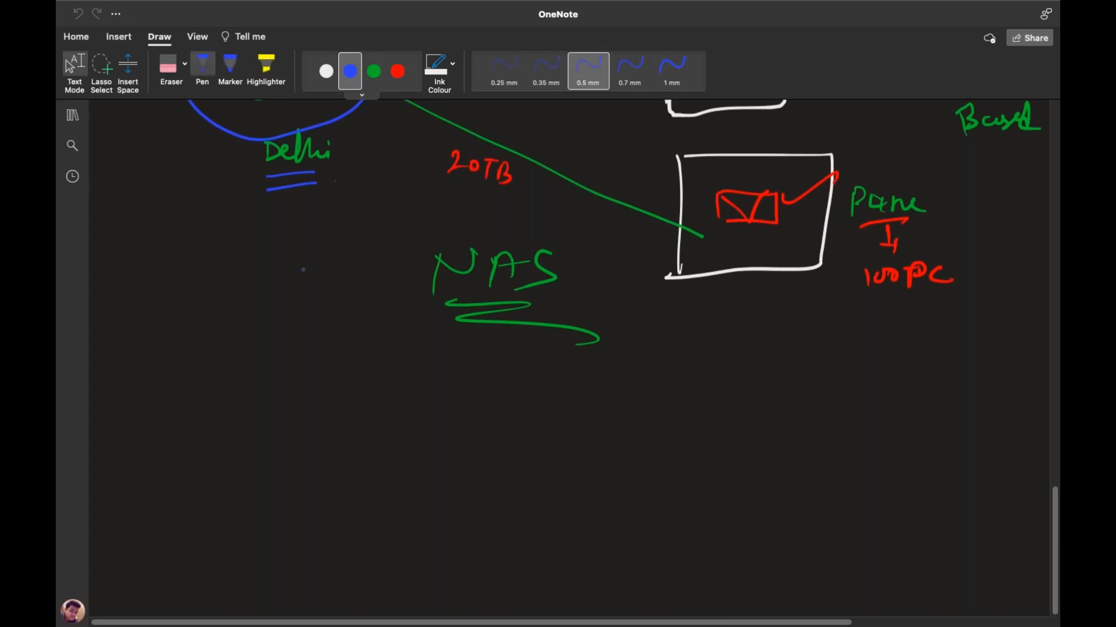
mouse_move(169, 483)
left_mouse_down()
mouse_move(169, 431)
mouse_move(213, 428)
mouse_move(206, 488)
mouse_move(167, 465)
left_mouse_up()
mouse_move(154, 605)
left_mouse_down()
mouse_move(156, 547)
mouse_move(191, 607)
mouse_move(155, 608)
left_mouse_up()
mouse_move(175, 375)
left_mouse_down()
mouse_move(176, 394)
mouse_move(205, 388)
left_mouse_up()
left_click_drag(206, 378, 197, 391)
left_click_drag(216, 373, 213, 393)
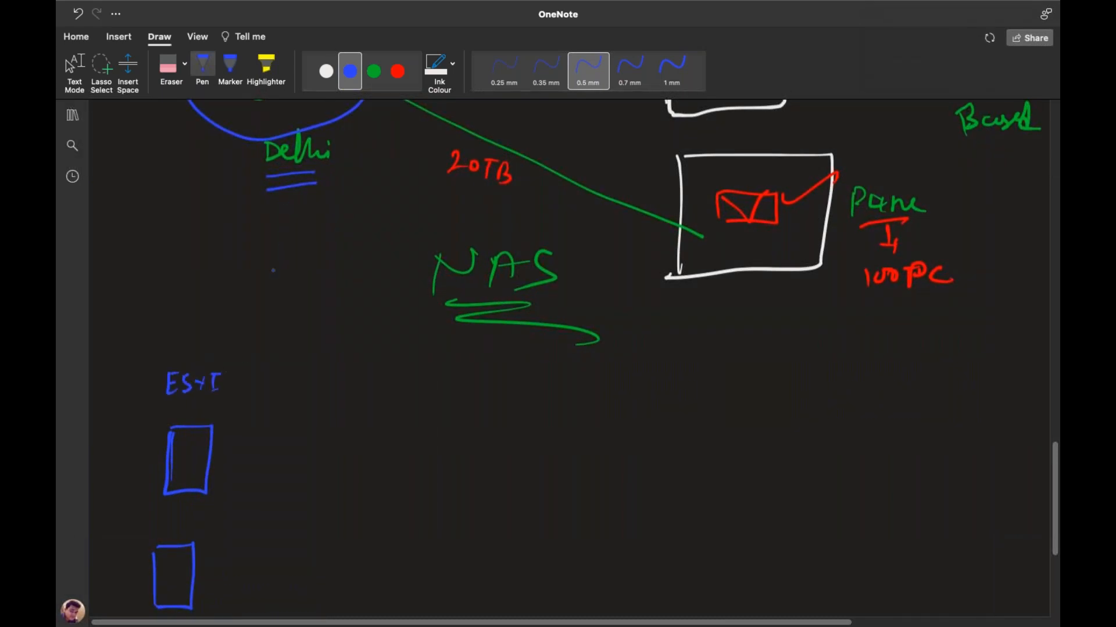
- Draw a white storage box filled with a grid across from the ESXI hosts and label it 50TB
left_click(326, 71)
left_click_drag(697, 453, 697, 509)
mouse_move(696, 449)
left_mouse_down()
mouse_move(766, 451)
mouse_move(741, 513)
mouse_move(699, 482)
mouse_move(699, 509)
mouse_move(715, 506)
left_mouse_up()
mouse_move(740, 452)
left_mouse_down()
mouse_move(738, 511)
mouse_move(750, 503)
left_mouse_up()
left_click(750, 458)
mouse_move(702, 465)
left_mouse_down()
mouse_move(754, 465)
mouse_move(762, 478)
left_mouse_up()
mouse_move(703, 500)
left_mouse_down()
mouse_move(763, 495)
mouse_move(750, 500)
left_mouse_up()
mouse_move(718, 540)
left_mouse_down()
mouse_move(731, 540)
mouse_move(719, 561)
mouse_move(752, 556)
left_mouse_up()
left_click(753, 554)
left_click_drag(746, 544, 771, 556)
left_click_drag(771, 543, 784, 557)
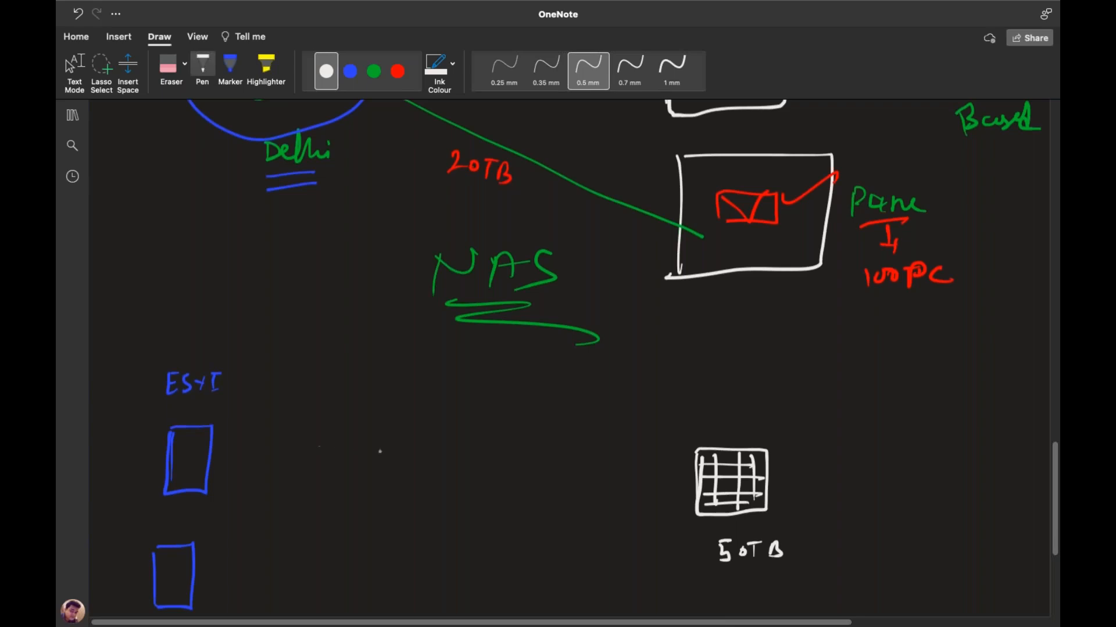
- Write I-SCSI and NFS in white between the hosts and the storage box, and frame each label with a rectangle
left_click_drag(439, 451, 437, 464)
left_click_drag(430, 465, 442, 448)
left_click_drag(446, 457, 486, 466)
left_click_drag(506, 454, 510, 467)
left_click_drag(504, 455, 517, 455)
mouse_move(434, 535)
left_mouse_down()
mouse_move(433, 551)
mouse_move(450, 528)
mouse_move(461, 545)
mouse_move(471, 530)
left_mouse_up()
left_click_drag(491, 526, 481, 542)
left_click_drag(426, 445, 427, 467)
mouse_move(427, 443)
left_mouse_down()
mouse_move(541, 473)
mouse_move(437, 482)
mouse_move(430, 471)
left_mouse_up()
left_click_drag(422, 527, 423, 556)
mouse_move(424, 519)
left_mouse_down()
mouse_move(505, 549)
mouse_move(415, 556)
left_mouse_up()
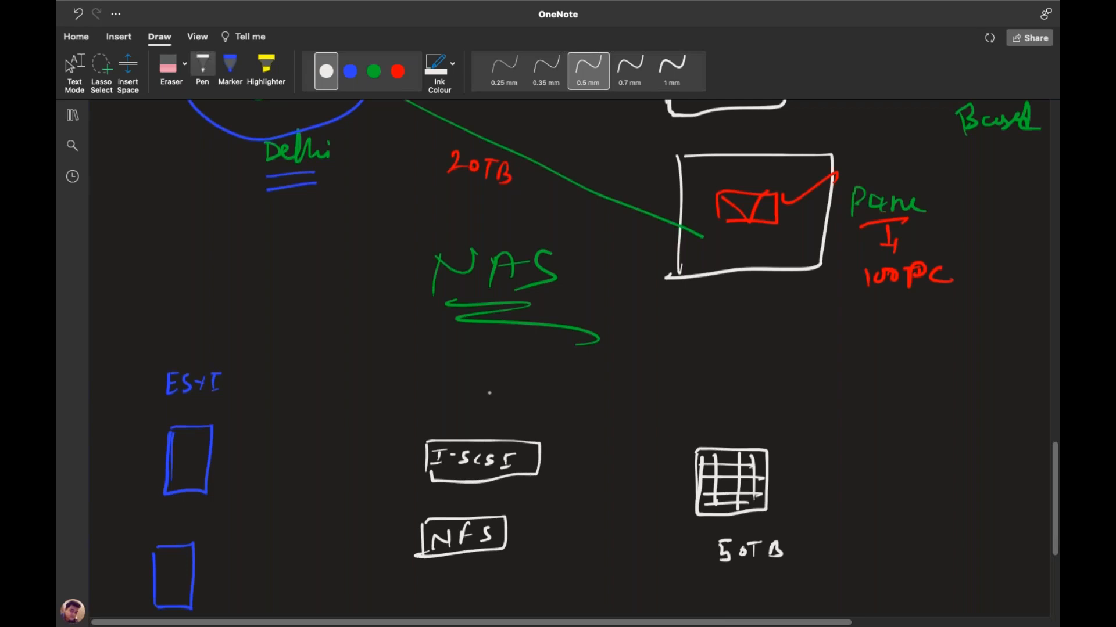
- Draw green arrows from the storage box through the I-SCSI and NFS boxes to the two ESXI hosts
left_click(373, 70)
left_click_drag(550, 440, 703, 463)
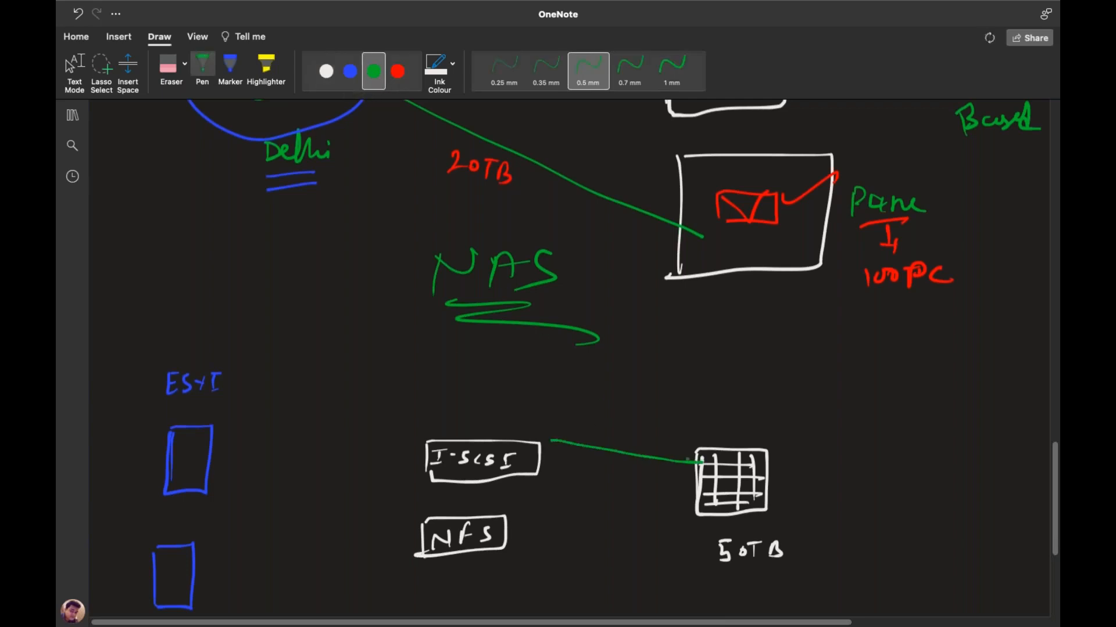
left_click_drag(564, 433, 562, 454)
mouse_move(420, 457)
left_mouse_down()
mouse_move(216, 459)
mouse_move(232, 446)
left_mouse_up()
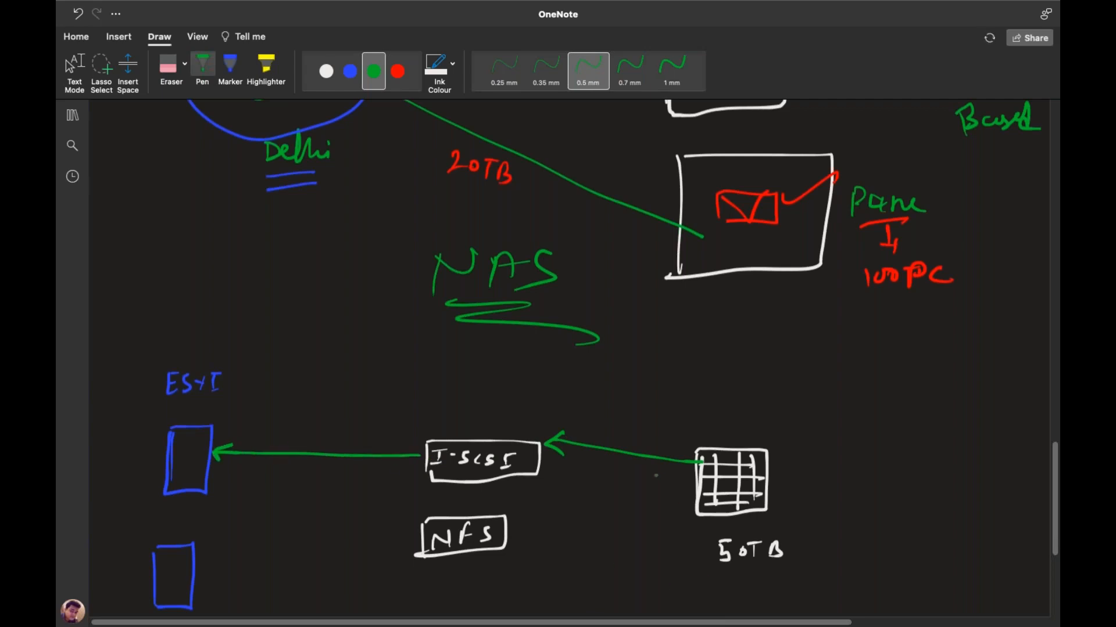
mouse_move(698, 492)
left_mouse_down()
mouse_move(514, 554)
mouse_move(529, 555)
left_mouse_up()
mouse_move(429, 532)
left_mouse_down()
mouse_move(195, 582)
mouse_move(210, 587)
left_mouse_up()
- Label the storage arrow to I-SCSI as 5TB-LUN and the storage arrow to NFS as 2TB LUN in green
mouse_move(601, 414)
left_mouse_down()
mouse_move(594, 435)
mouse_move(610, 416)
left_mouse_up()
mouse_move(605, 416)
left_mouse_down()
mouse_move(606, 429)
mouse_move(616, 414)
left_mouse_up()
mouse_move(616, 414)
left_mouse_down()
mouse_move(622, 428)
mouse_move(640, 415)
left_mouse_up()
mouse_move(645, 405)
left_mouse_down()
mouse_move(656, 414)
mouse_move(694, 384)
mouse_move(692, 405)
left_mouse_up()
mouse_move(594, 539)
left_mouse_down()
mouse_move(591, 551)
mouse_move(604, 547)
left_mouse_up()
mouse_move(610, 533)
left_mouse_down()
mouse_move(609, 548)
mouse_move(620, 528)
left_mouse_up()
mouse_move(623, 530)
left_mouse_down()
mouse_move(614, 581)
mouse_move(632, 574)
left_mouse_up()
left_click_drag(635, 575, 649, 556)
left_click(657, 561)
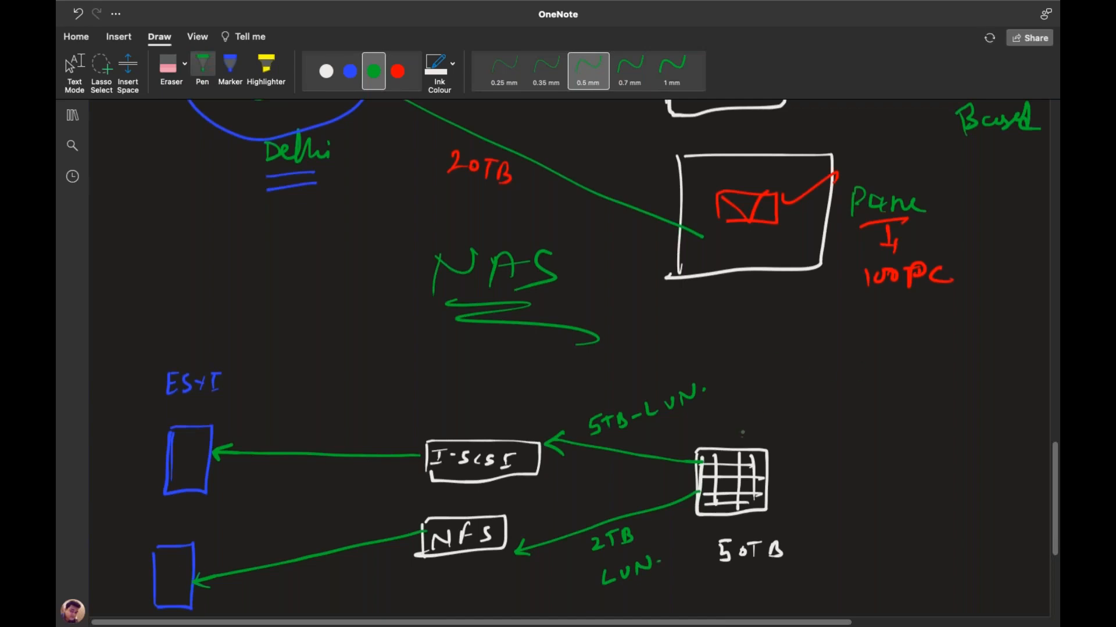
- Draw a green monitor and computer case beside the storage box and write server2012 above them
mouse_move(838, 453)
left_mouse_down()
mouse_move(837, 486)
mouse_move(900, 454)
mouse_move(836, 488)
mouse_move(864, 498)
left_mouse_up()
left_click_drag(924, 459, 922, 495)
mouse_move(923, 457)
left_mouse_down()
mouse_move(948, 456)
mouse_move(921, 494)
left_mouse_up()
left_click(877, 424)
mouse_move(874, 417)
left_mouse_down()
mouse_move(868, 430)
mouse_move(951, 428)
left_mouse_up()
left_click_drag(958, 420, 988, 429)
- Write I-SCSI and NFS above server2012, circle them, and add an Install note with a small arrow
left_click_drag(893, 356, 889, 367)
left_click_drag(882, 368, 901, 348)
left_click_drag(902, 354, 956, 363)
left_click(943, 348)
left_click(945, 355)
mouse_move(896, 400)
left_mouse_down()
mouse_move(898, 383)
mouse_move(921, 397)
left_mouse_up()
mouse_move(923, 377)
left_mouse_down()
mouse_move(933, 372)
mouse_move(935, 384)
left_mouse_up()
left_click_drag(943, 375, 933, 393)
mouse_move(884, 335)
left_mouse_down()
mouse_move(874, 400)
mouse_move(963, 381)
mouse_move(898, 331)
mouse_move(886, 345)
left_mouse_up()
left_click_drag(792, 322, 793, 340)
left_click_drag(803, 336, 835, 331)
mouse_move(830, 323)
left_mouse_down()
mouse_move(866, 304)
mouse_move(906, 327)
left_mouse_up()
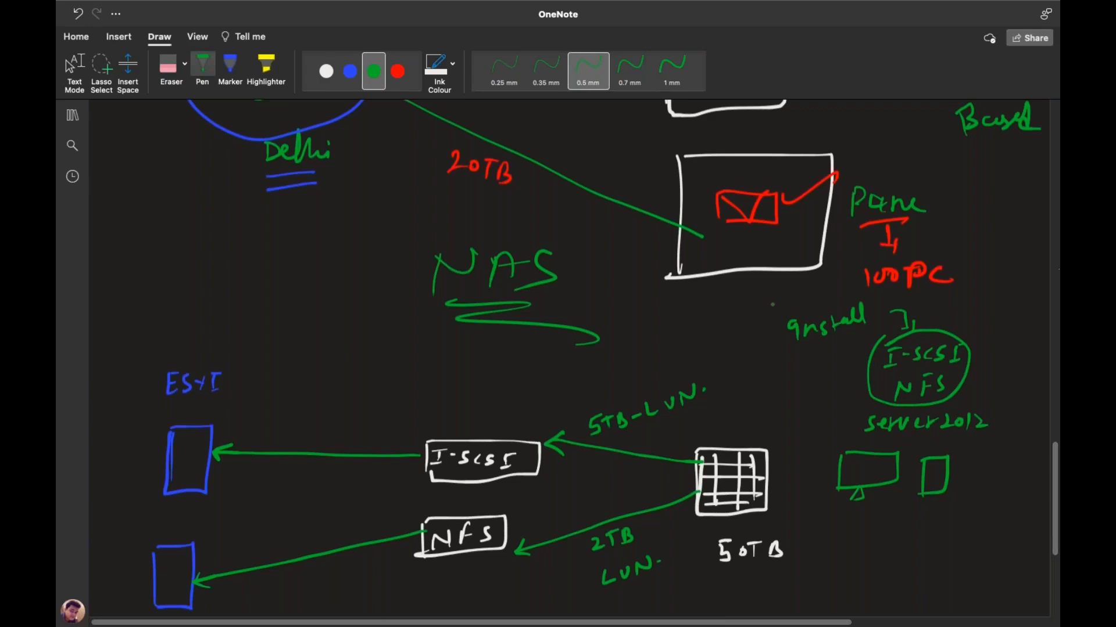
- Switch to VMware Workstation and show the ITBD-Domain virtual machine in full screen
key("ctrl+Left")
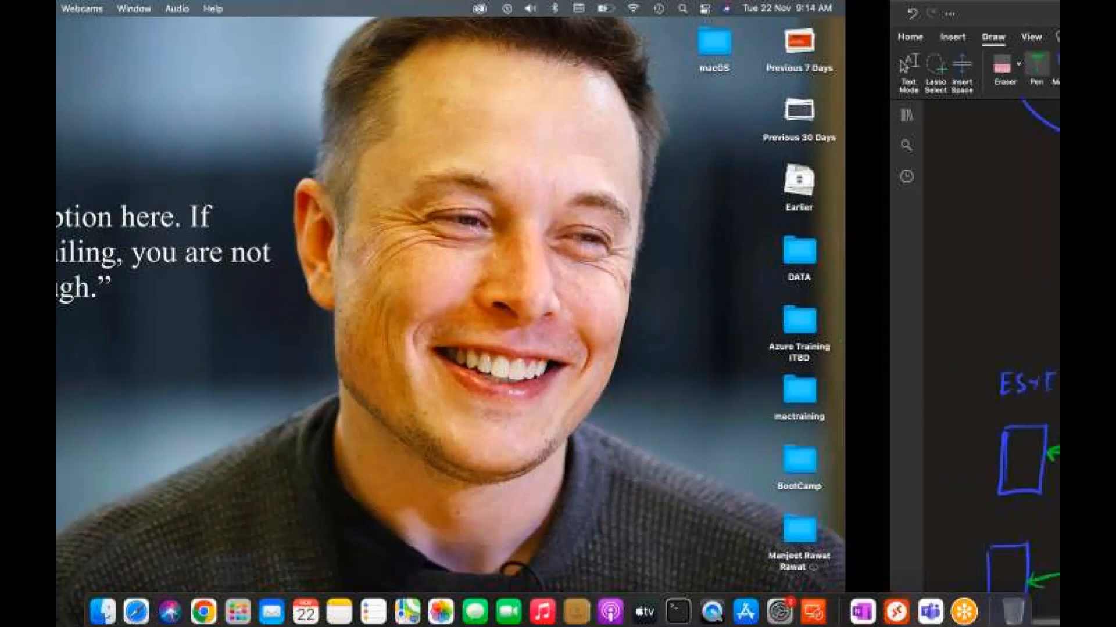
key("ctrl+Right")
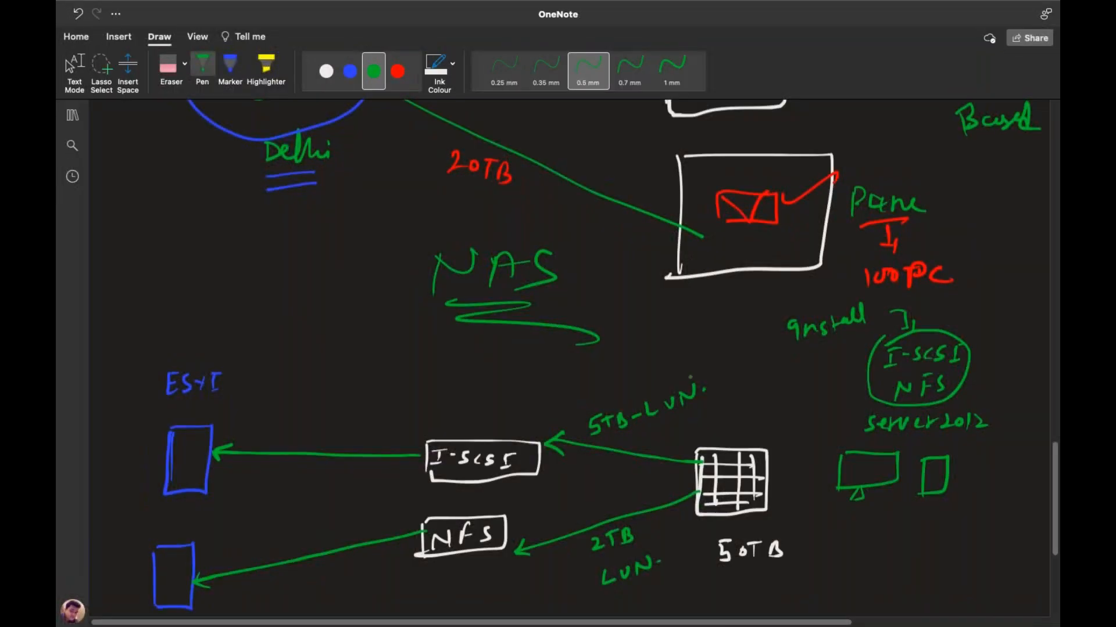
key("ctrl+Right")
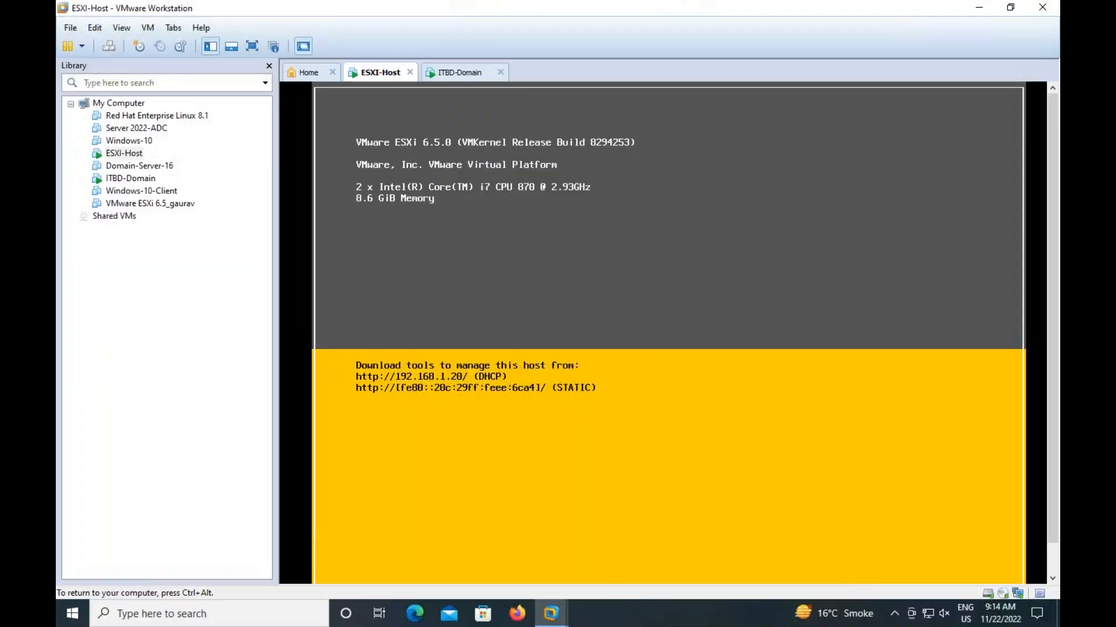
key("ctrl+alt")
left_click(460, 73)
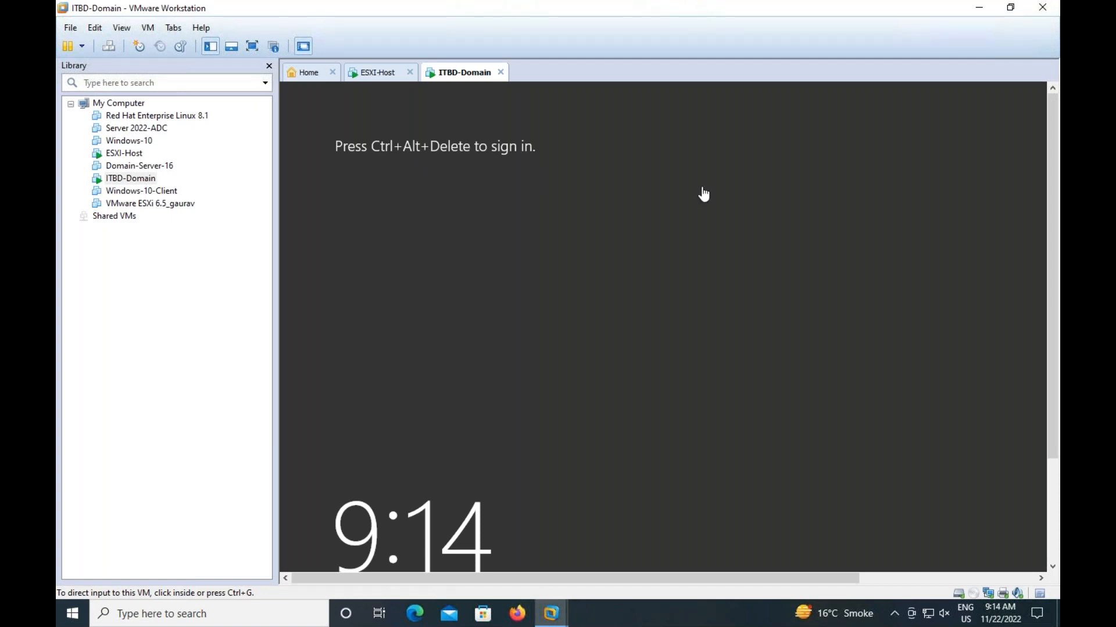
left_click(252, 47)
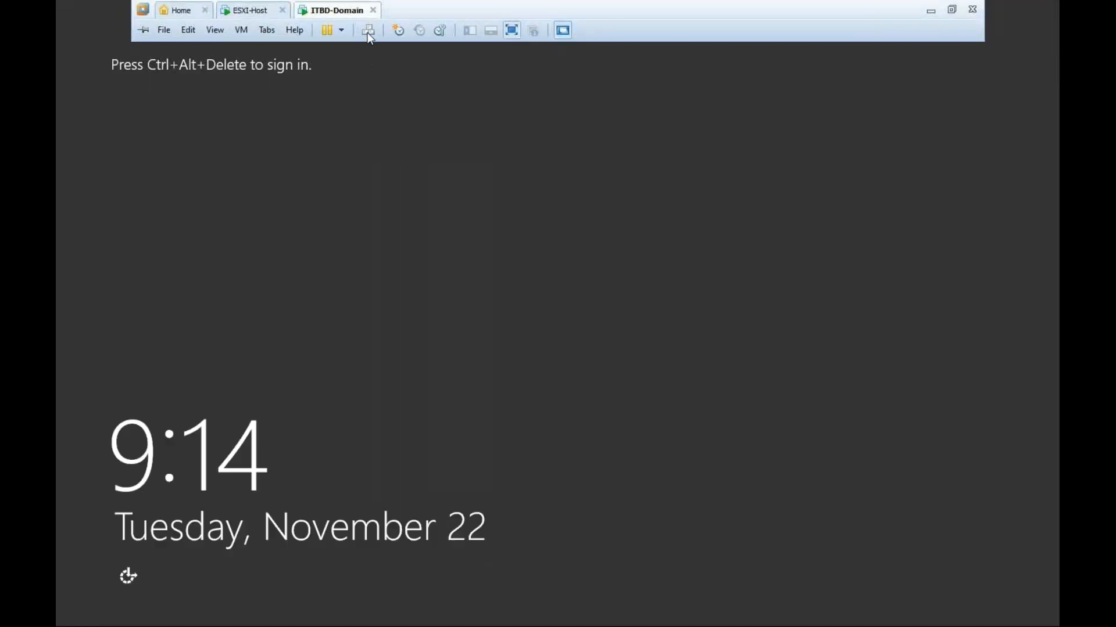
- Unlock the ITBD-Domain server's sign-in screen and sign in to the Administrator account with its password
left_click(367, 30)
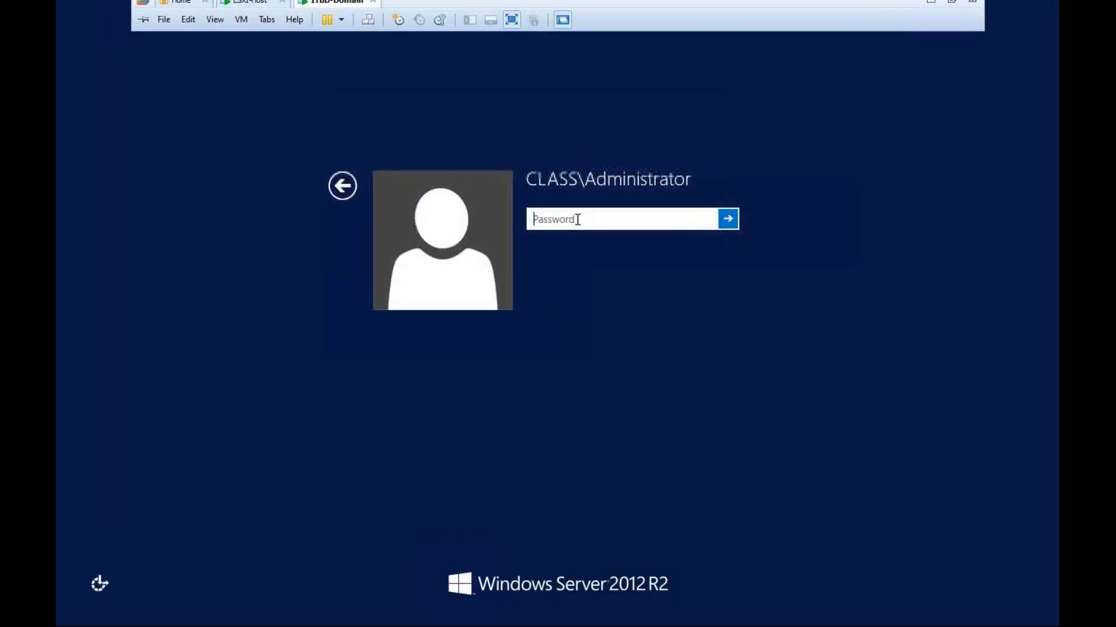
type("P••••••")
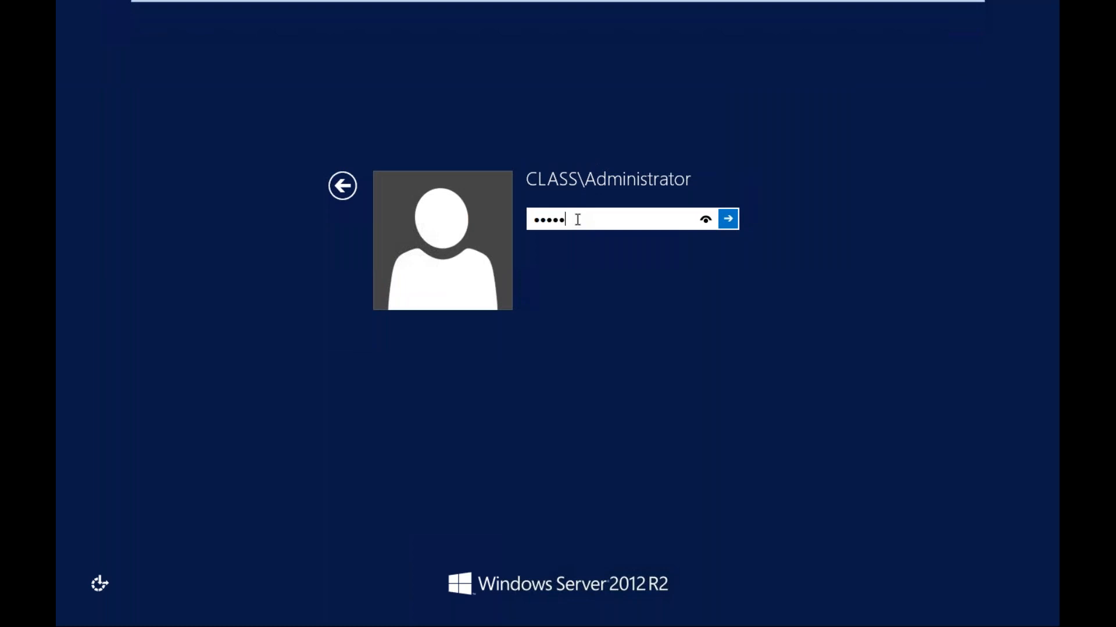
type("••")
key("Return")
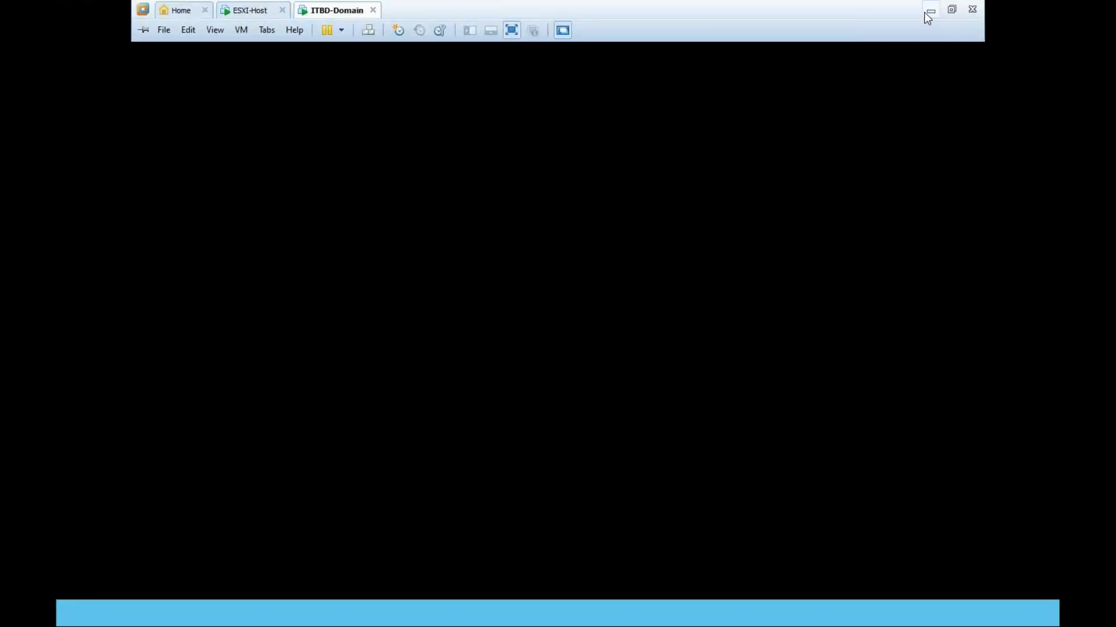
- Minimize the virtual machine window and open Google Chrome with the Teach Me Cloud profile
left_click(929, 11)
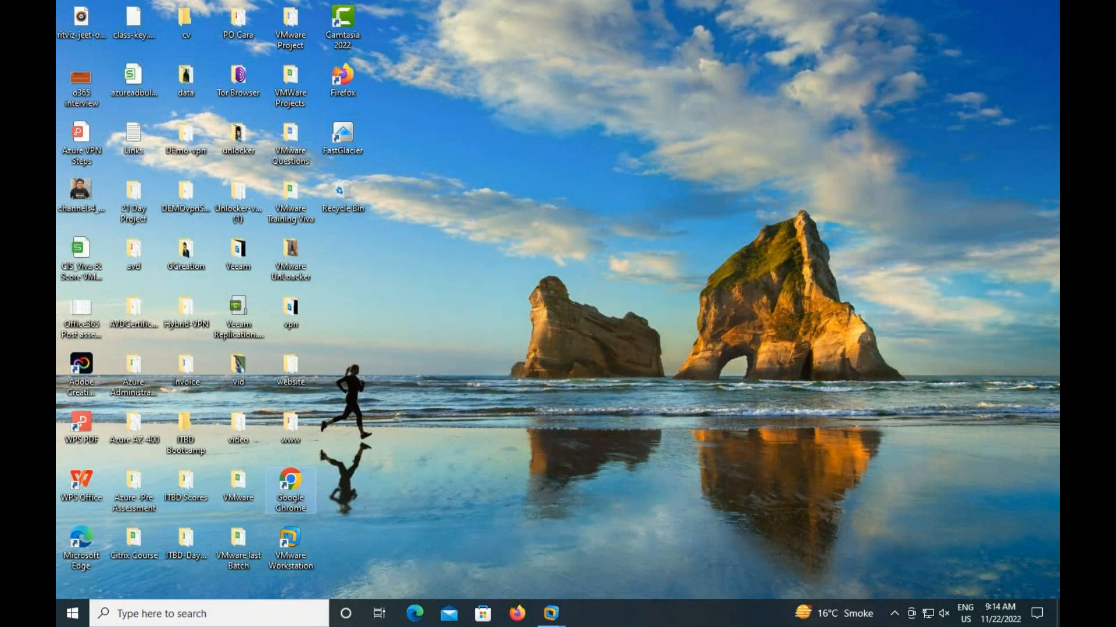
double_click(291, 482)
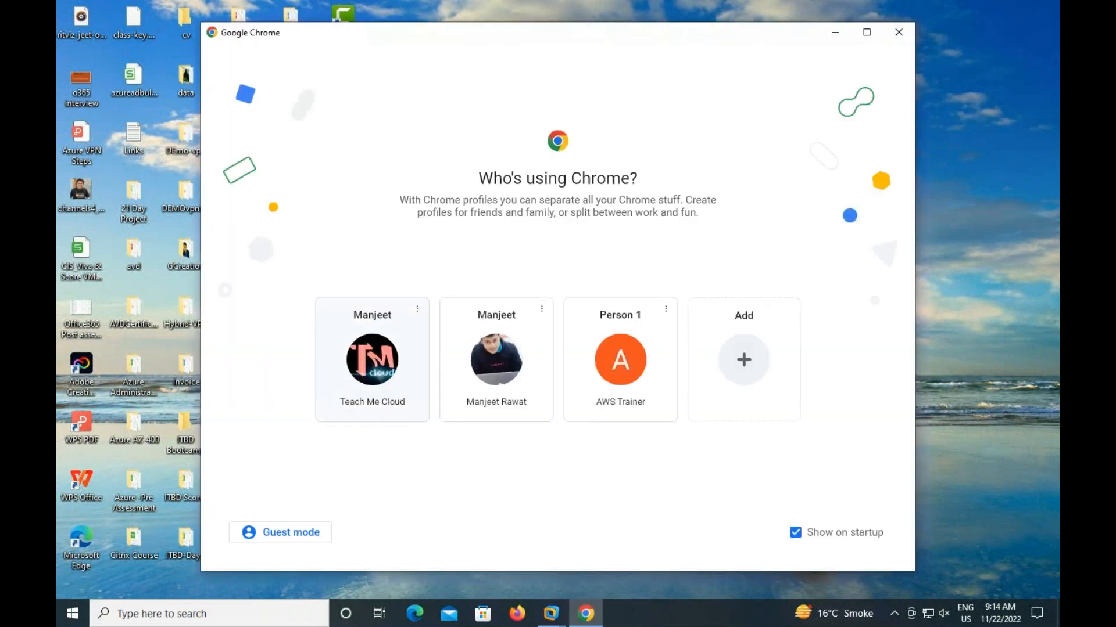
left_click(366, 358)
- Load the ESXi host's web page at 192.168.1.20 and proceed past the certificate warning
type("192.168.1.6")
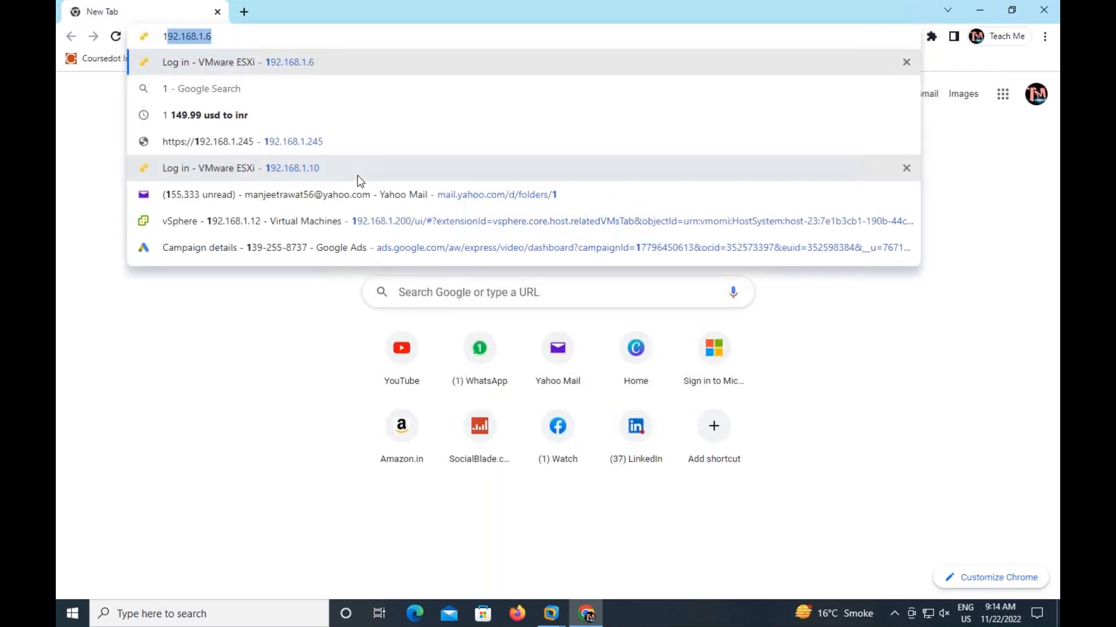
key("BackSpace")
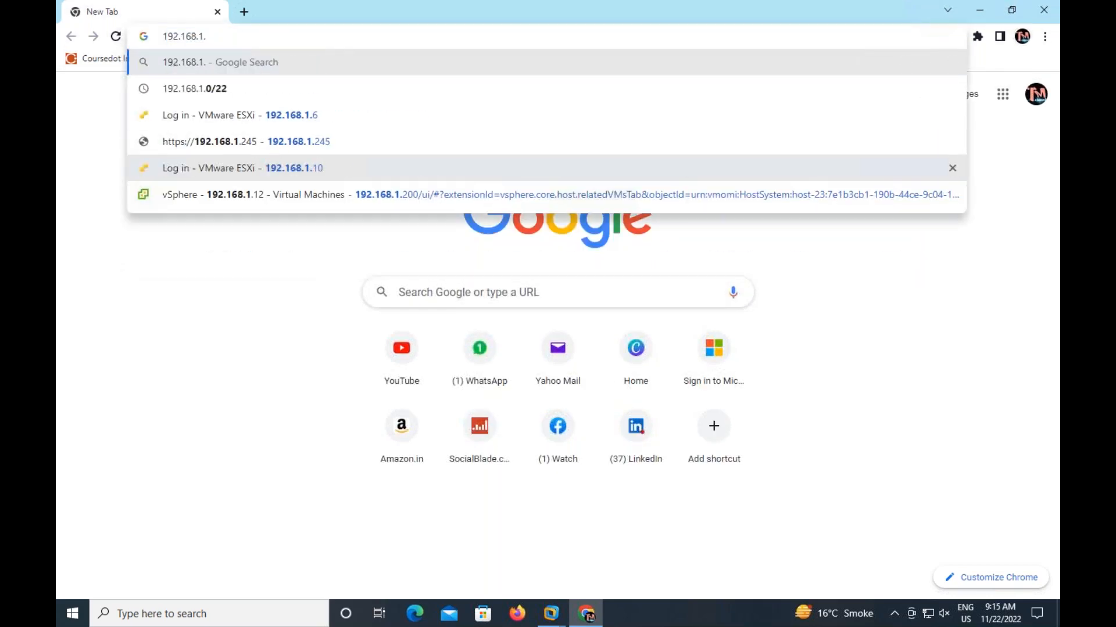
type("20")
key("Return")
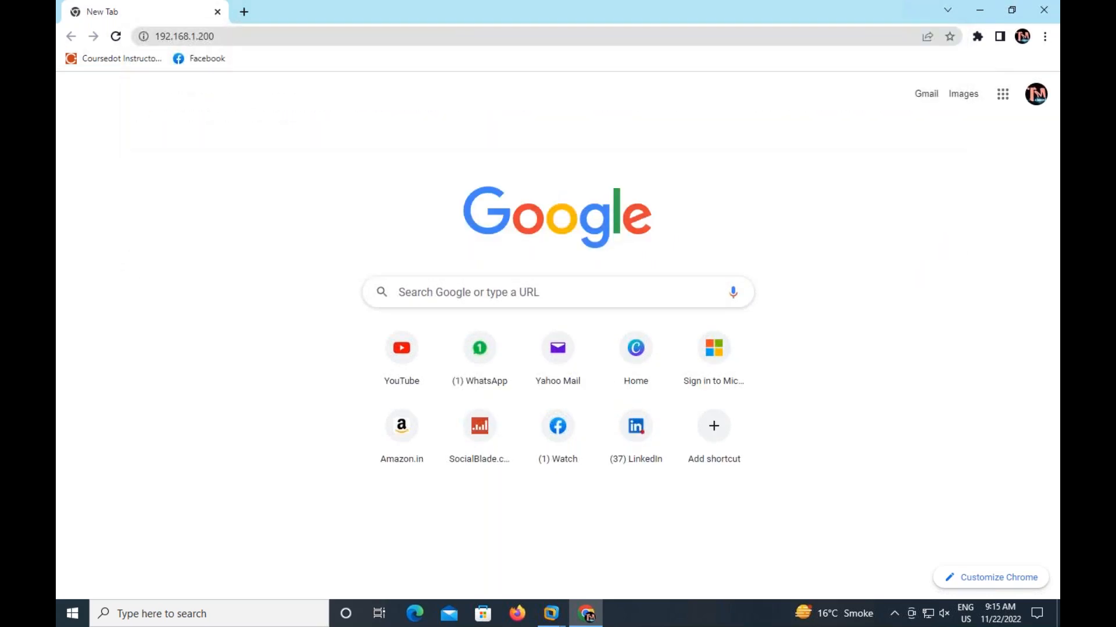
left_click(232, 36)
left_click(232, 36)
key("BackSpace")
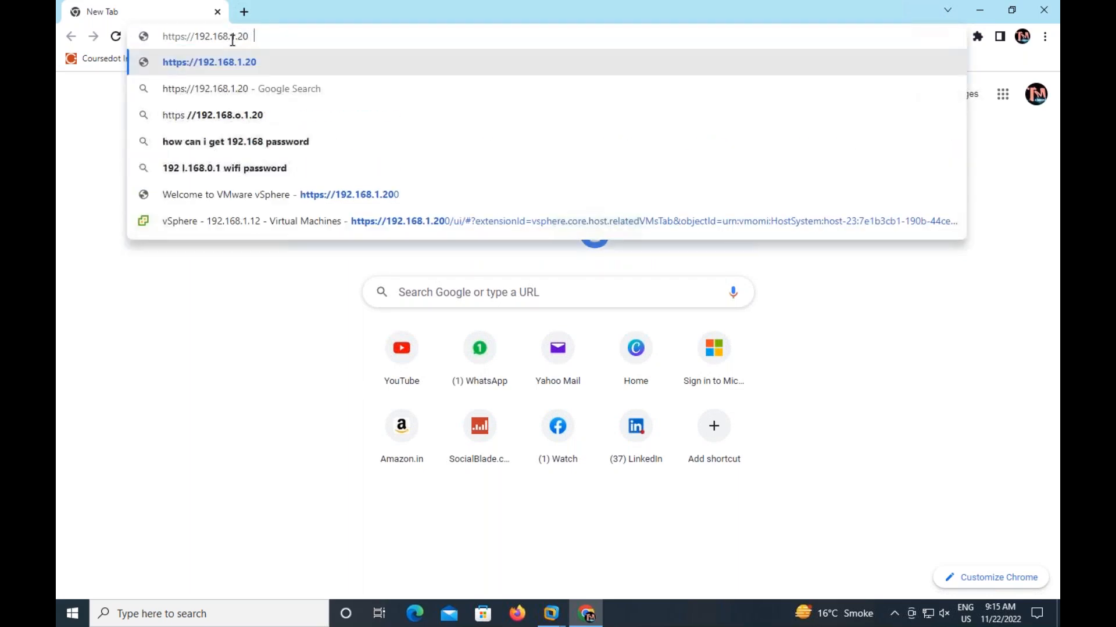
key("Return")
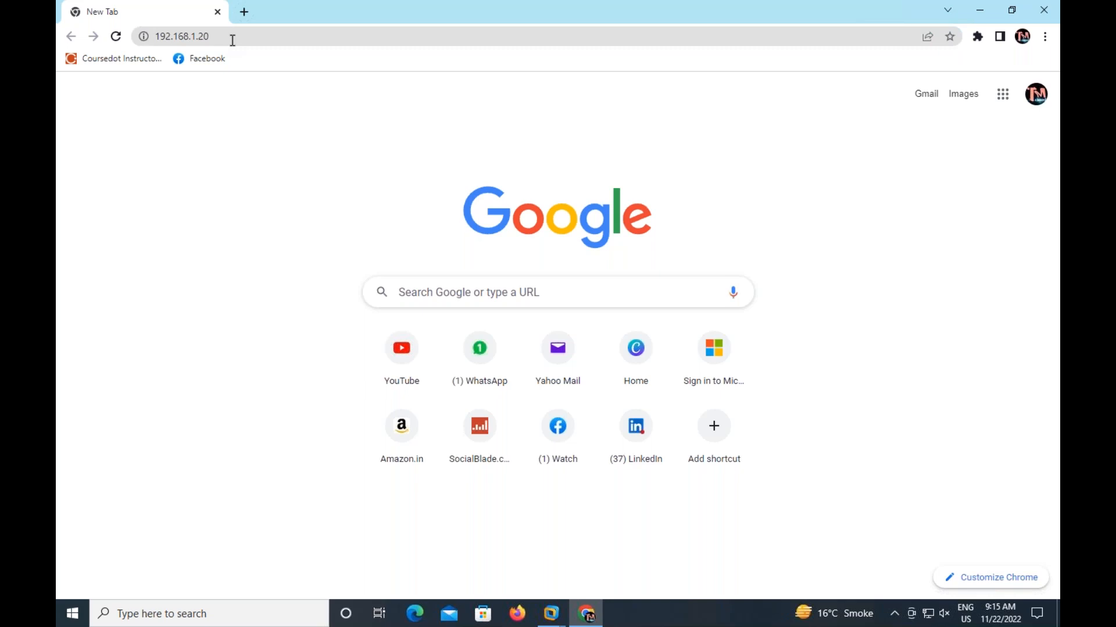
key("Return")
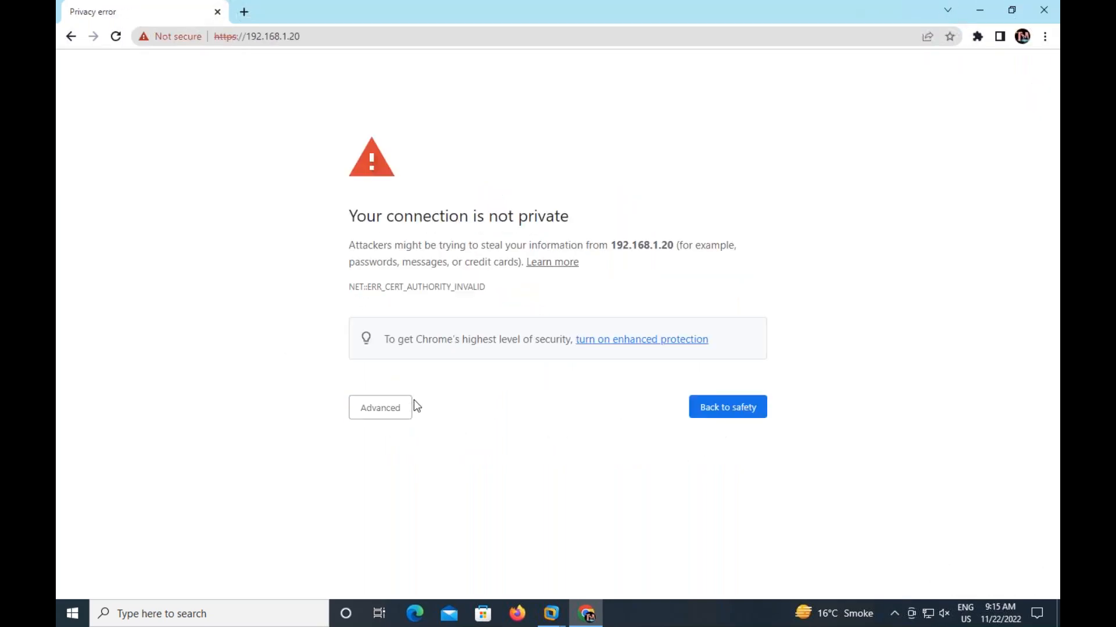
left_click(383, 417)
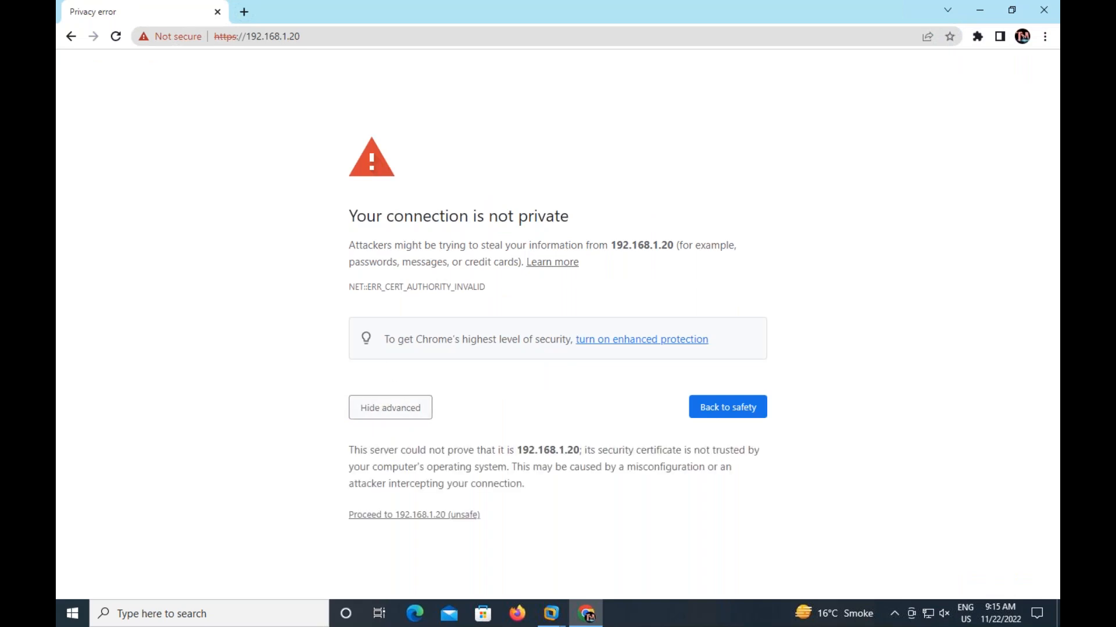
left_click(408, 514)
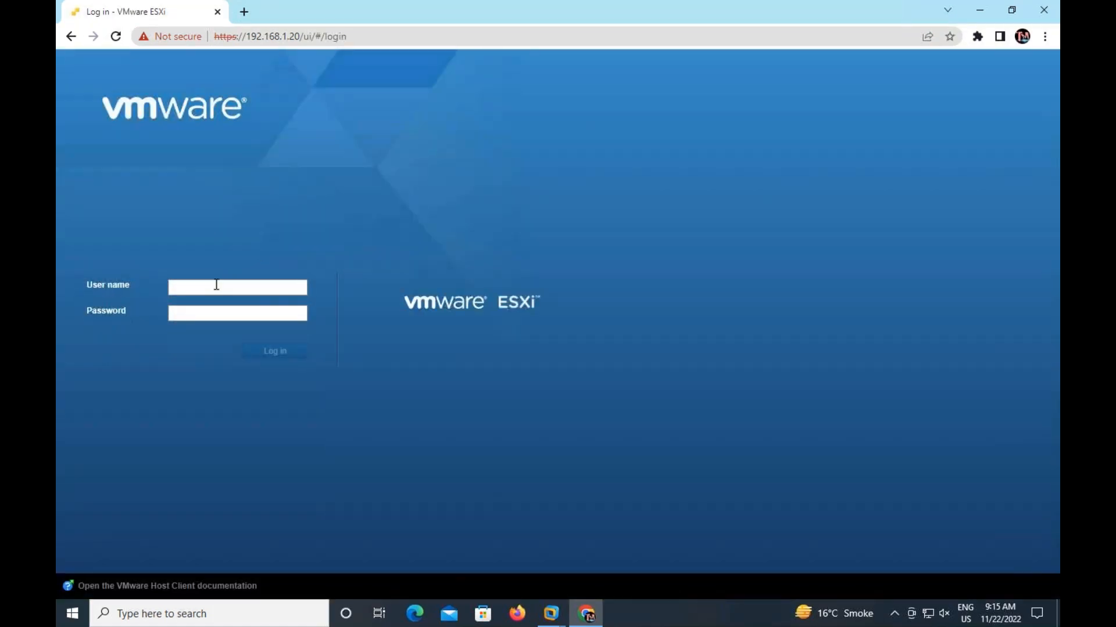
- Log in to the ESXi host as root by entering the account password
left_click(216, 286)
left_click(243, 324)
left_click(198, 314)
type("••••••••")
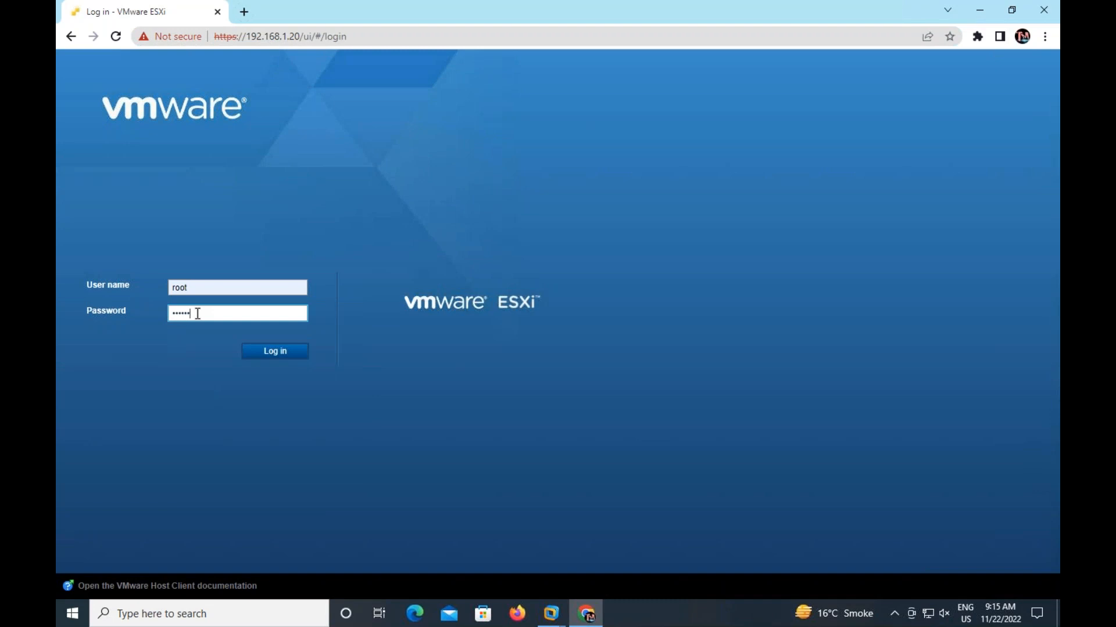
key("Return")
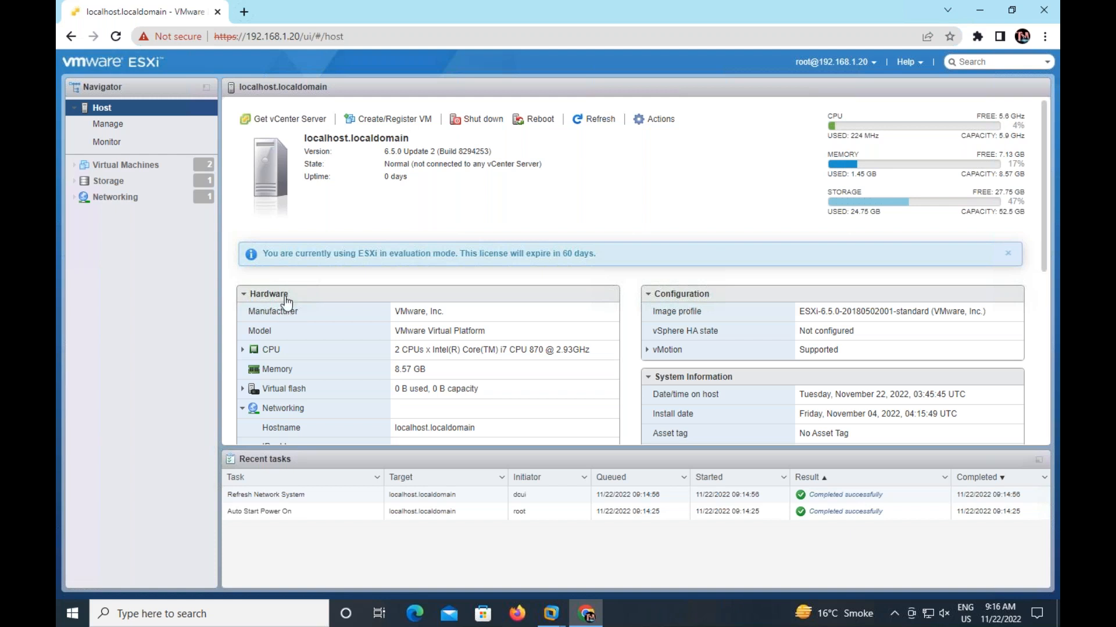
- View the host's datastores, and power on the Win-10 virtual machine and boot Windows in its console
left_click(108, 185)
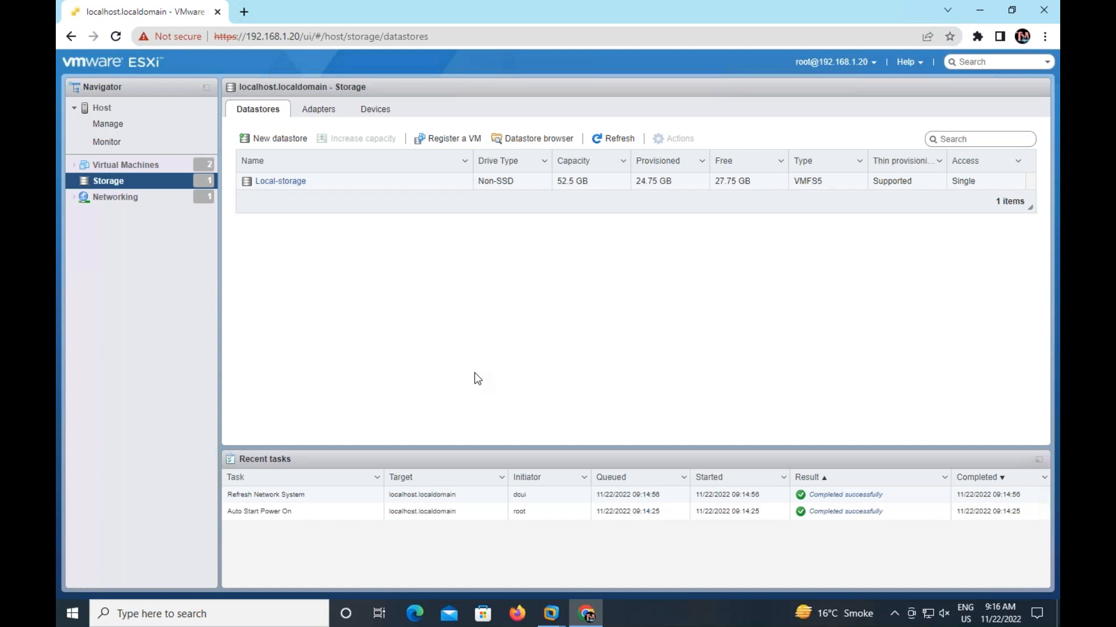
left_click(125, 164)
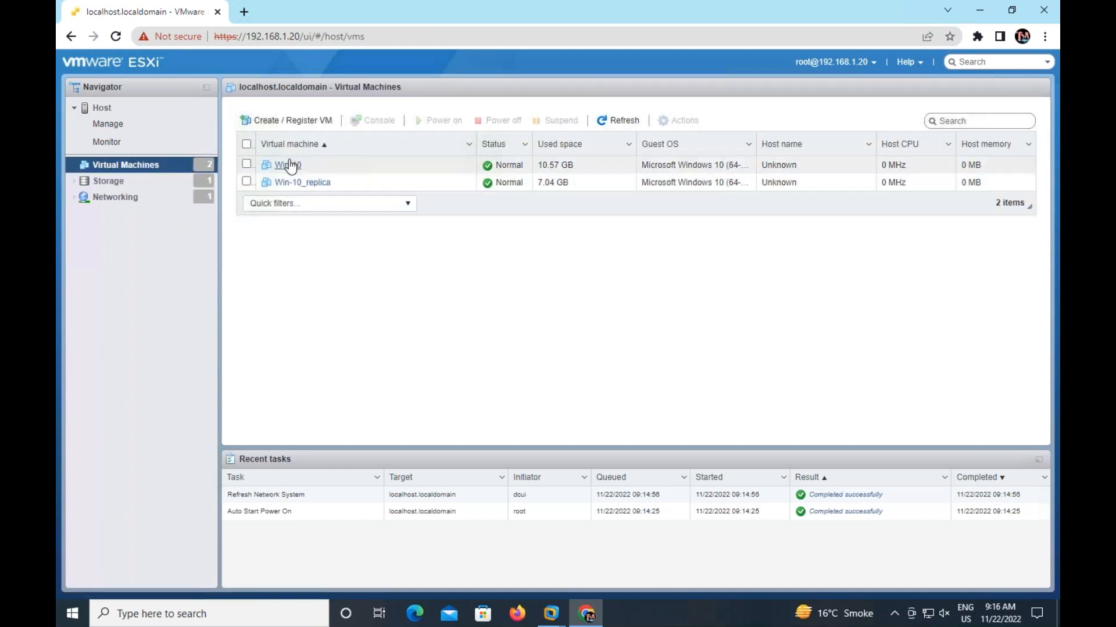
left_click(290, 167)
left_click(305, 273)
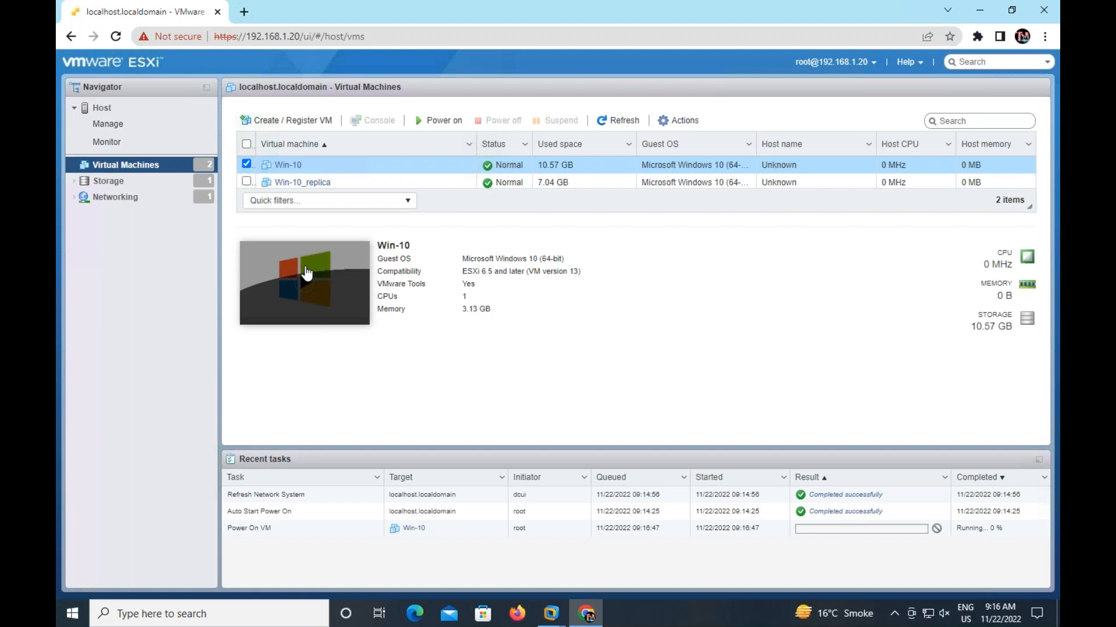
left_click(306, 273)
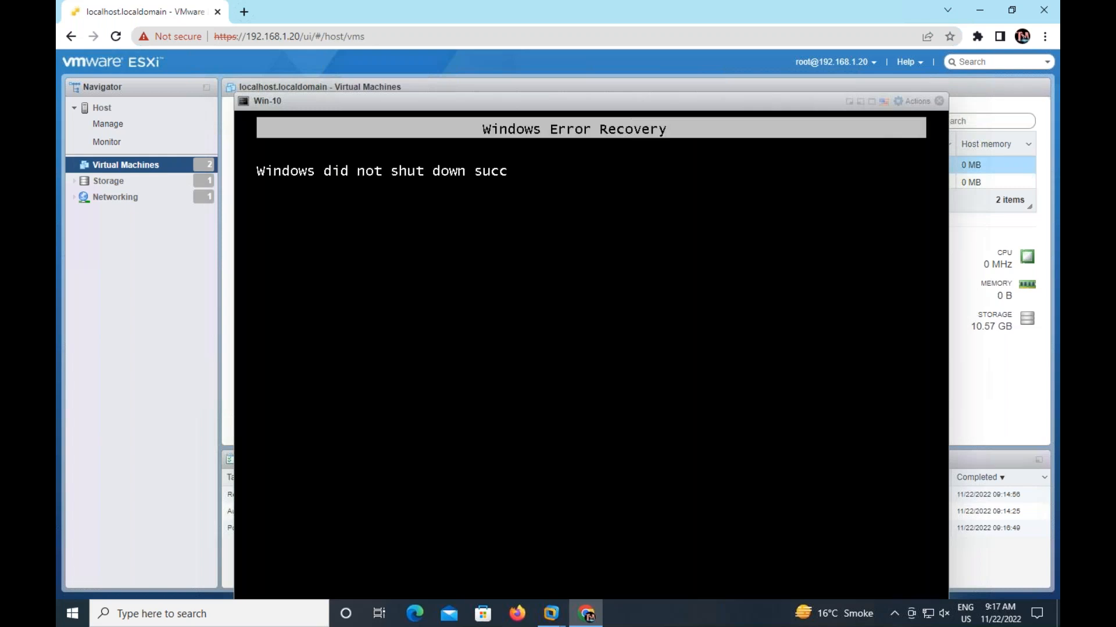
key("Return")
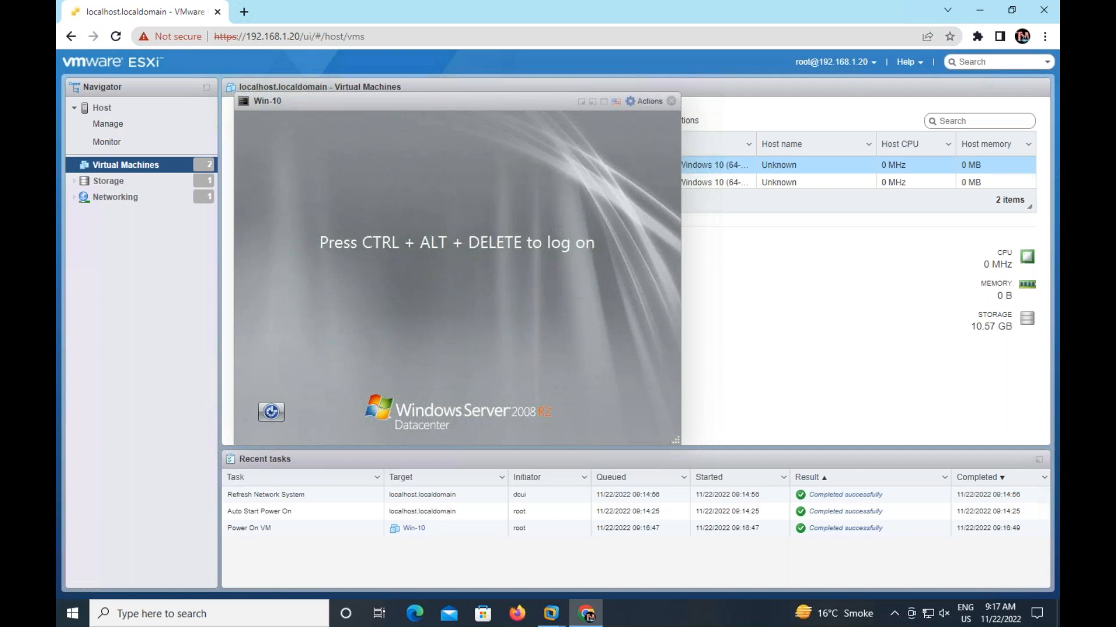
- Send Ctrl-Alt-Delete to the Win-10 virtual machine and sign in to the Administrator account with its password
left_click(651, 102)
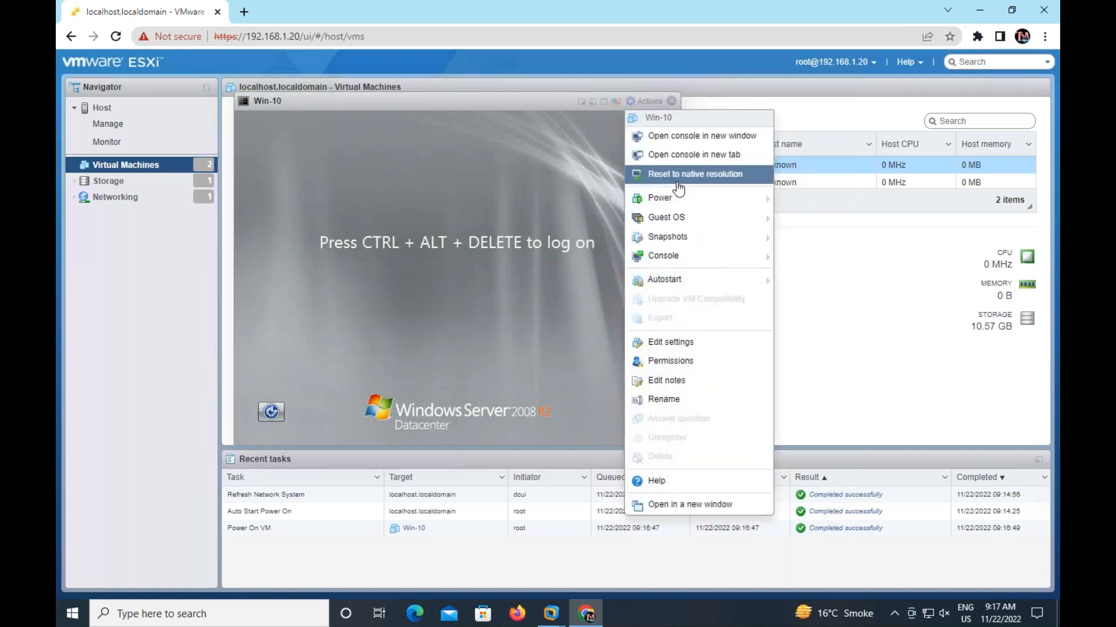
mouse_move(668, 219)
mouse_move(527, 266)
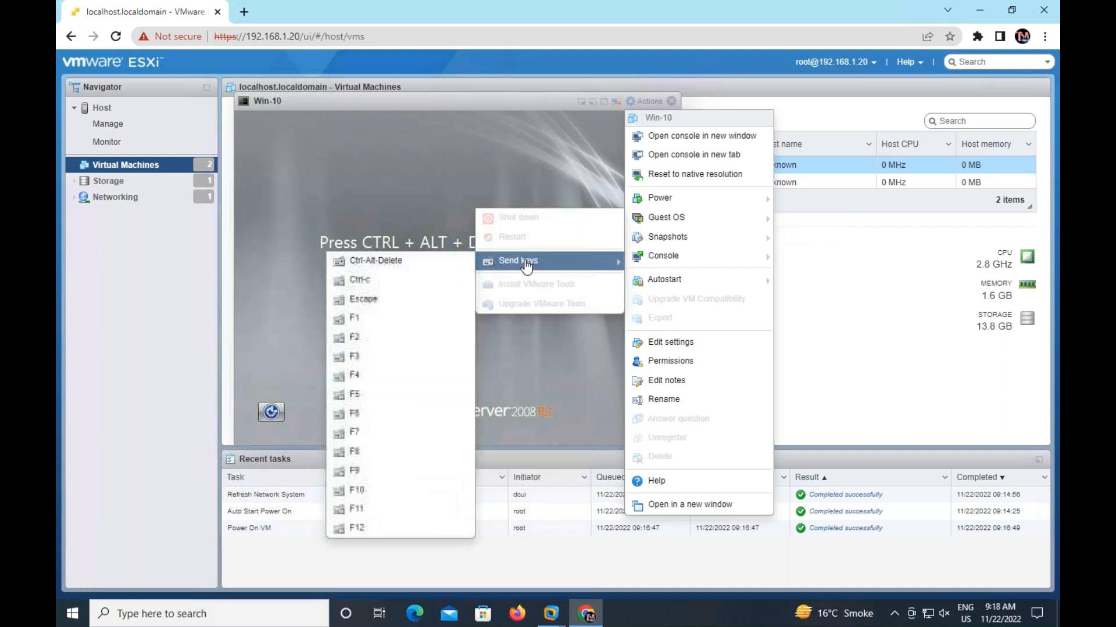
left_click(377, 259)
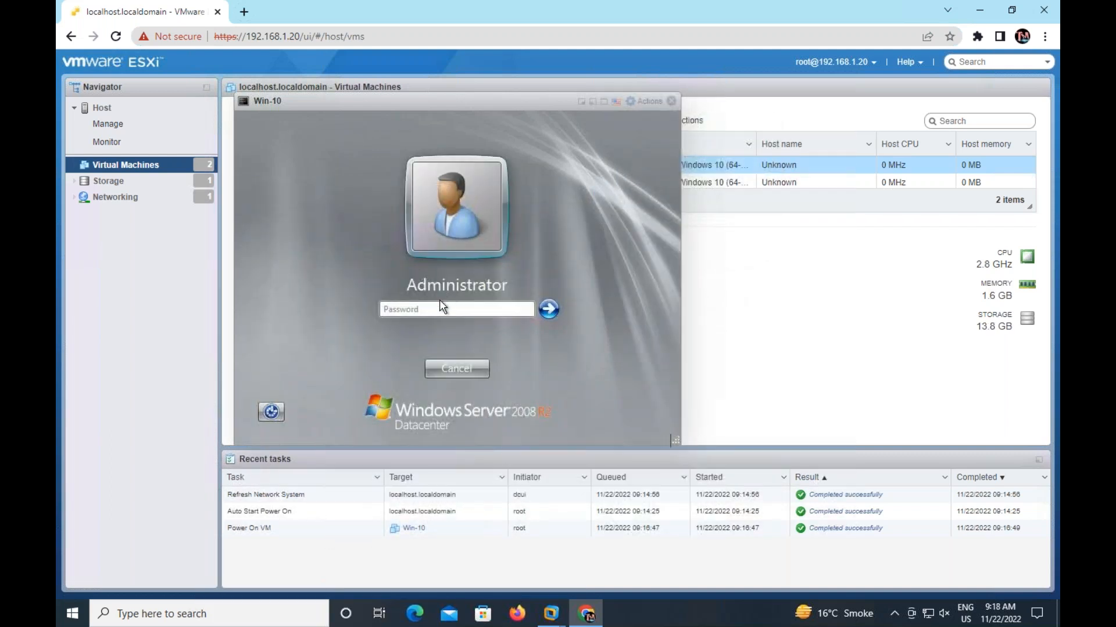
left_click(442, 306)
type("*********")
key("Return")
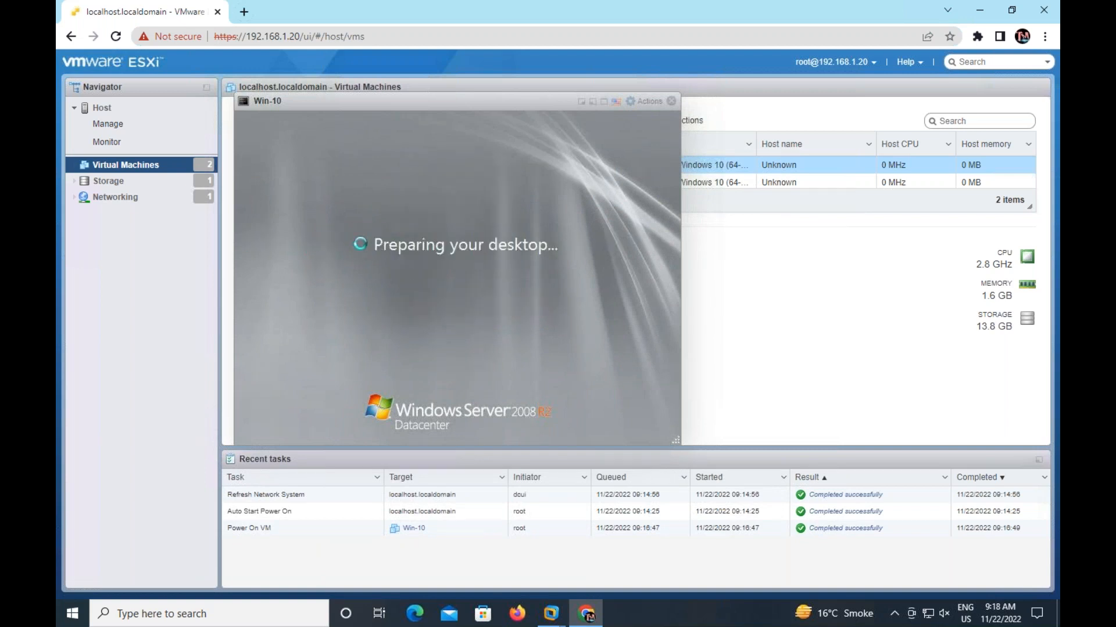
- Close the Windows Activation window and cancel the Shutdown Event Tracker dialog in the Win-10 virtual machine
left_click(382, 294)
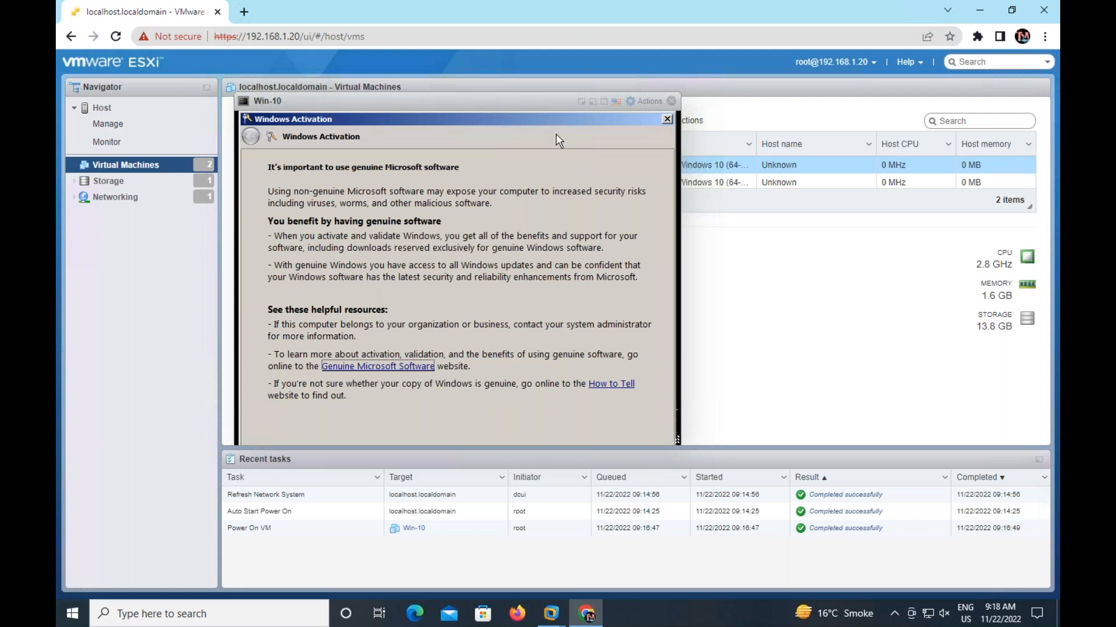
left_click(667, 118)
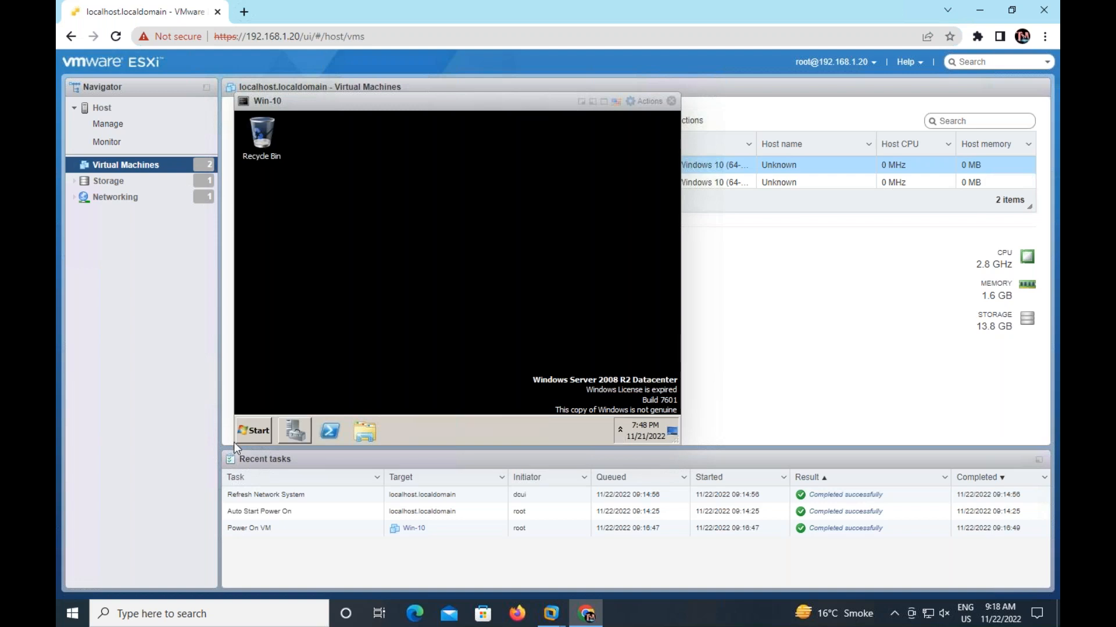
left_click(258, 427)
right_click(258, 427)
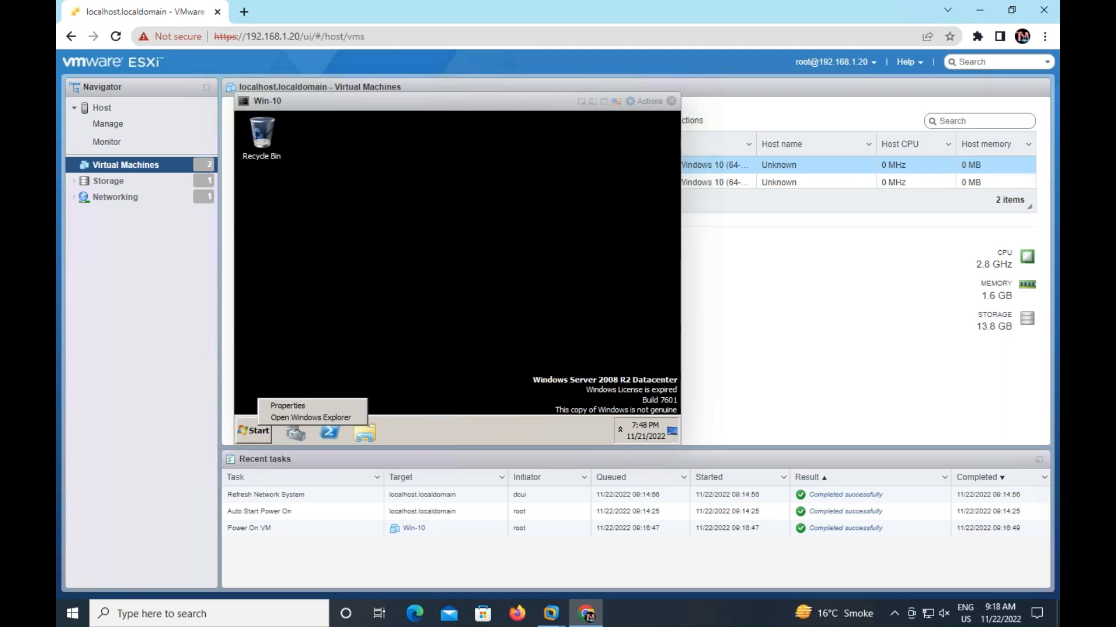
right_click(259, 430)
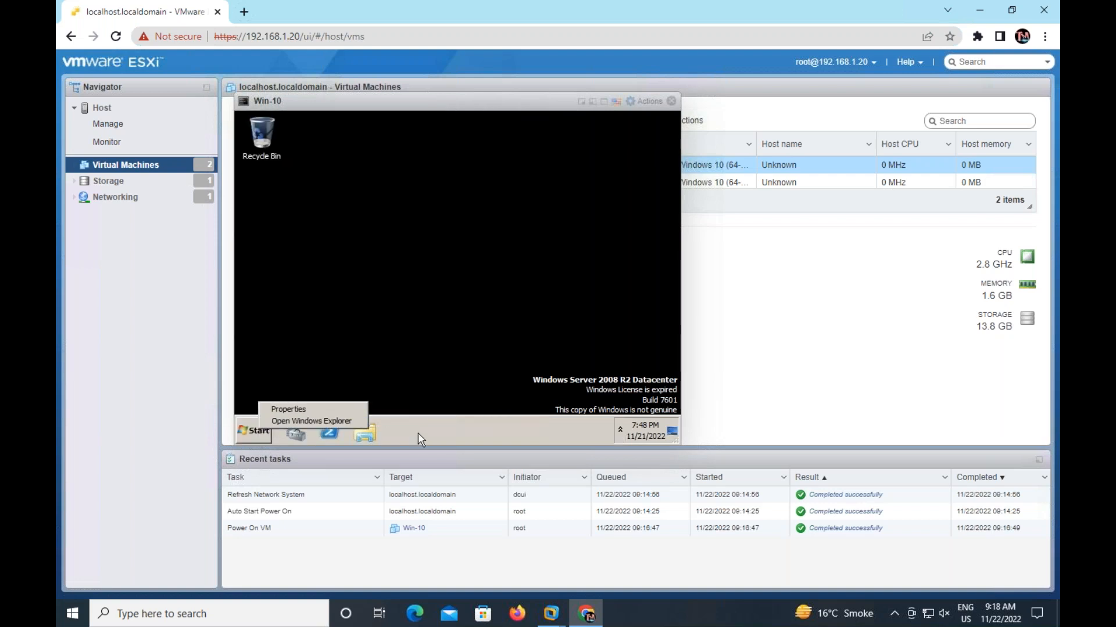
left_click(415, 433)
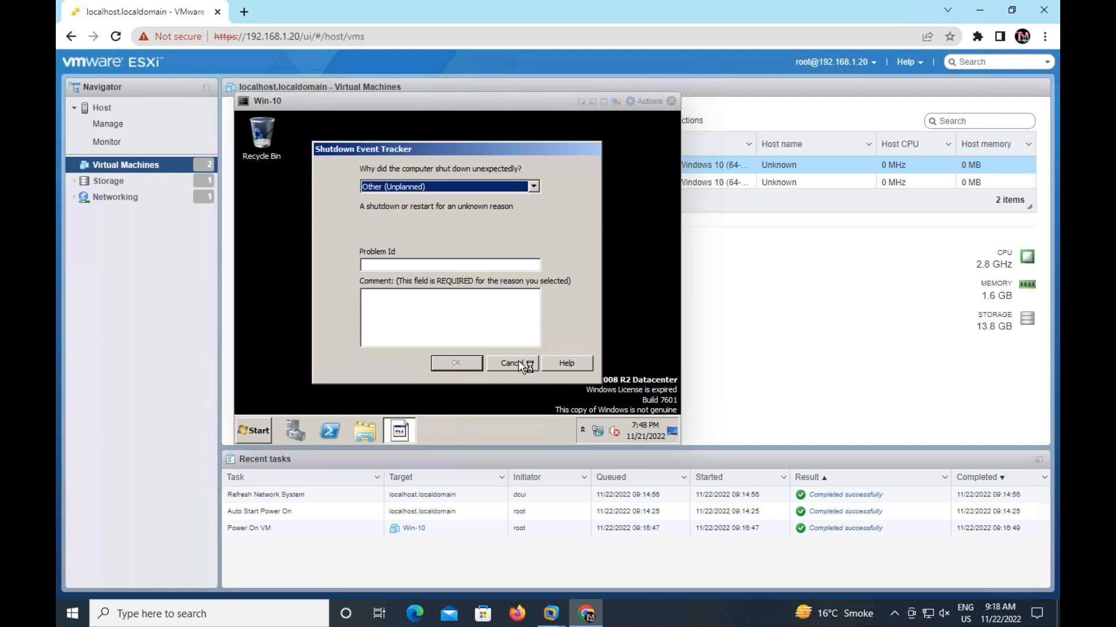
left_click(512, 363)
- Open Disk Management in the Win-10 virtual machine and examine its disks and volumes
left_click(250, 432)
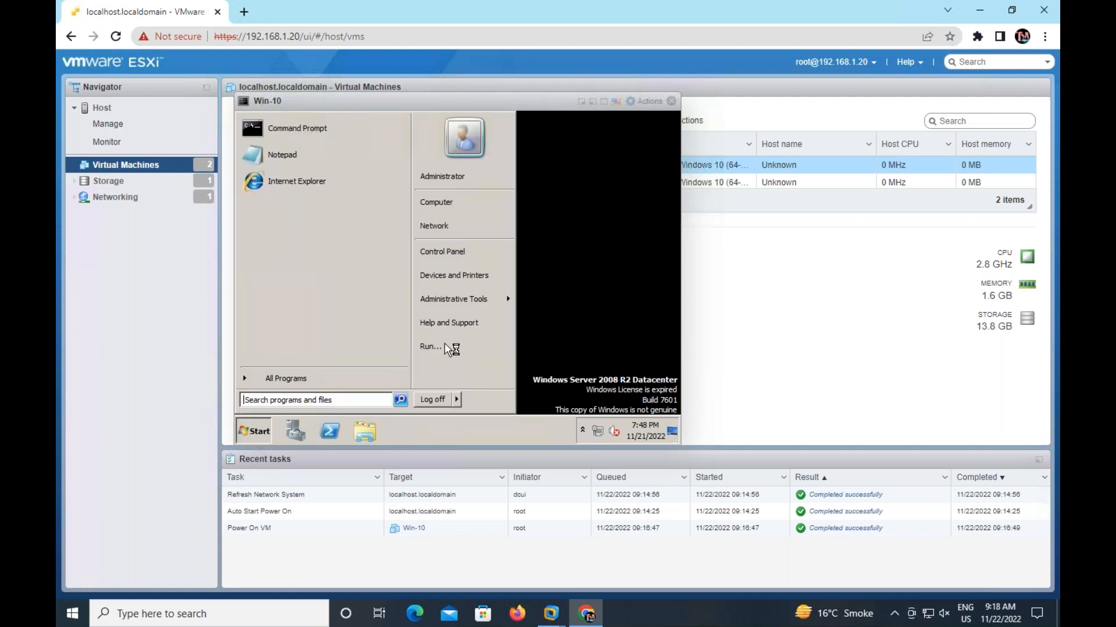
left_click(442, 342)
key("Return")
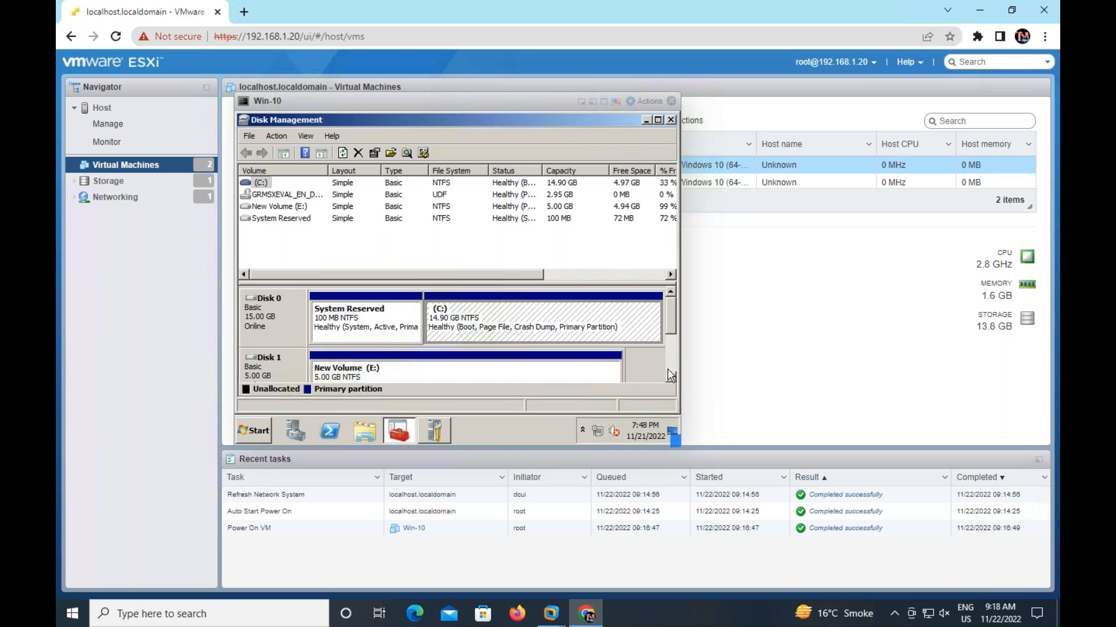
left_click(671, 376)
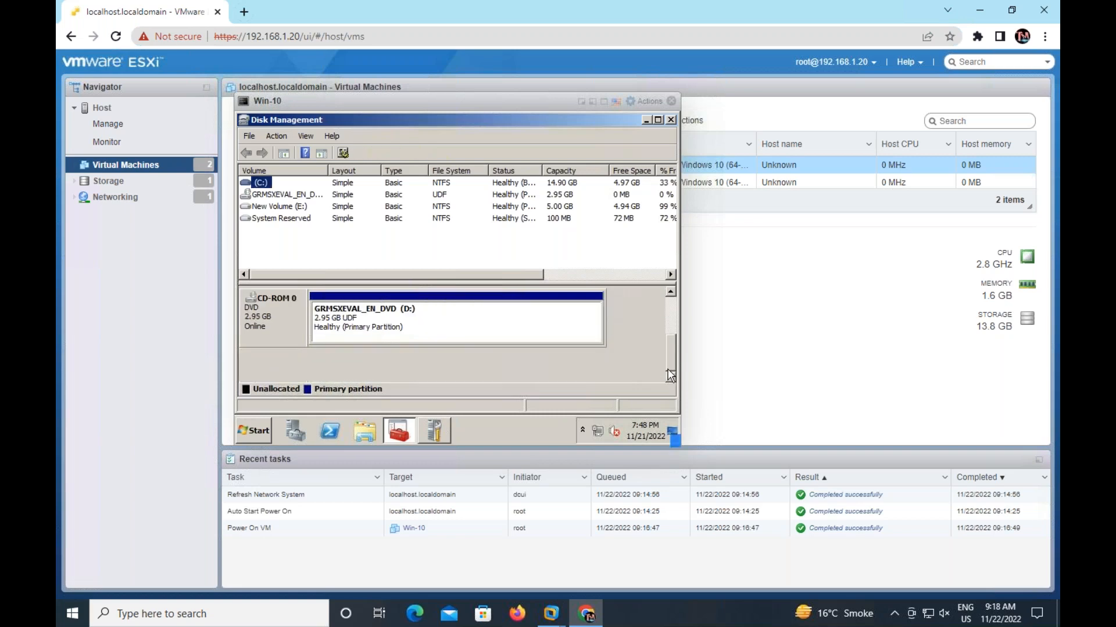
left_click(671, 294)
left_click(671, 294)
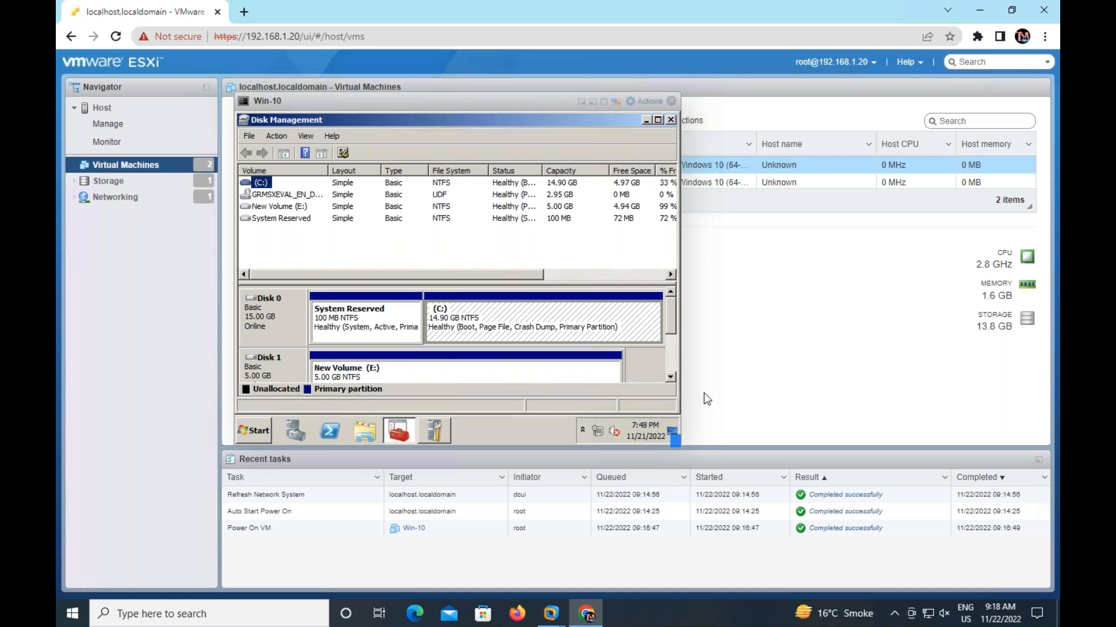
left_click(671, 377)
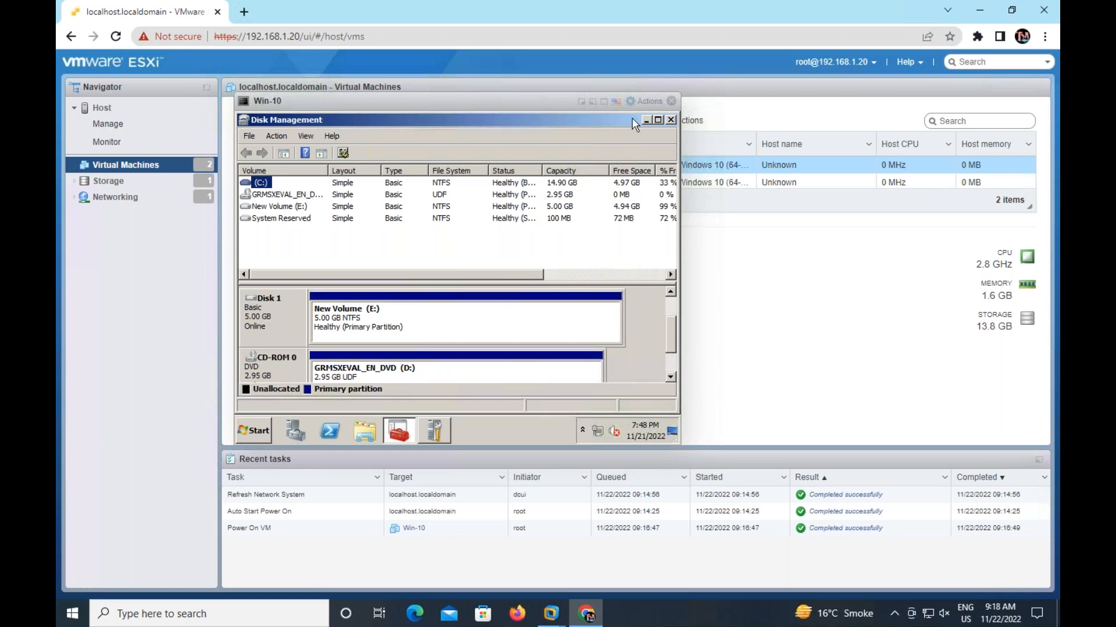
- Close the Initial Configuration Tasks window and the Win-10 console, and return to the host's datastore list
left_click(646, 119)
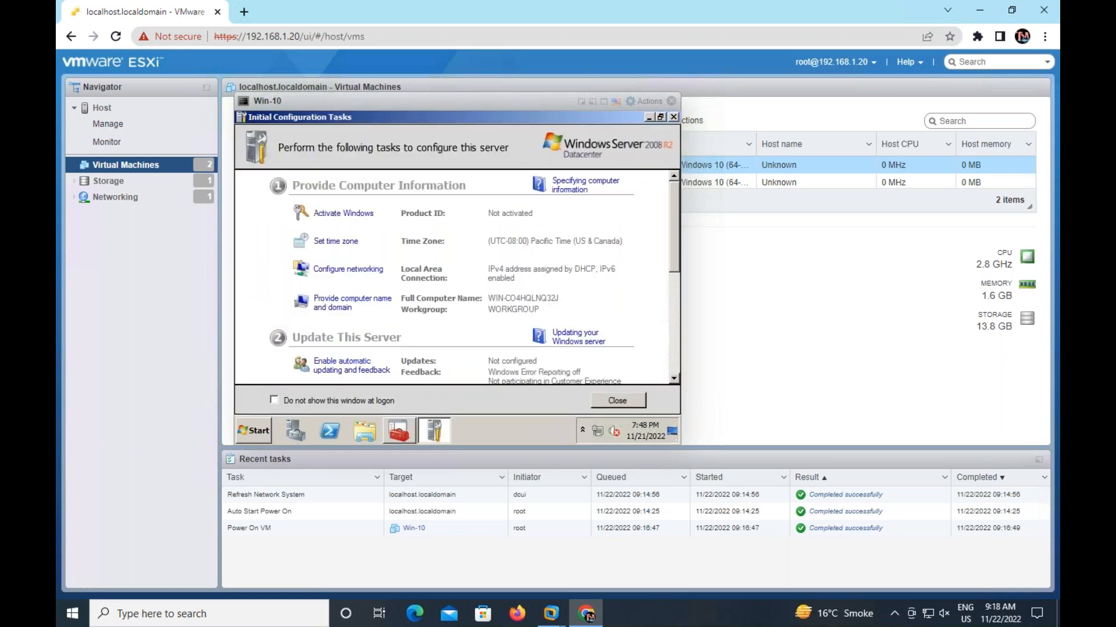
left_click(674, 117)
left_click(671, 101)
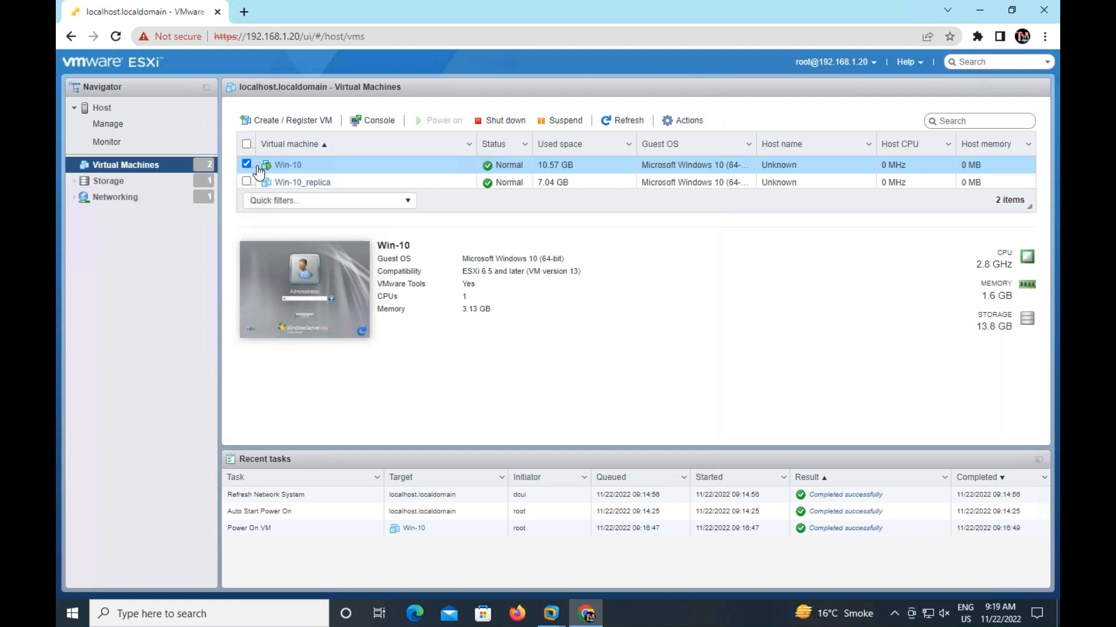
left_click(135, 179)
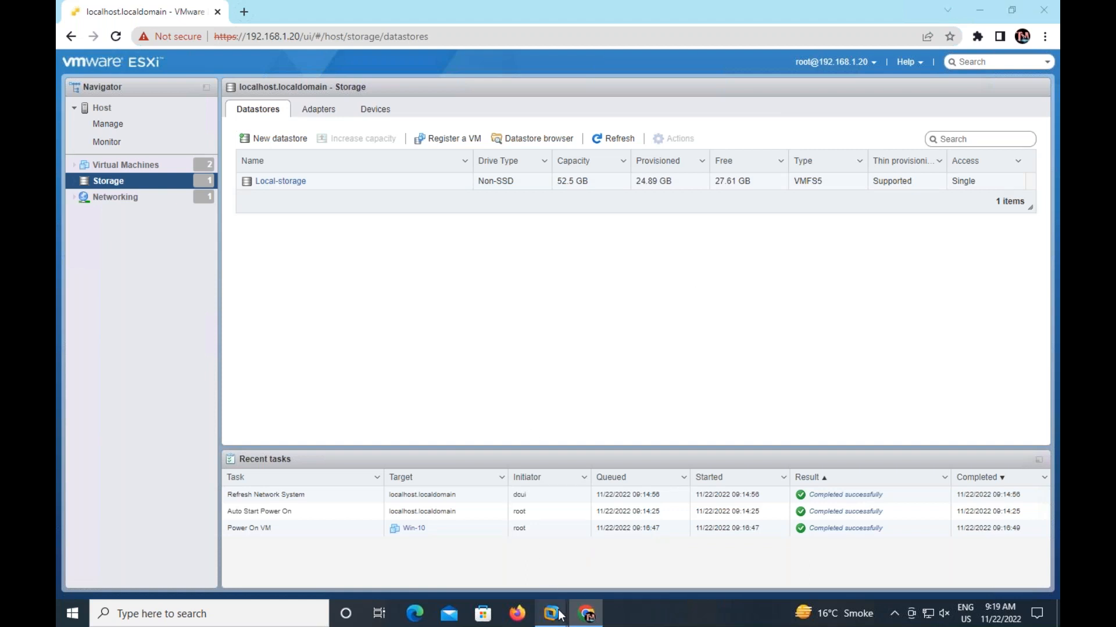
- Switch to the ITBD-Domain server in VMware Workstation and cancel its Shutdown Event Tracker dialog
mouse_move(559, 614)
left_click(668, 523)
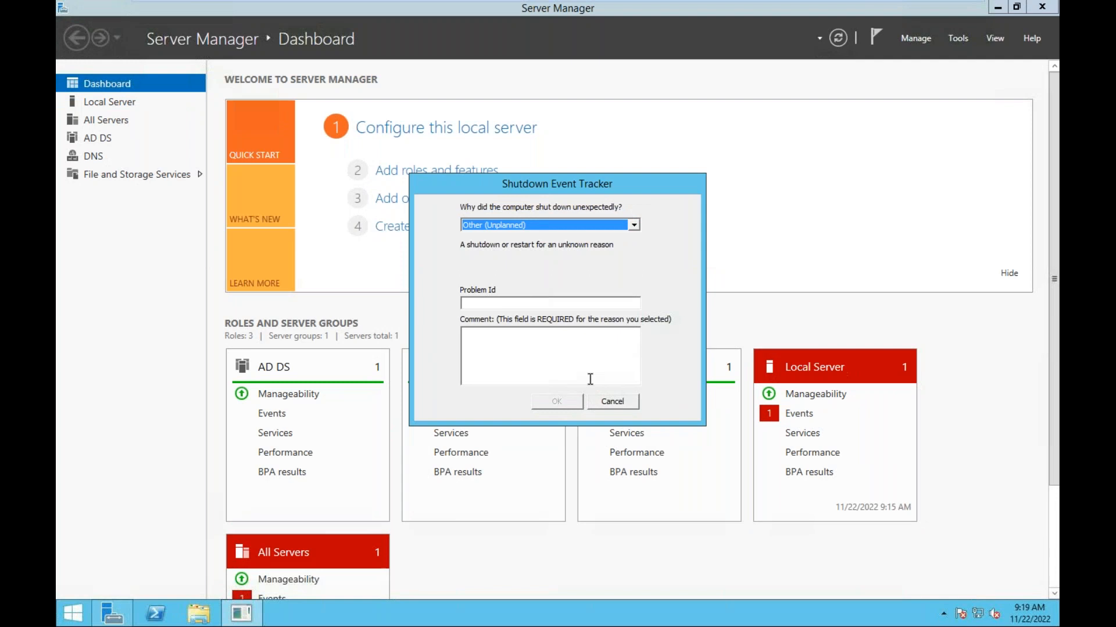
left_click(609, 400)
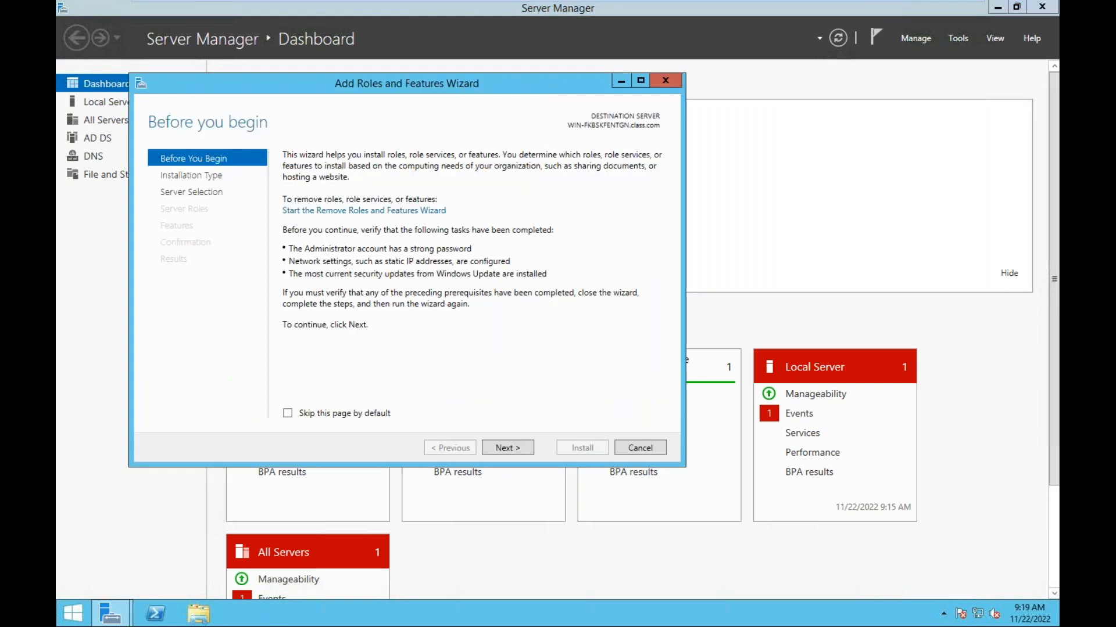
- Advance the Add Roles and Features Wizard with role-based installation to the server roles and expand File and iSCSI Services
left_click(507, 448)
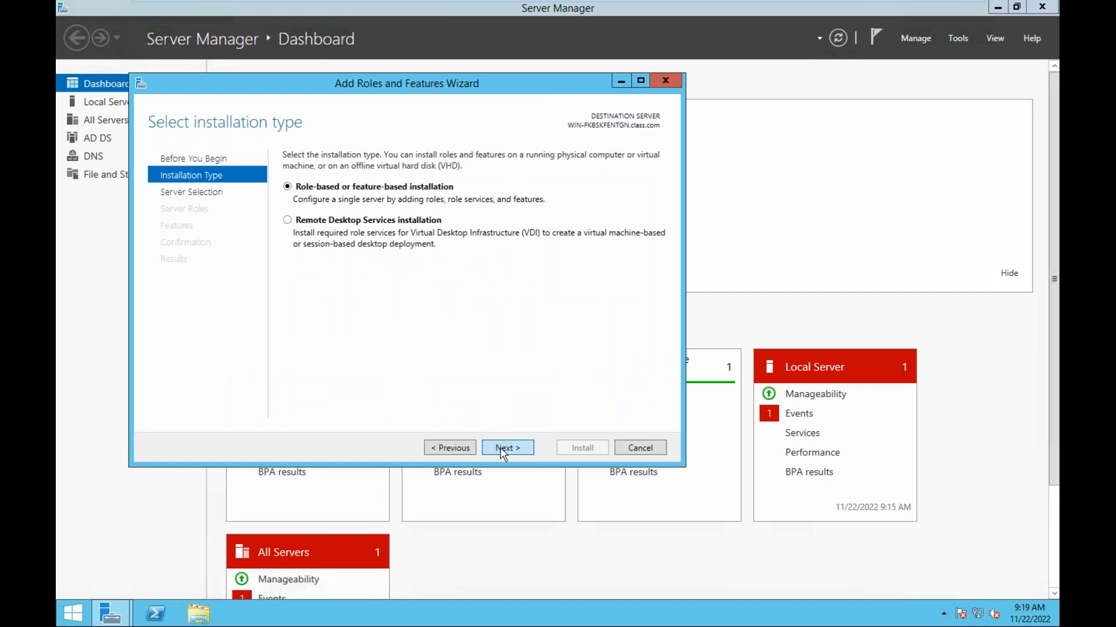
left_click(503, 451)
left_click(501, 451)
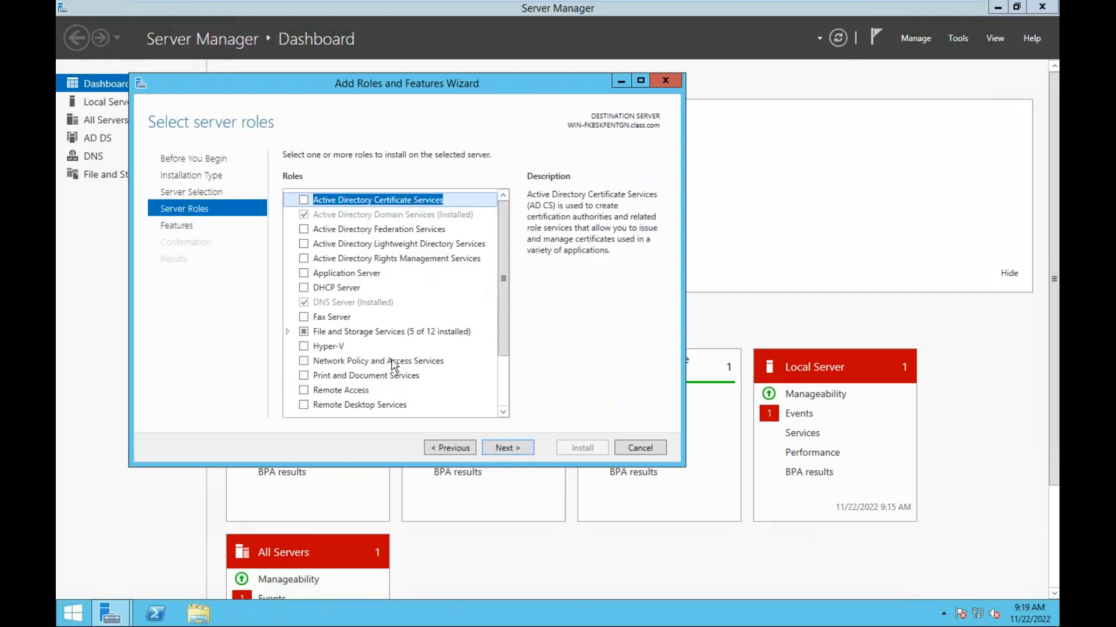
left_click(290, 331)
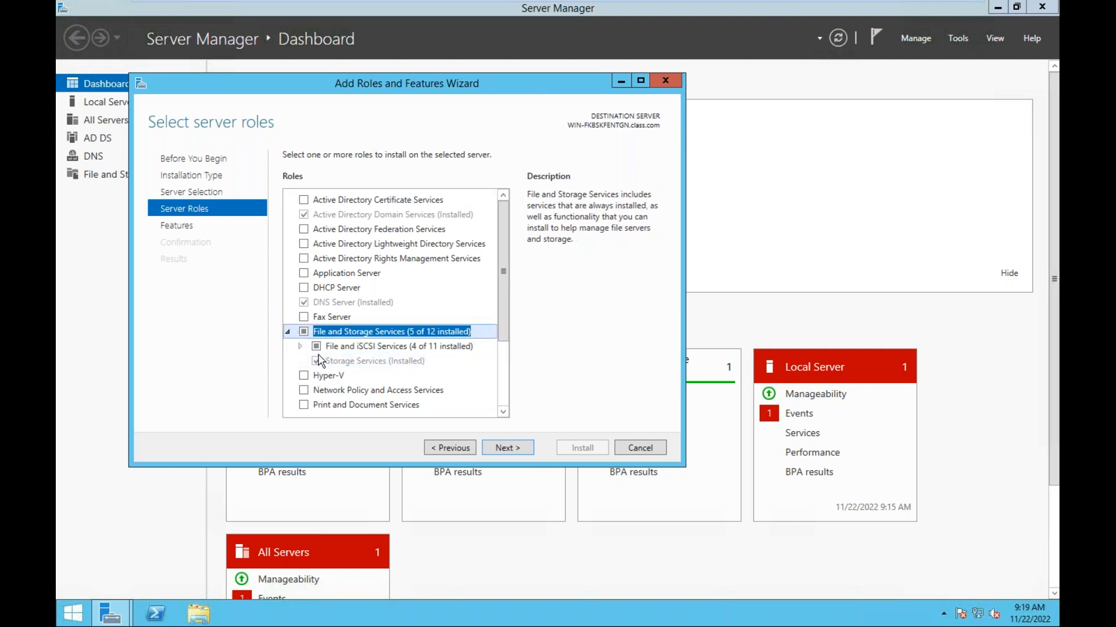
left_click(299, 346)
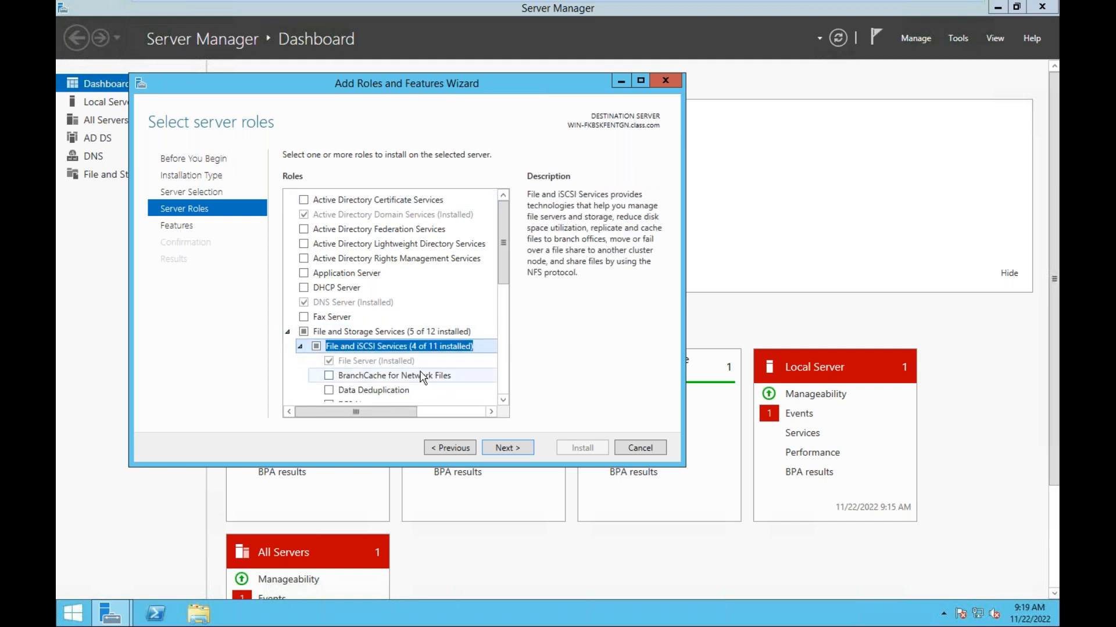
left_click(503, 401)
scroll(503, 401, "down", 3)
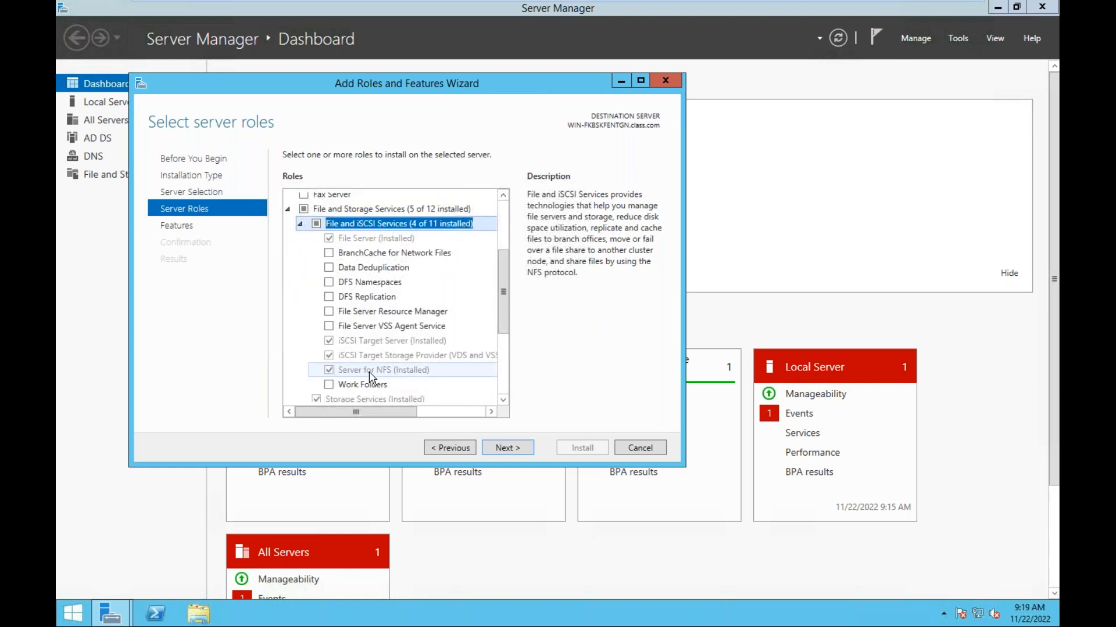
- Check the Server for NFS and iSCSI Target Server roles, and cancel the Add Roles and Features Wizard
left_click(396, 370)
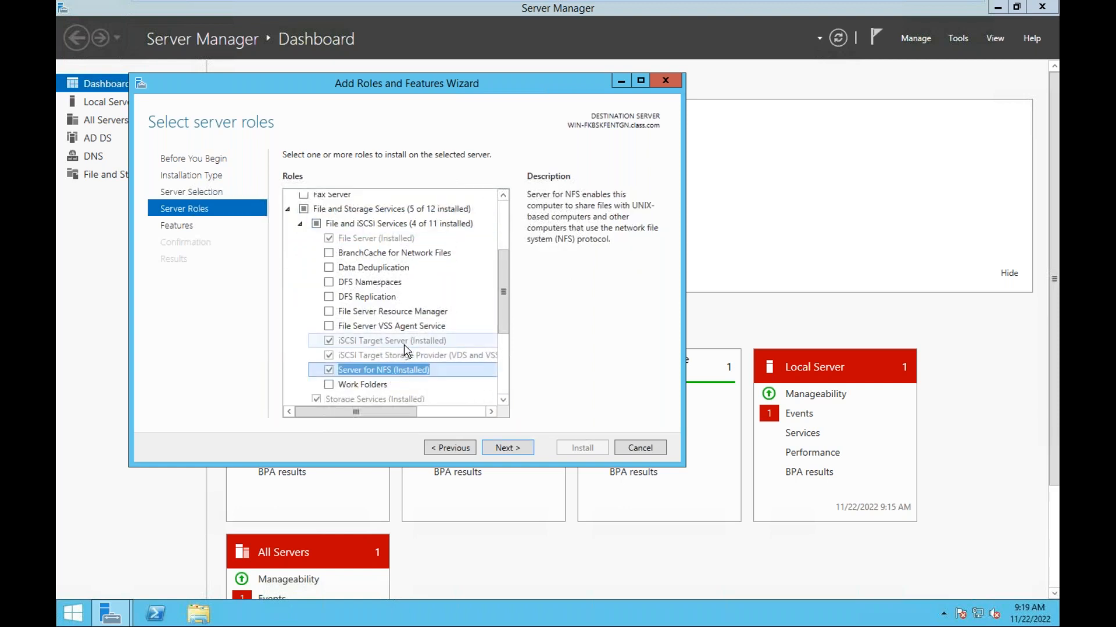
left_click(404, 344)
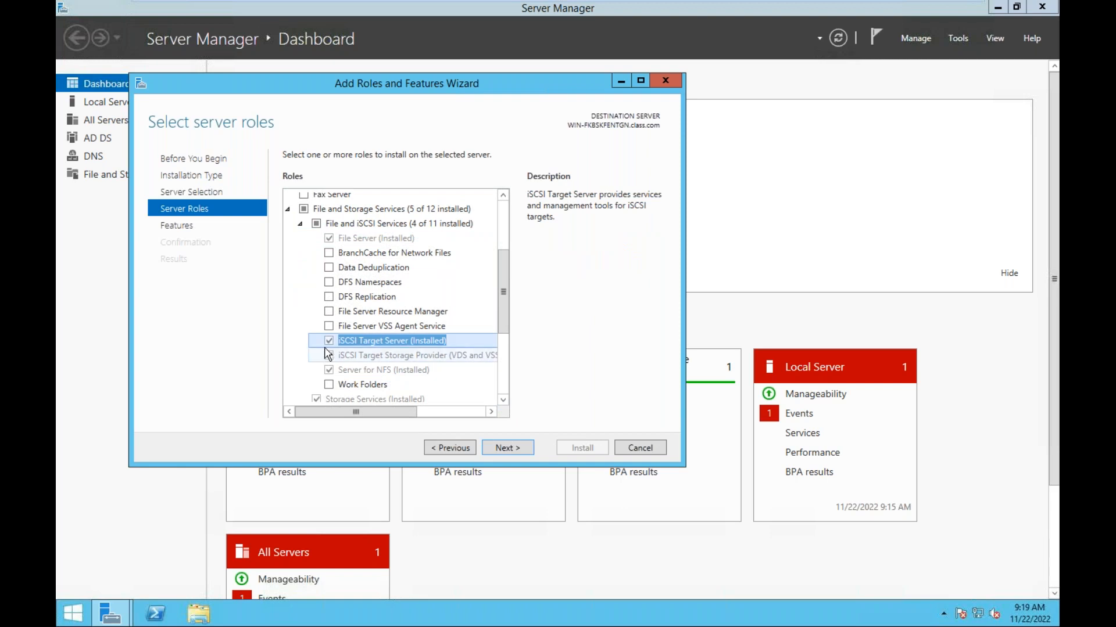
left_click(503, 449)
left_click(636, 448)
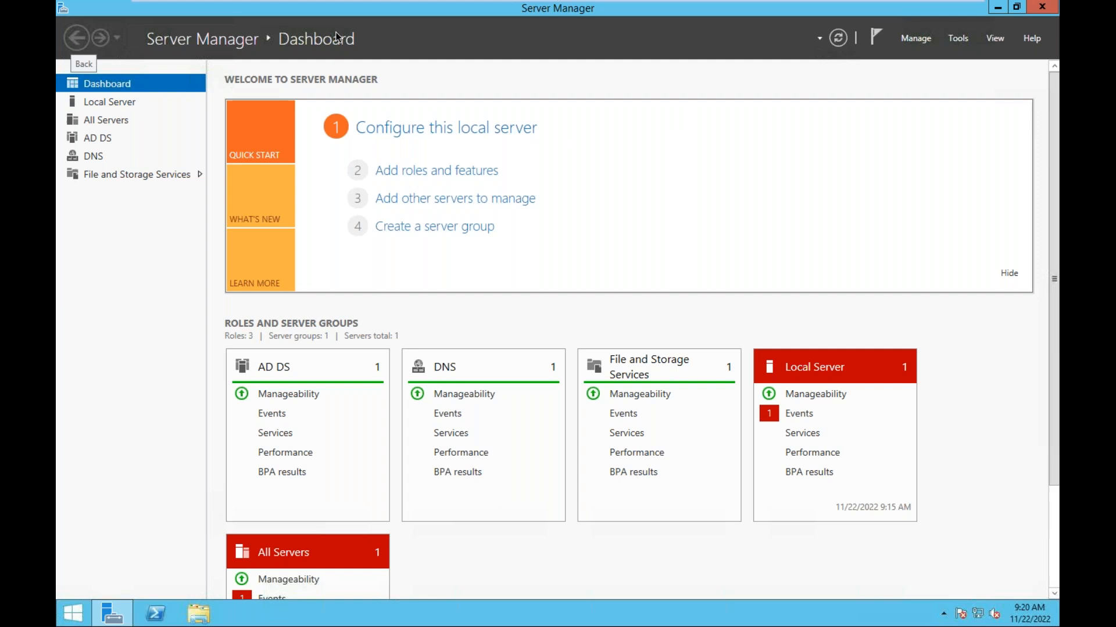
- Switch to the ESXI-Host virtual machine's console
mouse_move(833, 5)
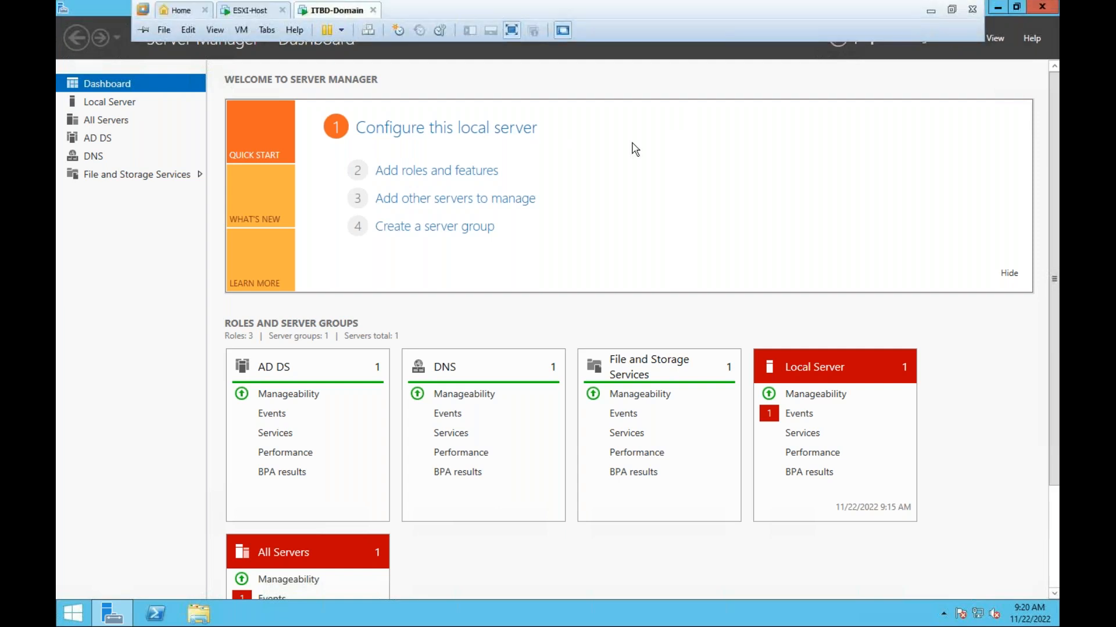
mouse_move(260, 6)
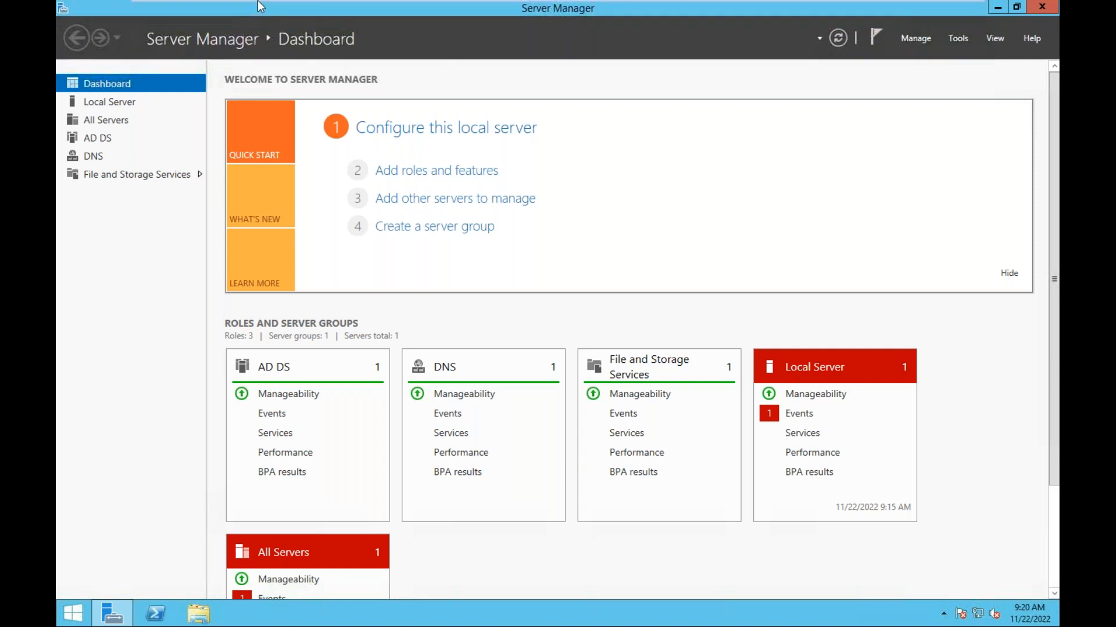
left_click(251, 10)
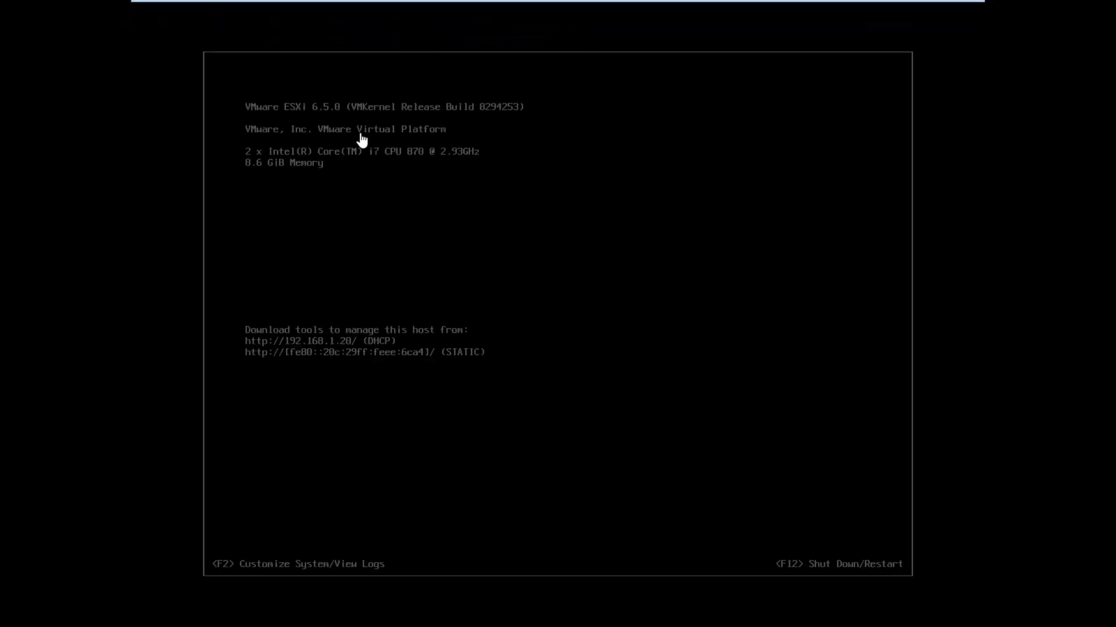
- Switch to the ITBD-Domain server and start the New iSCSI Virtual Disk Wizard from File and Storage Services
mouse_move(357, 5)
left_click(332, 10)
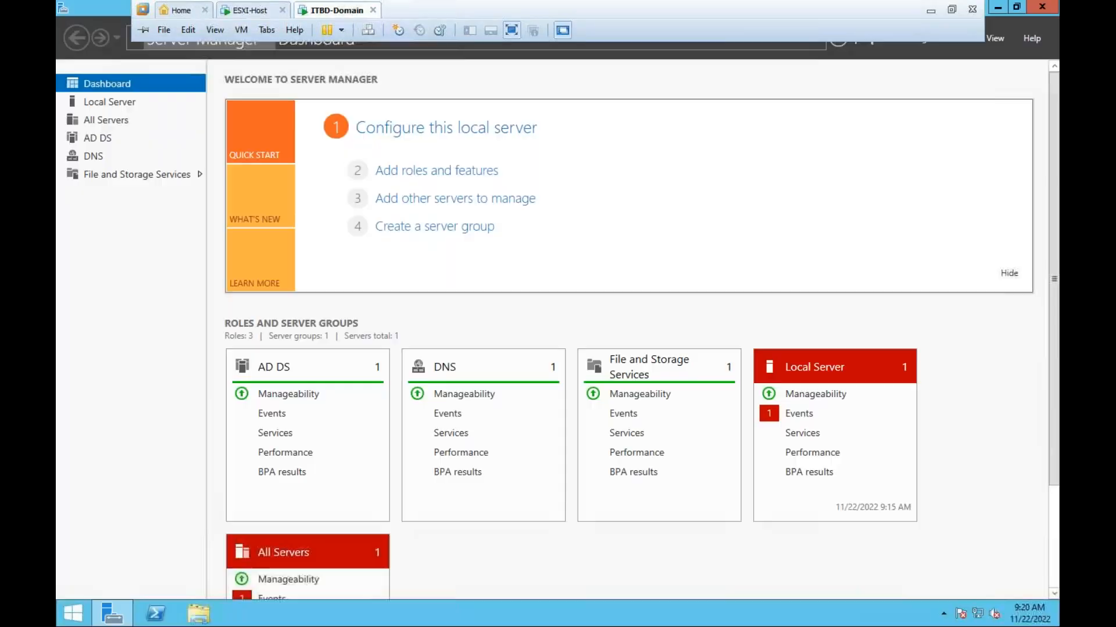
left_click(154, 174)
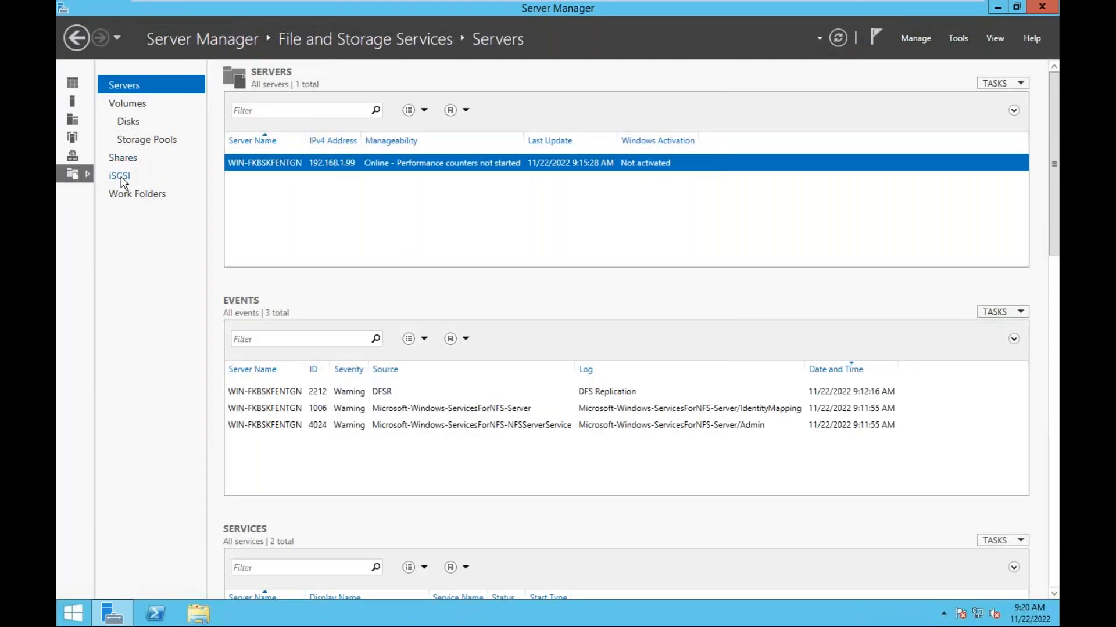
left_click(120, 176)
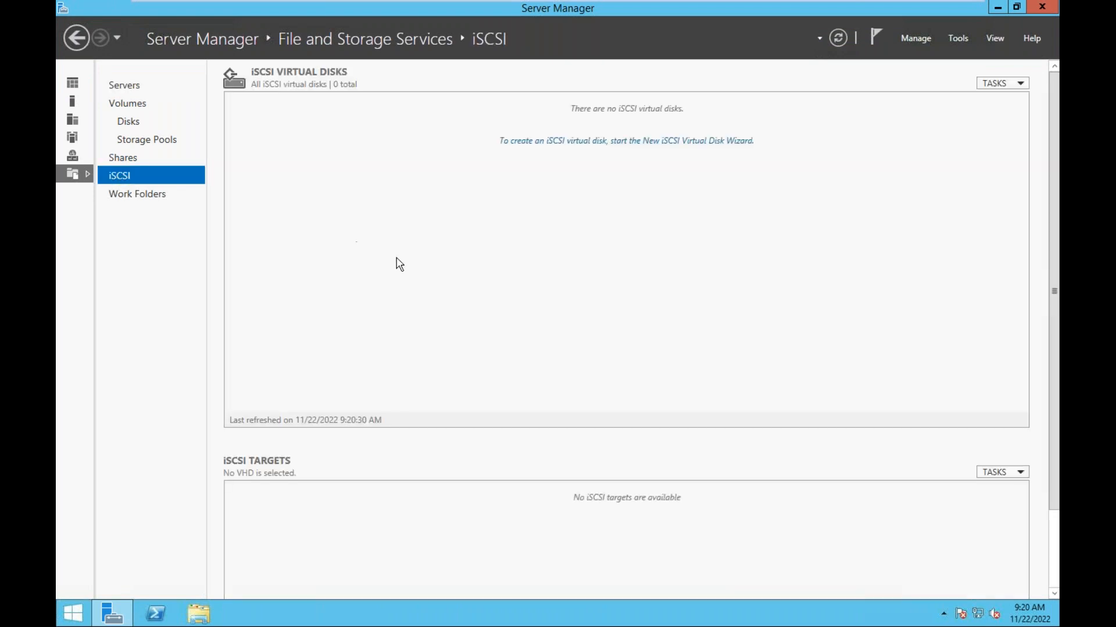
left_click(995, 87)
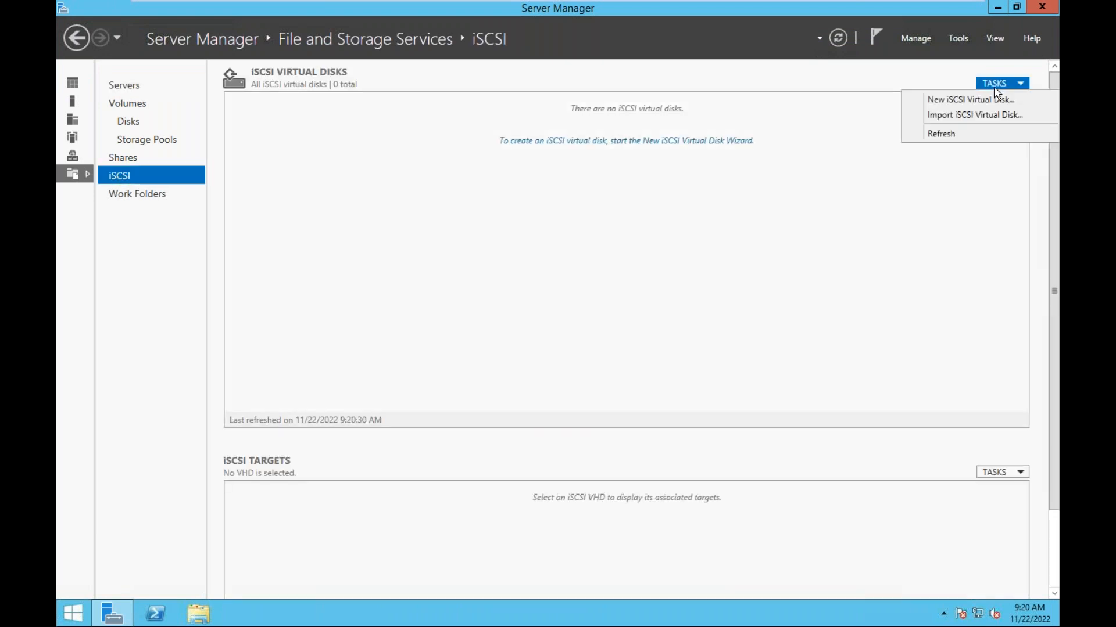
left_click(951, 100)
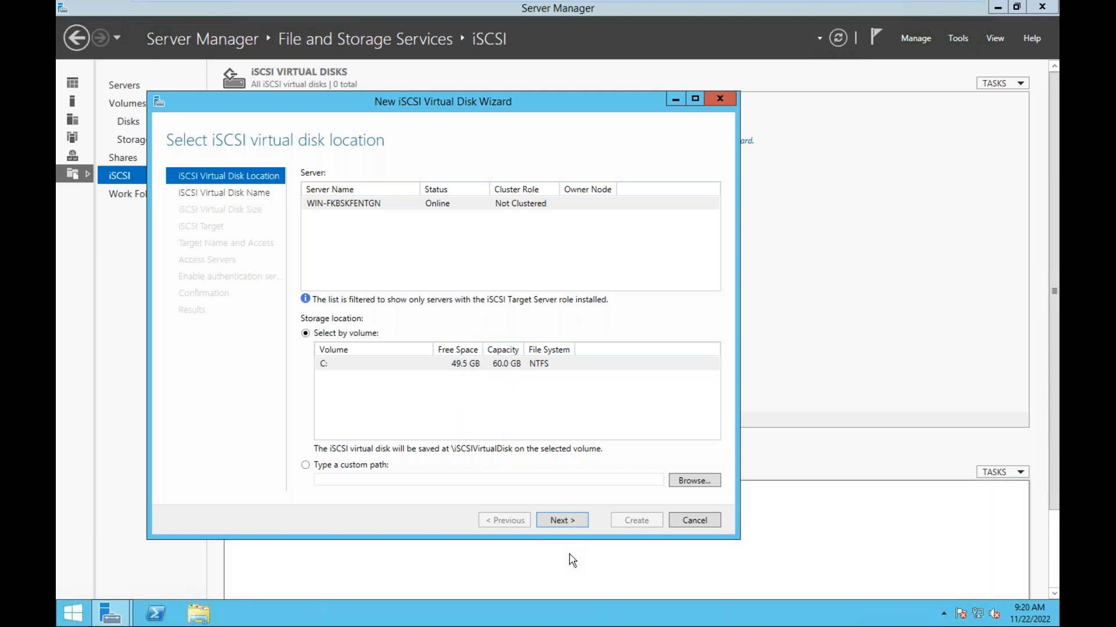
- Accept volume C: as the storage location and name the iSCSI virtual disk share
left_click(562, 520)
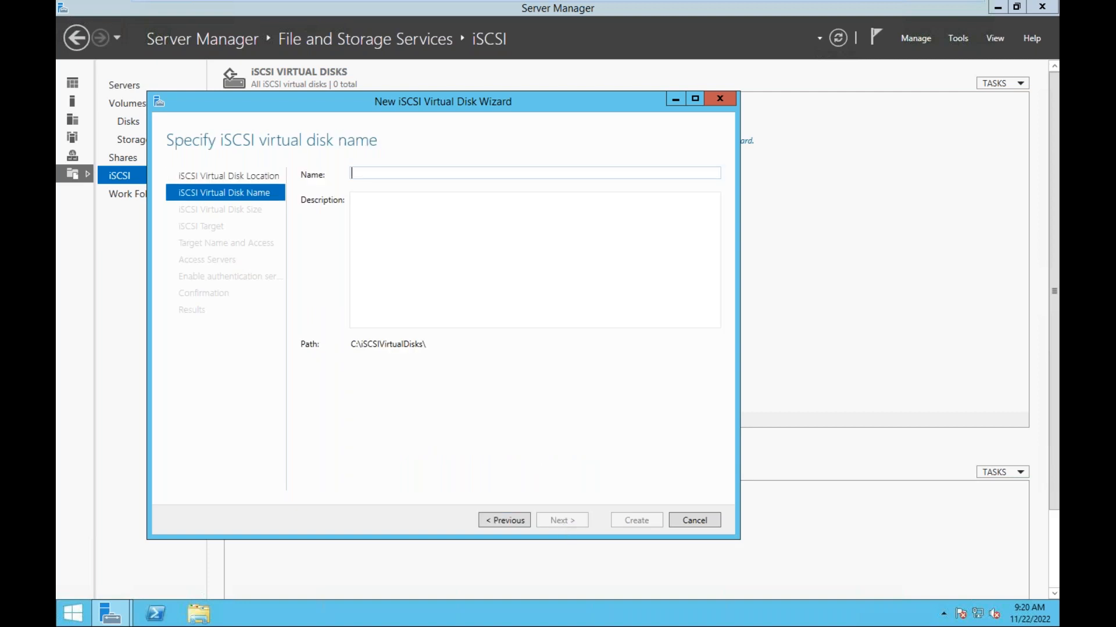
type("10")
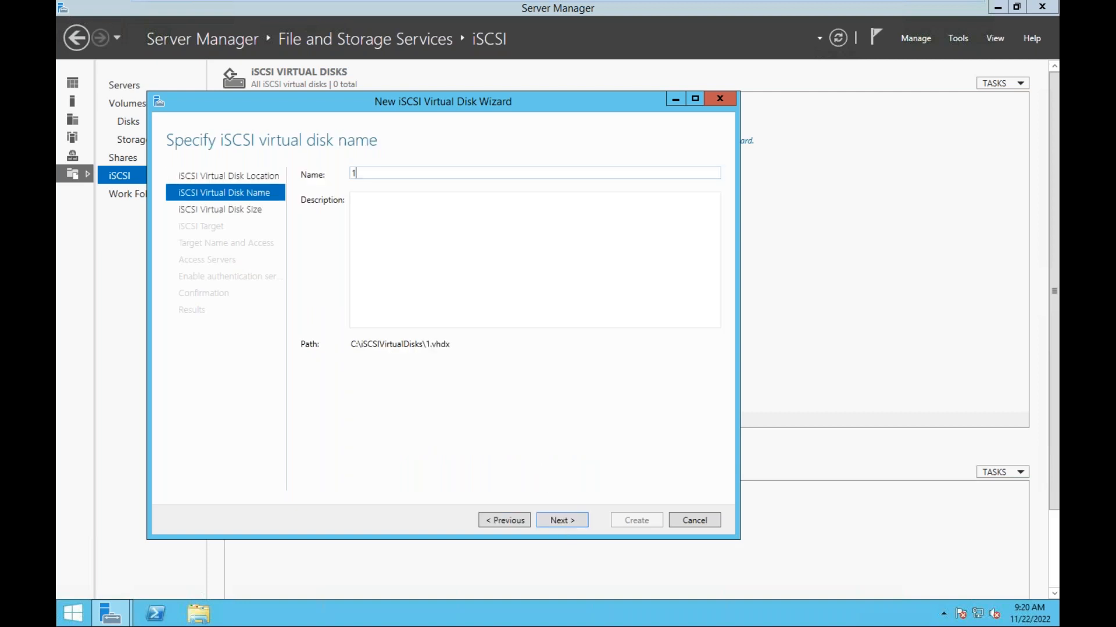
key("BackSpace")
key("BackSpace")
type("share")
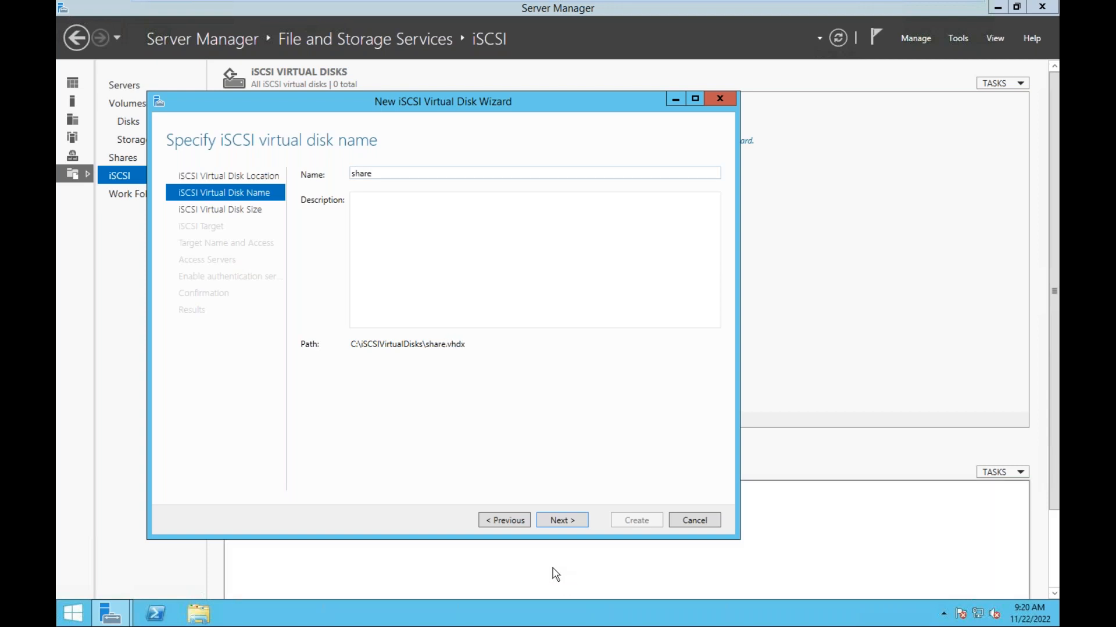
left_click(561, 520)
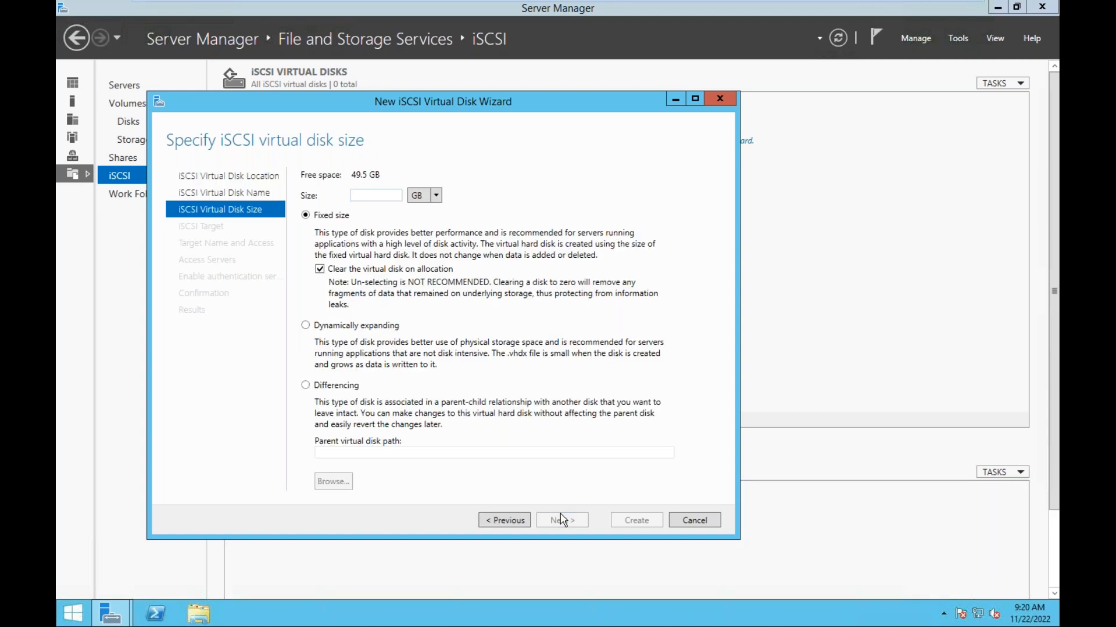
- Set the virtual disk to a fixed size of 10 GB and assign it to a new iSCSI target named testshare
type("10")
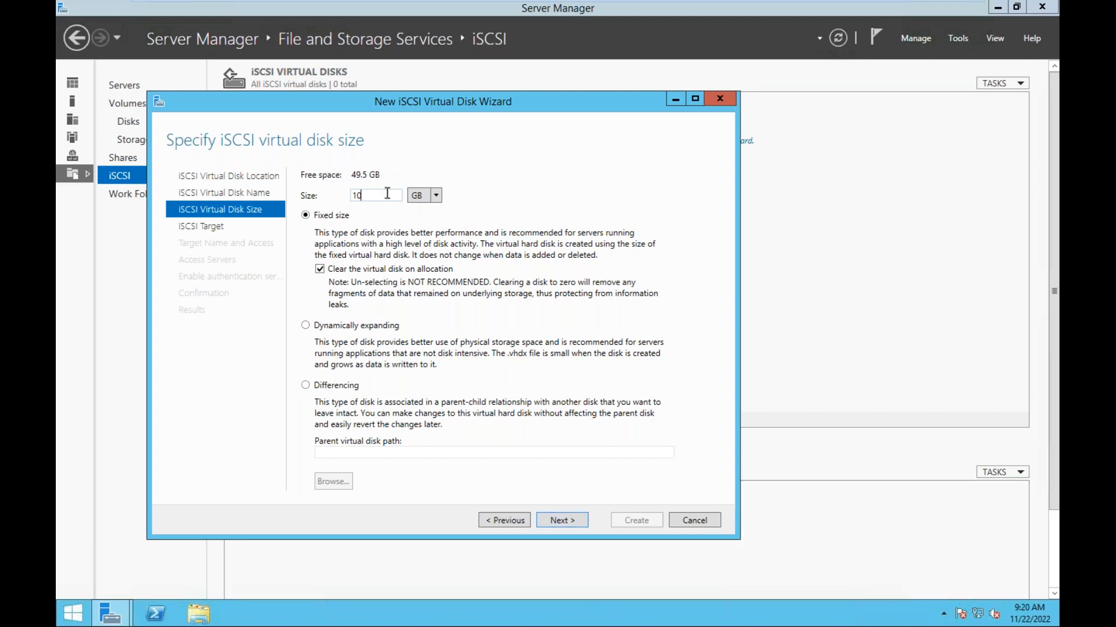
left_click(568, 526)
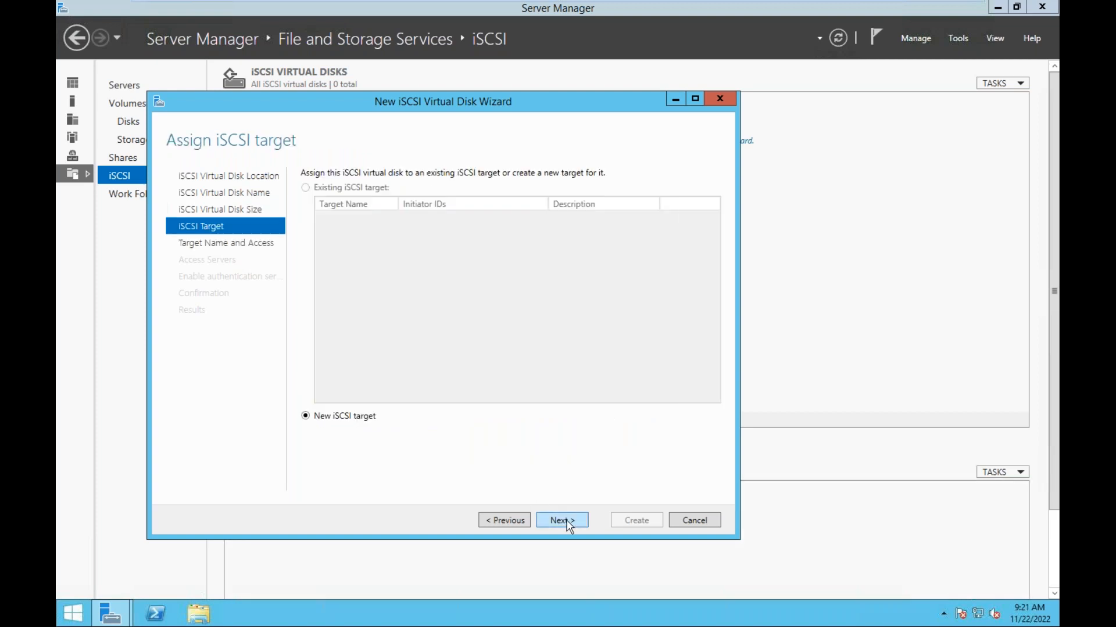
left_click(559, 521)
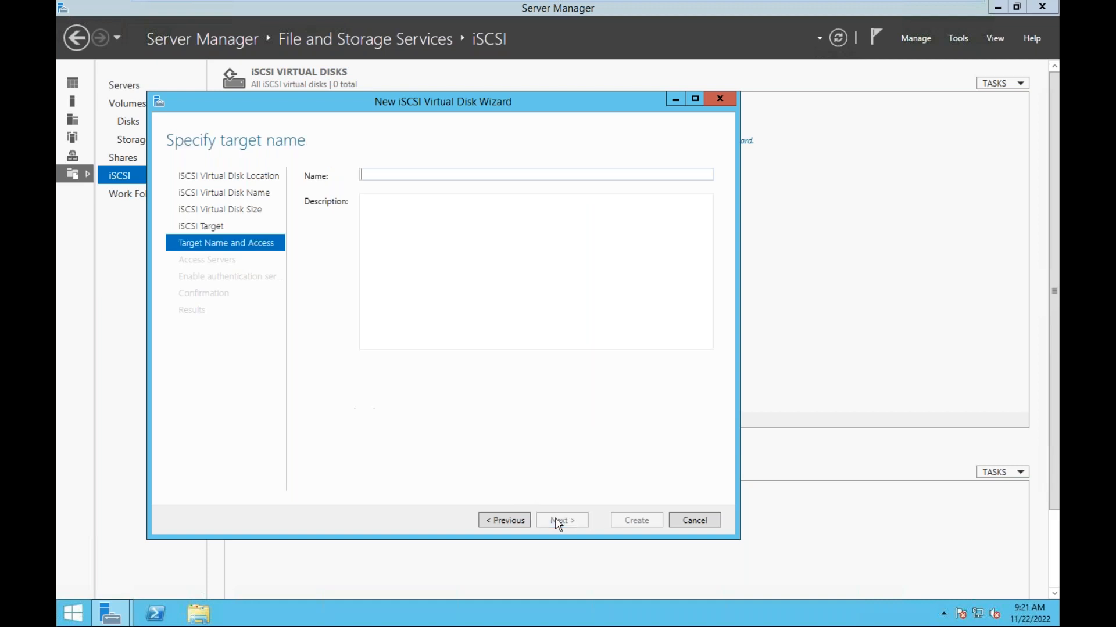
type("testshare")
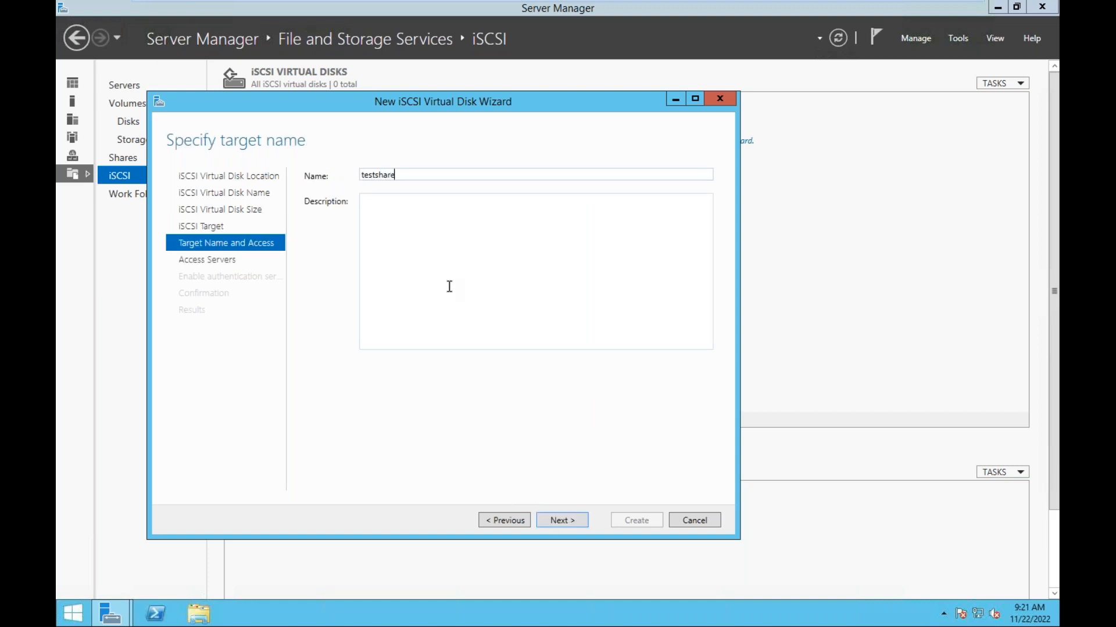
left_click(564, 520)
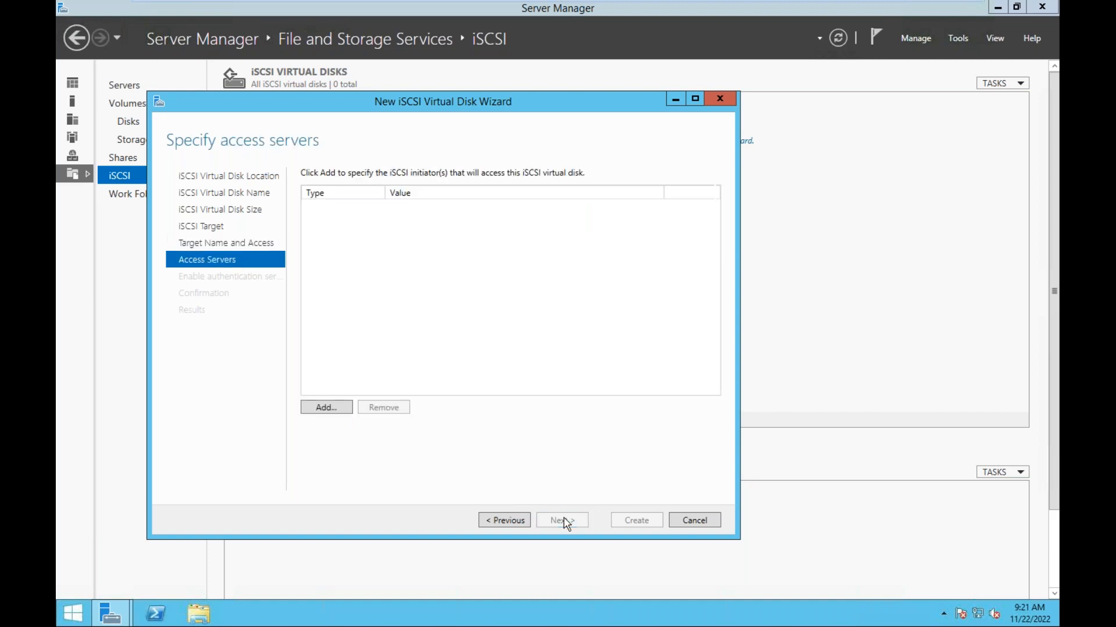
- Add an access server initiator identified by the IP address 192.168.1.20
left_click(314, 408)
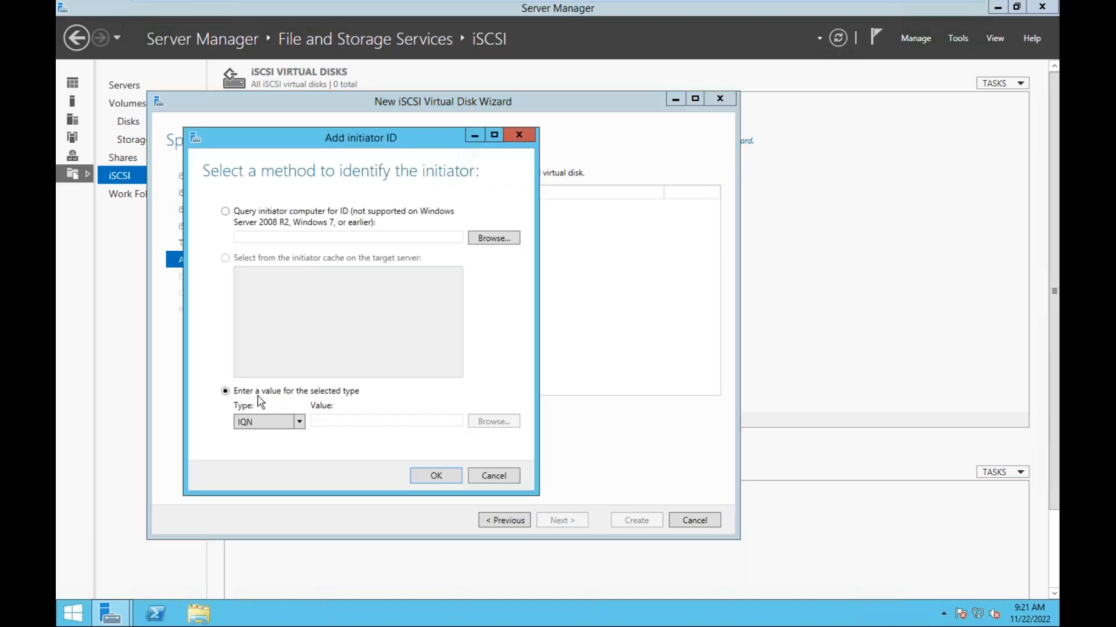
left_click(299, 422)
left_click(264, 463)
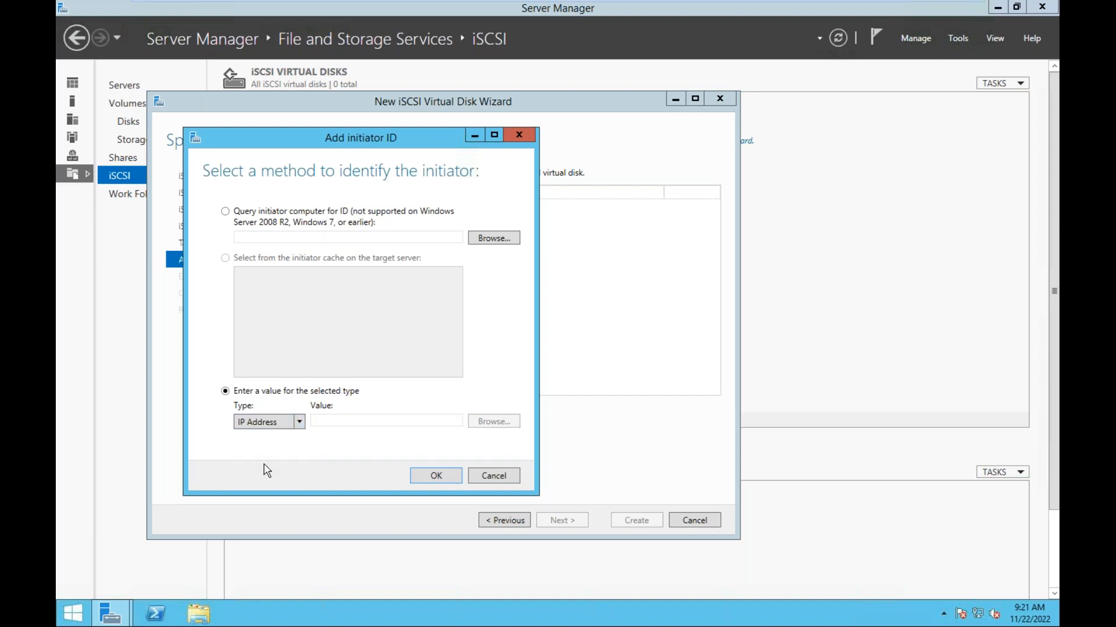
left_click(341, 419)
type("1")
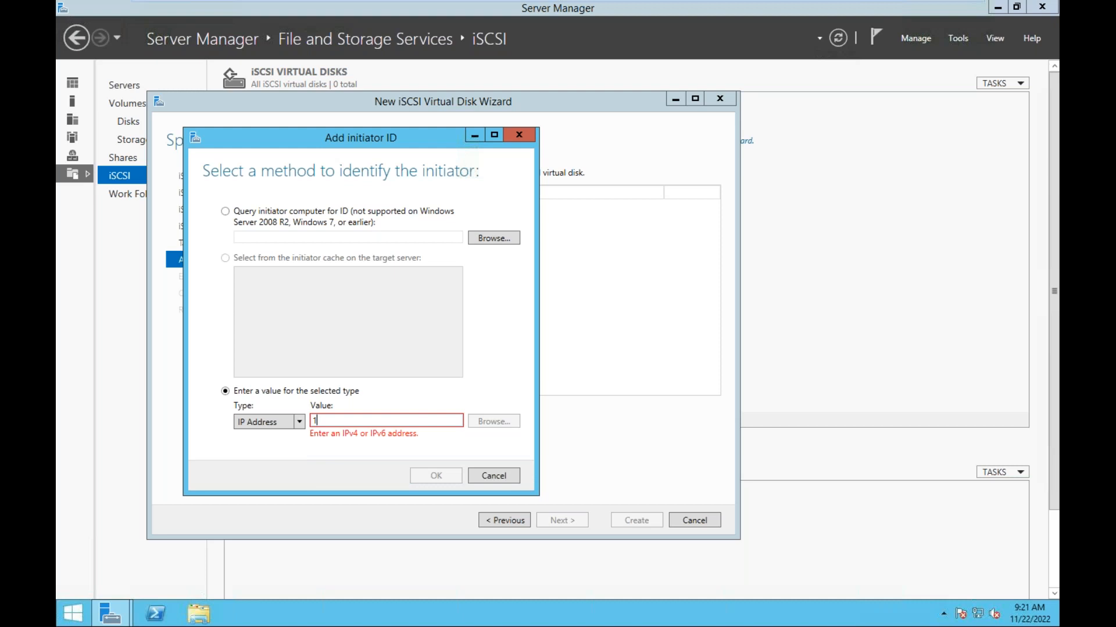
type("92.168.1.20")
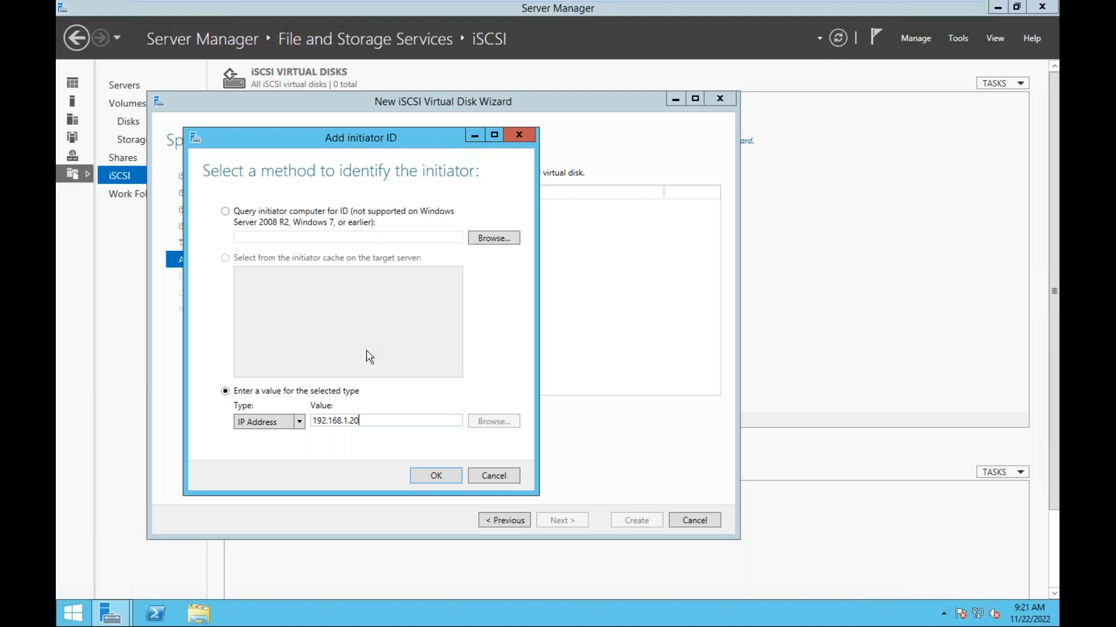
left_click(437, 476)
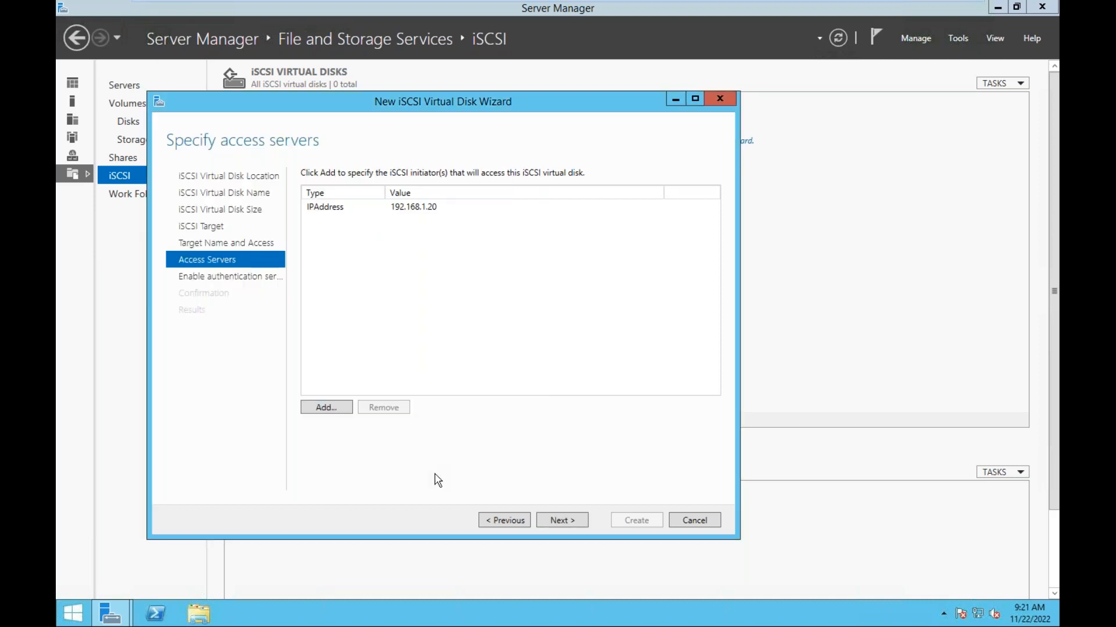
- Create the iSCSI virtual disk without enabling authentication, close the wizard and refresh the iSCSI virtual disks list
left_click(552, 517)
left_click(552, 518)
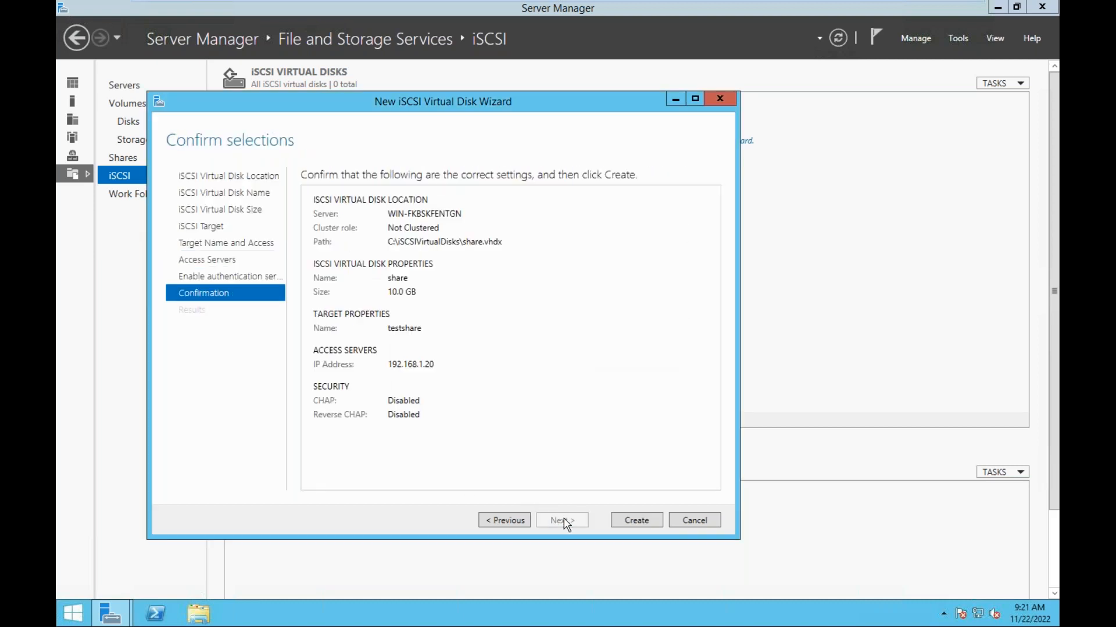
left_click(635, 519)
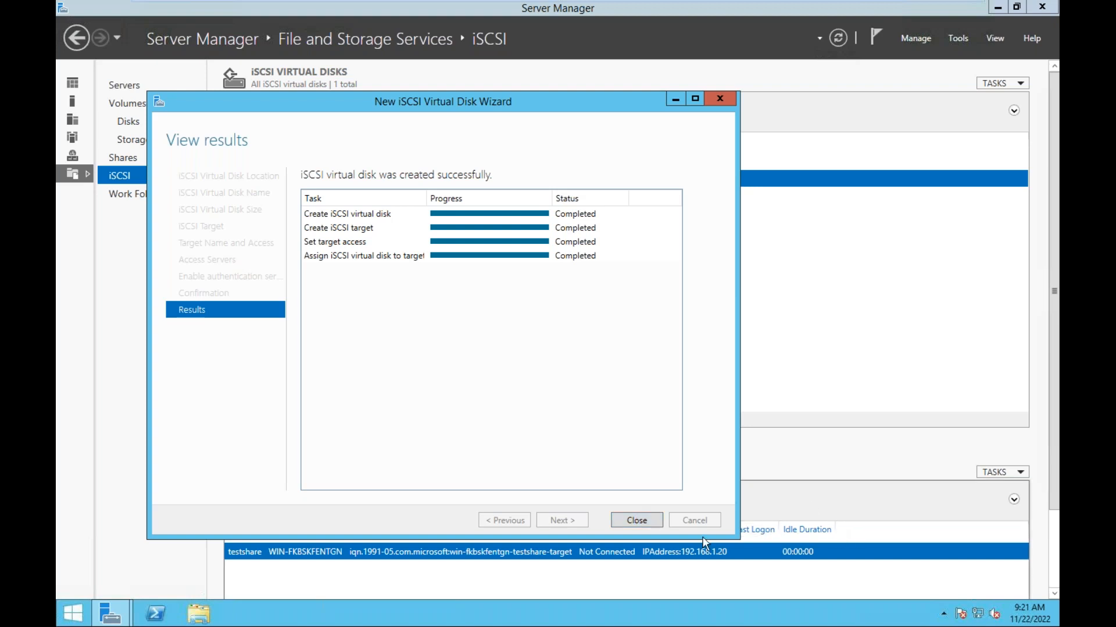
left_click(636, 520)
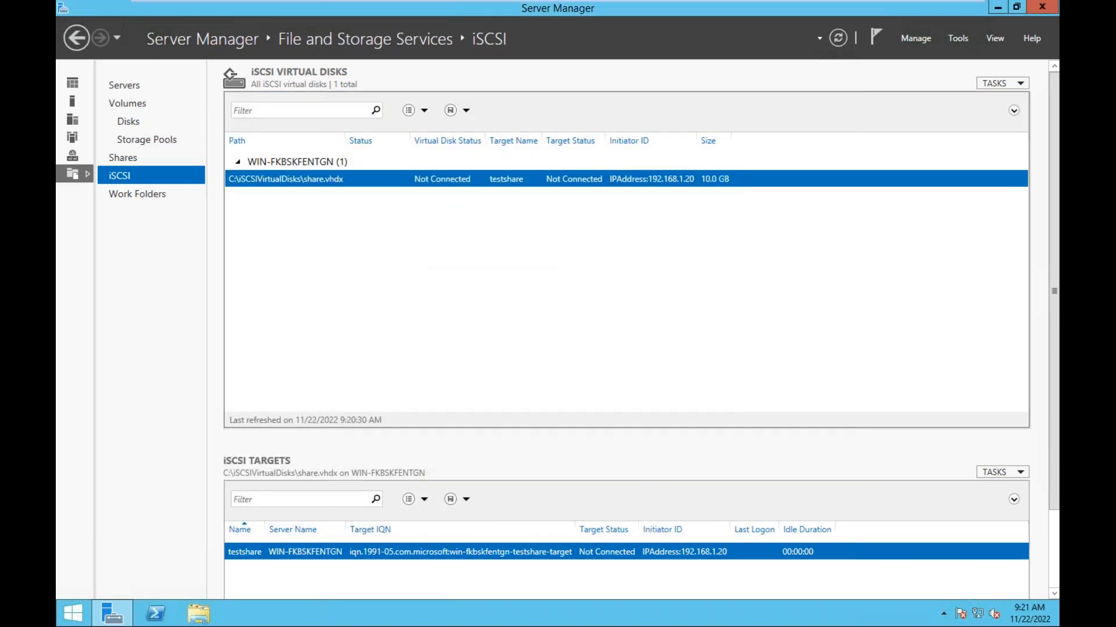
right_click(495, 275)
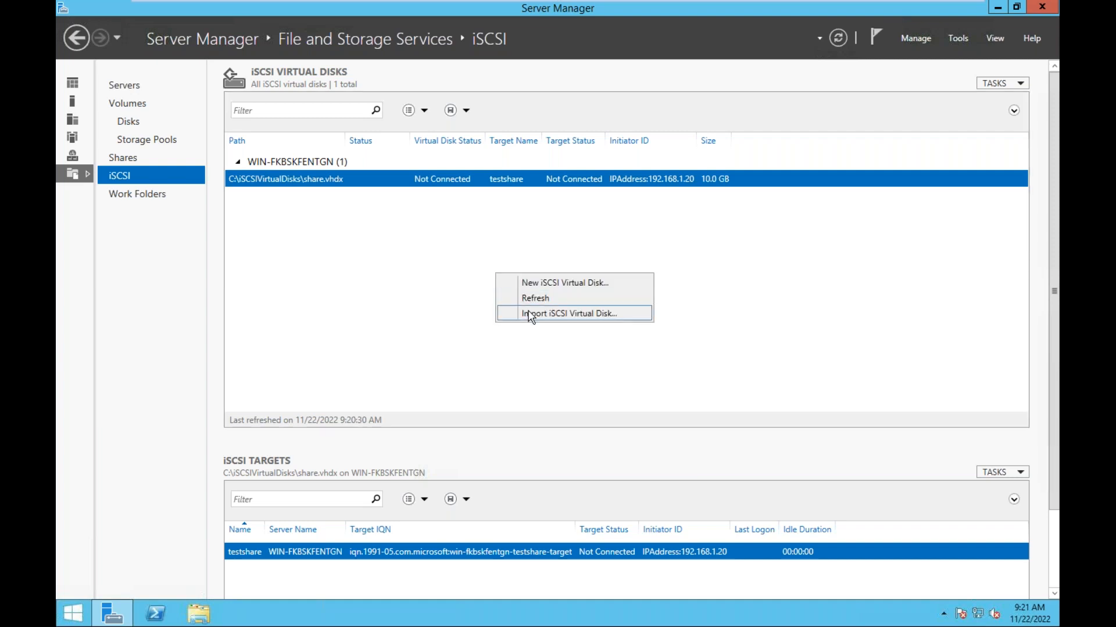
left_click(535, 299)
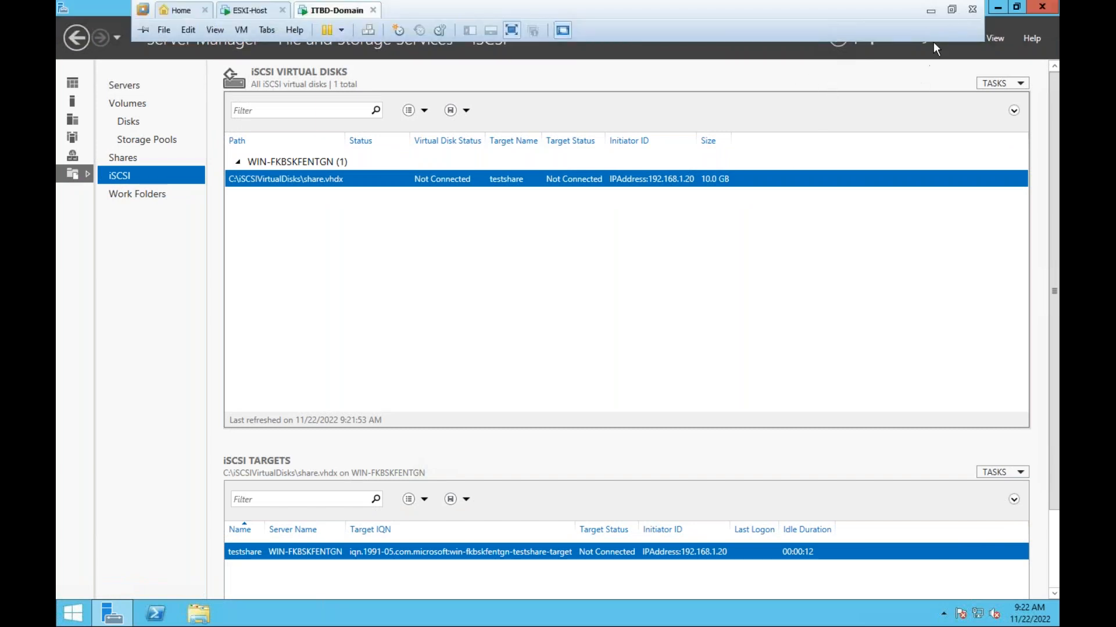
- Switch to the ESXi web client in the browser and open the software iSCSI configuration from the storage adapters
left_click(928, 11)
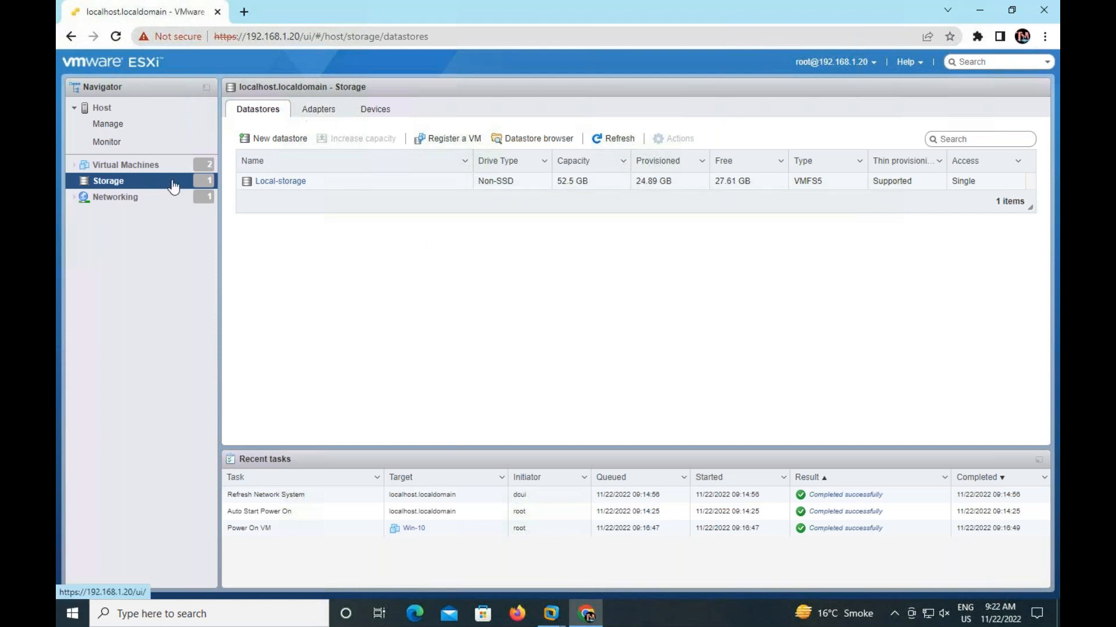
left_click(133, 180)
left_click(319, 110)
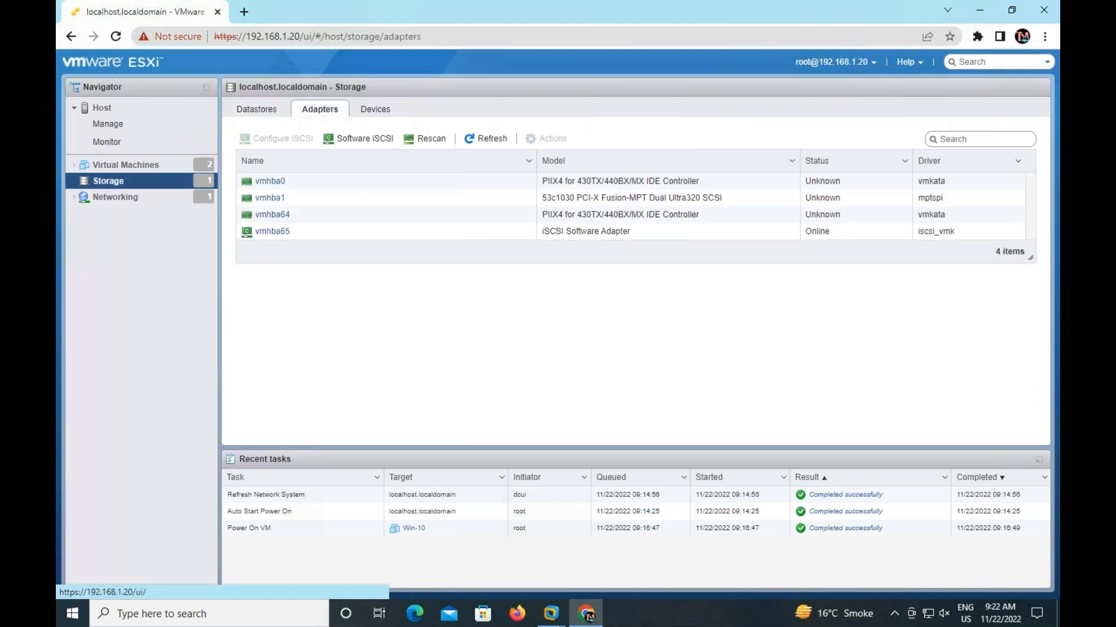
left_click(356, 139)
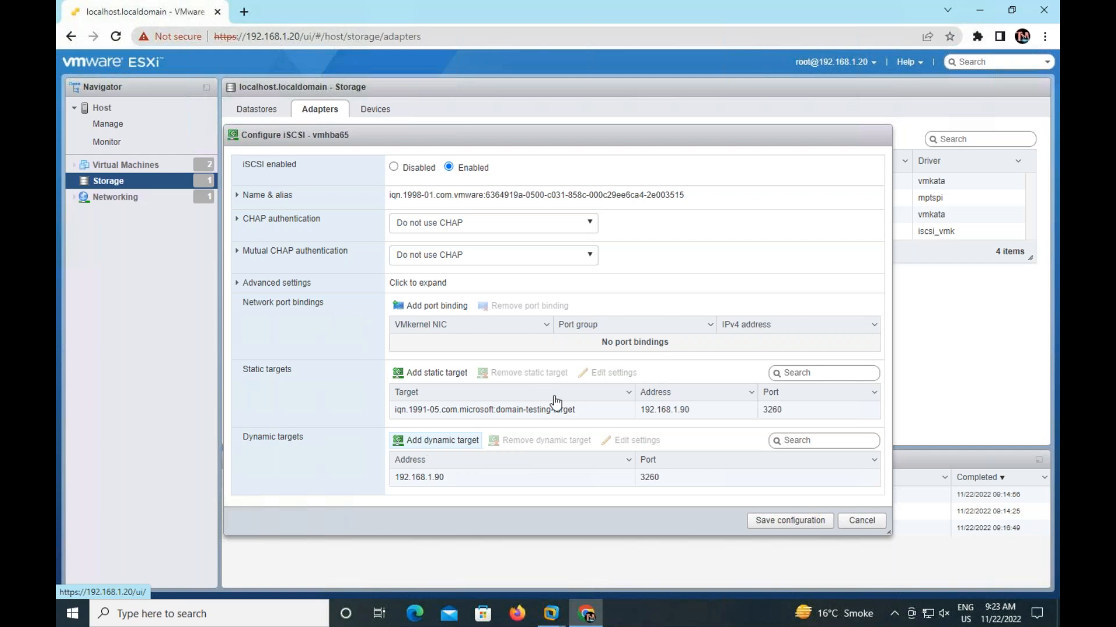
- Remove the 192.168.1.90 dynamic and static targets, try to save the iSCSI configuration, and close the dialog
left_click(431, 480)
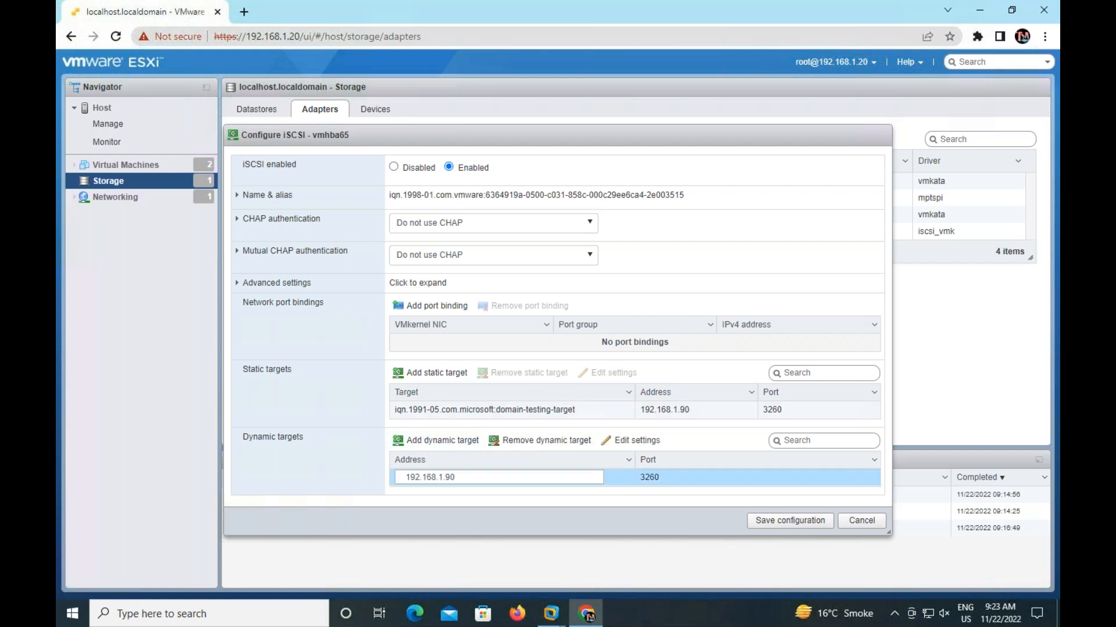
left_click(541, 447)
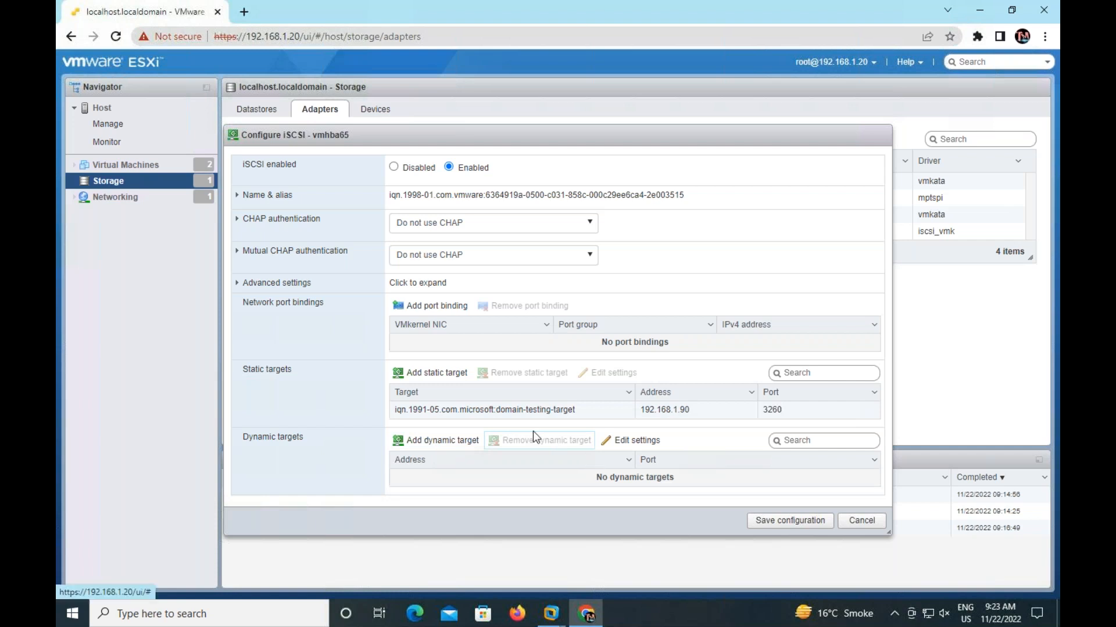
left_click(542, 409)
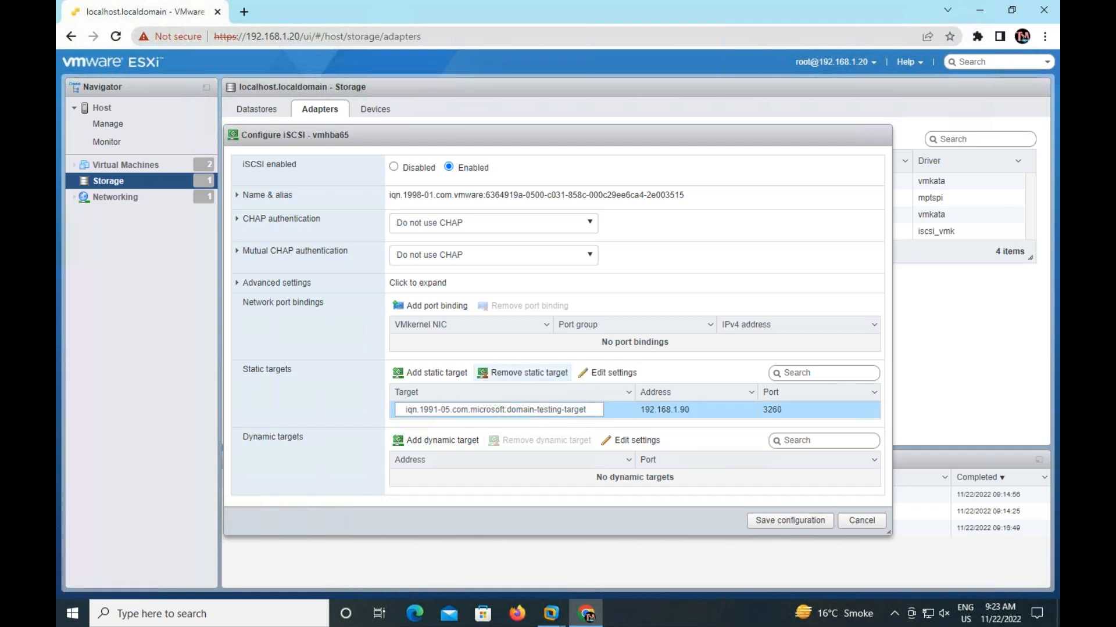
left_click(530, 374)
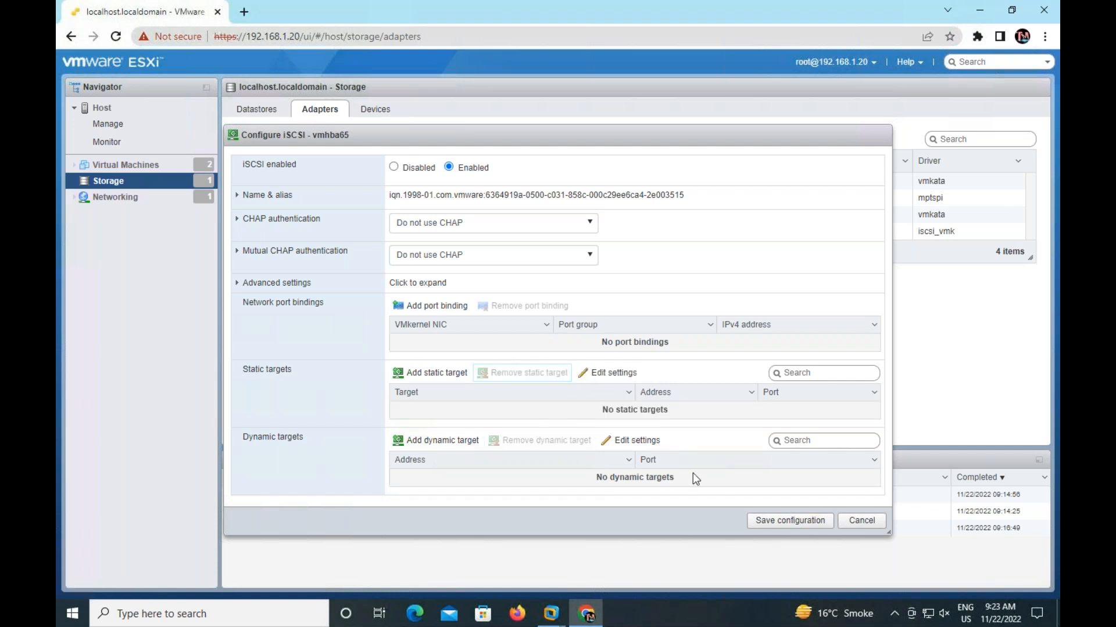
left_click(761, 521)
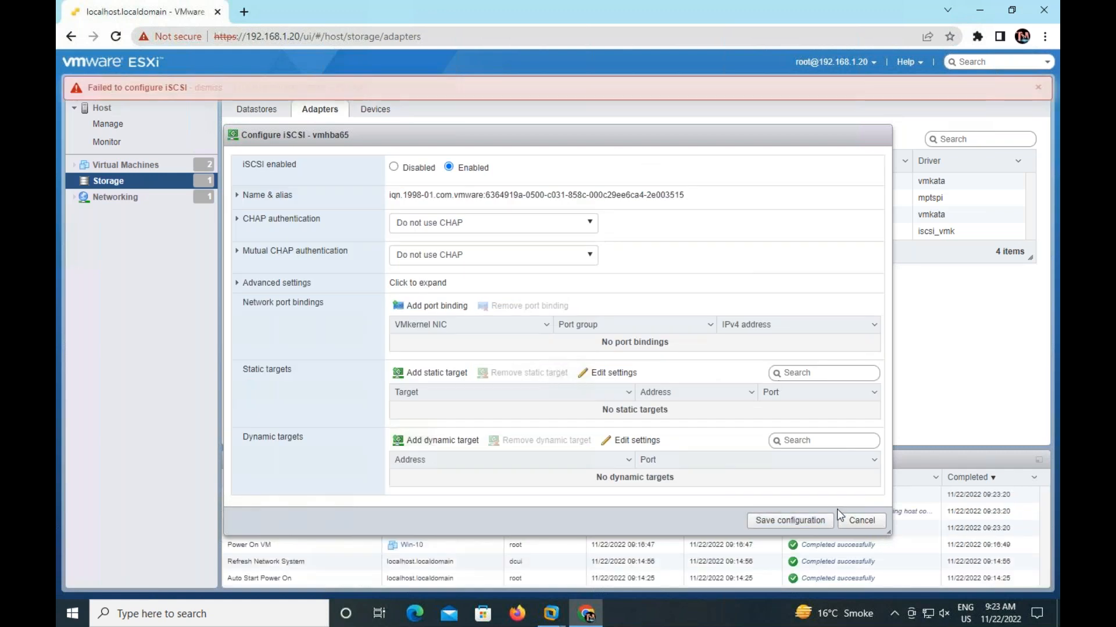
left_click(862, 521)
left_click(1038, 87)
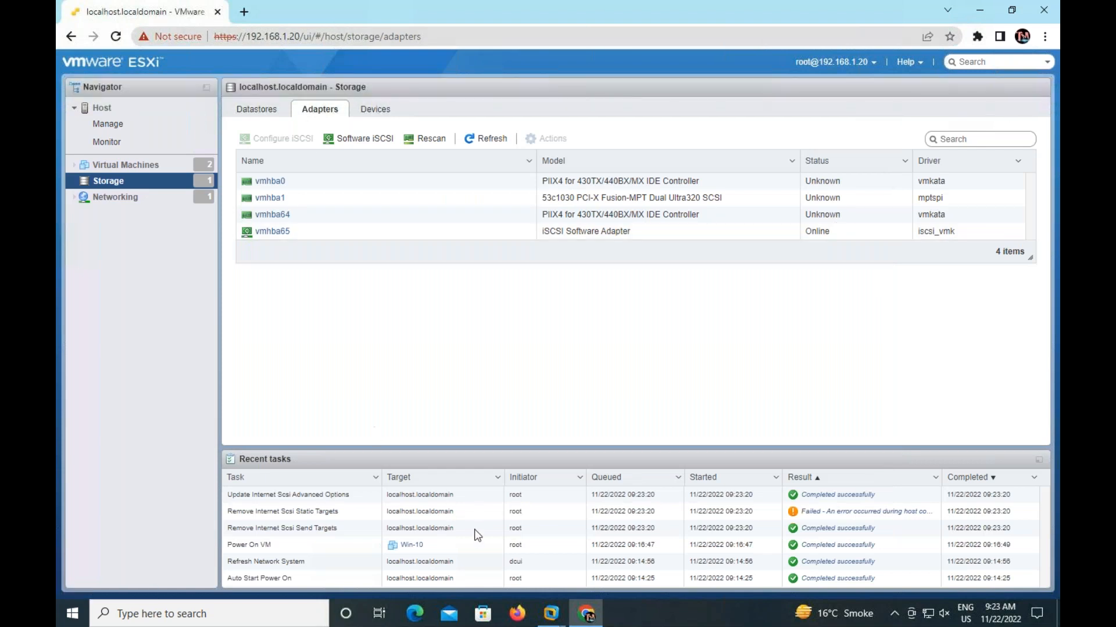
- Switch to the ITBD-Domain server and check its IP configuration with ipconfig in a Command Prompt
mouse_move(551, 611)
left_click(659, 537)
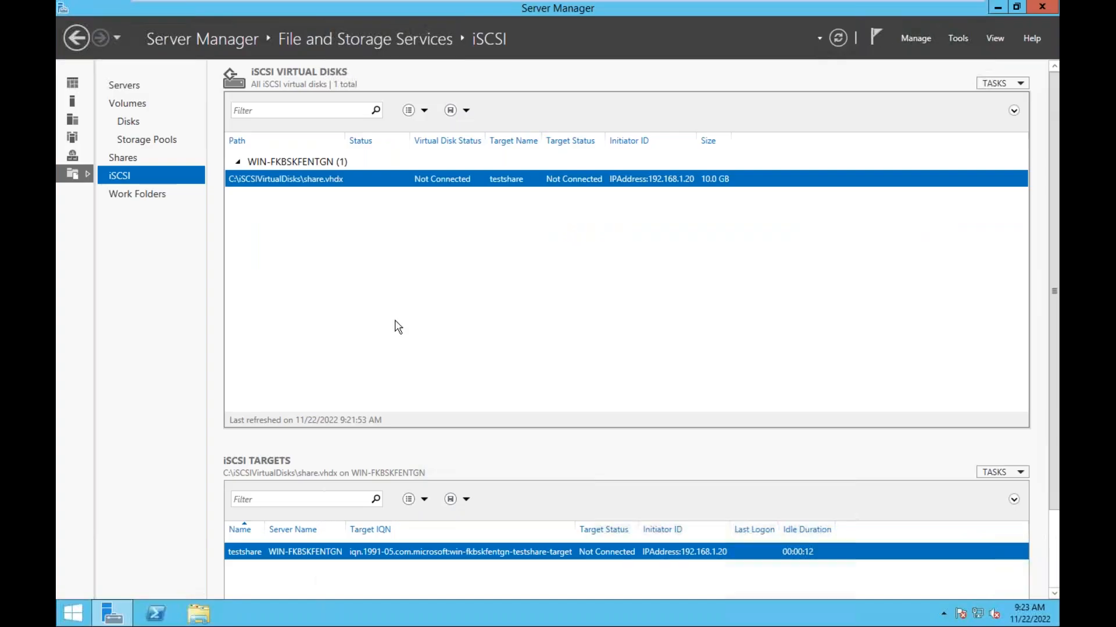
key("super+r")
type("cmd")
key("Return")
type("ipconfig")
key("Return")
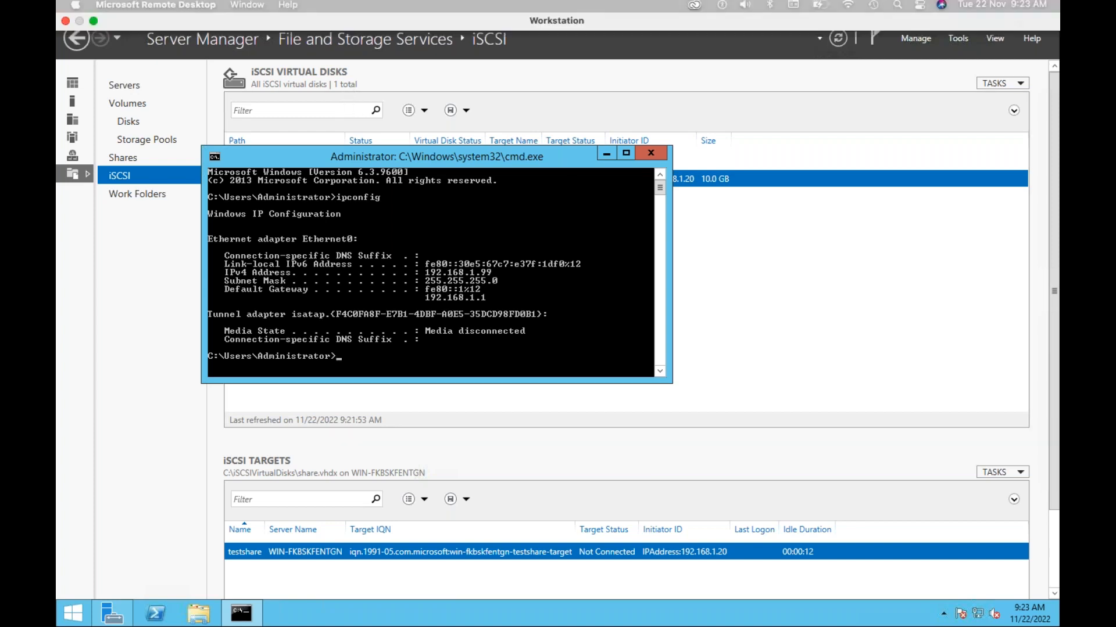
- Switch to the ESXi web client, add 192.168.1.99 as a dynamic target of the software iSCSI adapter, and save the configuration
left_click(931, 15)
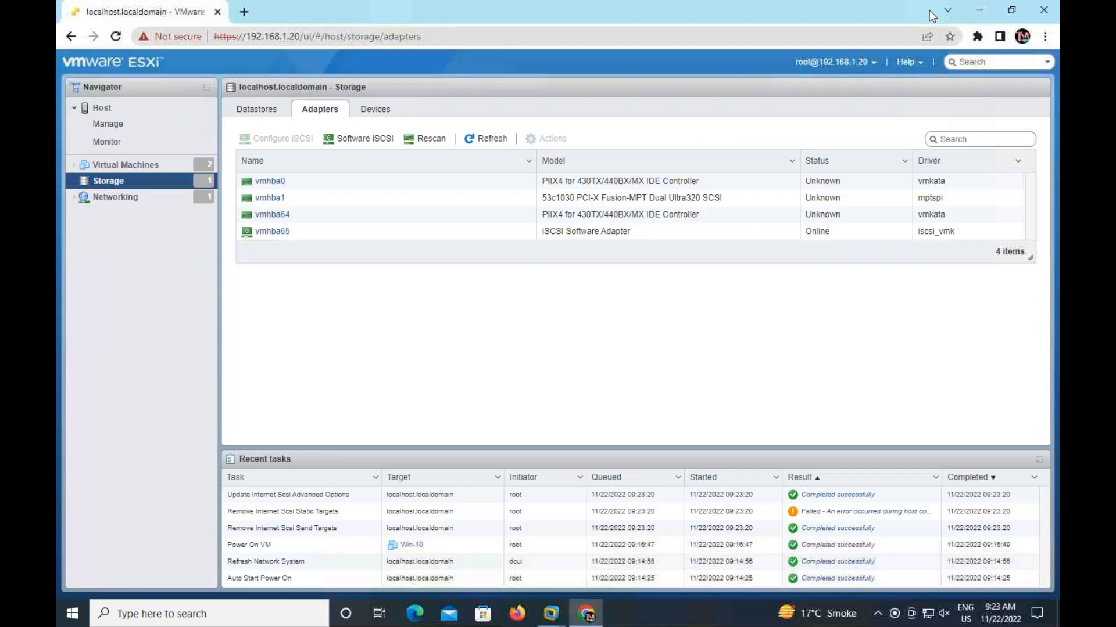
left_click(359, 140)
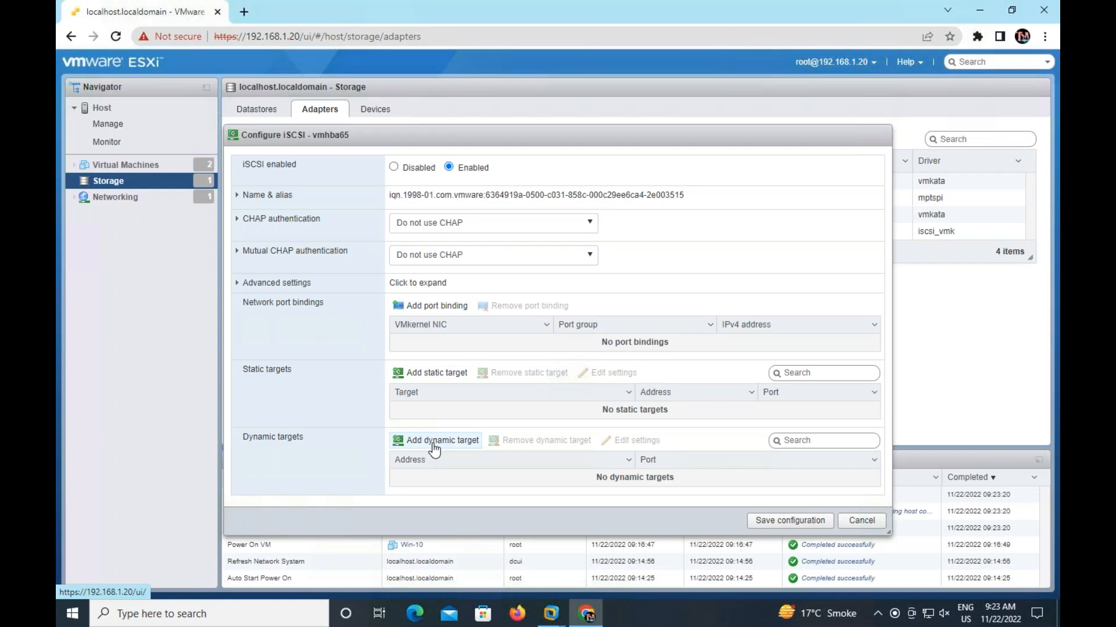
left_click(447, 445)
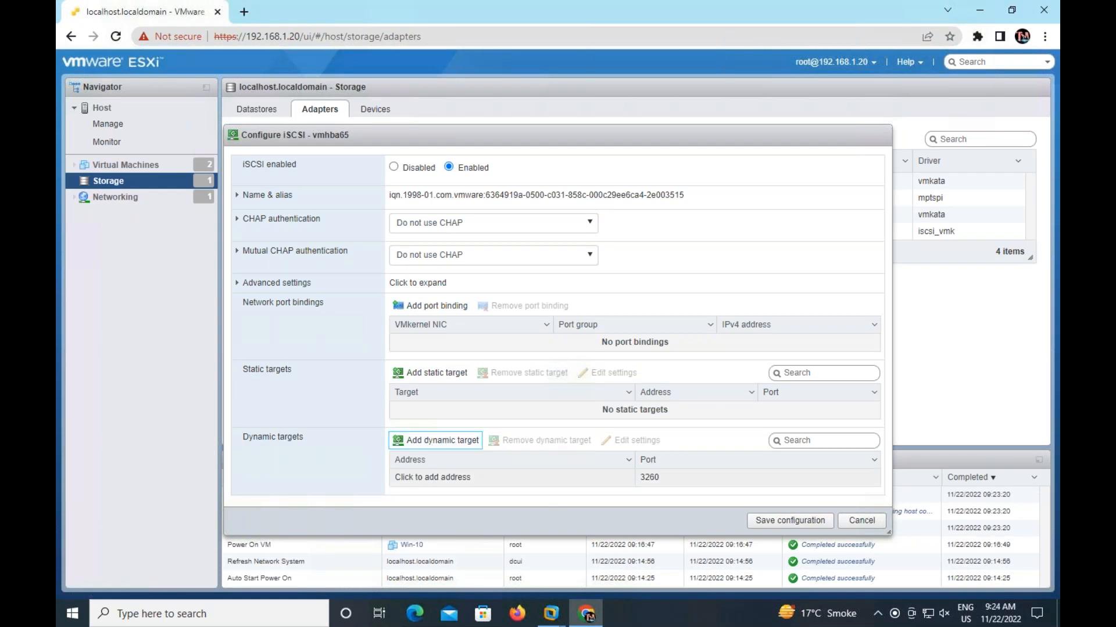
left_click(441, 477)
left_click(449, 481)
type("1")
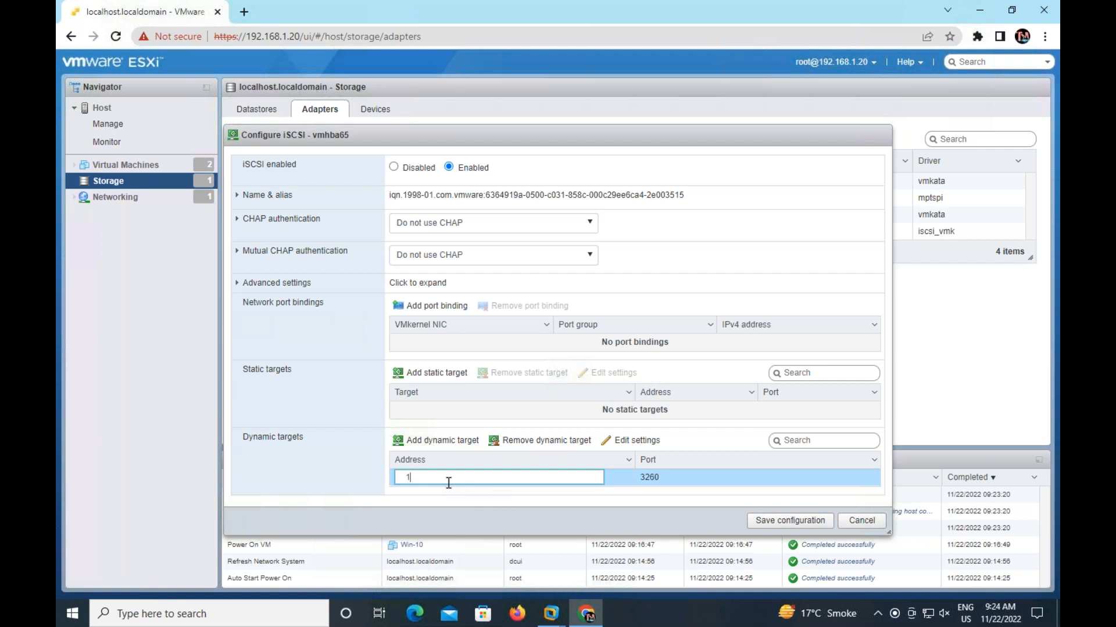
type("92")
type(".168.1")
type(".90")
key("BackSpace")
type("9")
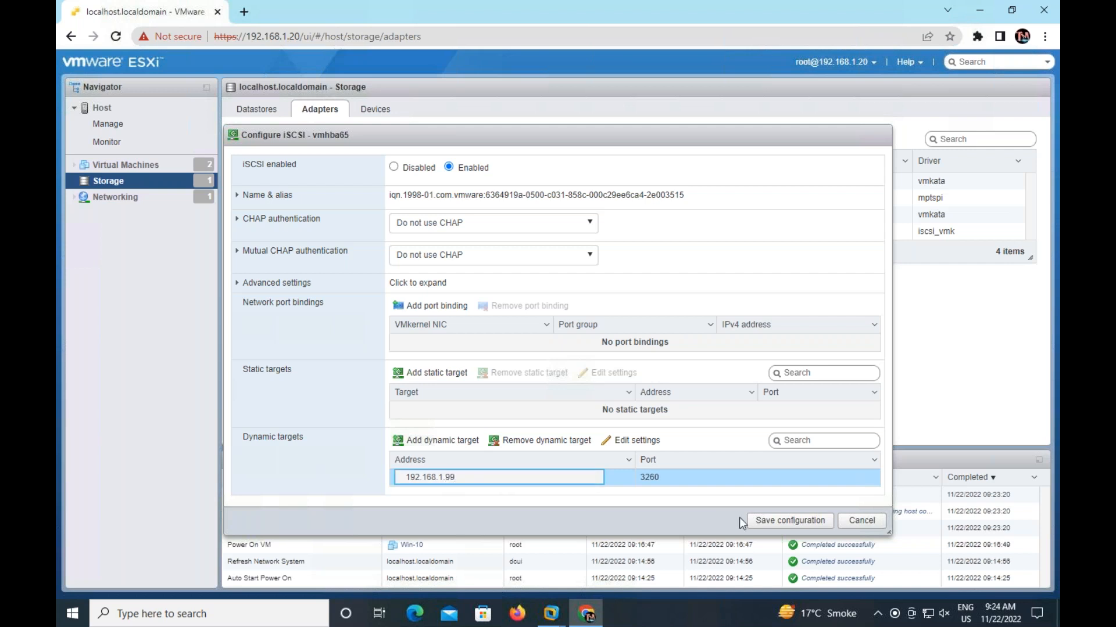
left_click(796, 522)
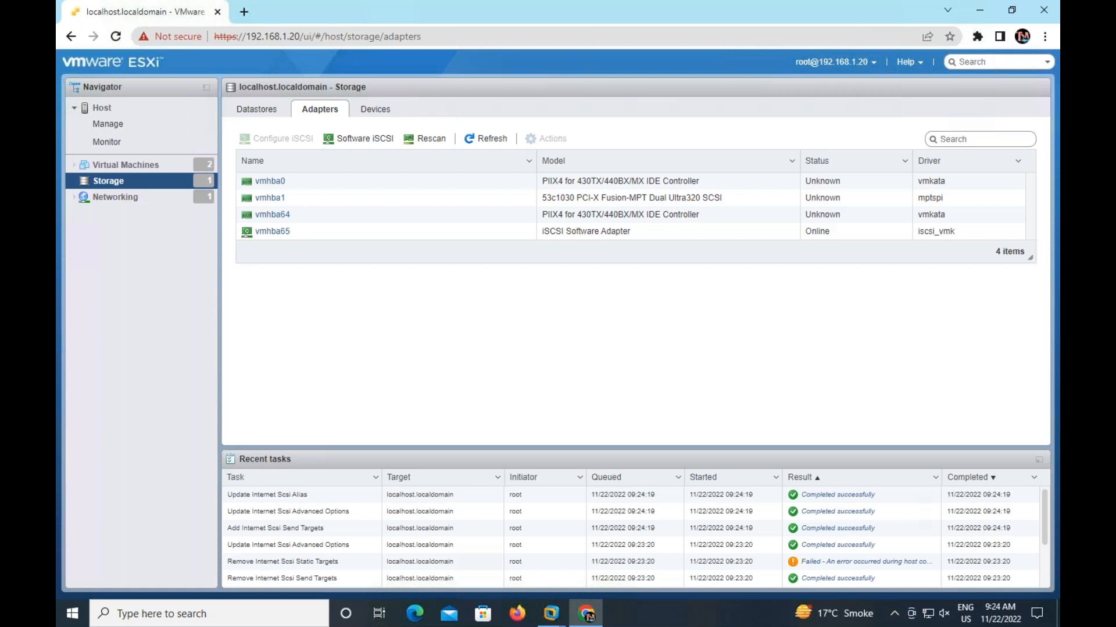
- Refresh the storage adapters and start a new VMFS datastore named share-iscsi on the MSFT iSCSI Disk
left_click(483, 140)
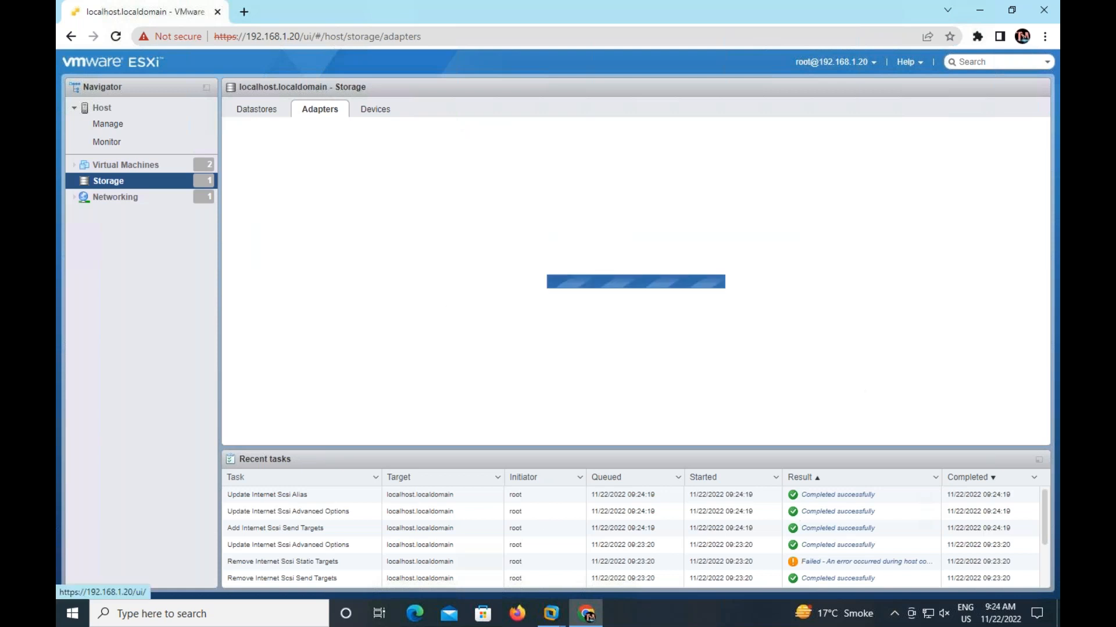
left_click(256, 109)
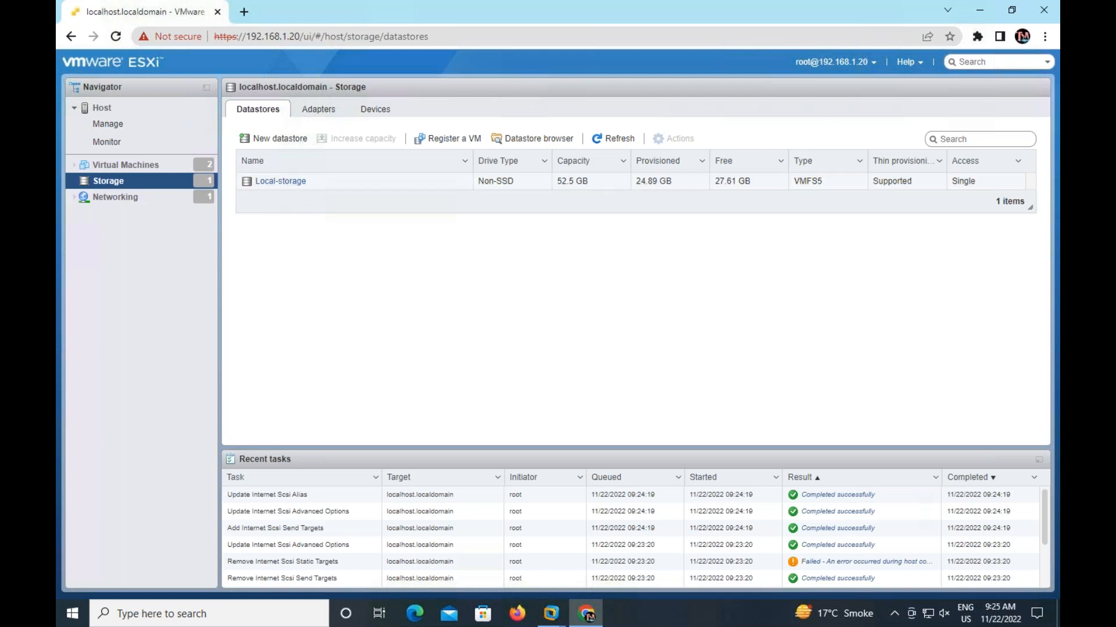
left_click(285, 140)
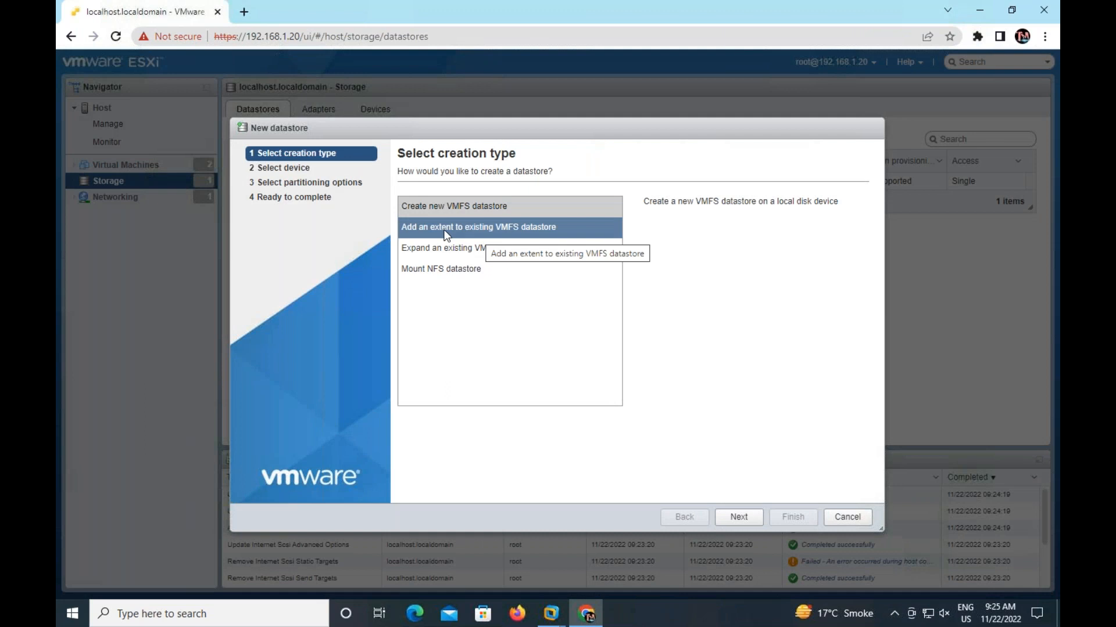
left_click(737, 518)
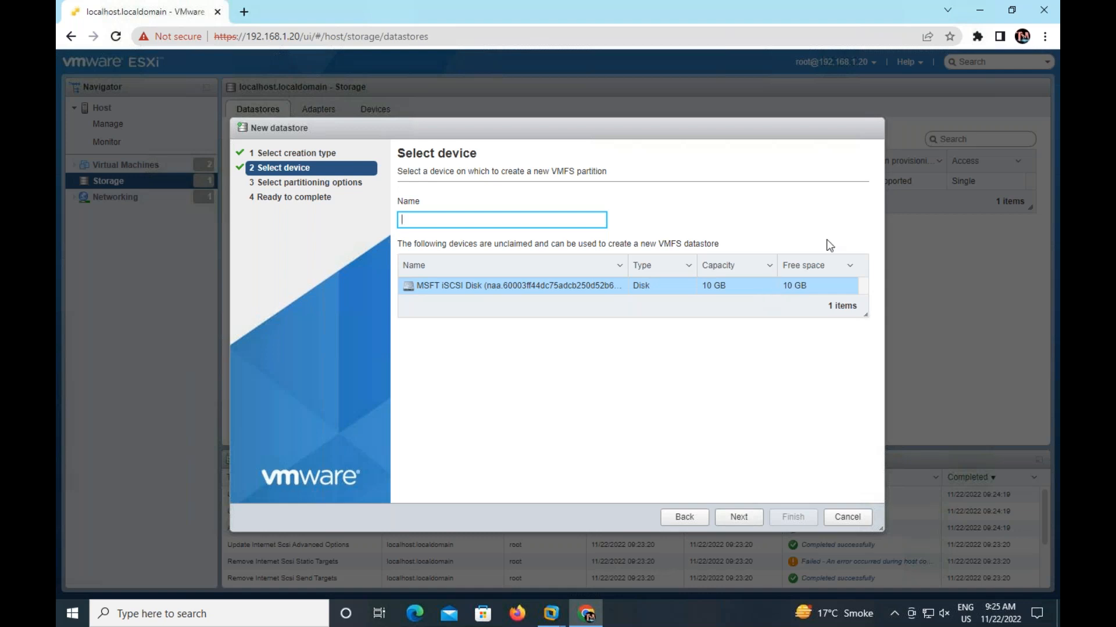
type("es")
key("BackSpace")
key("BackSpace")
key("BackSpace")
type("share-iscs")
left_click(738, 518)
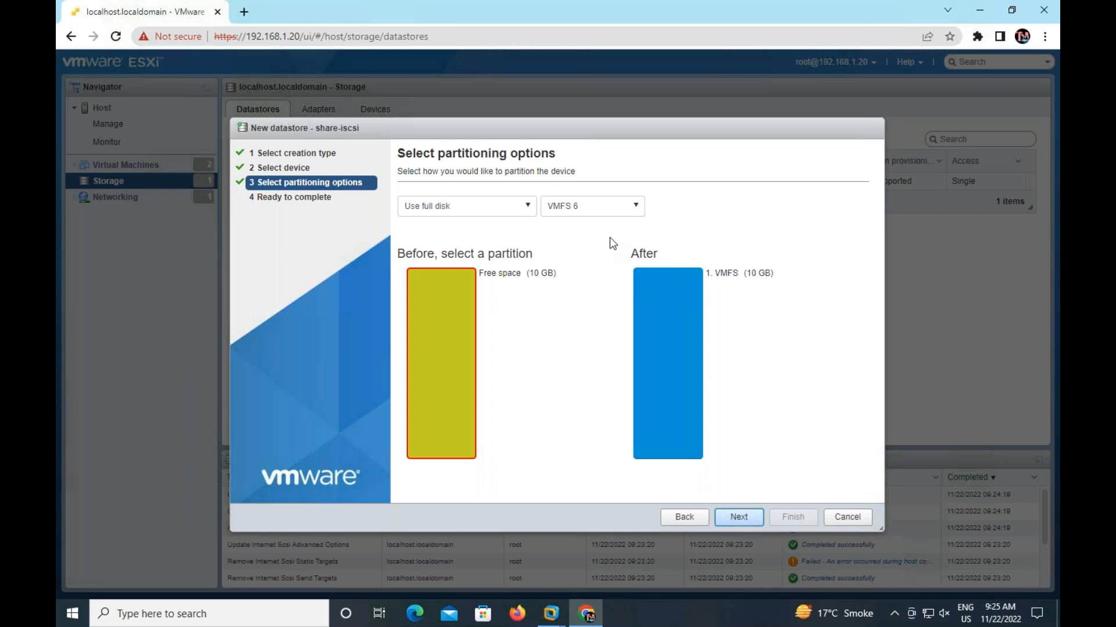
- Create the share-iscsi datastore using the full disk with VMFS 6, accept erasing the disk, and refresh the datastores list
left_click(739, 517)
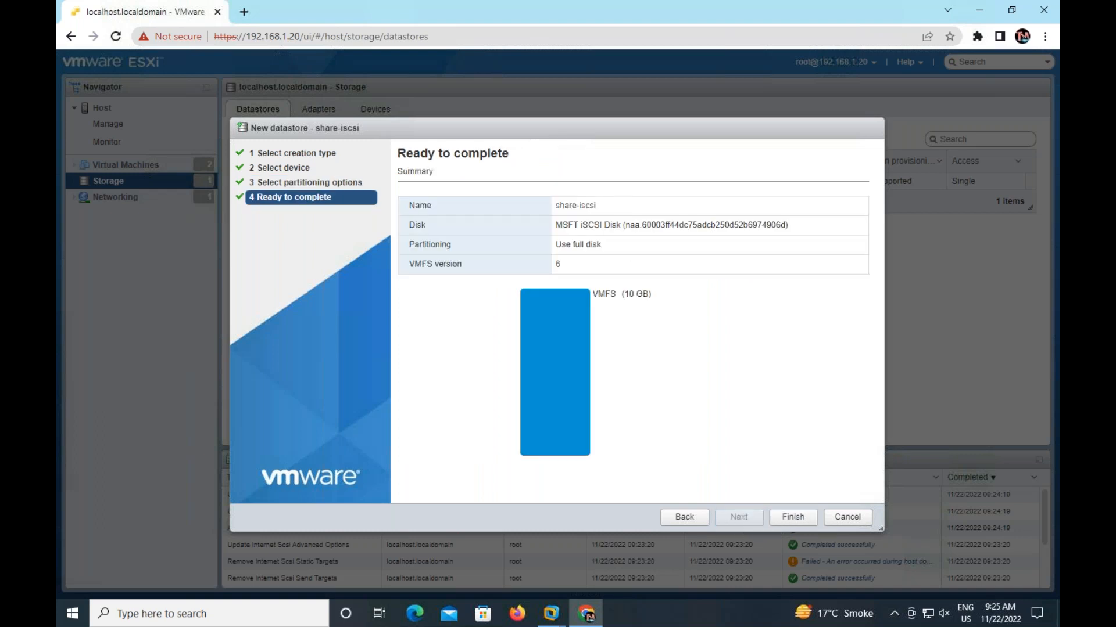
left_click(795, 518)
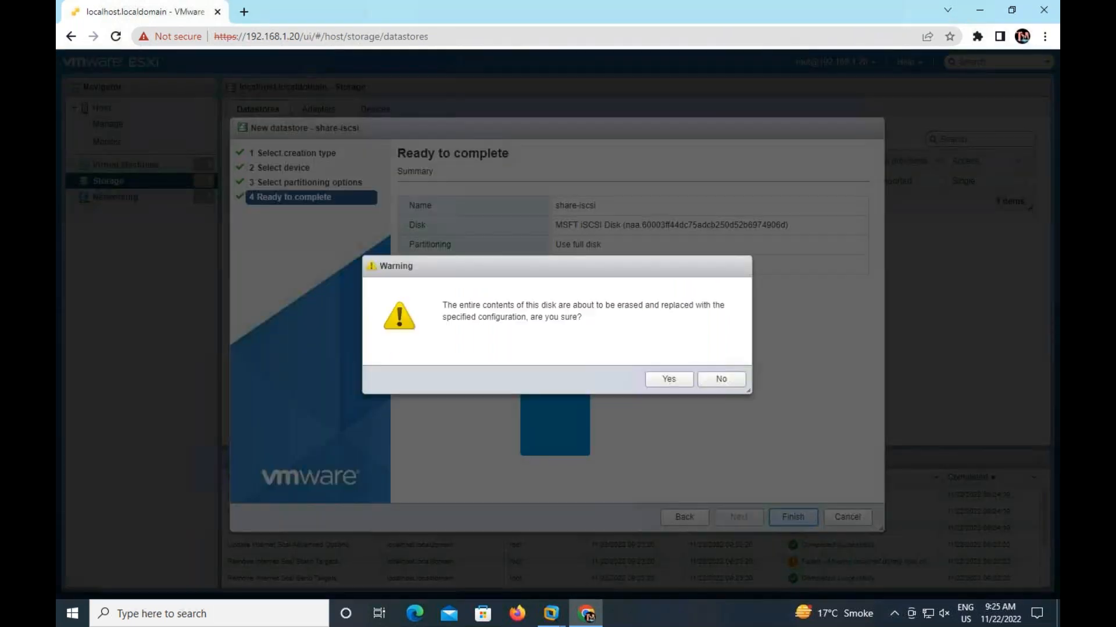
left_click(670, 380)
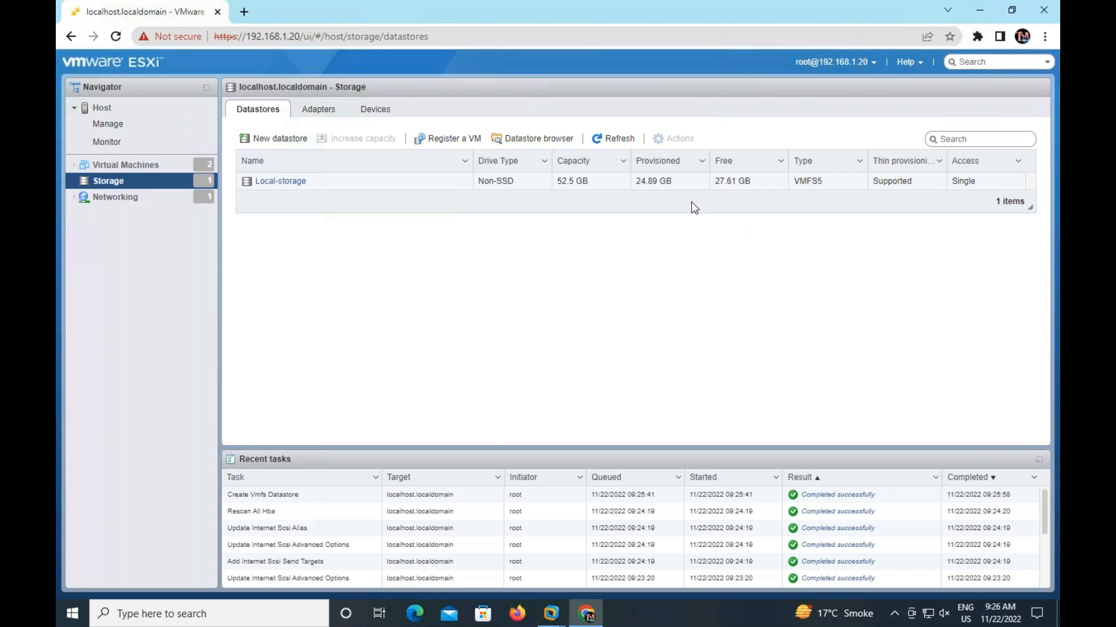
left_click(615, 138)
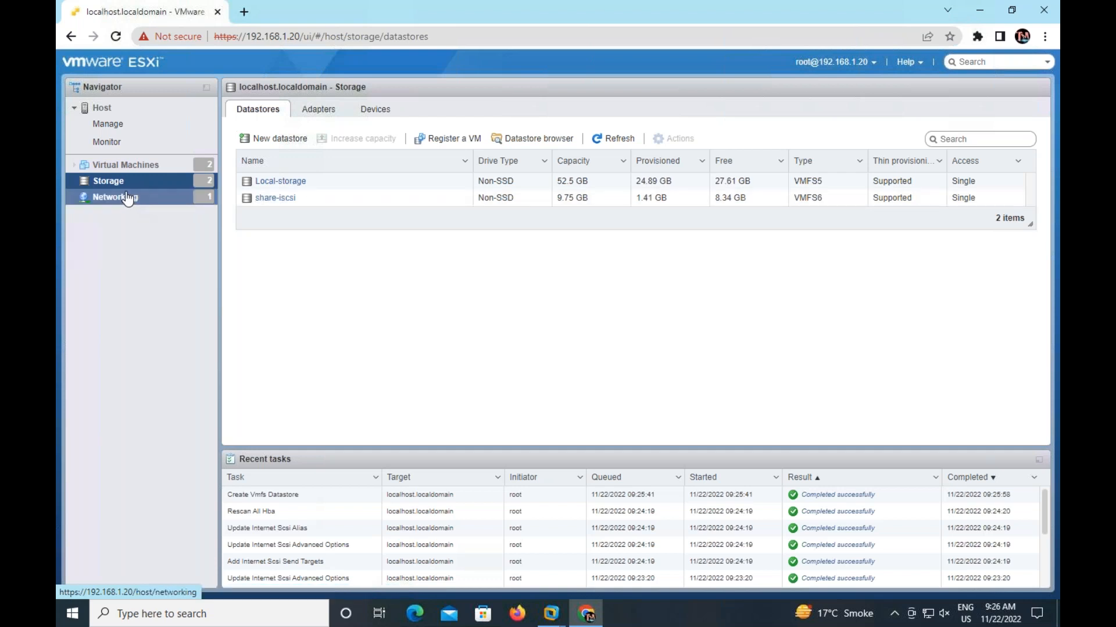
- Open the Win-10 virtual machine's console, close Server Manager in the guest, and open the virtual machine's settings for editing
left_click(124, 165)
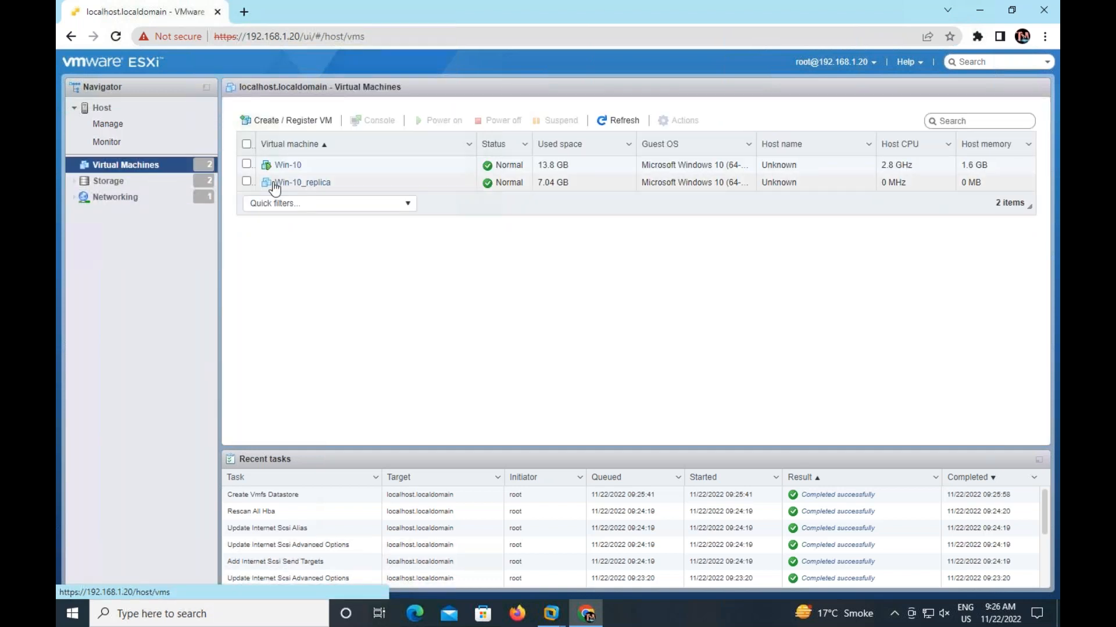
left_click(288, 165)
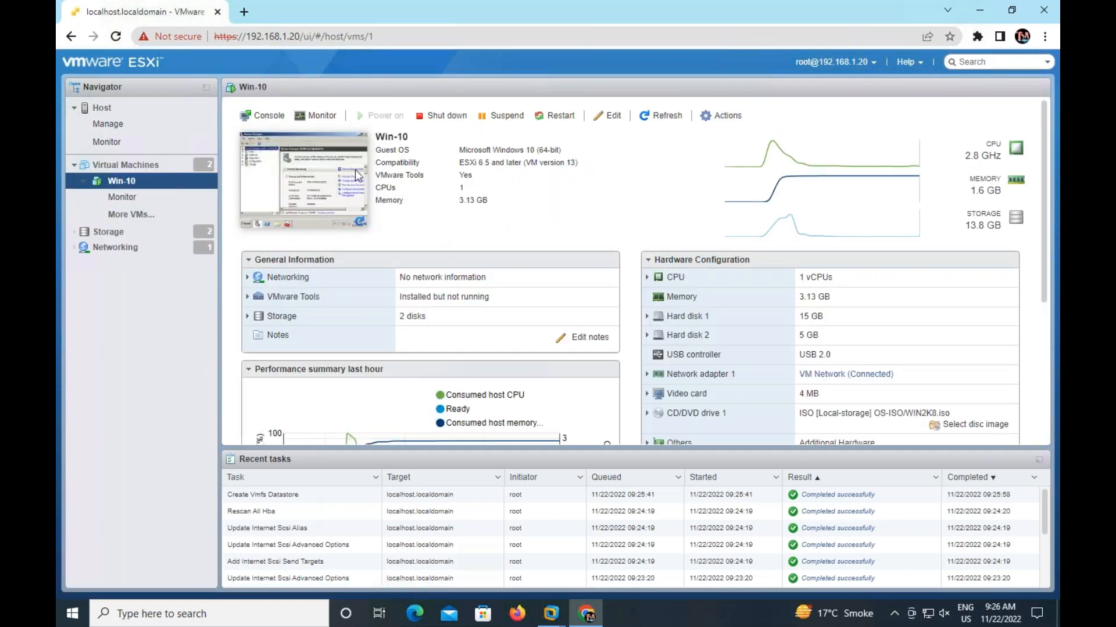
left_click(356, 174)
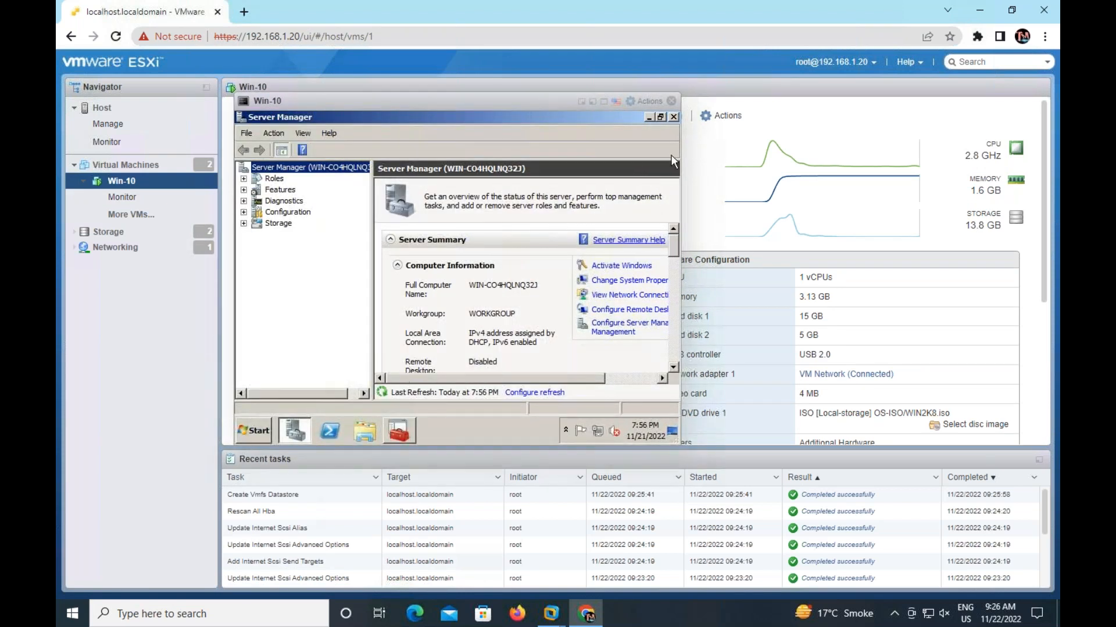
left_click(673, 117)
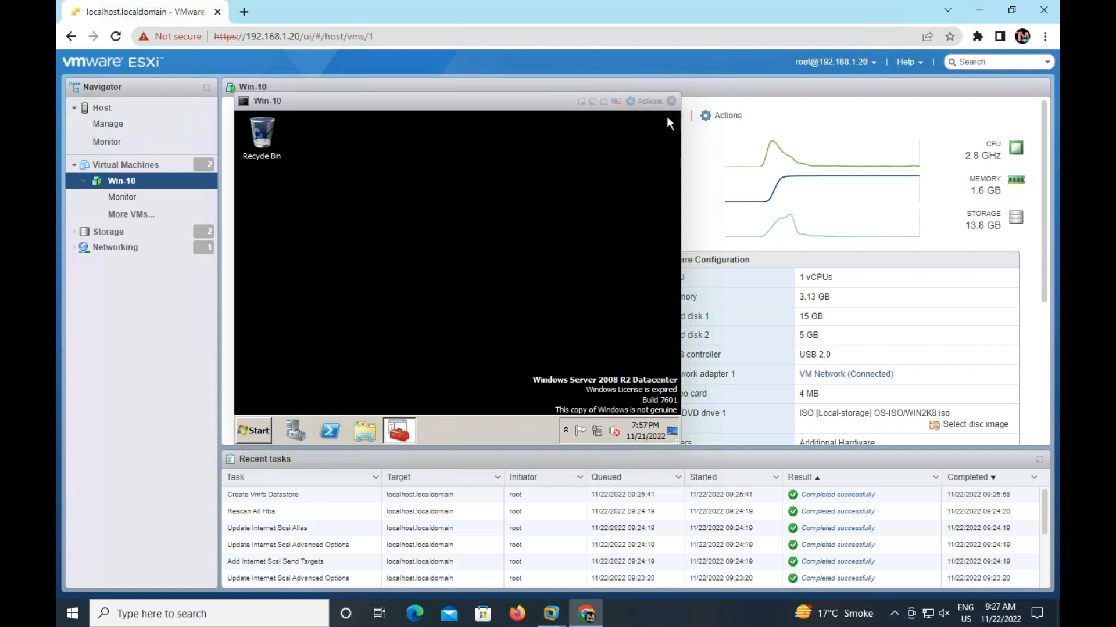
left_click(655, 107)
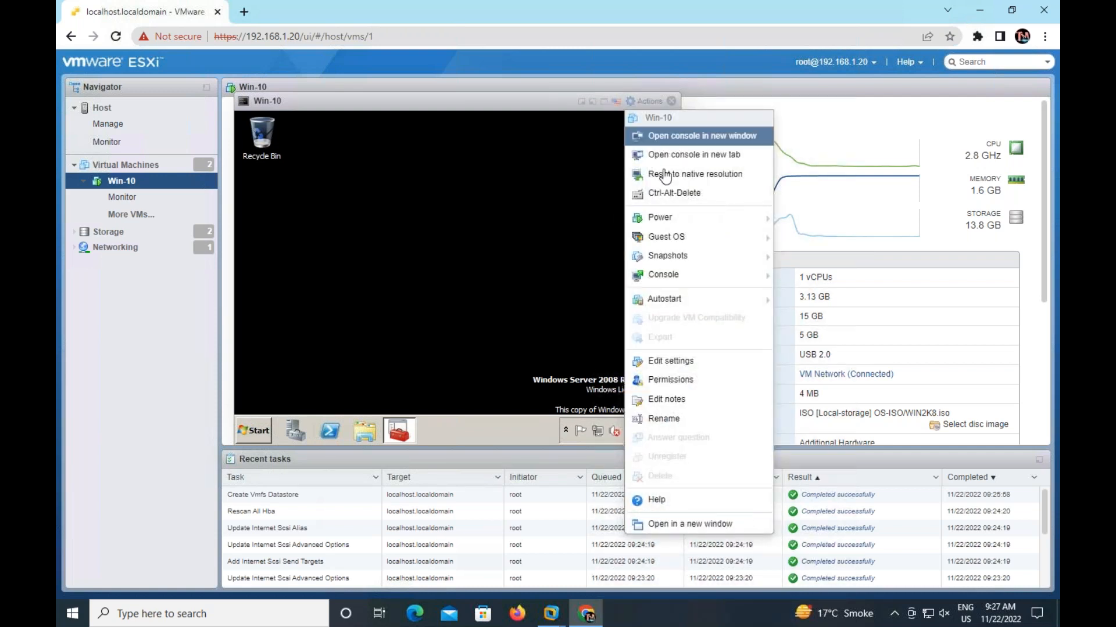
left_click(671, 362)
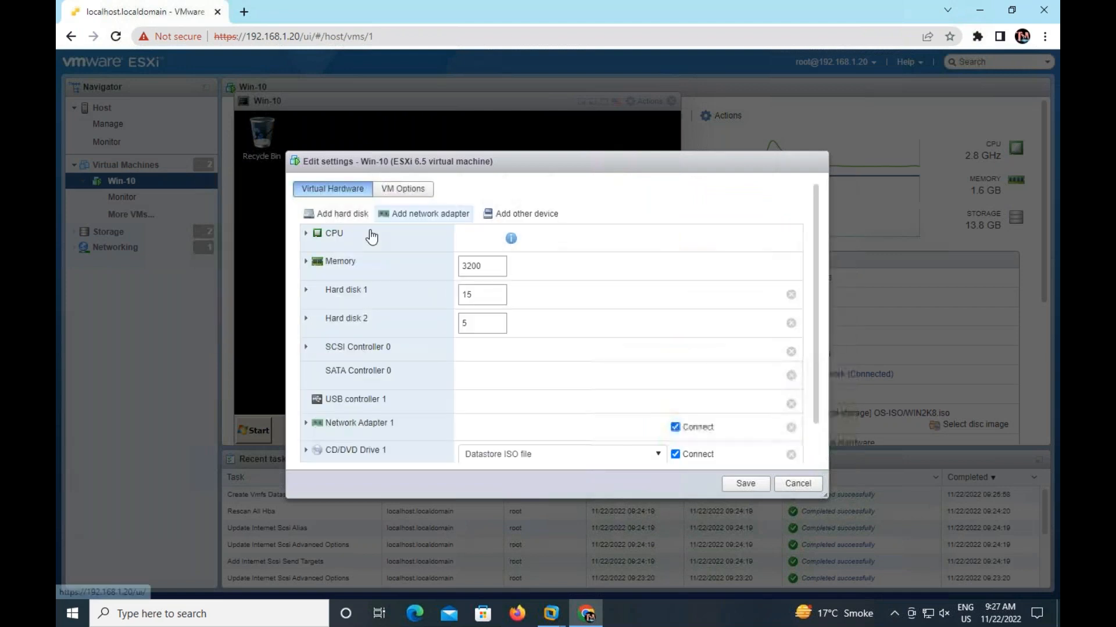
- Add a new 5 GB hard disk to the Win-10 virtual machine with thin provisioning
left_click(339, 213)
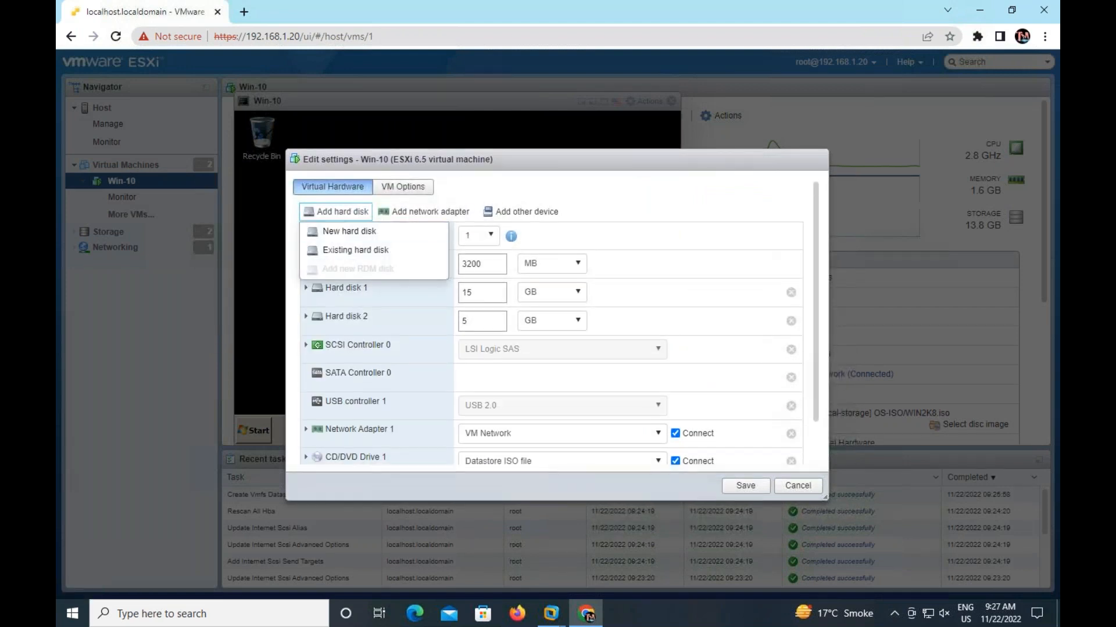
left_click(355, 232)
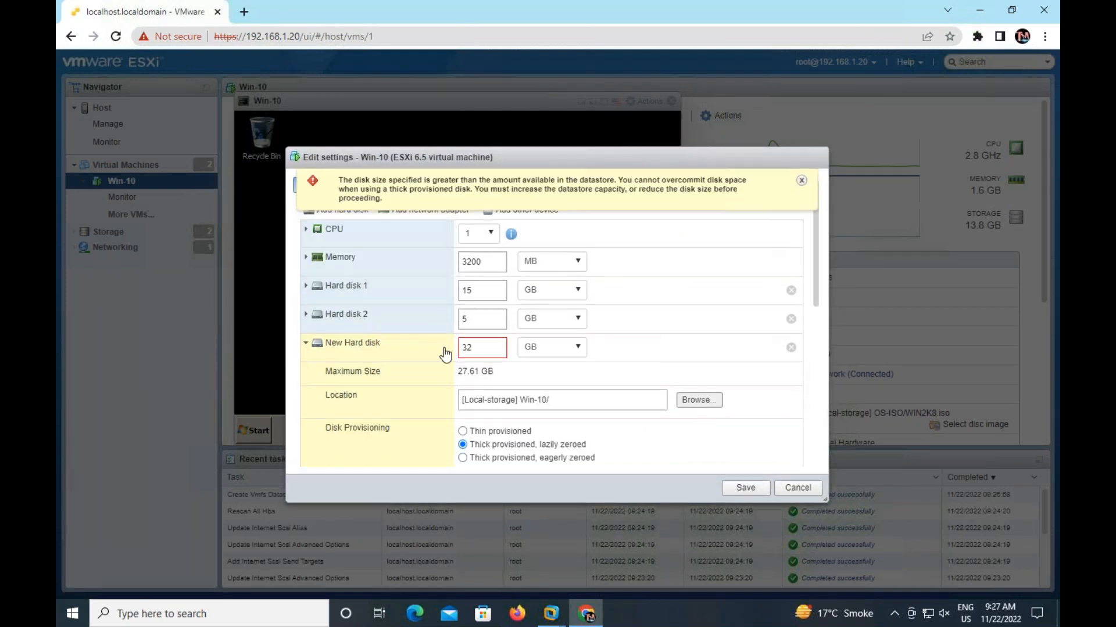
double_click(483, 347)
type("5")
left_click(514, 433)
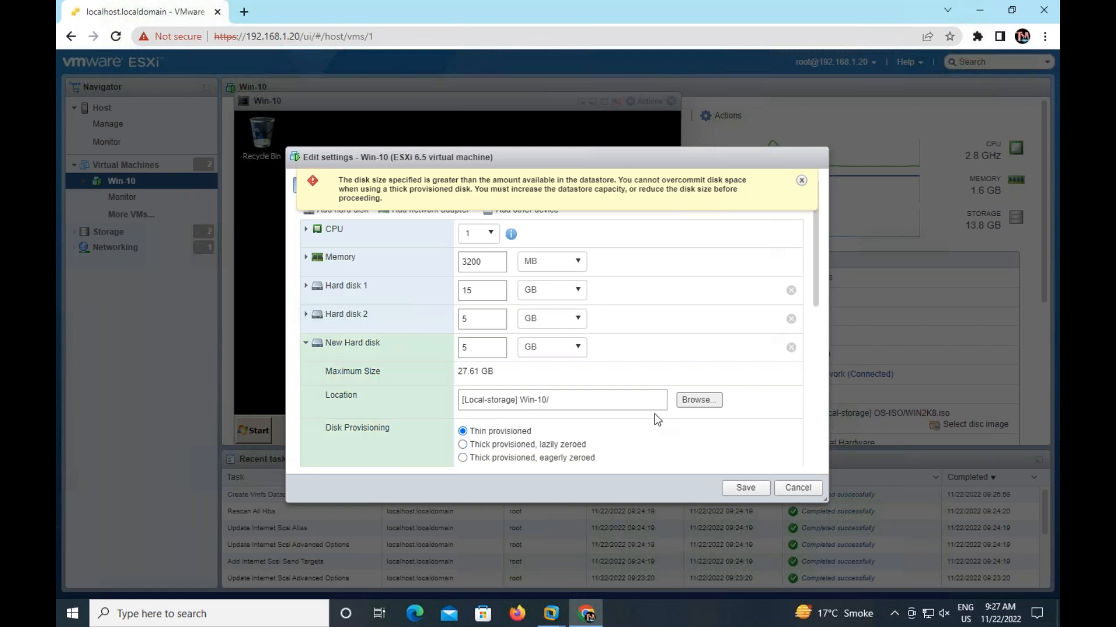
- Set the new hard disk's location to the share-iscsi datastore and save the virtual machine settings
left_click(698, 405)
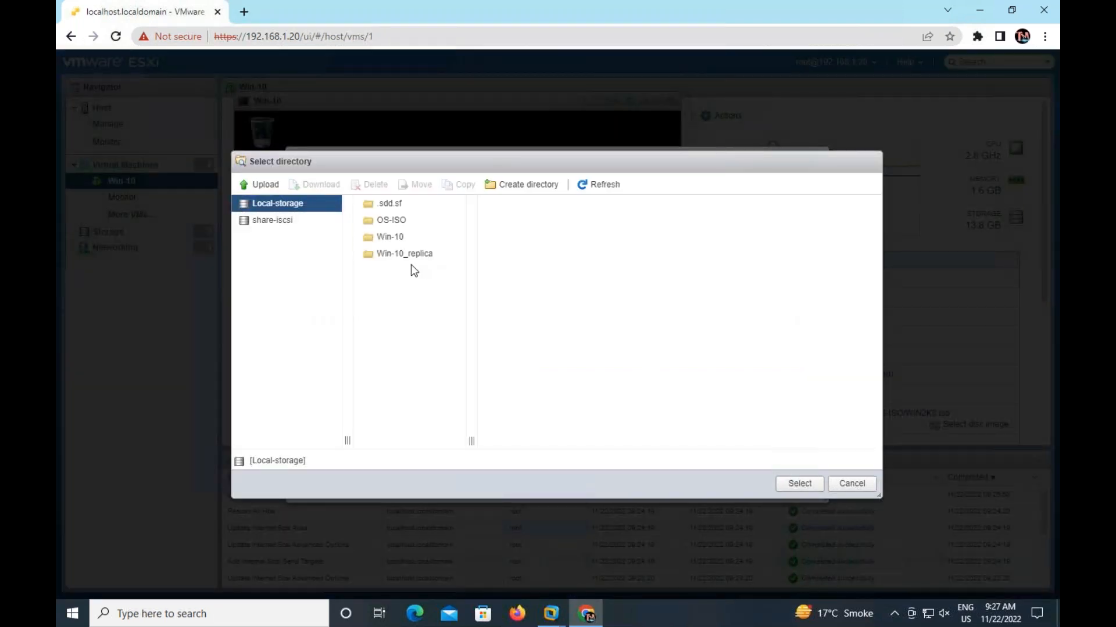
left_click(257, 224)
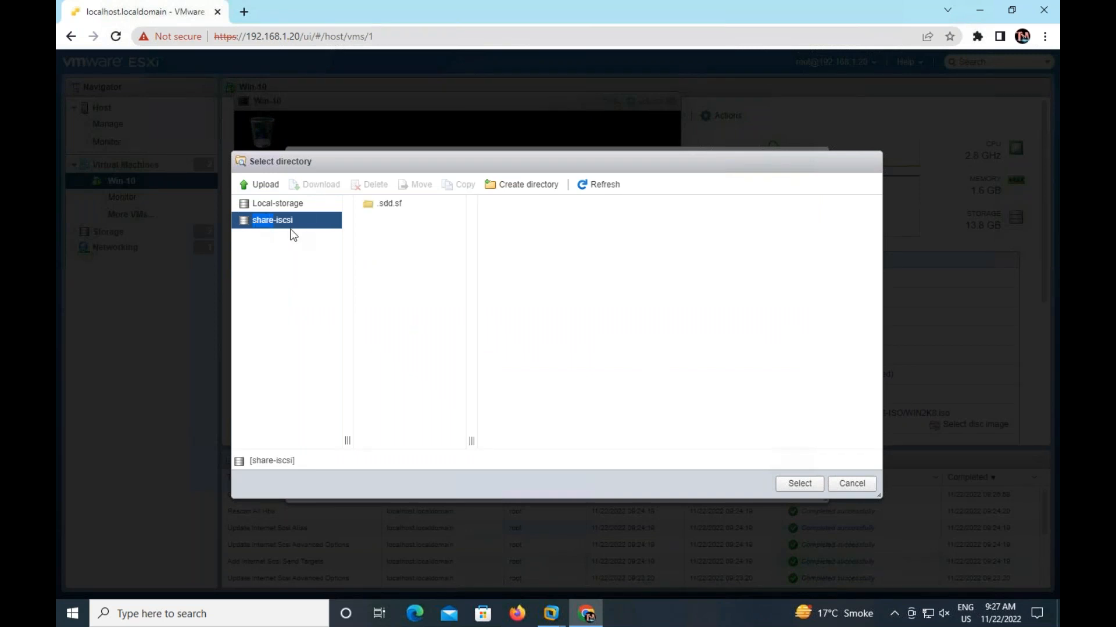
left_click(800, 485)
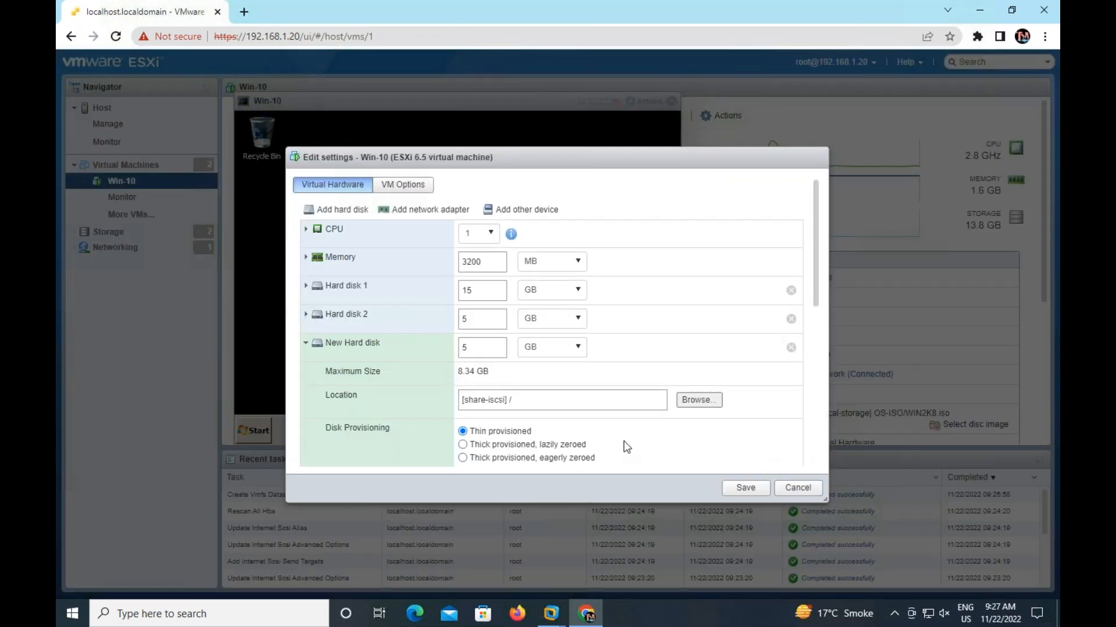
left_click(747, 488)
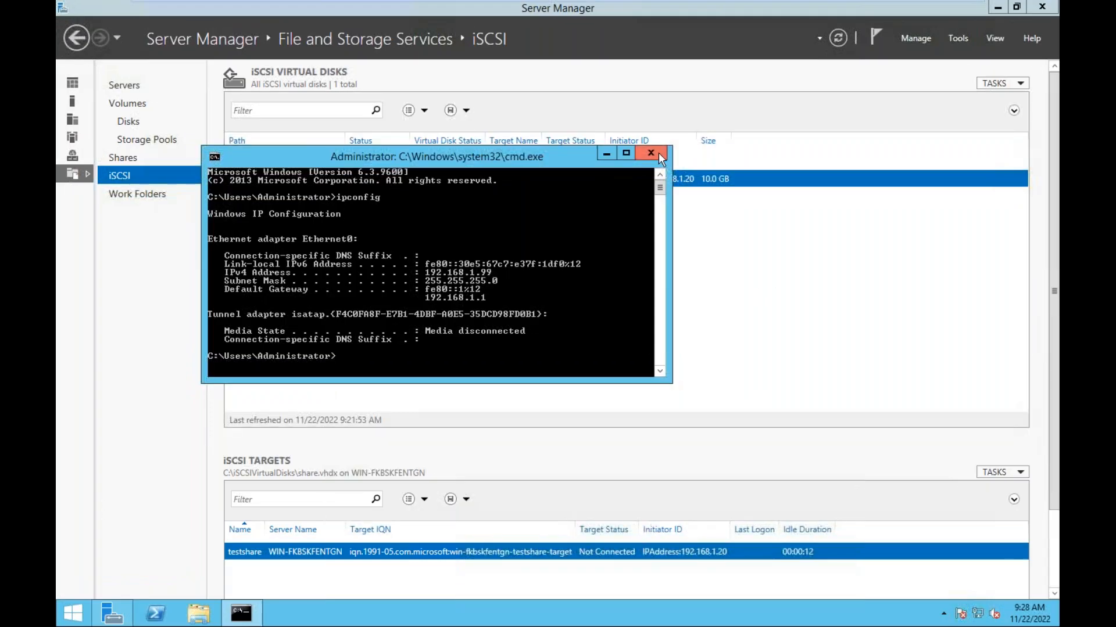
- Close the Command Prompt and Server Manager on the Windows Server and open This PC in File Explorer
left_click(657, 153)
left_click(1042, 7)
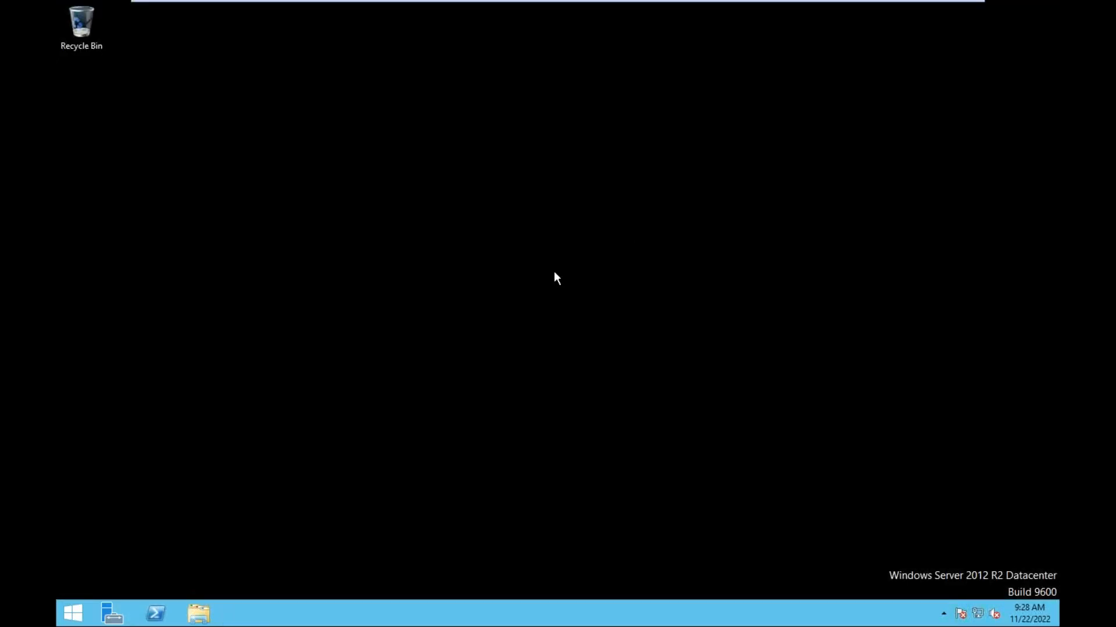
left_click(200, 615)
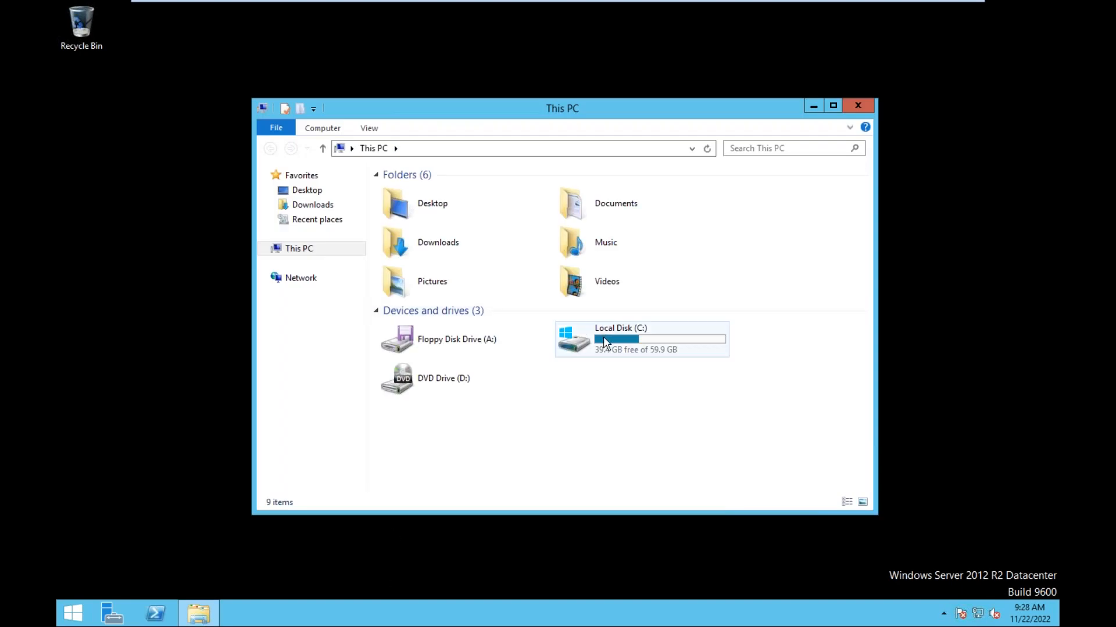
- Run diskmgmt.msc to open Disk Management and maximize its window
key("super+r")
type("di")
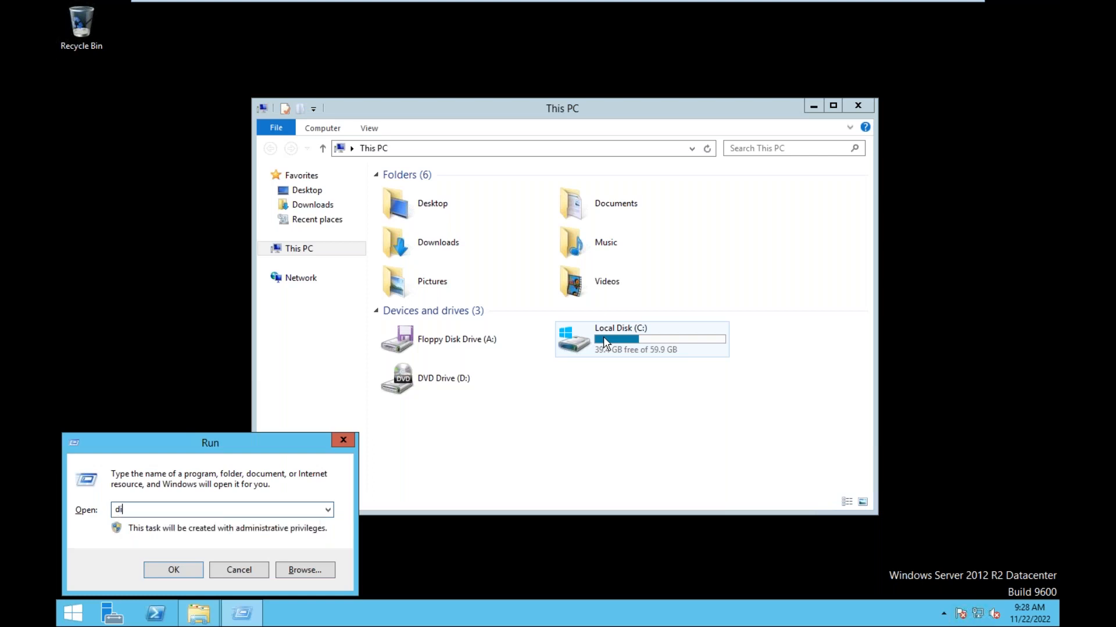
type("skmgmt.msc")
key("Return")
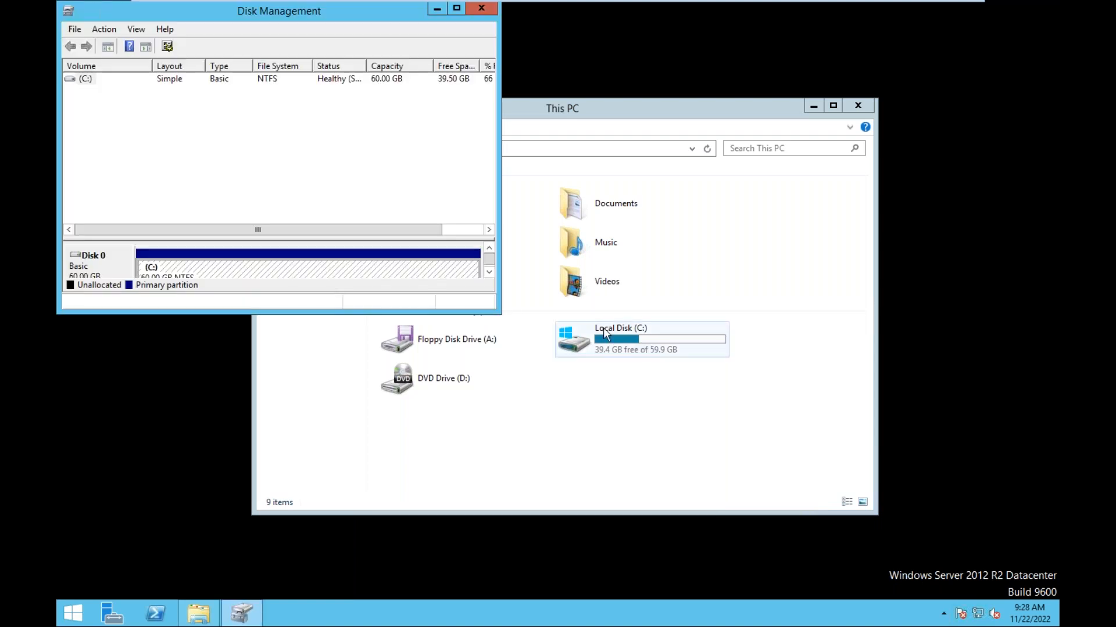
double_click(323, 17)
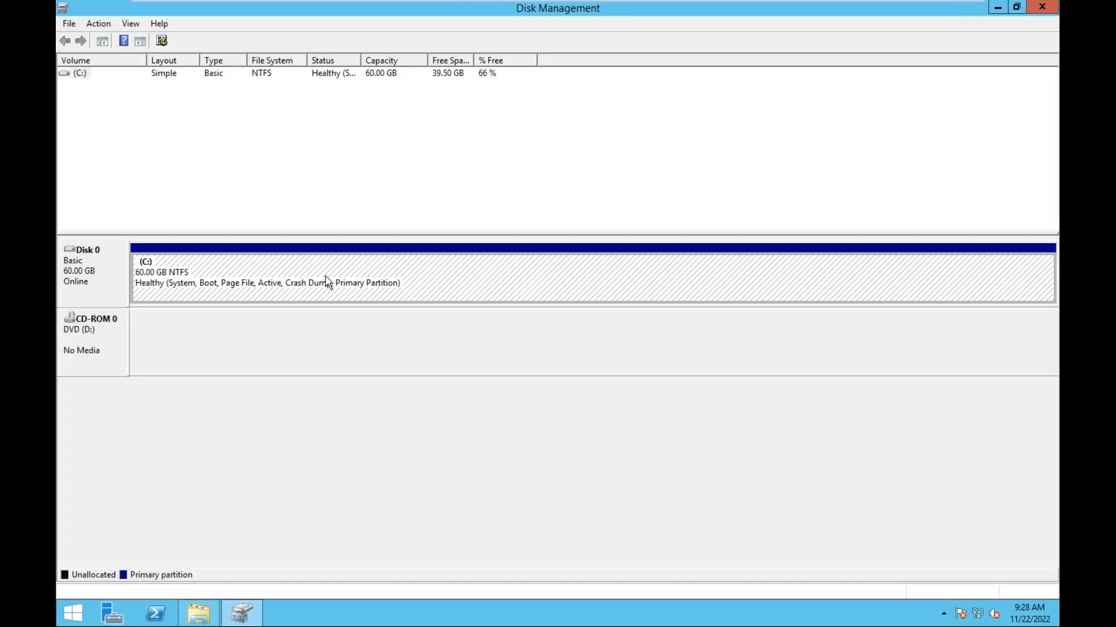
- Shrink the C: volume on Disk 0 by 15000 MB
right_click(326, 281)
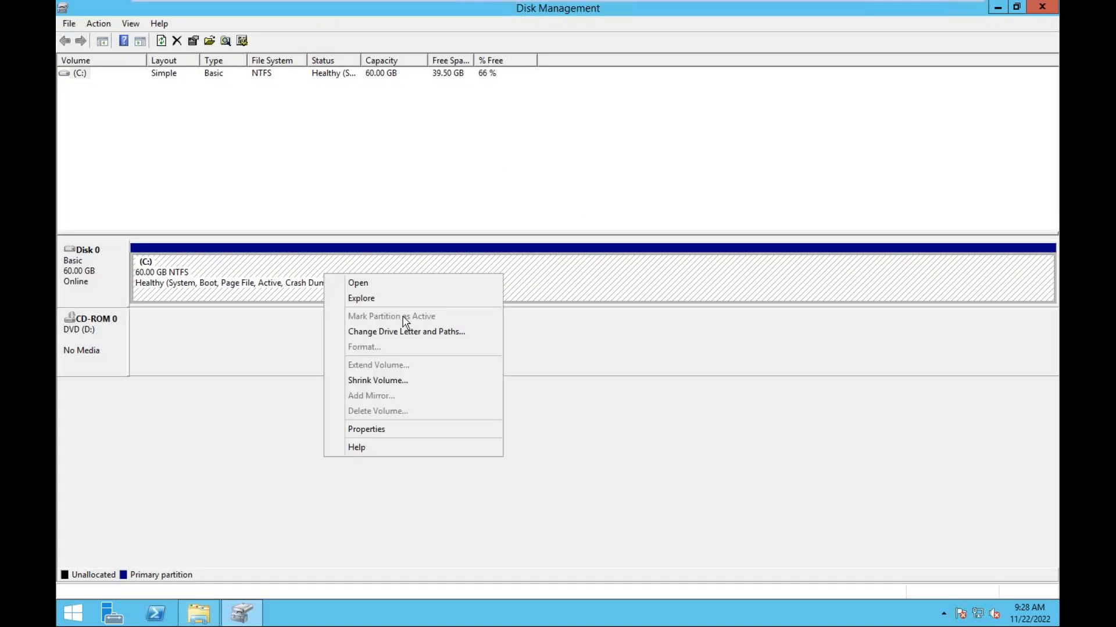
left_click(384, 381)
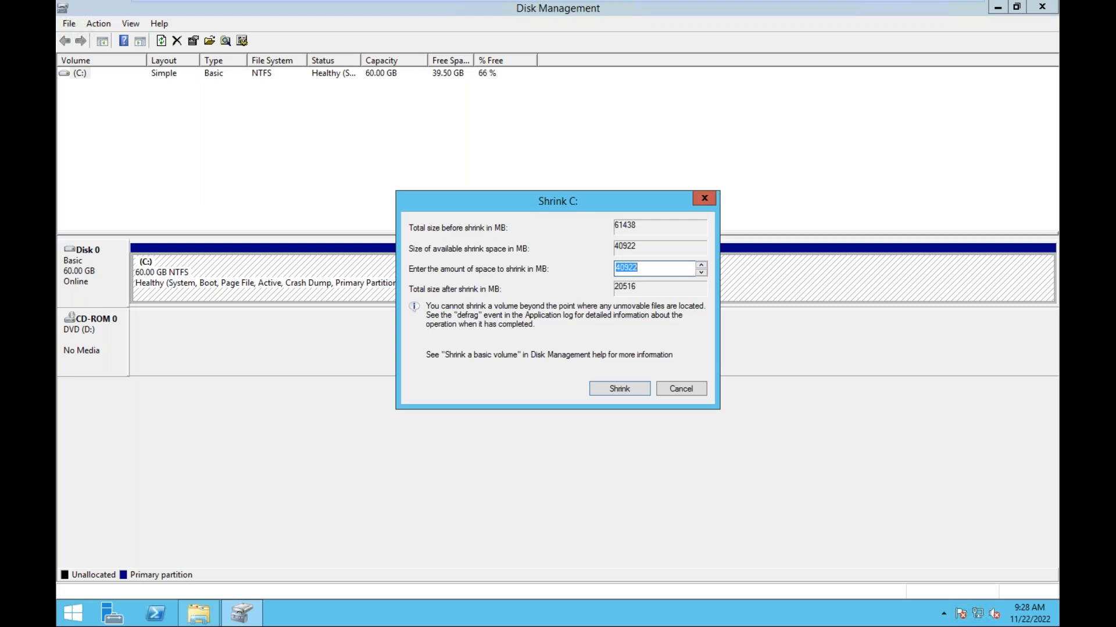
type("15000")
left_click(623, 392)
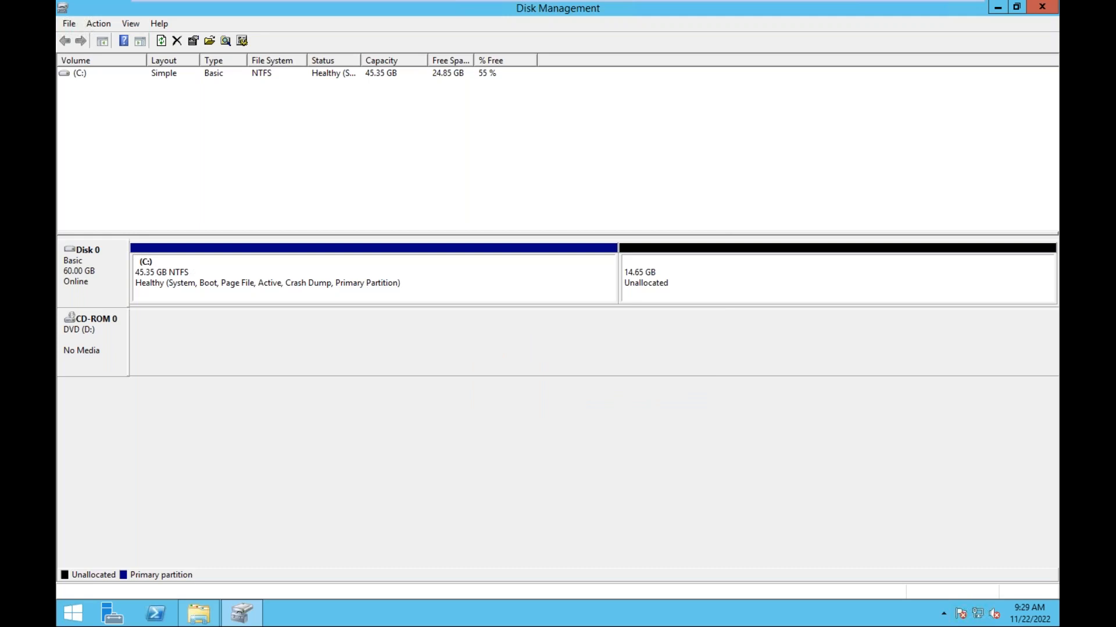
- Create a 14999 MB NTFS simple volume in Disk 0's unallocated space with drive letter E: and the default settings
right_click(733, 252)
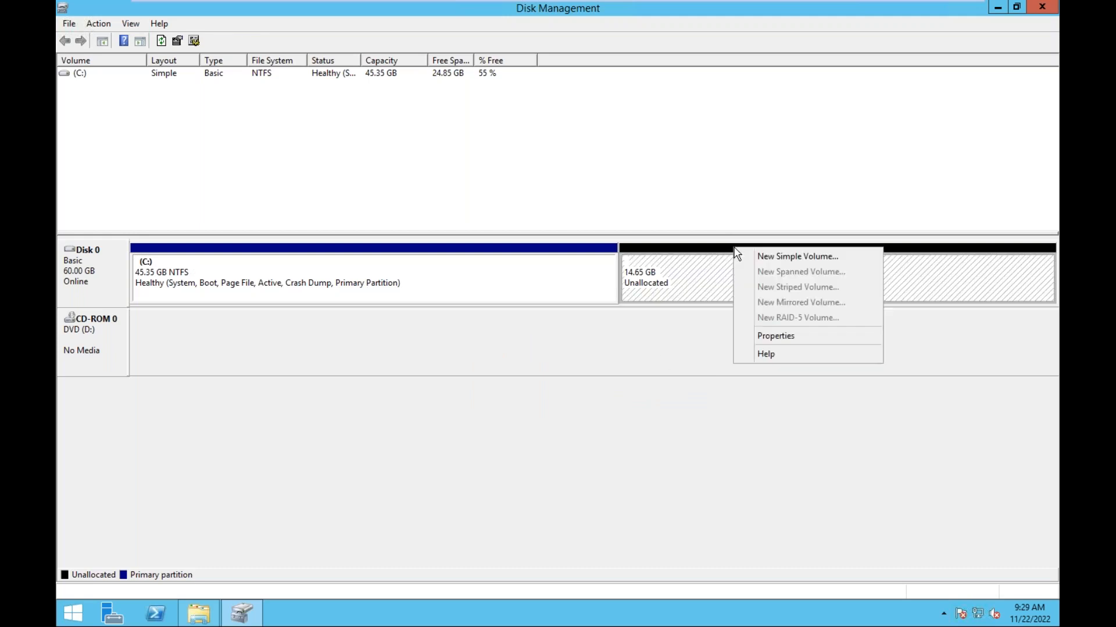
left_click(759, 256)
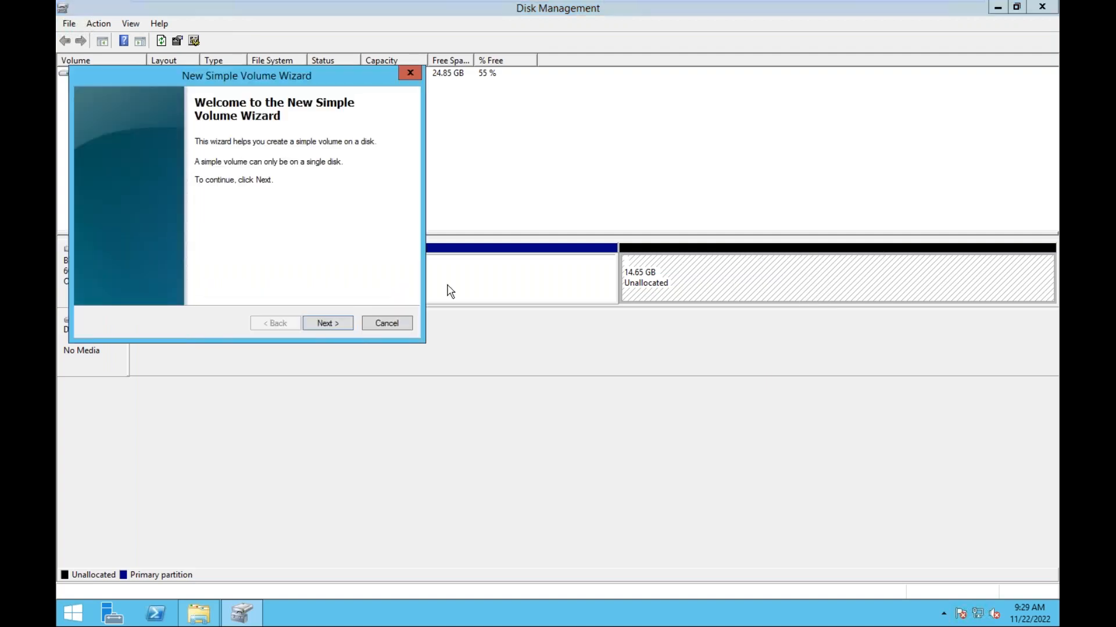
left_click(326, 324)
left_click(327, 325)
left_click(327, 325)
left_click(328, 324)
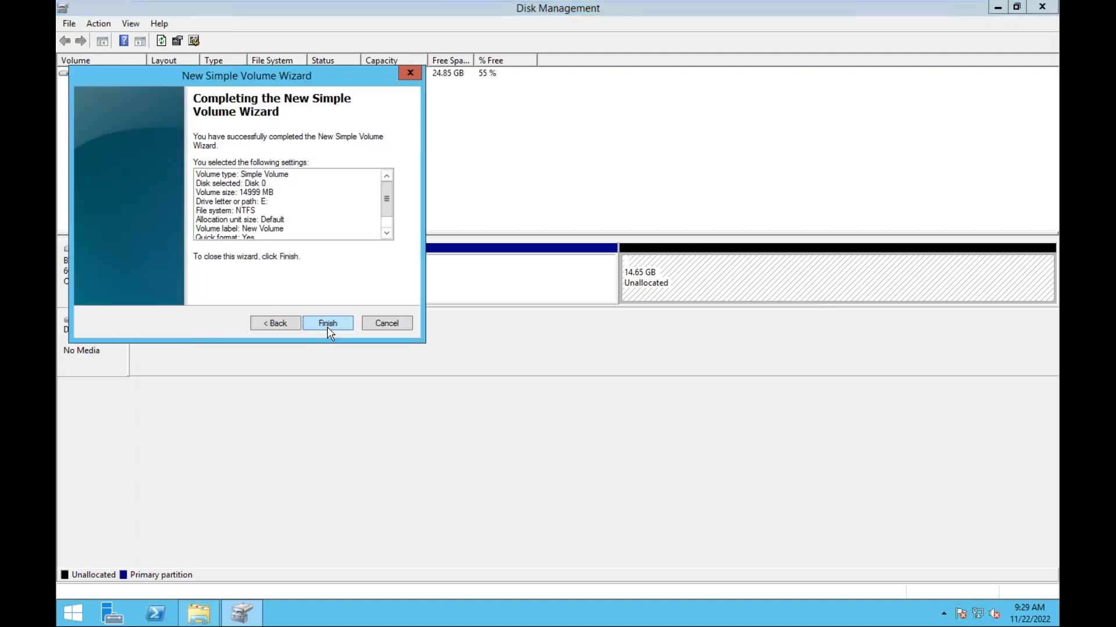
left_click(327, 324)
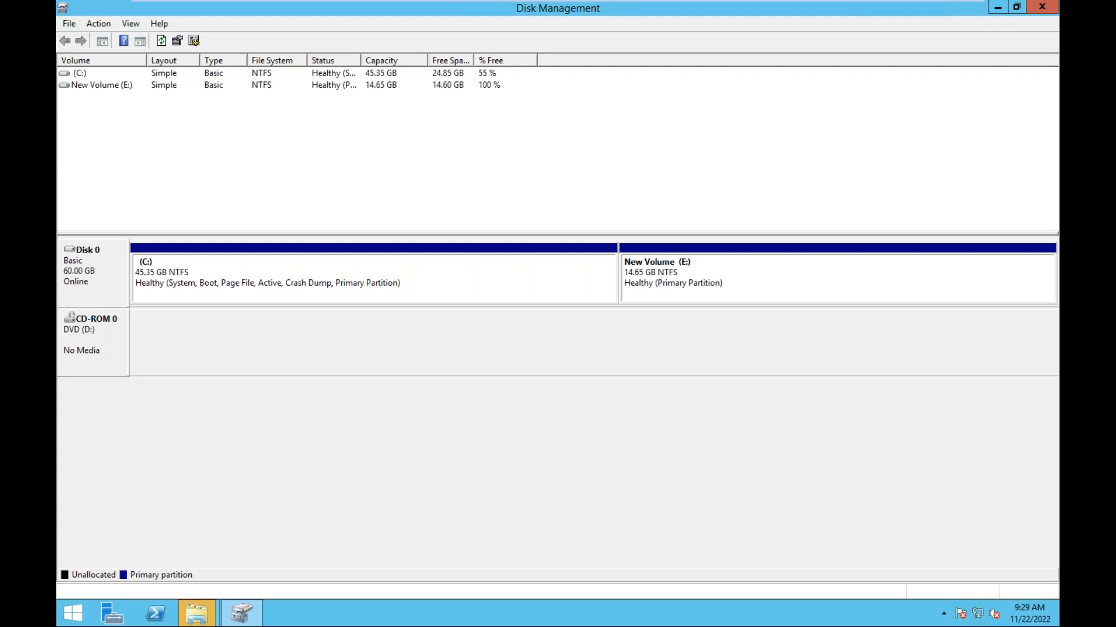
- Quick-format New Volume (E:) as NTFS with 4096-byte allocation units, minimize Disk Management and close the format dialog
left_click(197, 615)
left_click(266, 552)
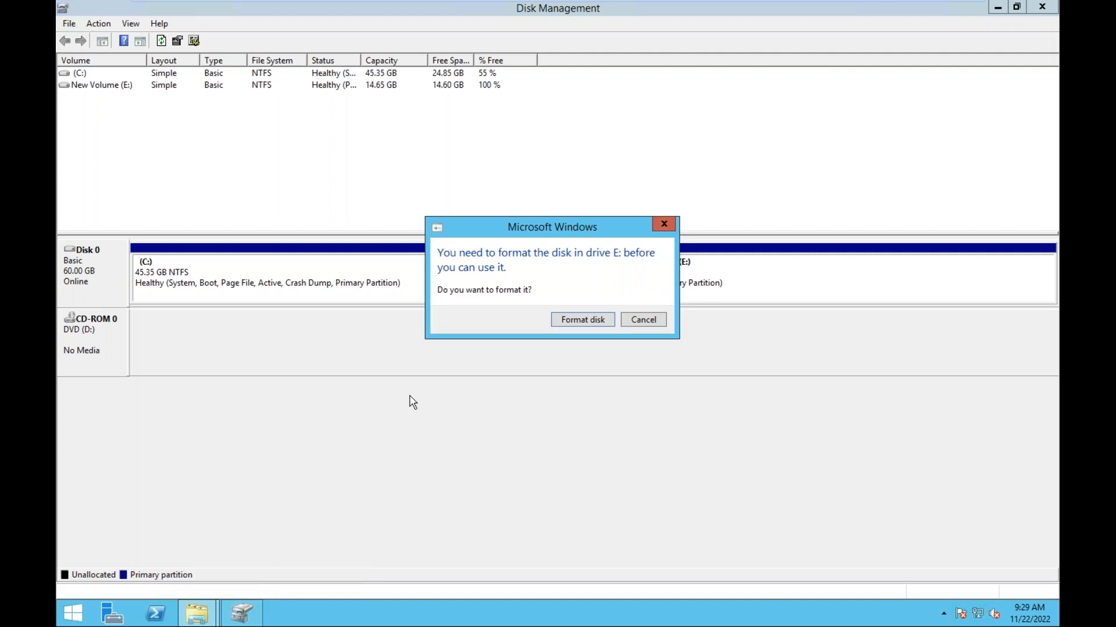
left_click(579, 321)
left_click(219, 349)
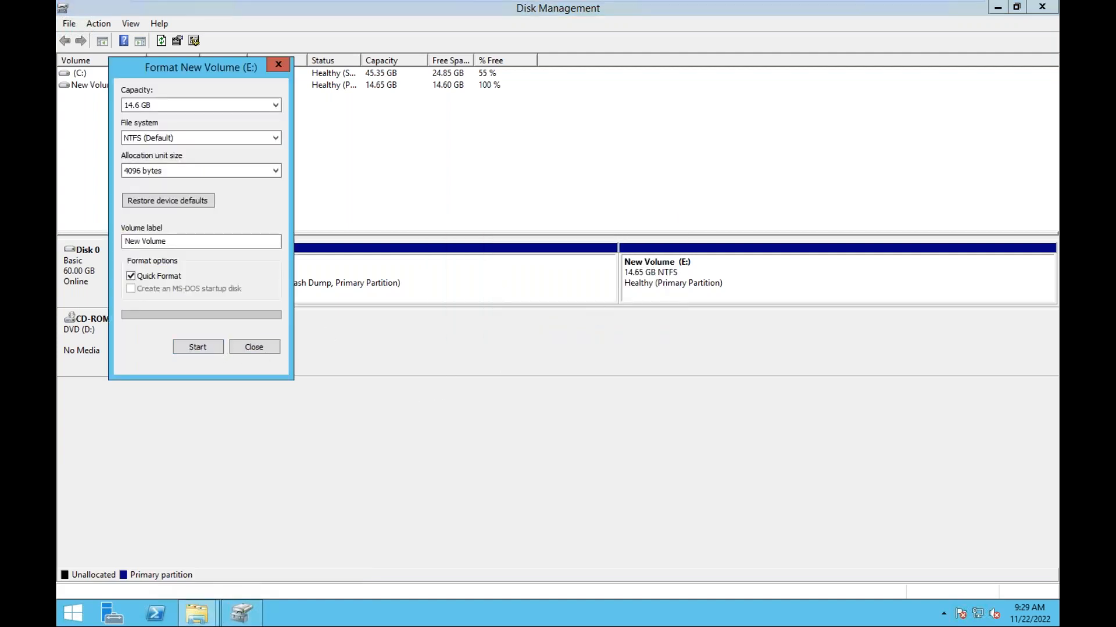
left_click(591, 306)
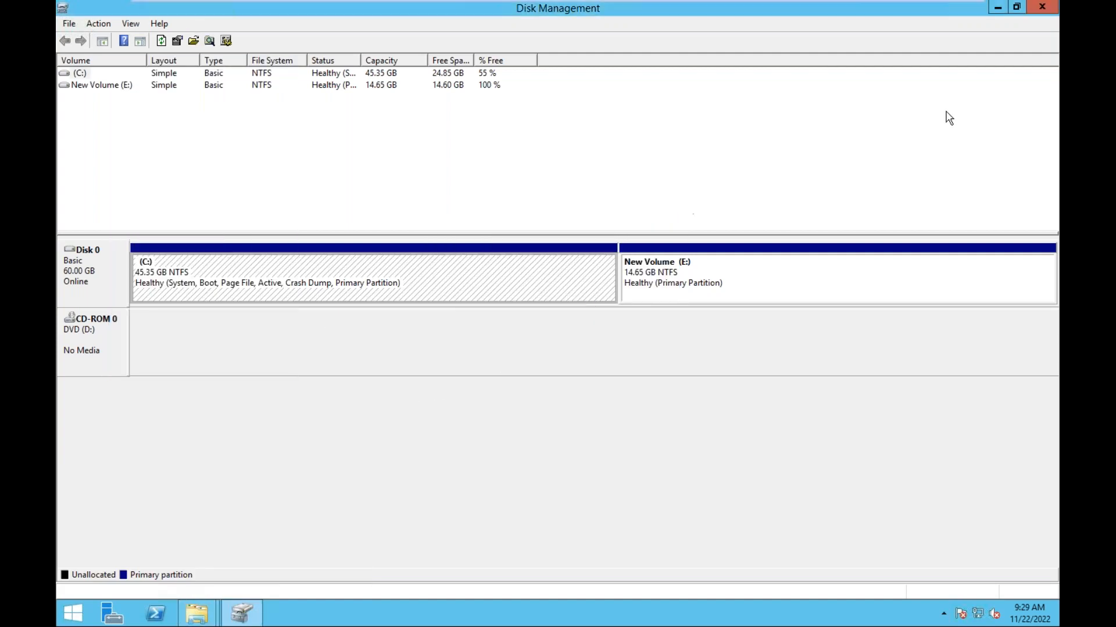
left_click(999, 8)
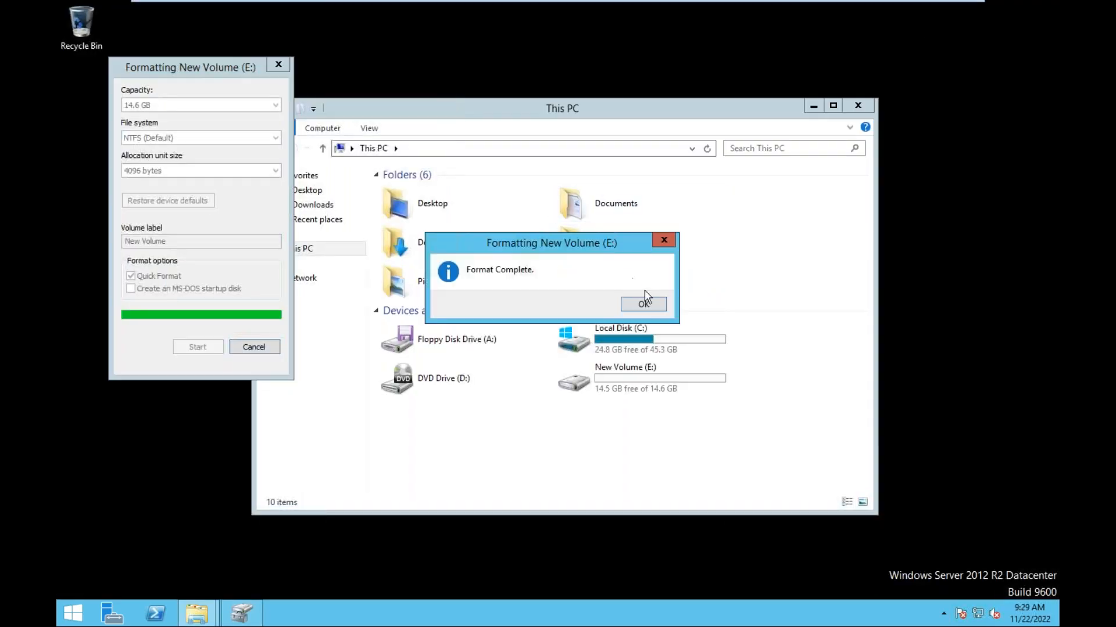
left_click(643, 302)
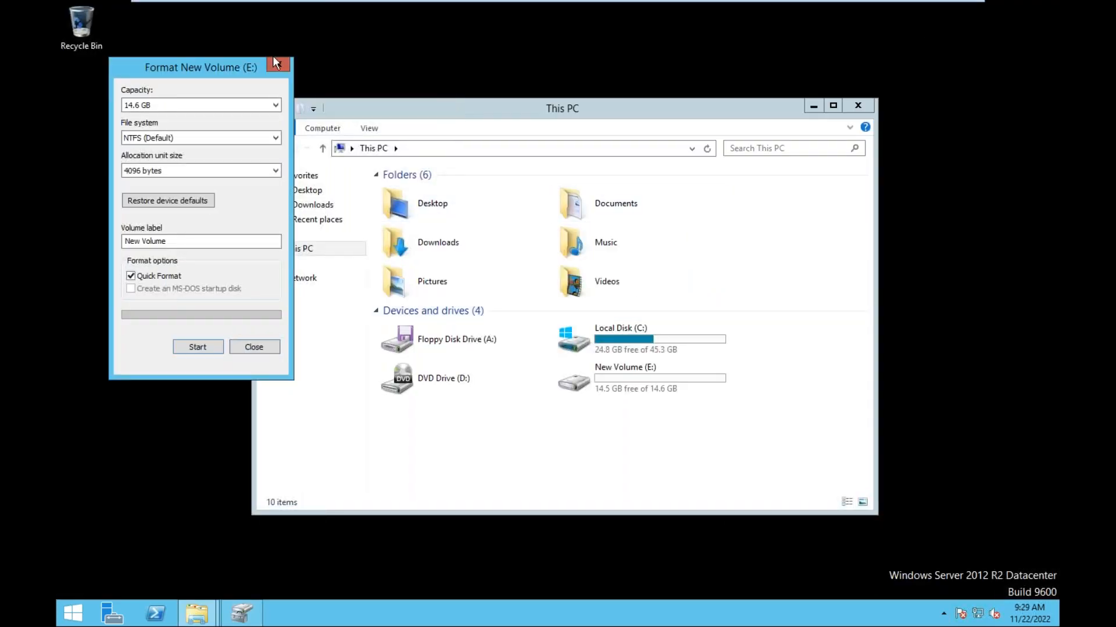
left_click(278, 65)
- Create a folder named nfs on New Volume (E:)
double_click(616, 383)
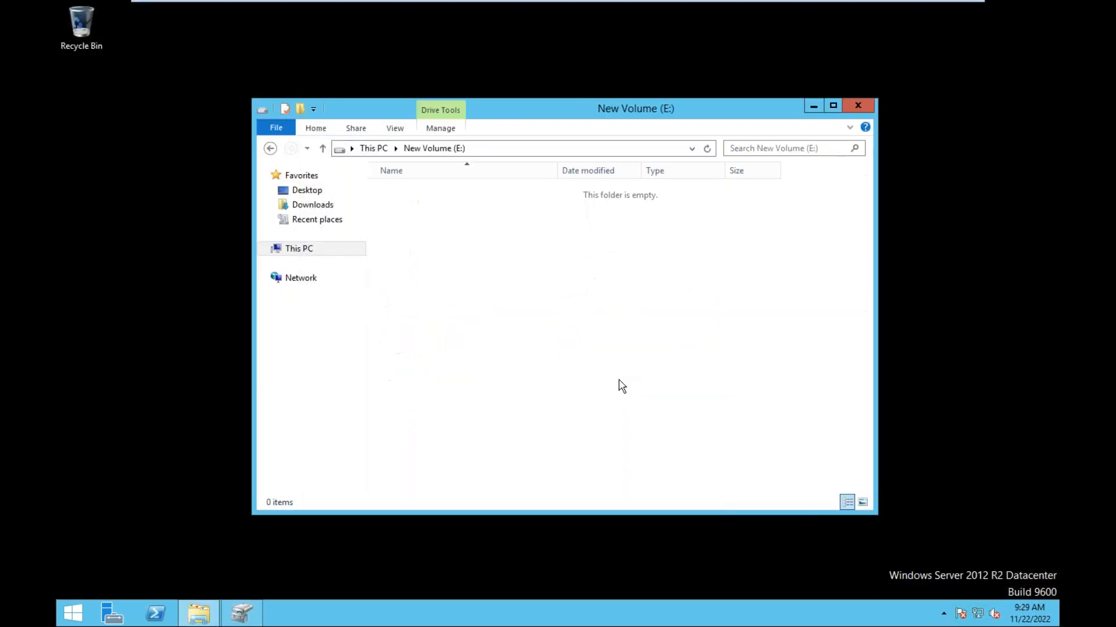
left_click(300, 109)
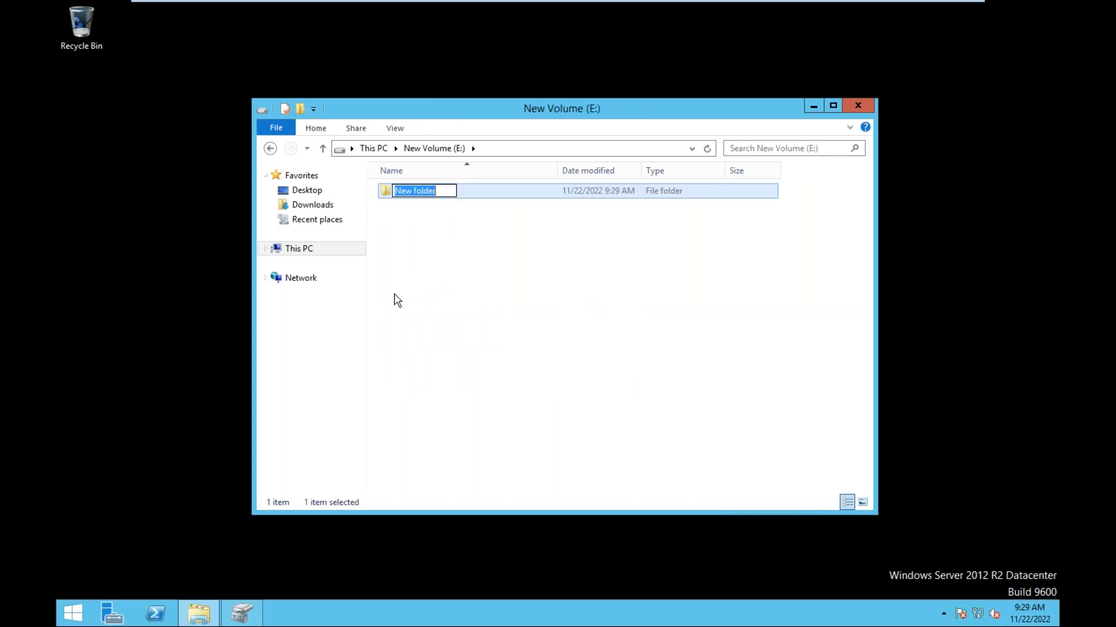
type("nfs")
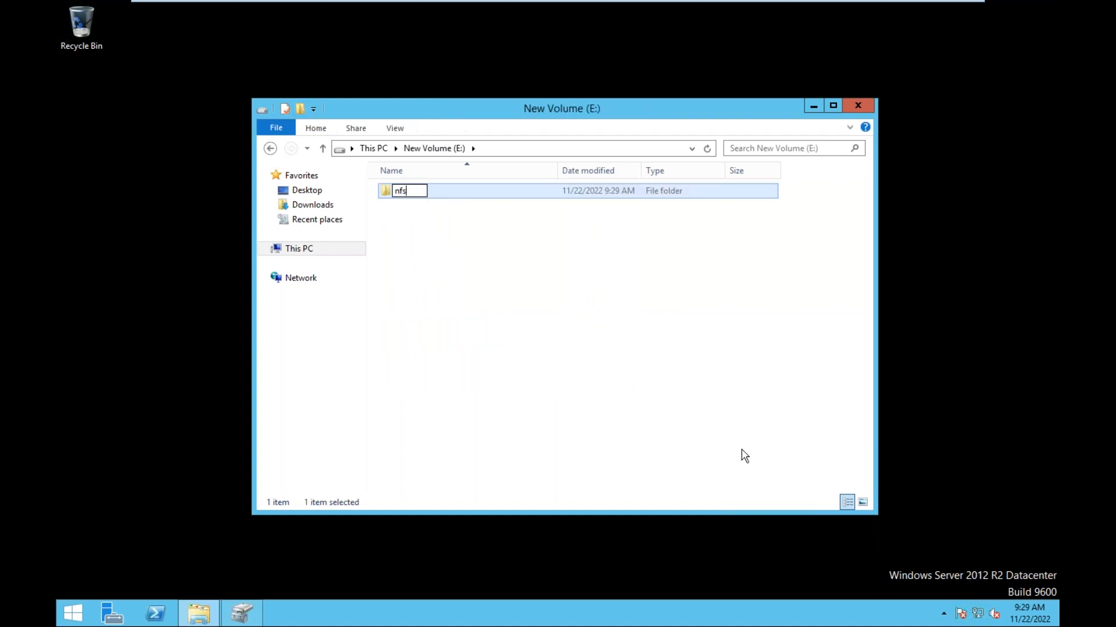
left_click(744, 456)
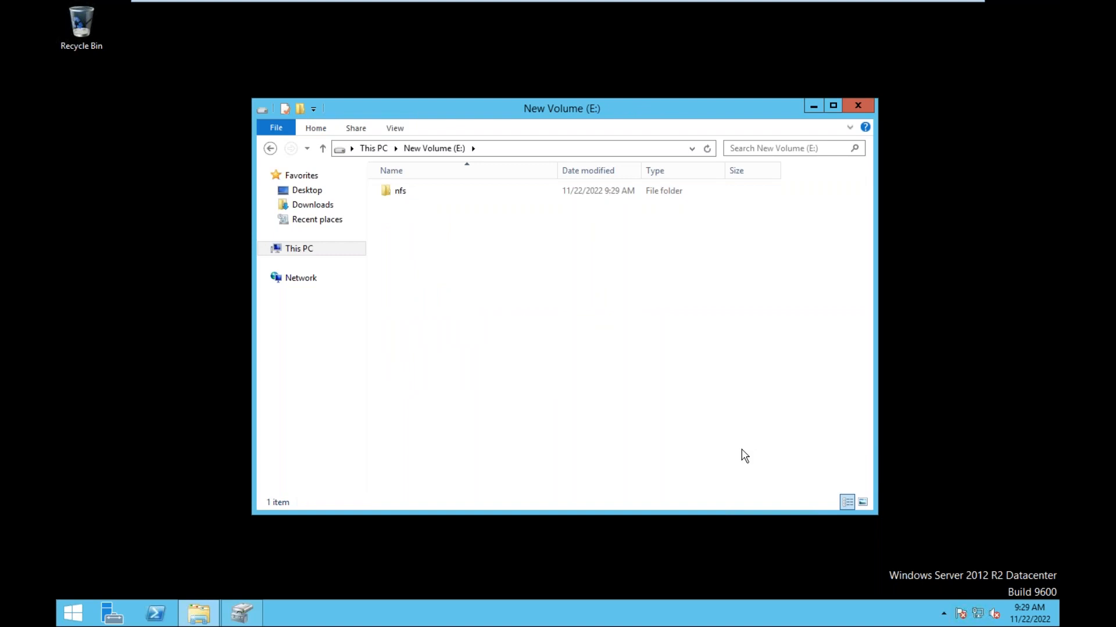
- Enable NFS sharing for the nfs folder in its NFS Advanced Sharing settings
left_click(406, 200)
right_click(405, 197)
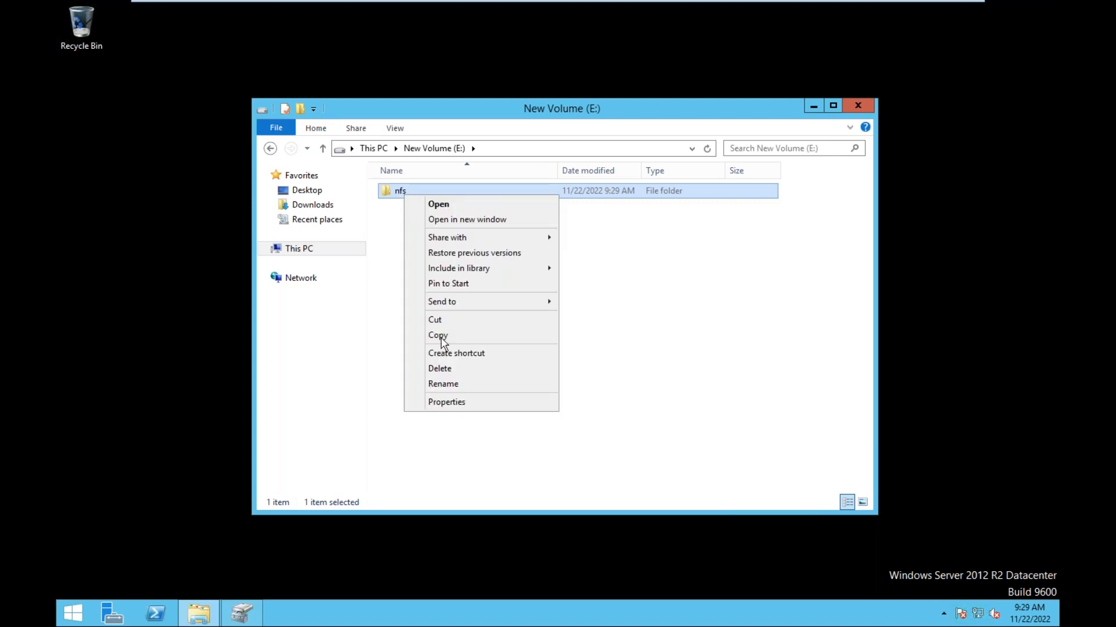
left_click(459, 406)
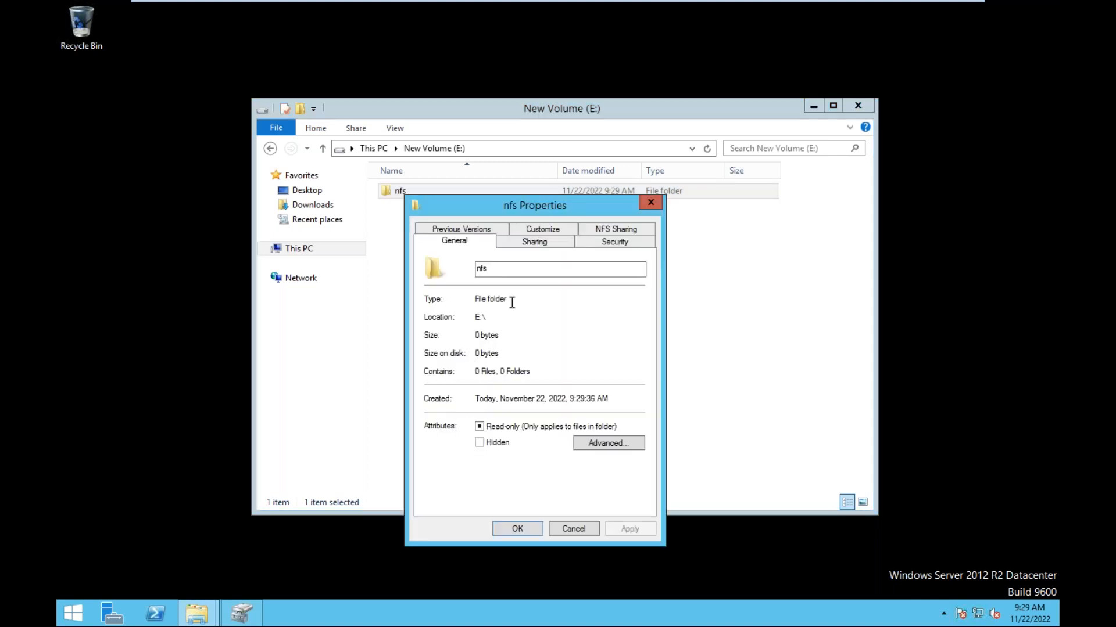
left_click(624, 229)
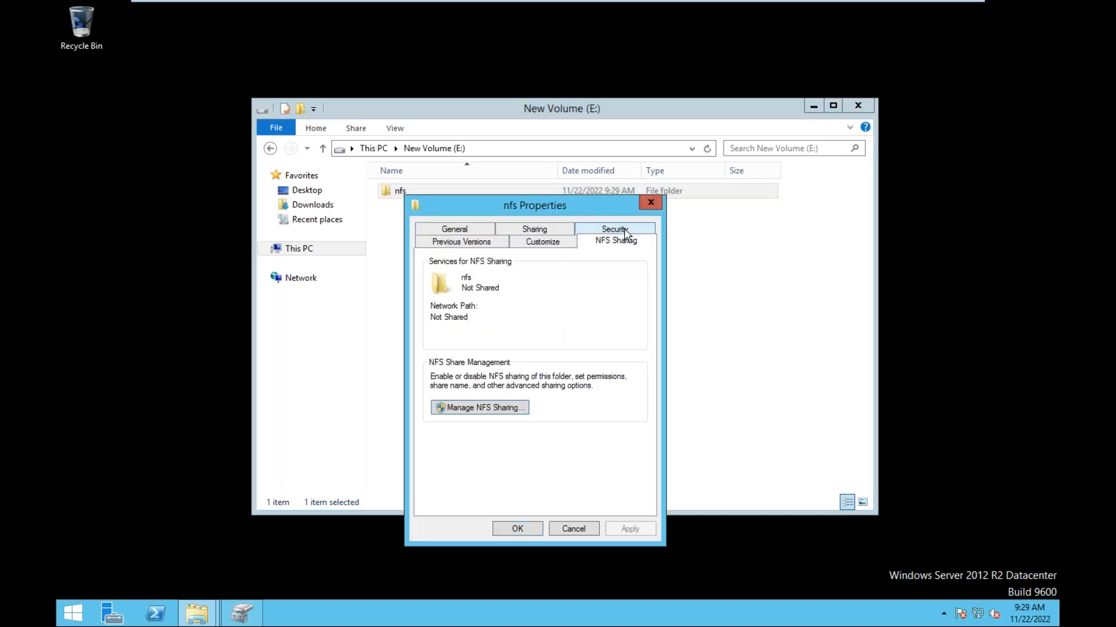
left_click(477, 409)
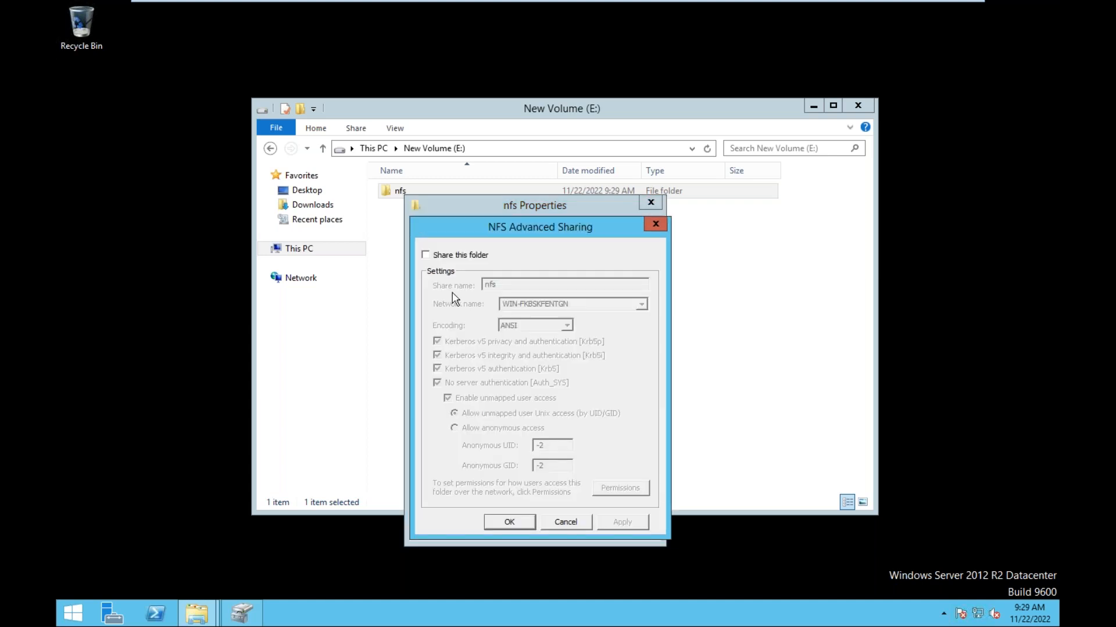
left_click(454, 259)
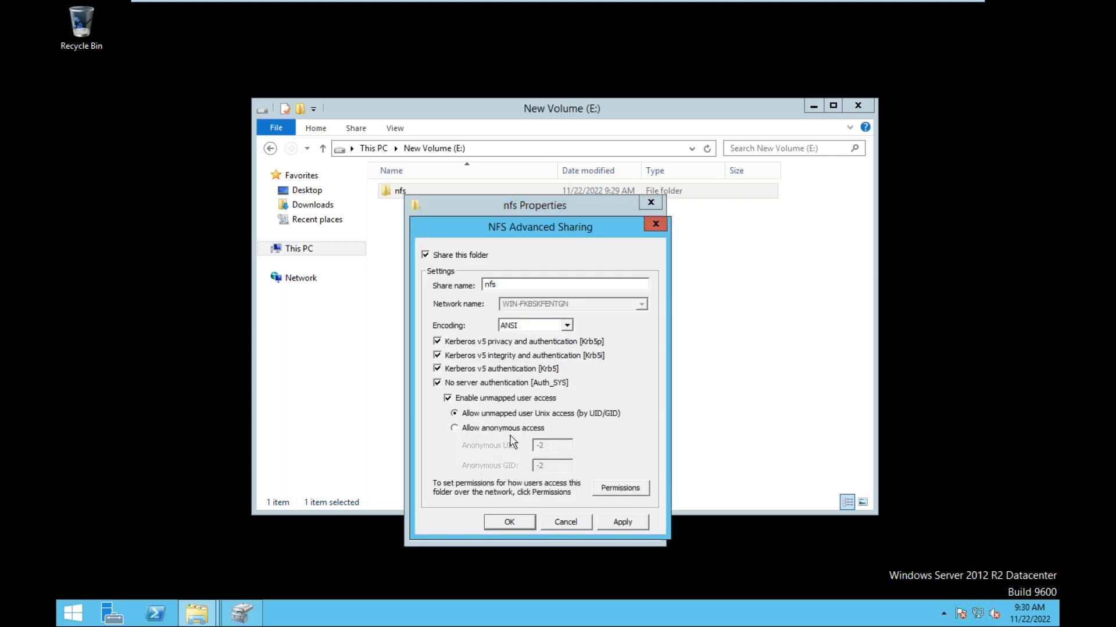
- Set the NFS share permissions for ALL MACHINES to Read-Write with root access allowed
left_click(626, 486)
left_click(629, 460)
left_click(590, 491)
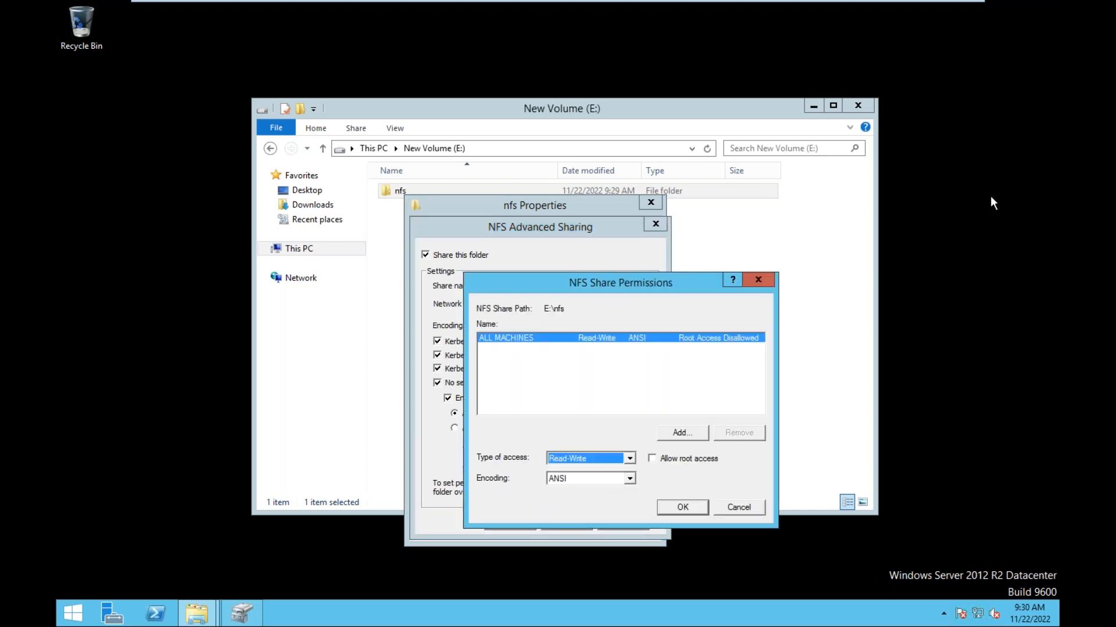
left_click(652, 459)
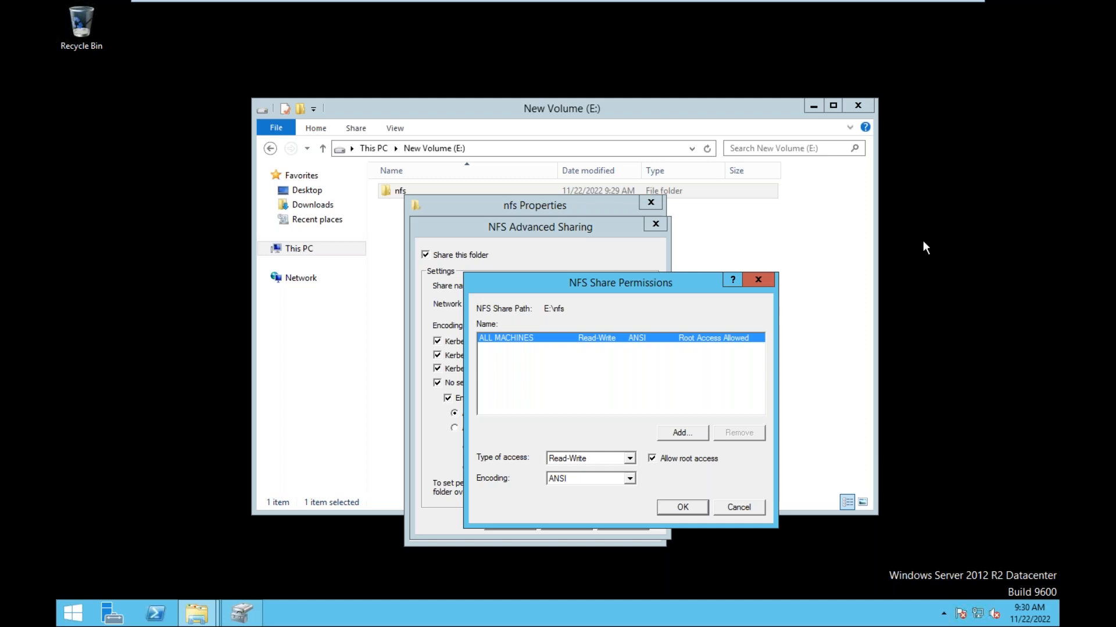
- Add client 192.168.1.99 to the NFS share permissions with Read-Write type and root access allowed
left_click(682, 433)
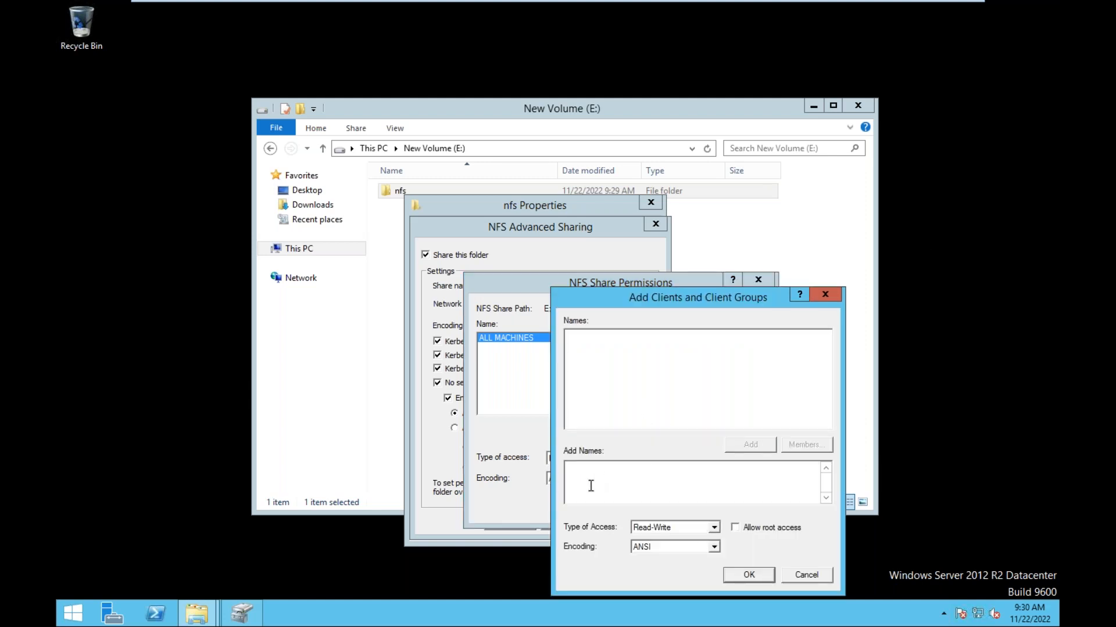
type("192.168.1.68")
key("BackSpace")
key("BackSpace")
type("99")
left_click(735, 528)
left_click(750, 576)
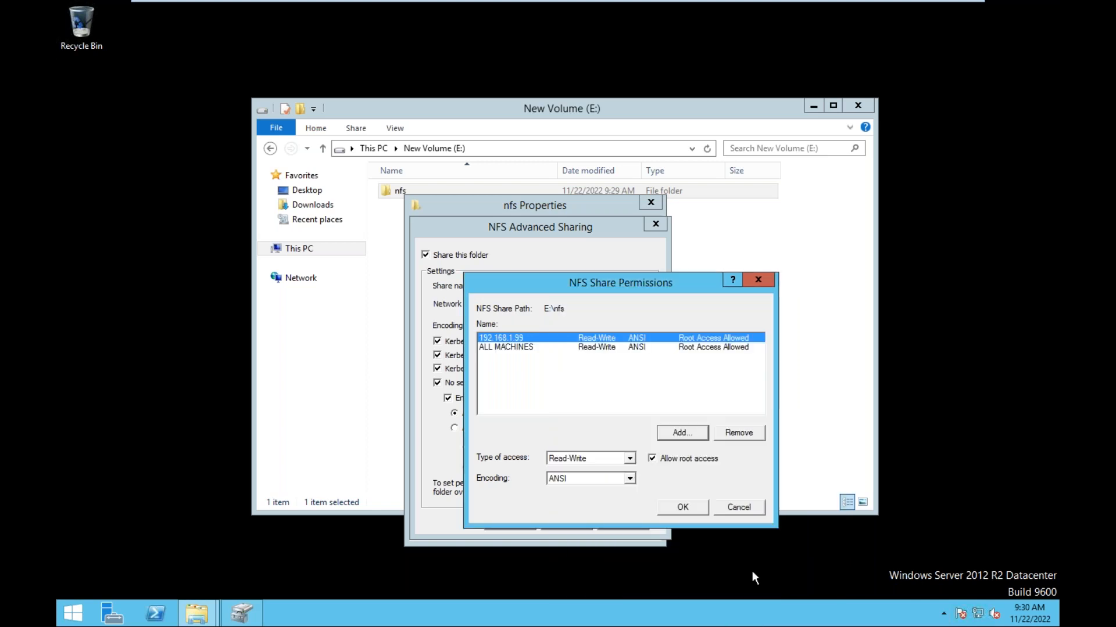
- Accept the share permissions despite the global permission overlap, apply the NFS sharing settings and close the folder properties
left_click(681, 509)
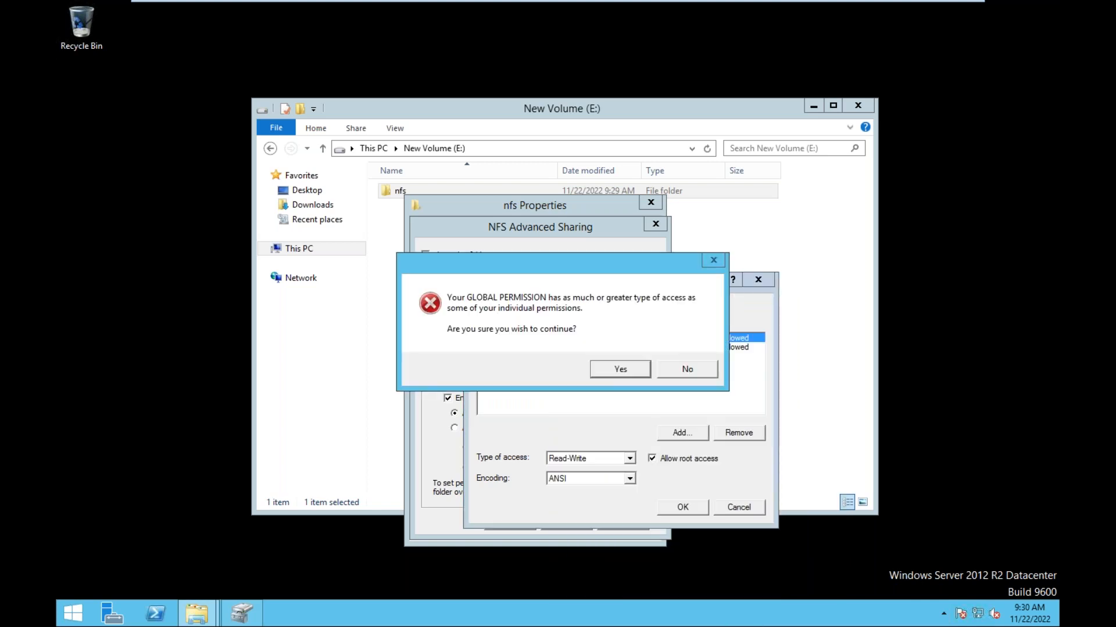
left_click(621, 369)
left_click(620, 522)
left_click(510, 522)
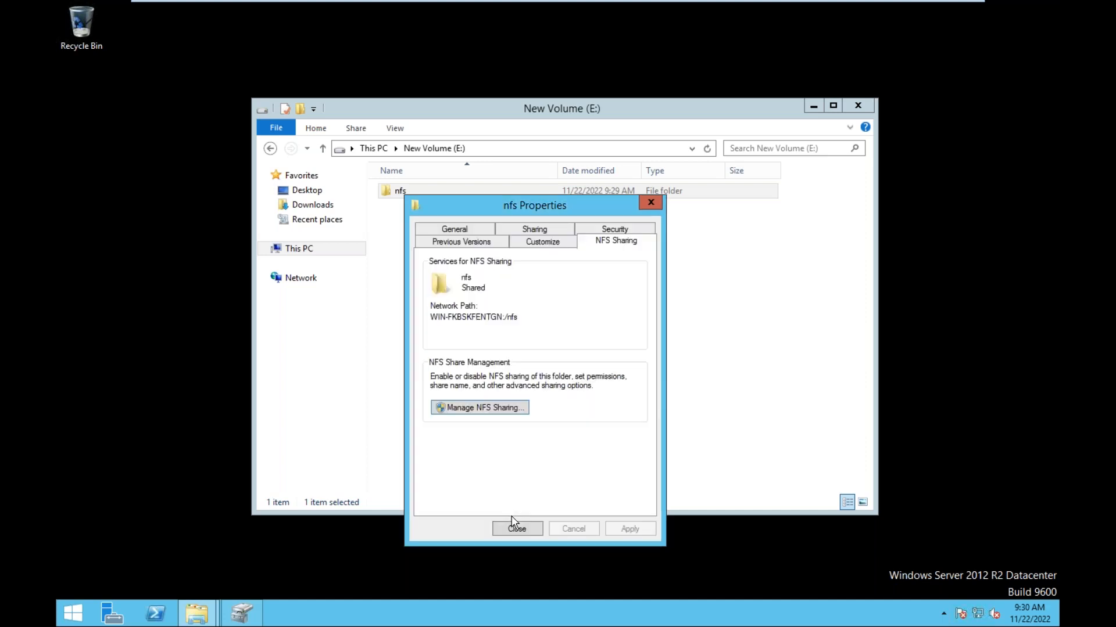
left_click(519, 529)
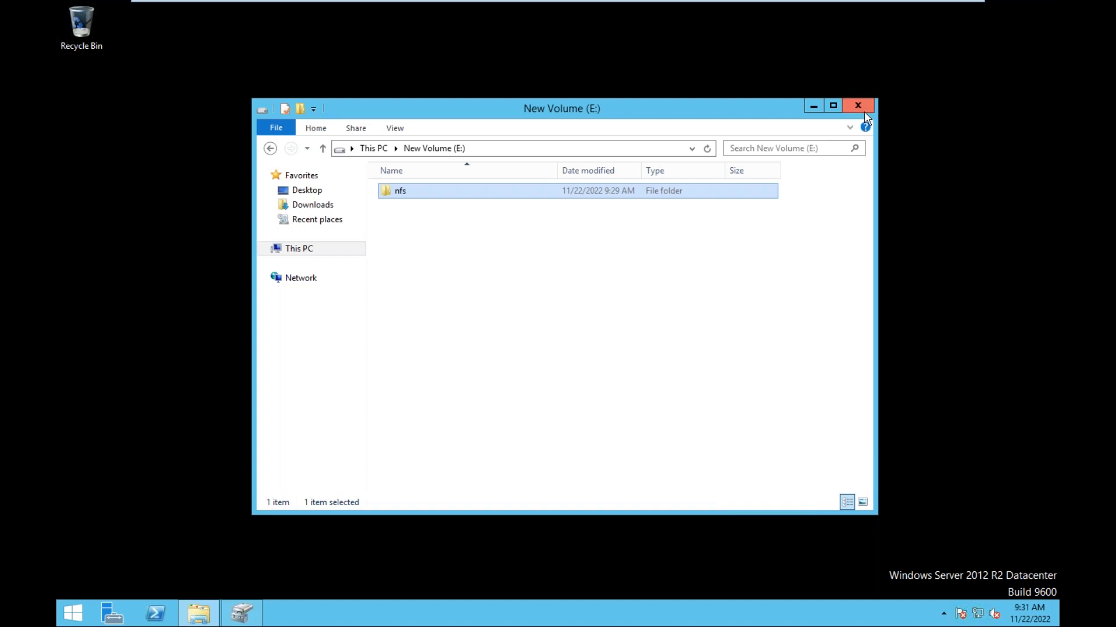
- Open the nfs folder on the E: drive and show its full path
left_click(504, 154)
left_click(403, 152)
left_click(399, 195)
left_click(500, 150)
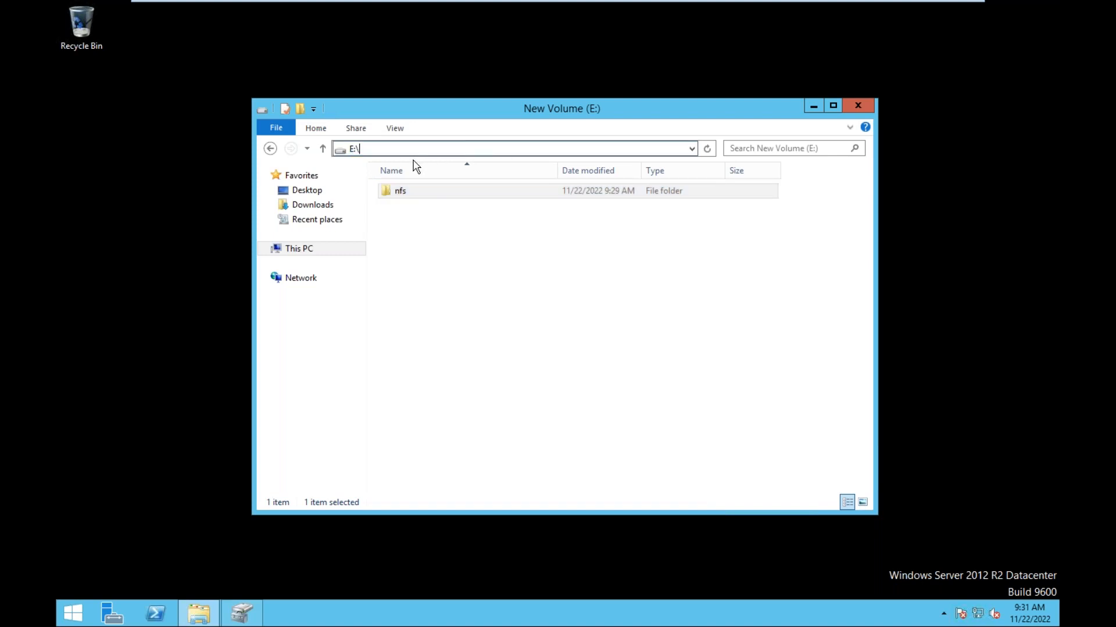
double_click(418, 192)
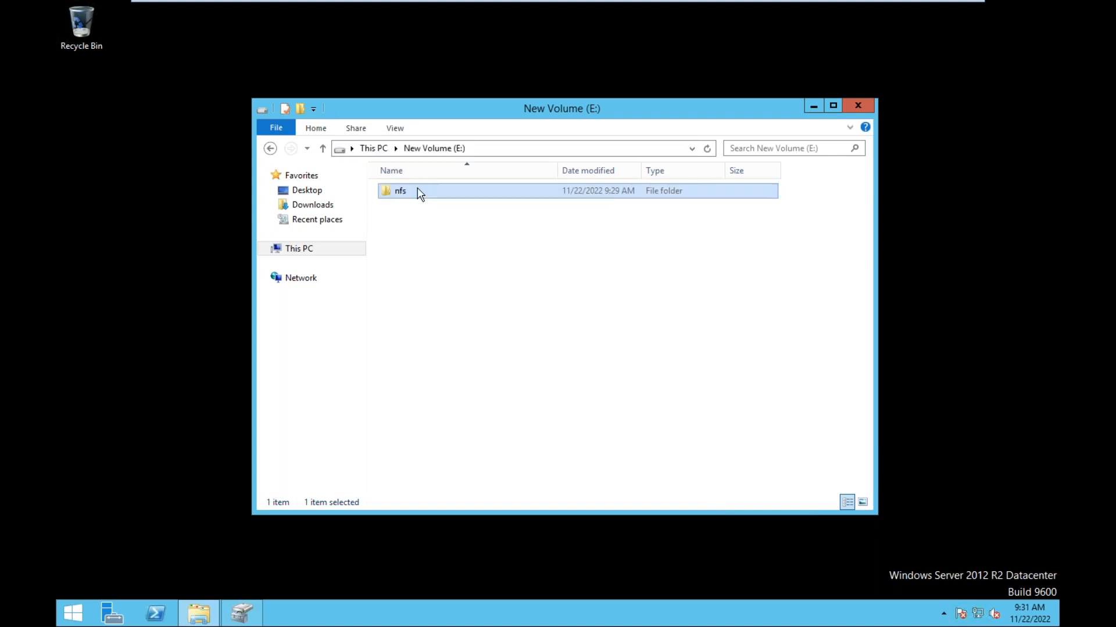
left_click(562, 151)
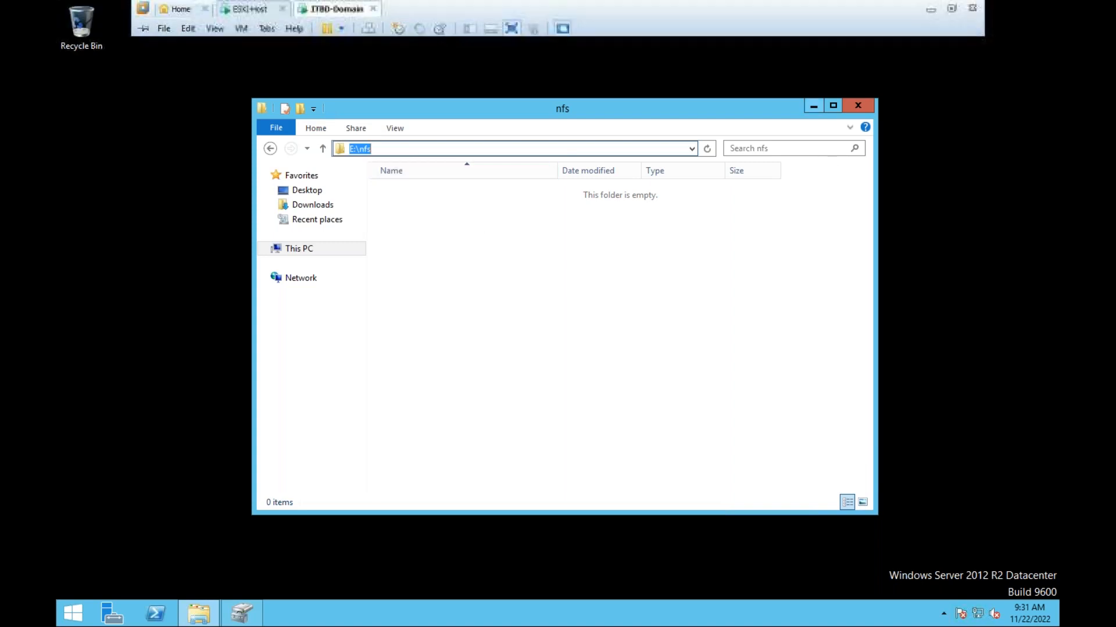
- Switch to the ESXi web client, close the Win-10 console and show the host's datastores
left_click(930, 28)
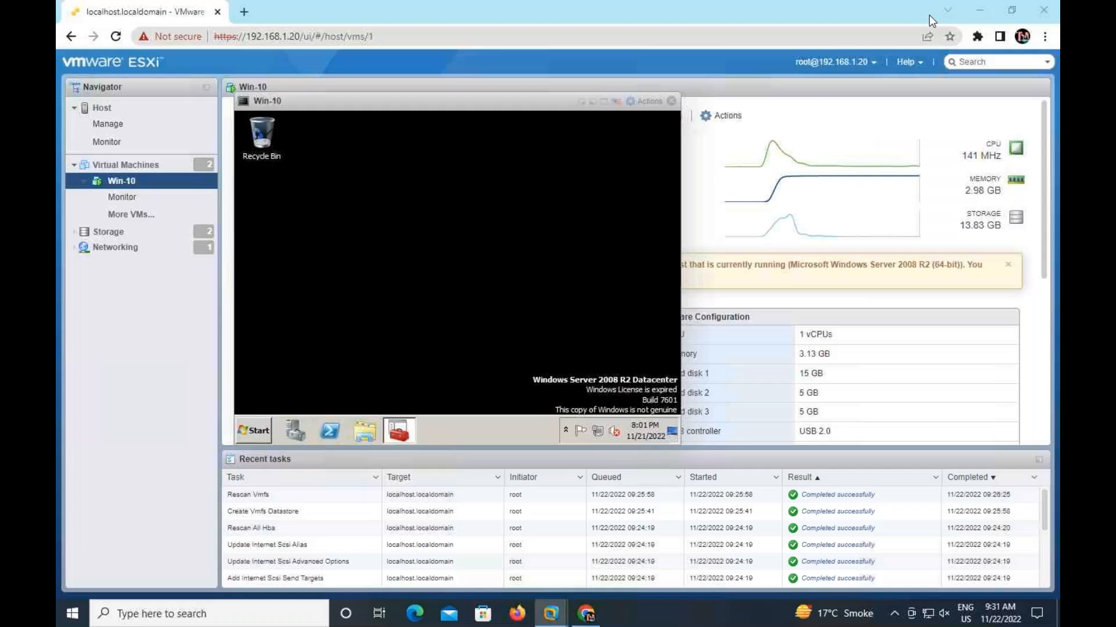
left_click(671, 102)
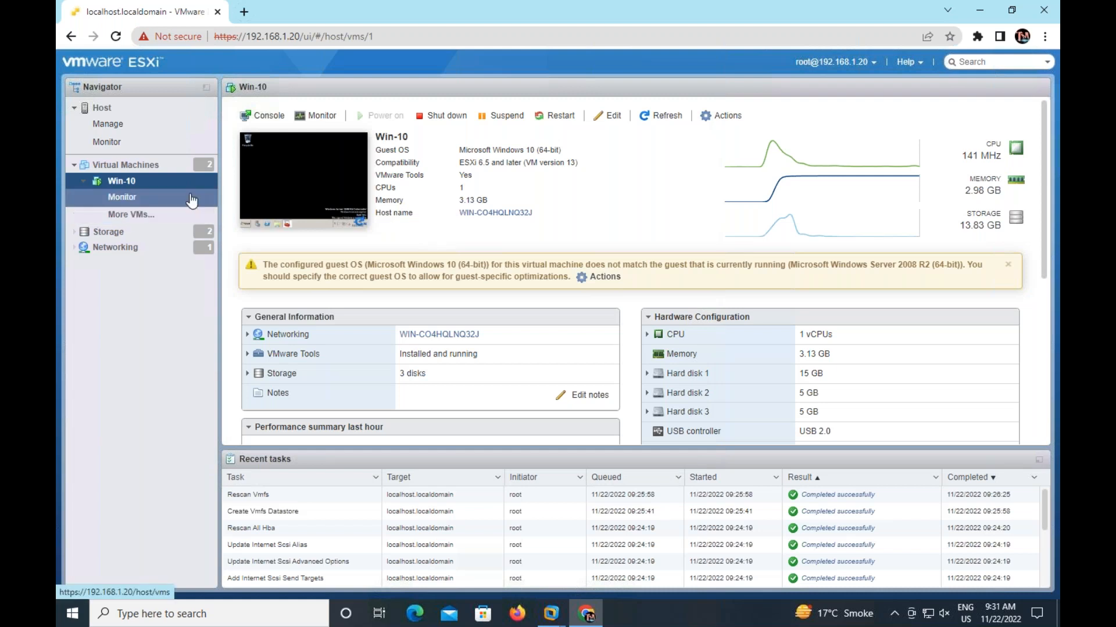
left_click(109, 232)
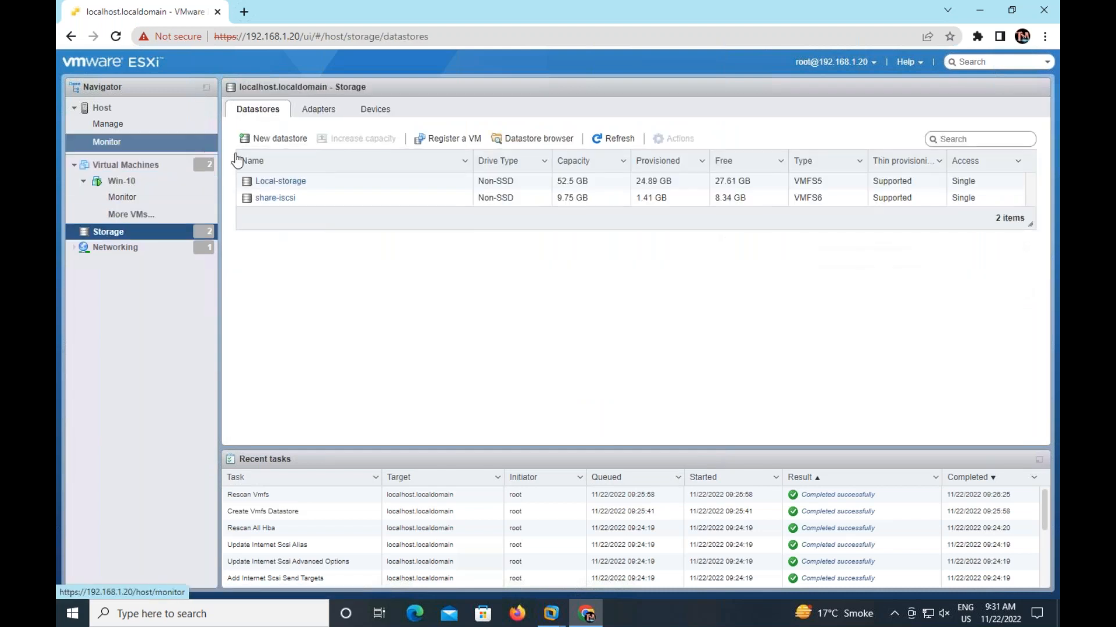
- Begin mounting an NFS datastore named nfs from NFS server 192.168.1.99
left_click(281, 140)
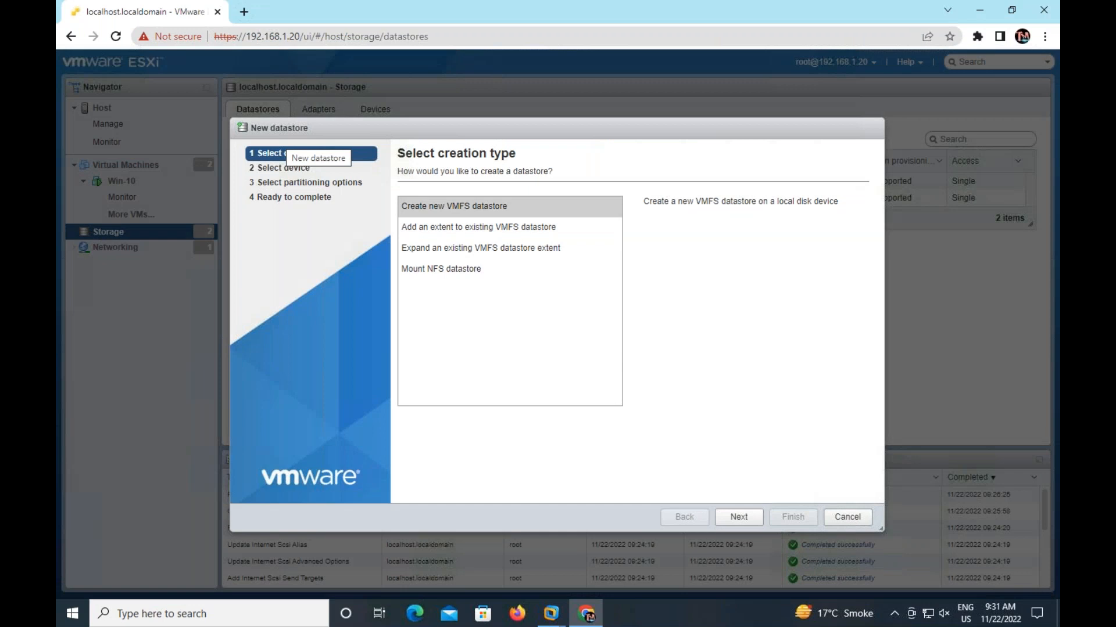
left_click(446, 278)
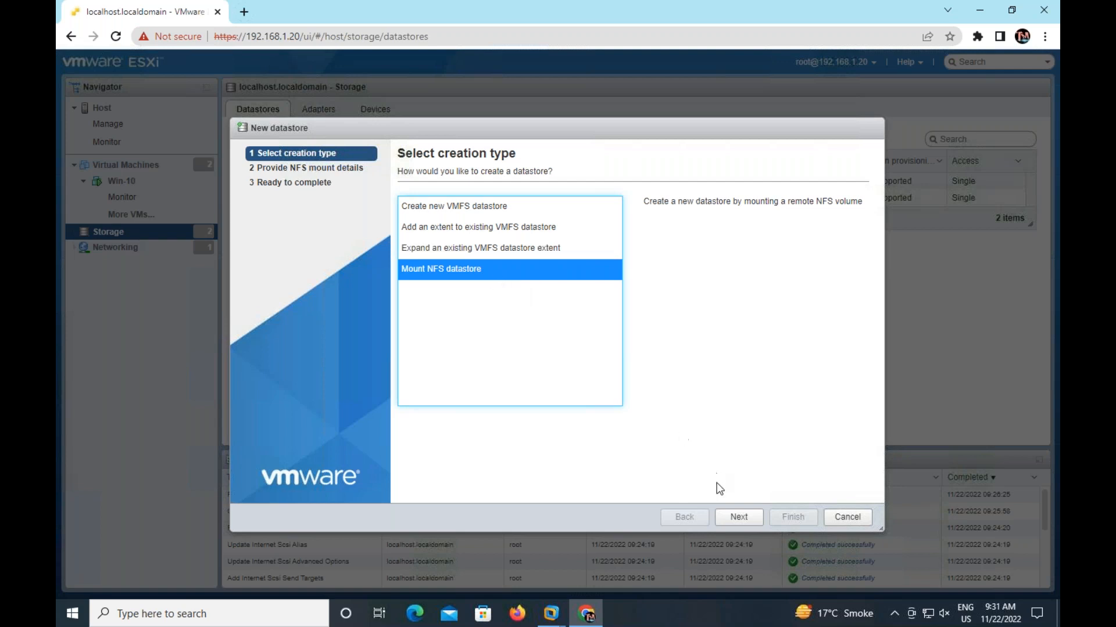
left_click(733, 522)
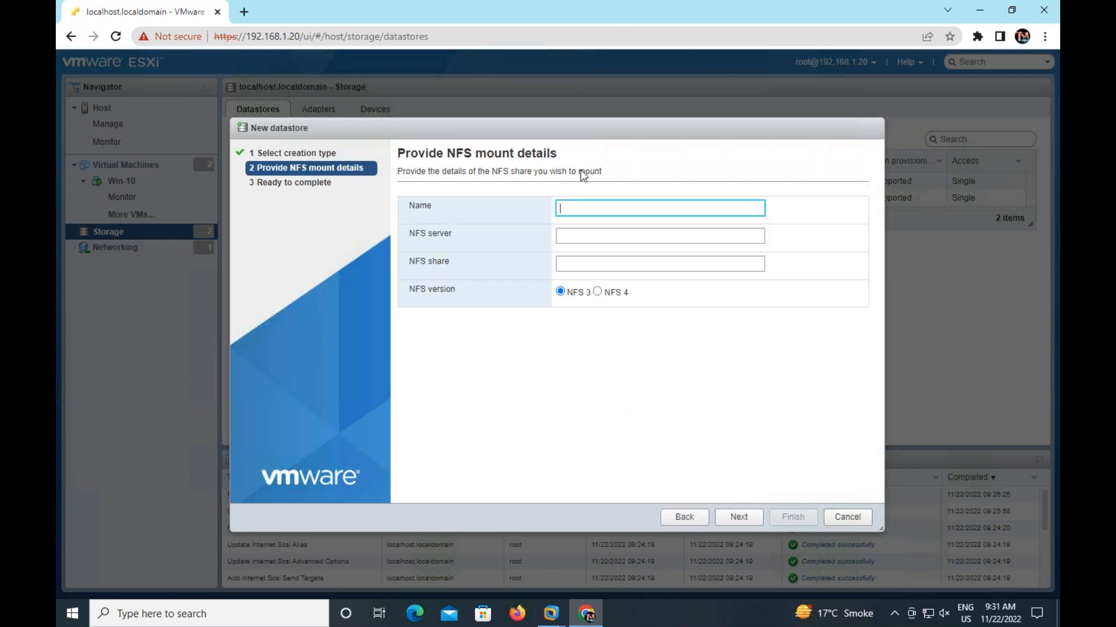
type("nfs")
left_click(598, 236)
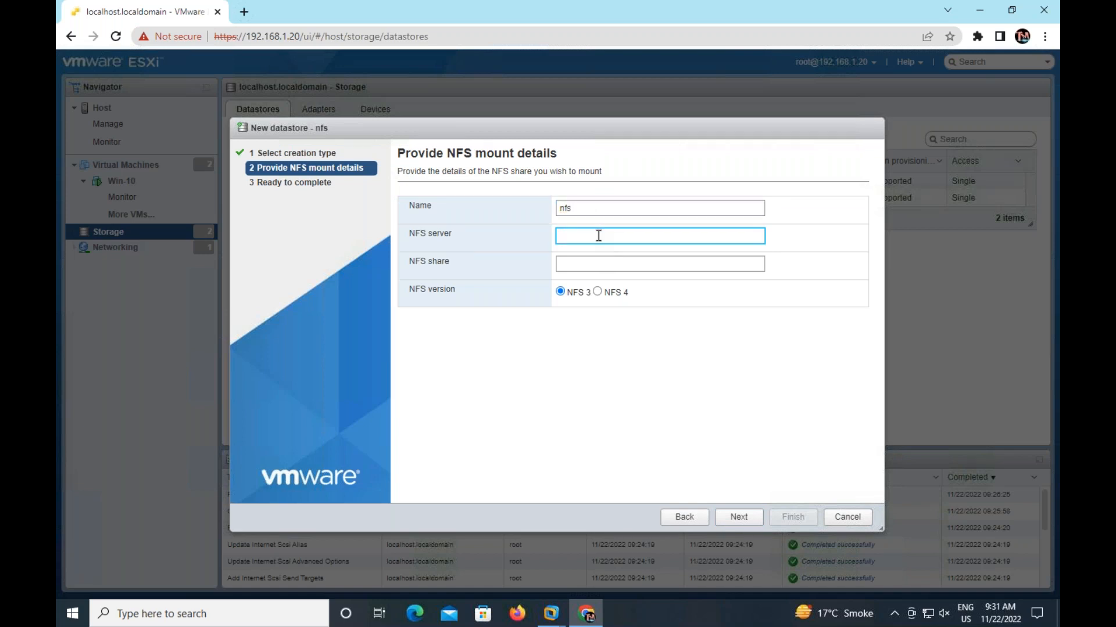
type("192.168.1.99")
- Set the NFS share to e:/nfs, try to complete the mount and dismiss the resulting notification
left_click(619, 262)
type("e")
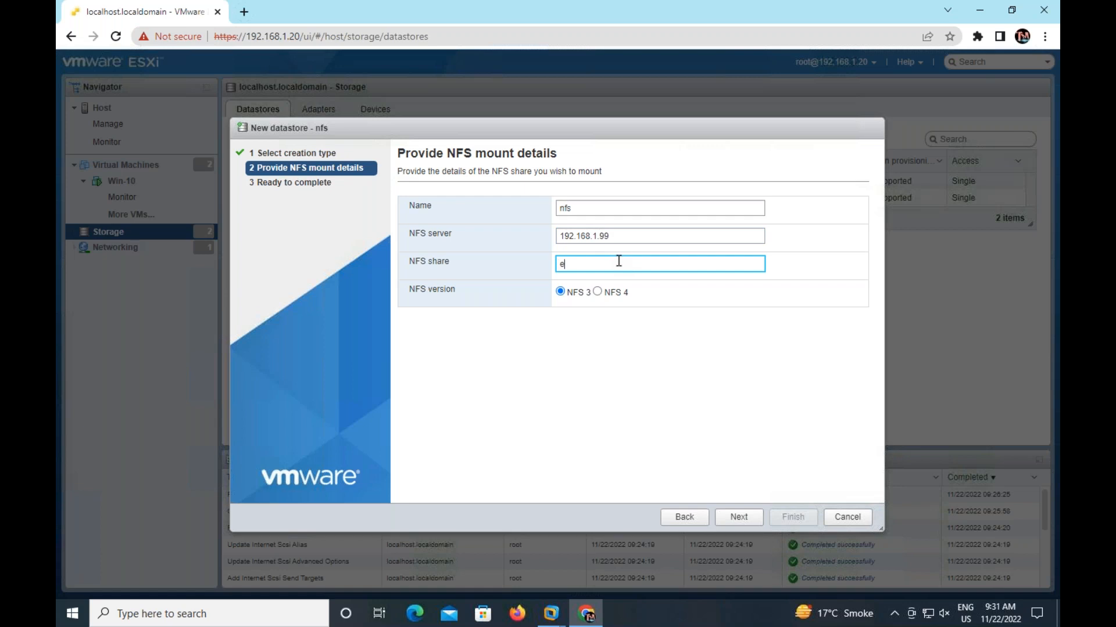
type(":/nfs")
left_click(734, 526)
left_click(797, 517)
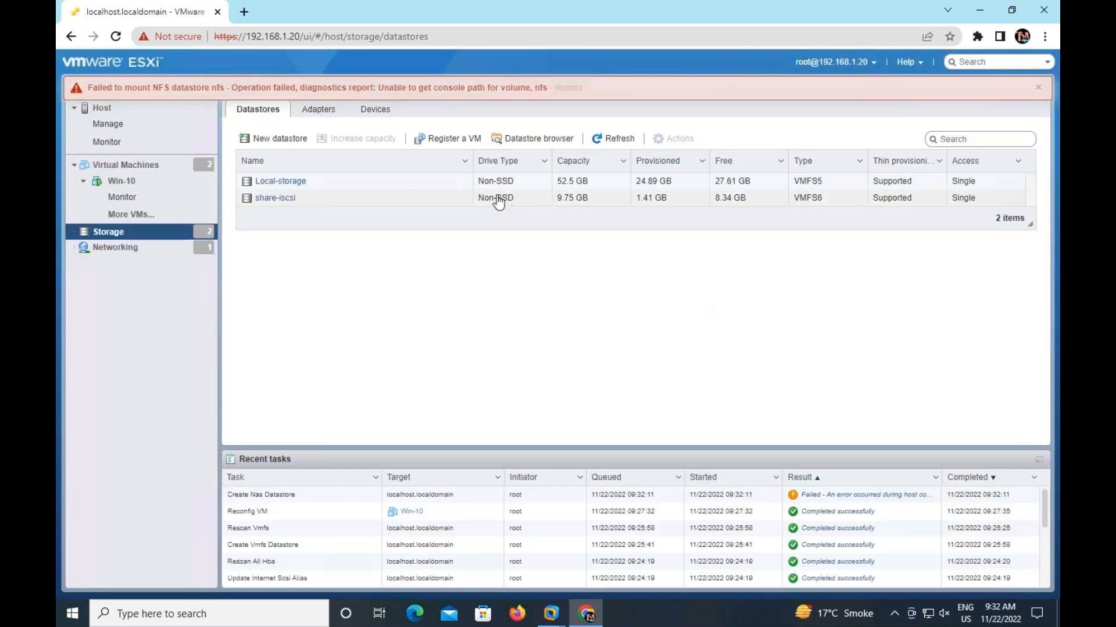
left_click(1036, 88)
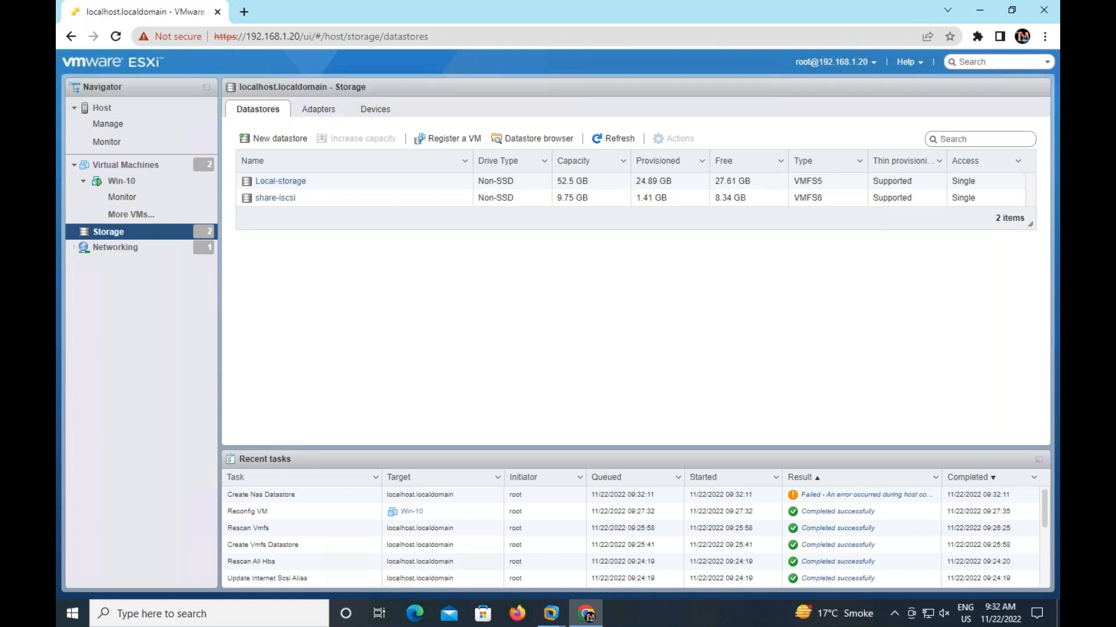
- Start another NFS datastore mount with the name nfs and NFS server 192.168.1.99
left_click(281, 139)
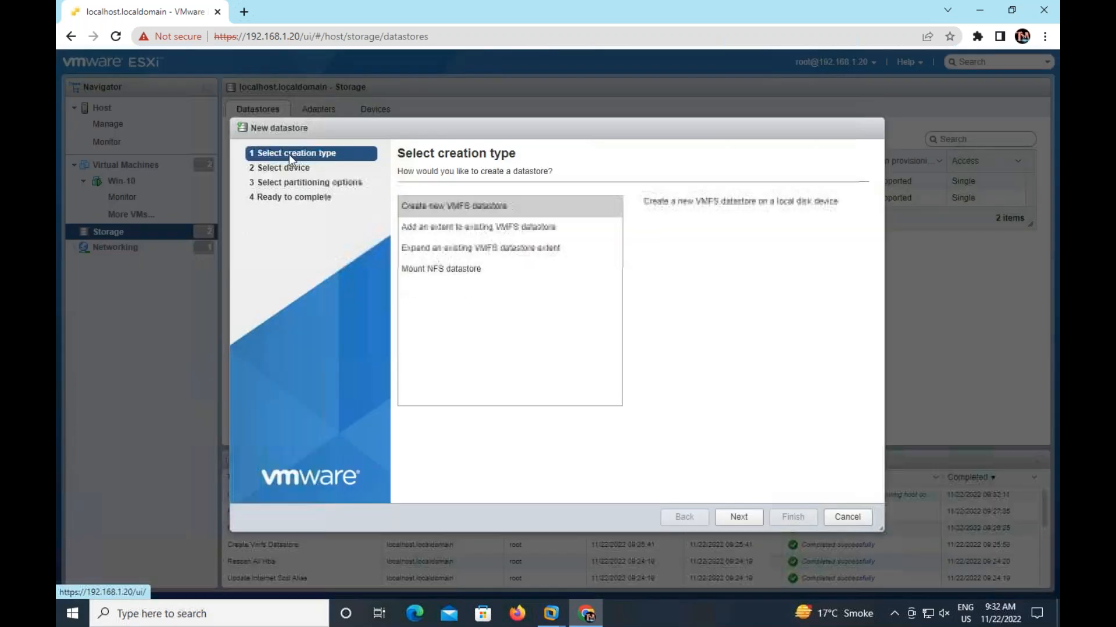
left_click(456, 269)
left_click(741, 519)
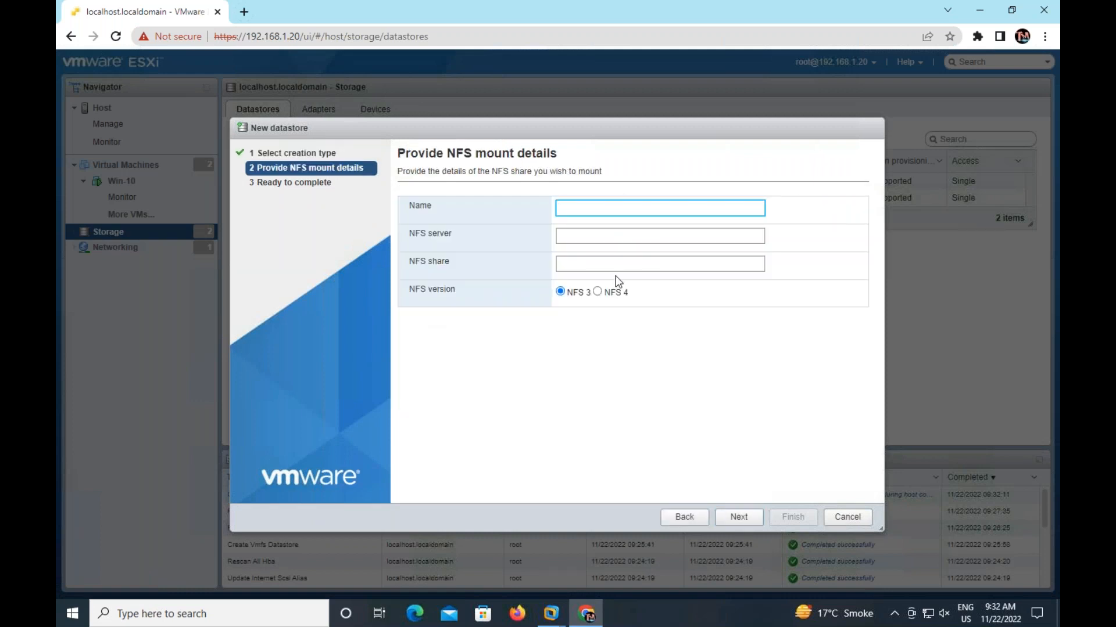
type("ng")
key("BackSpace")
key("BackSpace")
type("fs")
left_click(602, 237)
type("192.168.1")
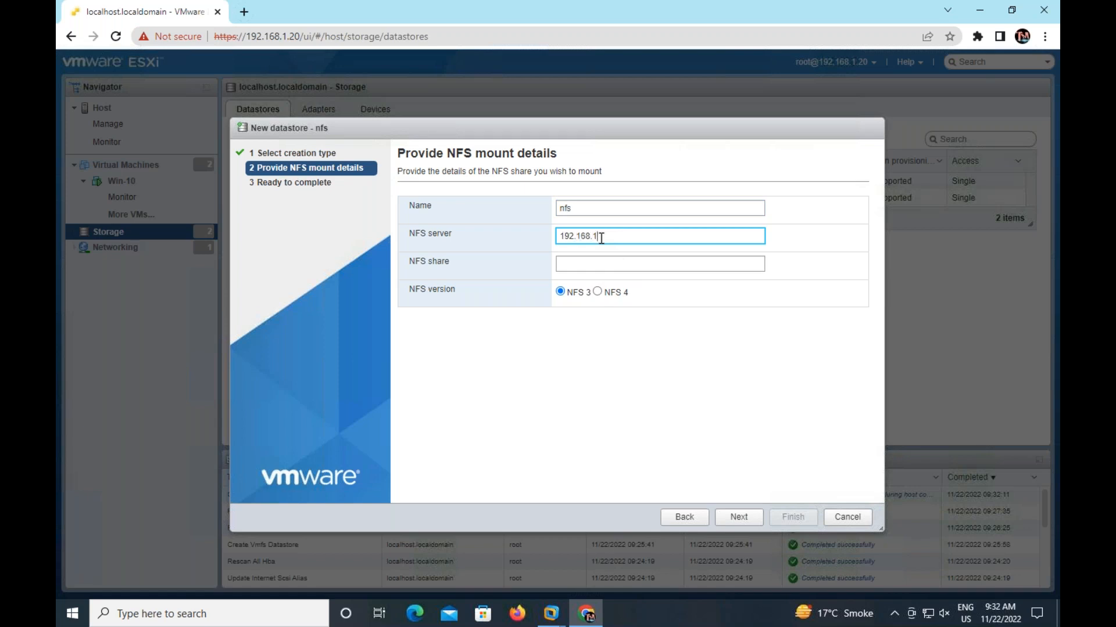
type(".19")
- Enter E:\nfs as the NFS share and try to complete the datastore mount
left_click(608, 269)
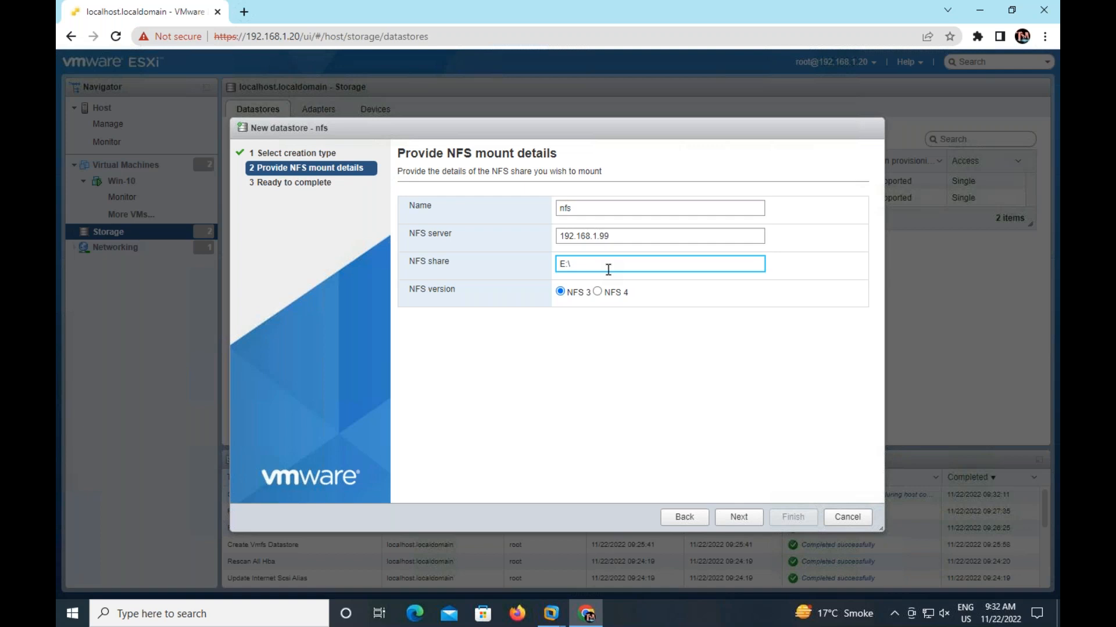
type("E:\\nfs")
left_click(699, 414)
left_click(739, 517)
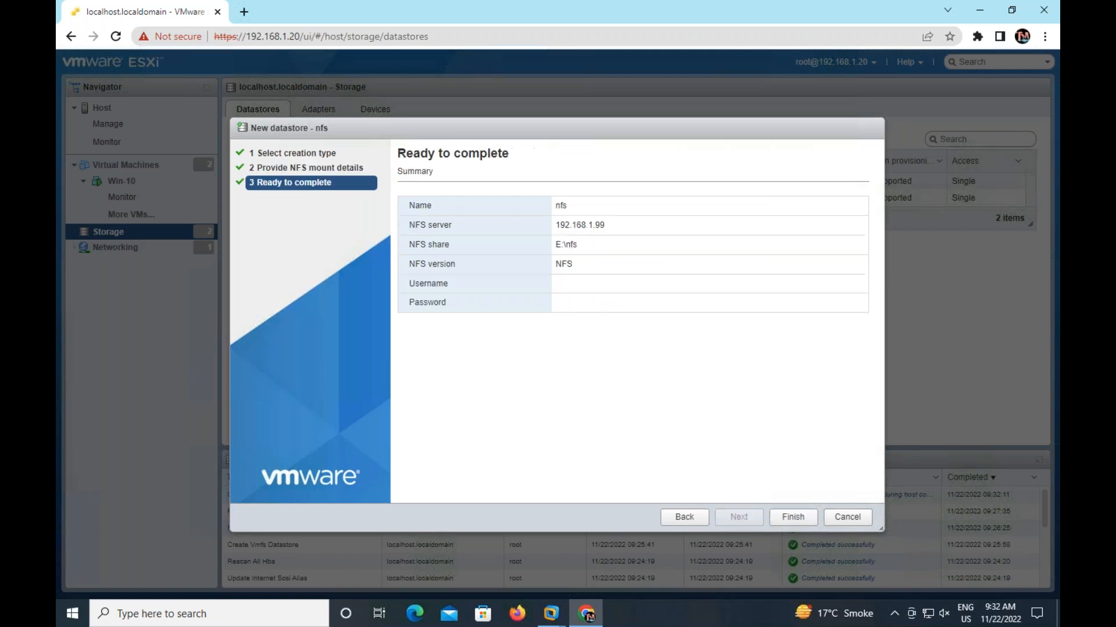
left_click(795, 518)
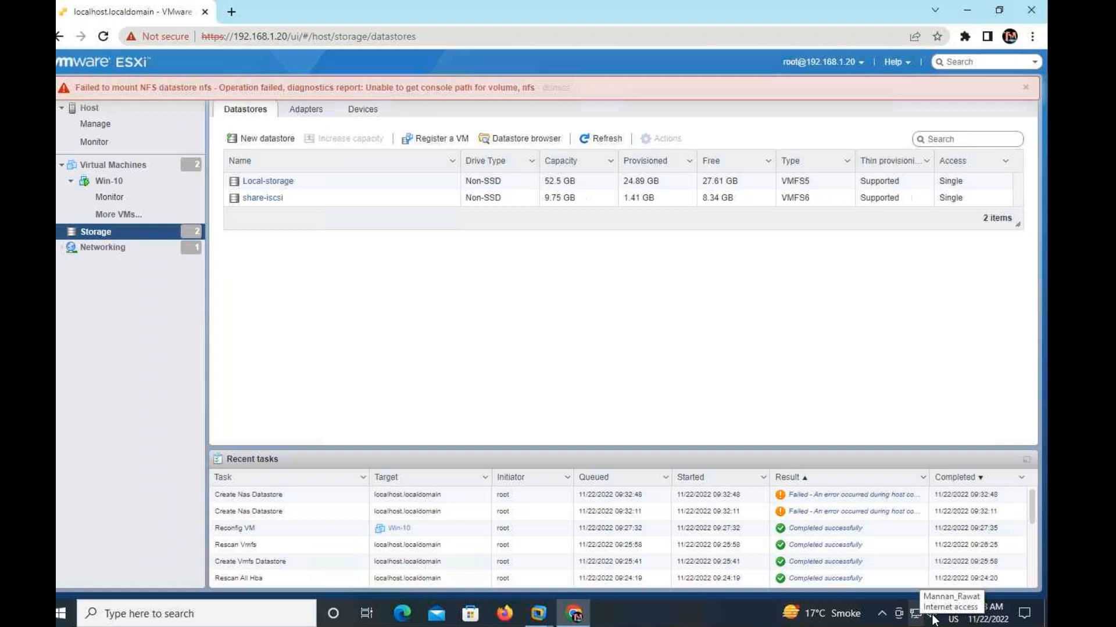
- Switch to the Windows Server 2012 R2 machine and ping 192.168.1.99 from a command prompt, closing it when done
mouse_move(551, 612)
left_click(634, 555)
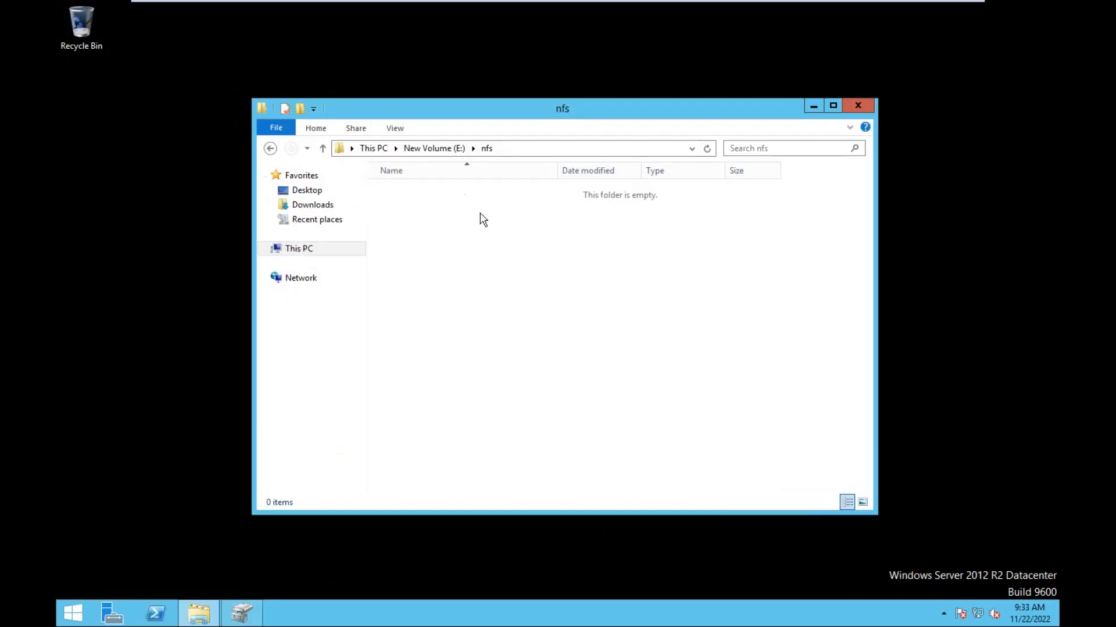
key("super+r")
type("cmd")
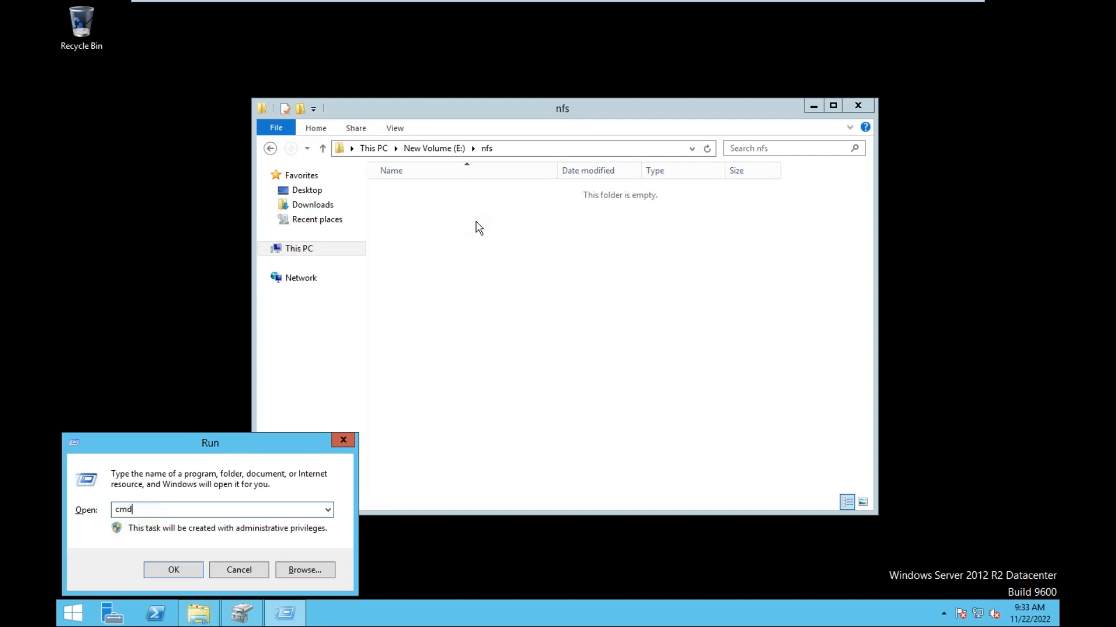
key("Return")
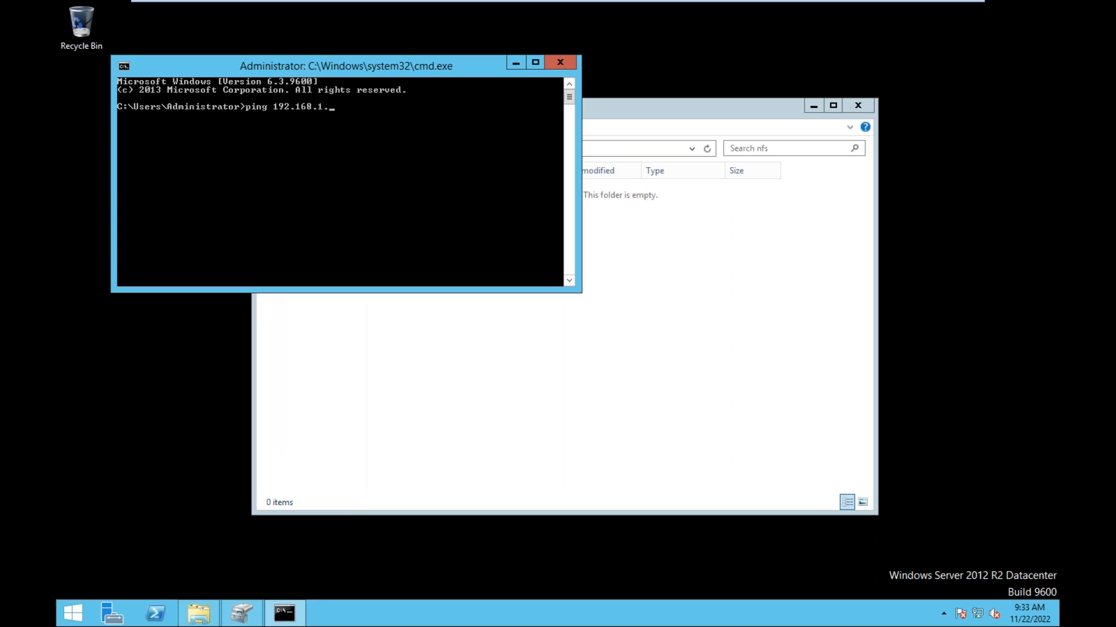
key("Return")
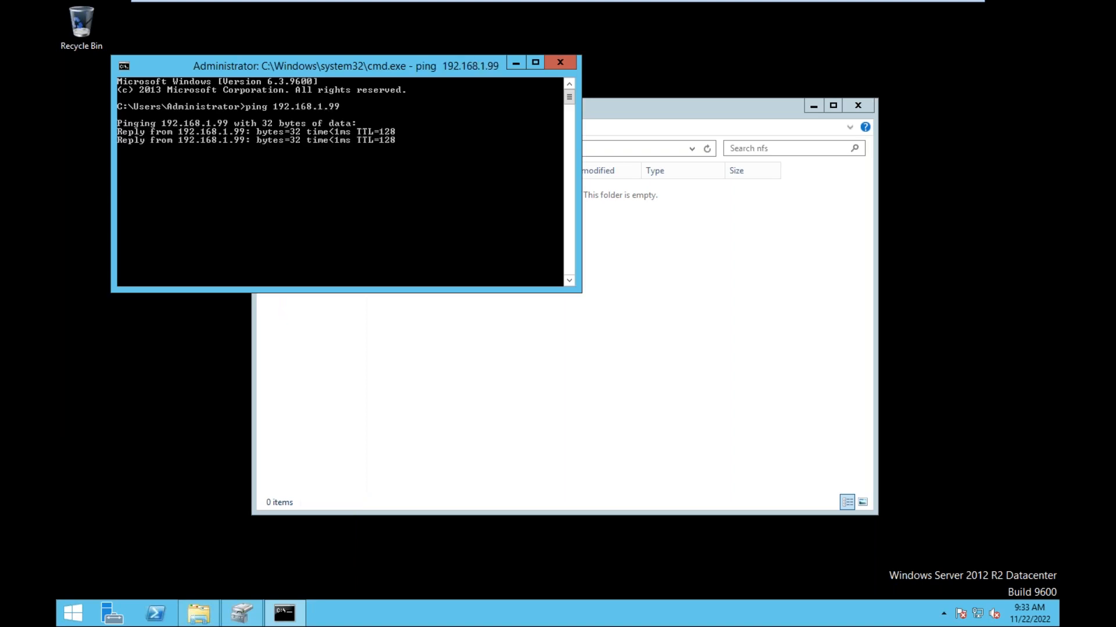
left_click(561, 64)
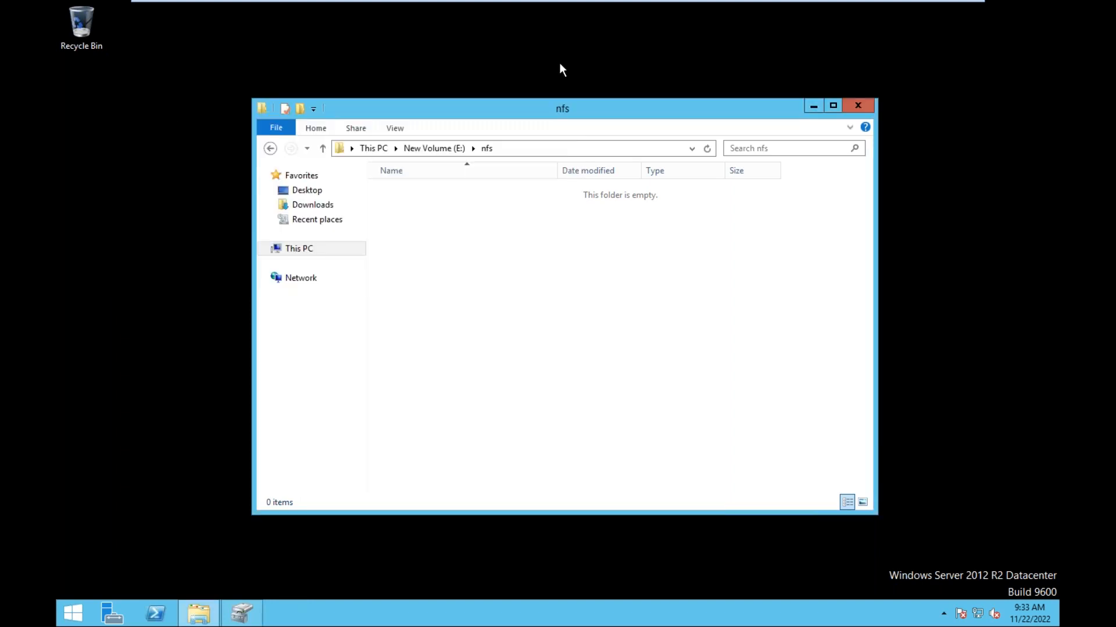
- Close the nfs folder window and Disk Management on the server
left_click(854, 116)
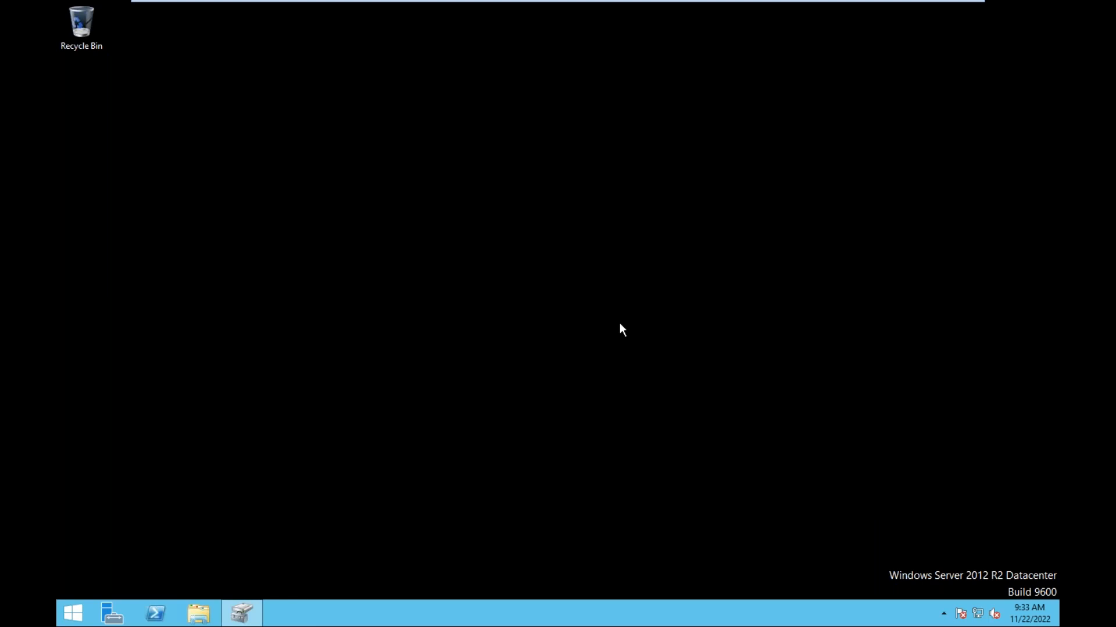
left_click(258, 617)
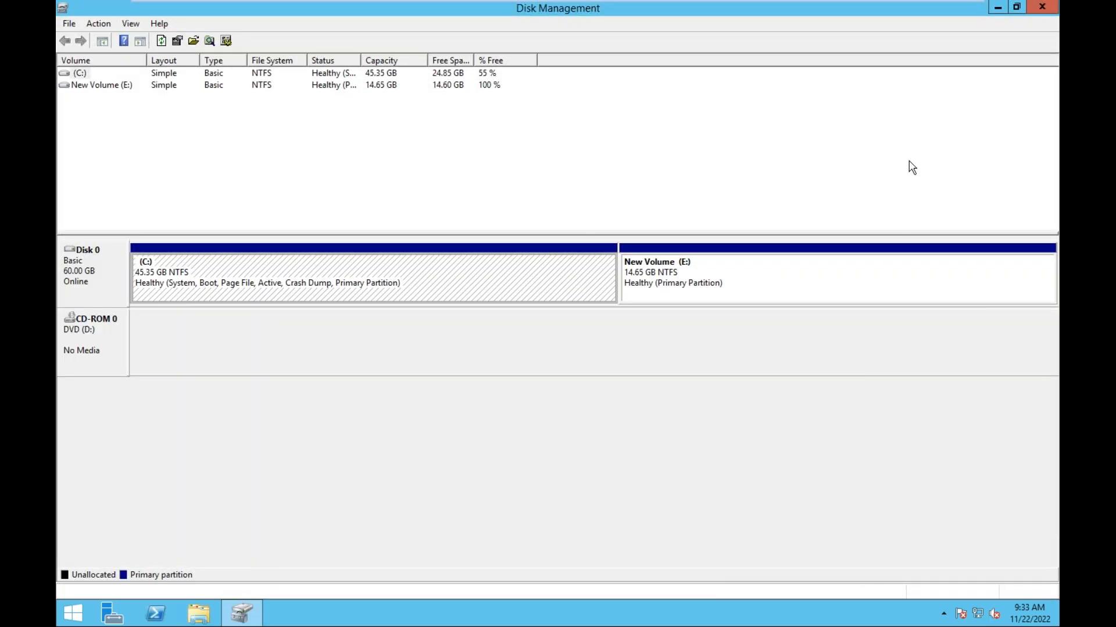
left_click(1051, 12)
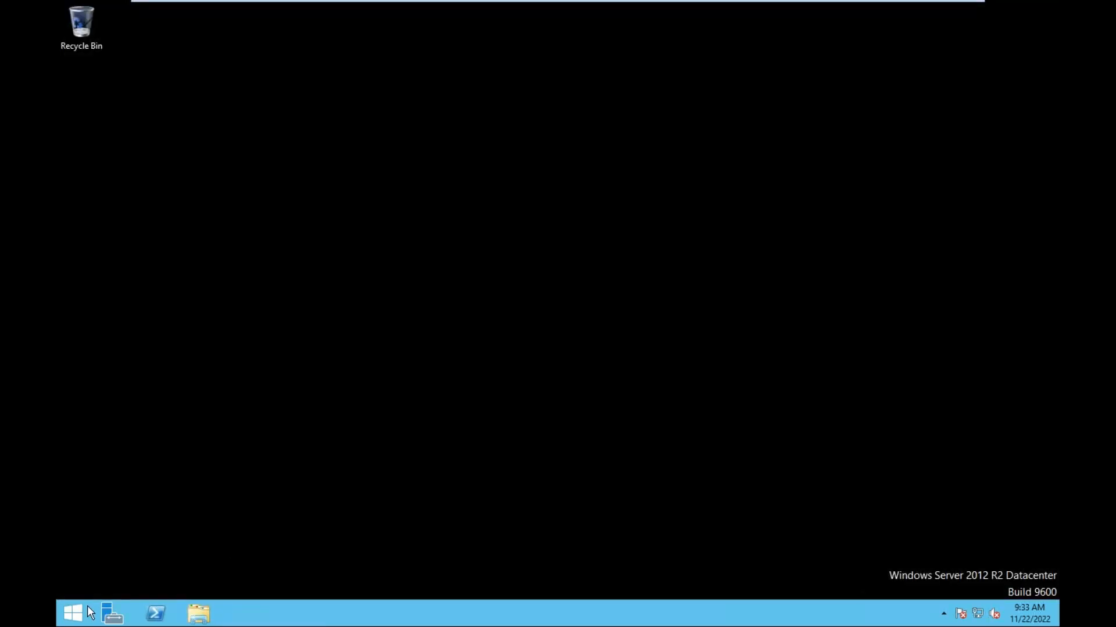
- Start removing roles and features in Server Manager and advance to the server roles for the 192.168.1.99 server
left_click(112, 614)
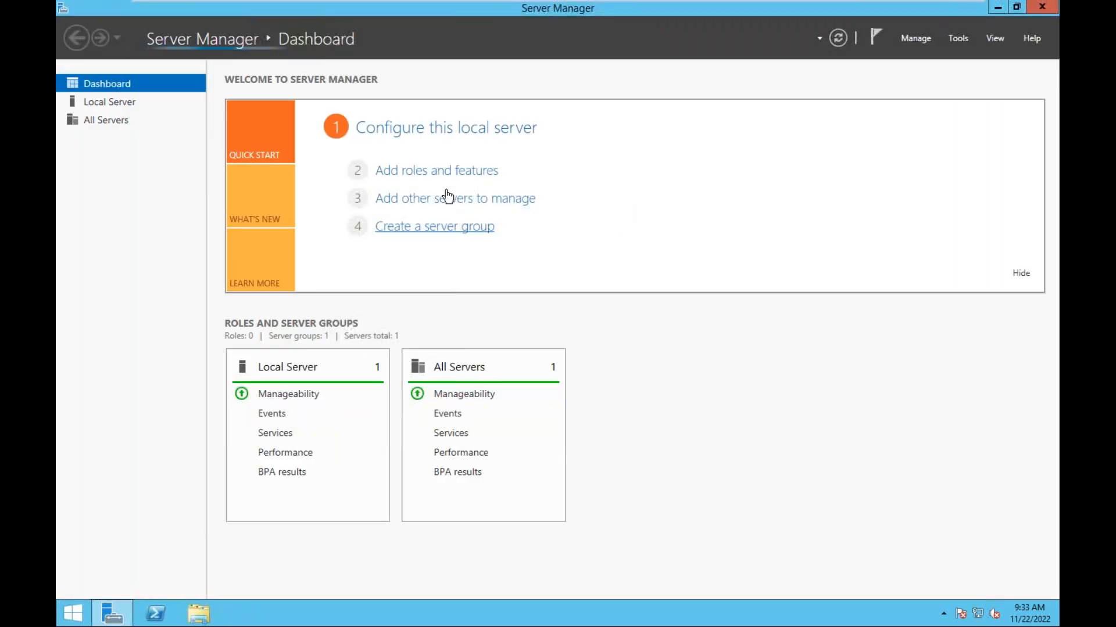
left_click(913, 36)
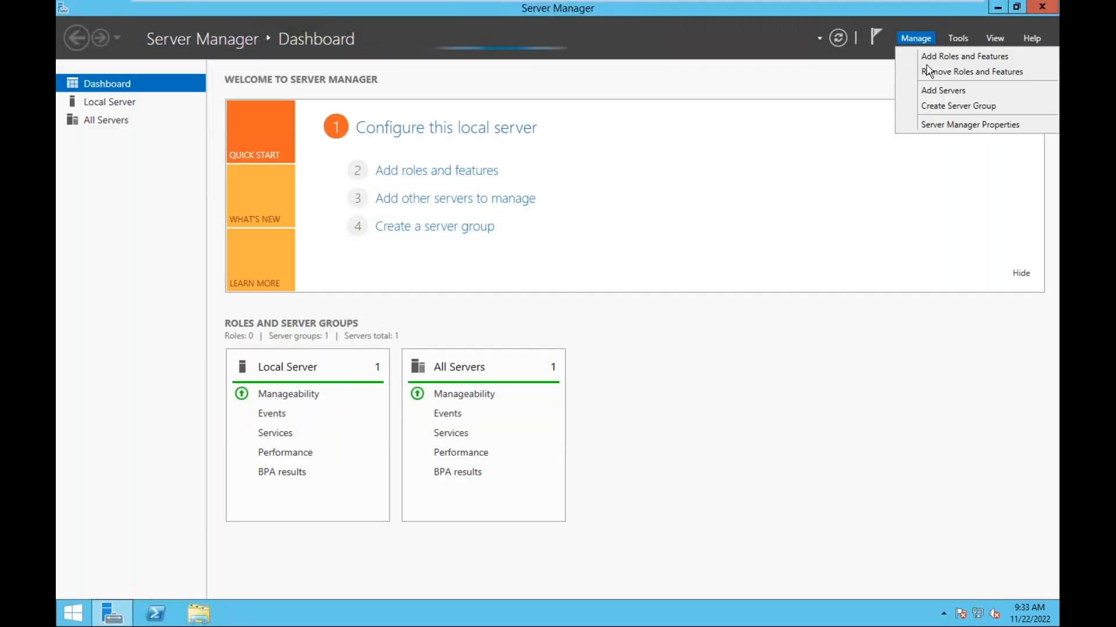
left_click(929, 71)
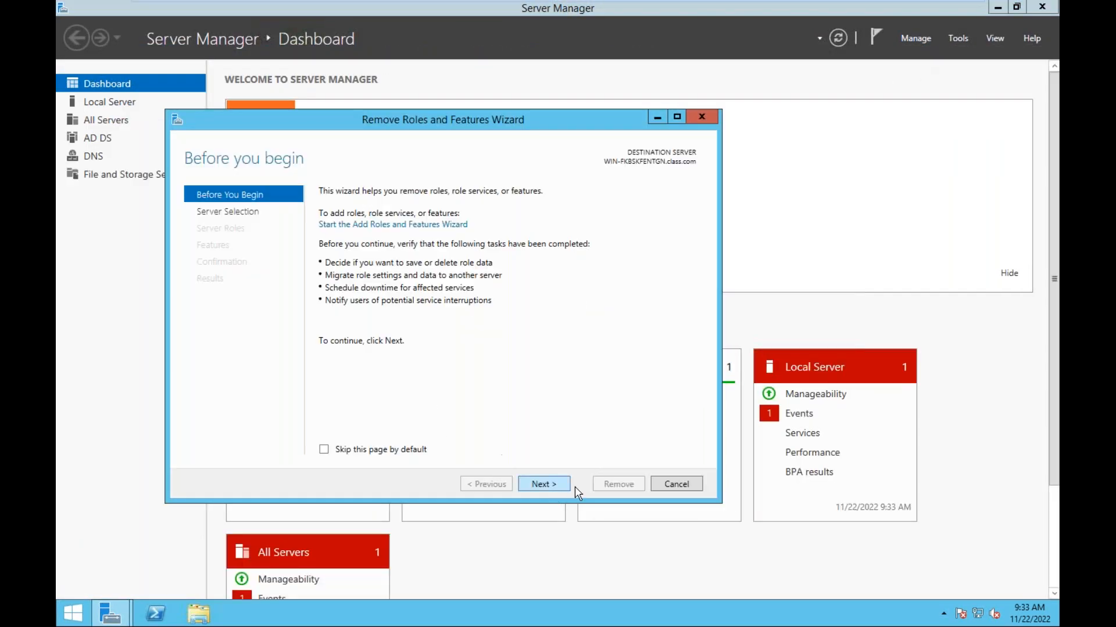
left_click(548, 485)
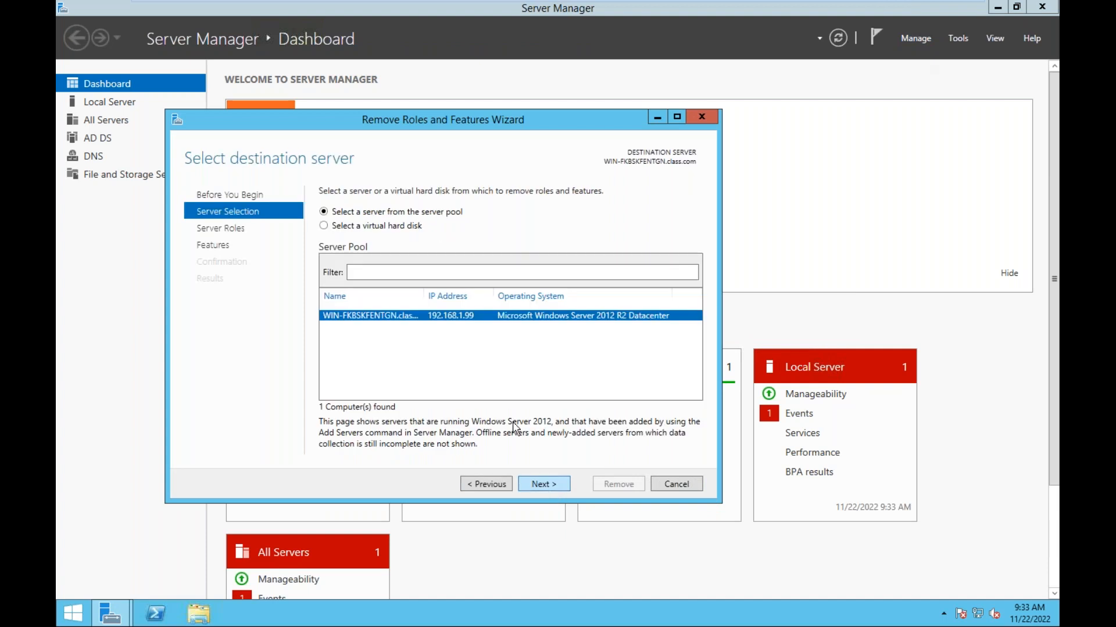
left_click(549, 480)
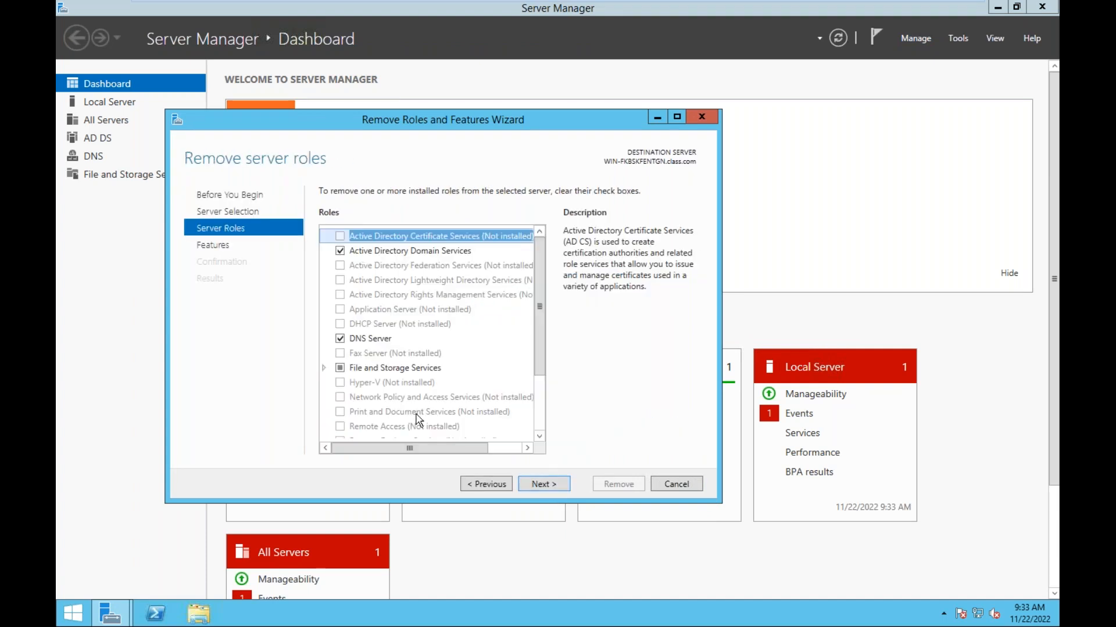
- Try to remove the Server for NFS role service under File and iSCSI Services, including its management tools
left_click(324, 369)
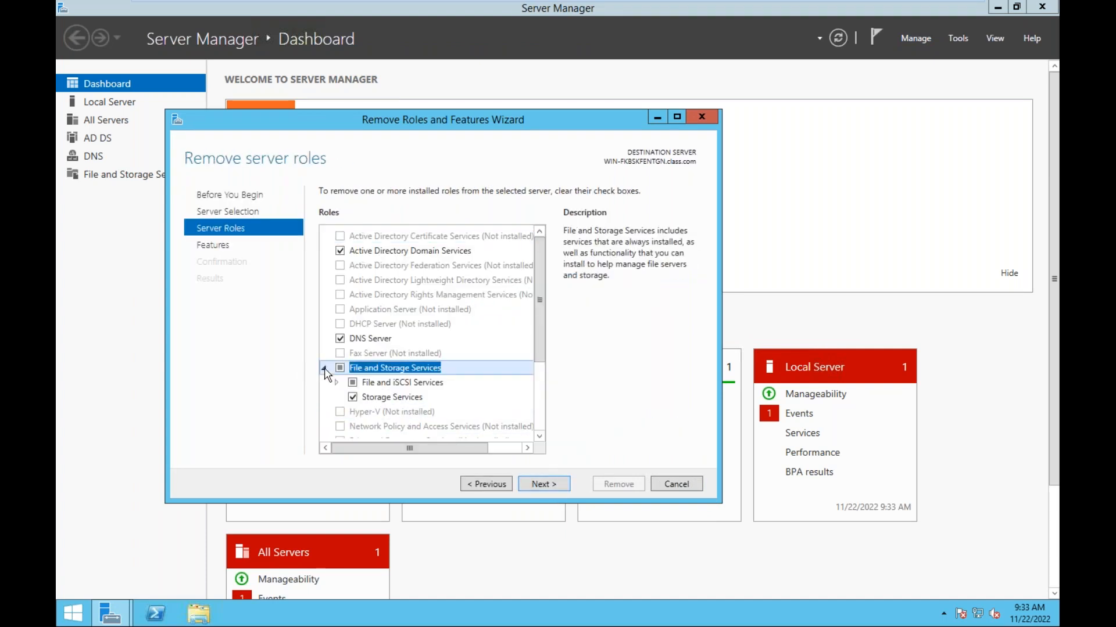
scroll(405, 400, "down", 3)
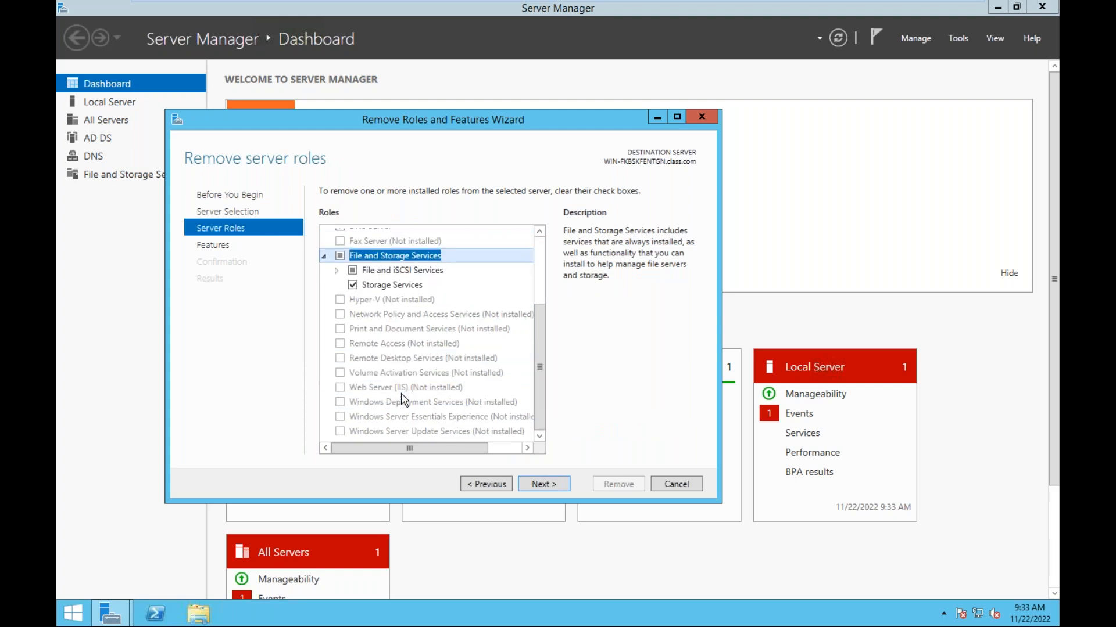
left_click(336, 271)
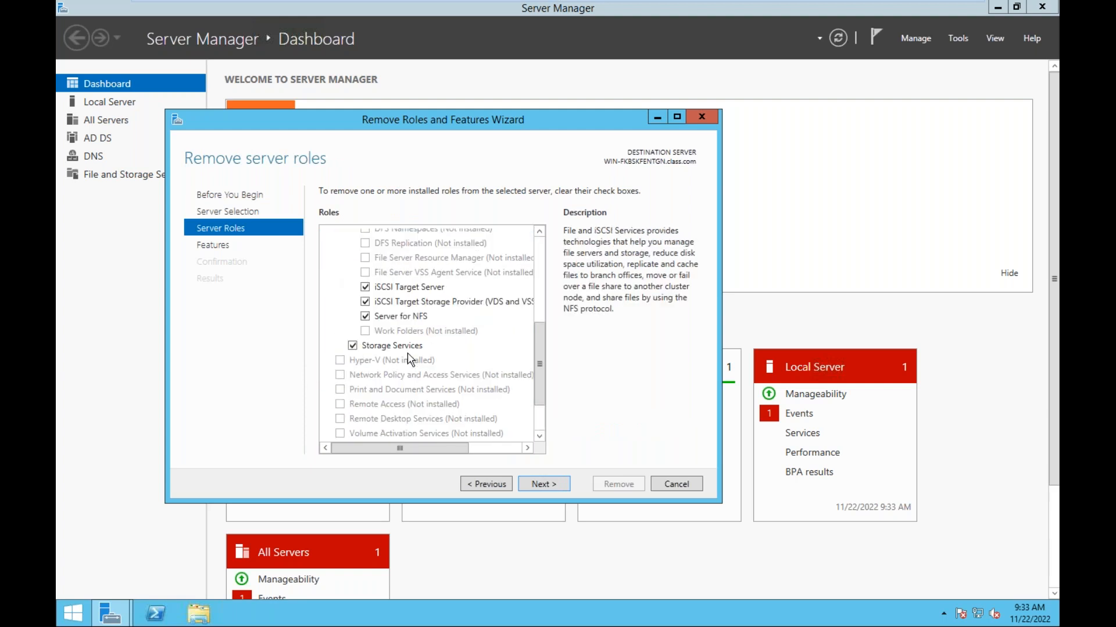
left_click(365, 316)
left_click(418, 421)
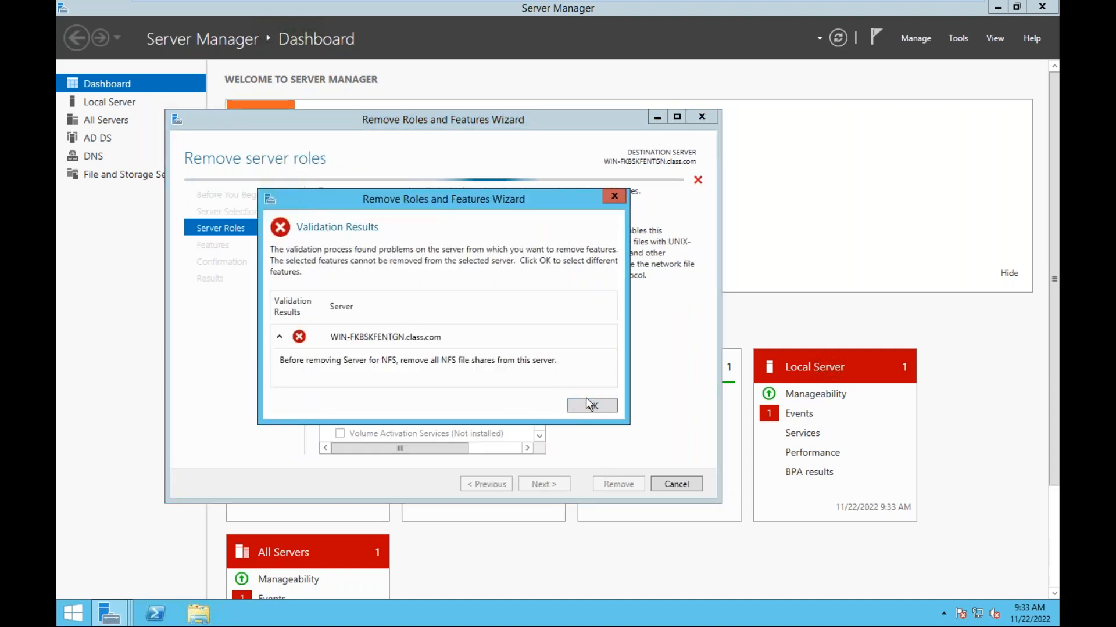
left_click(589, 406)
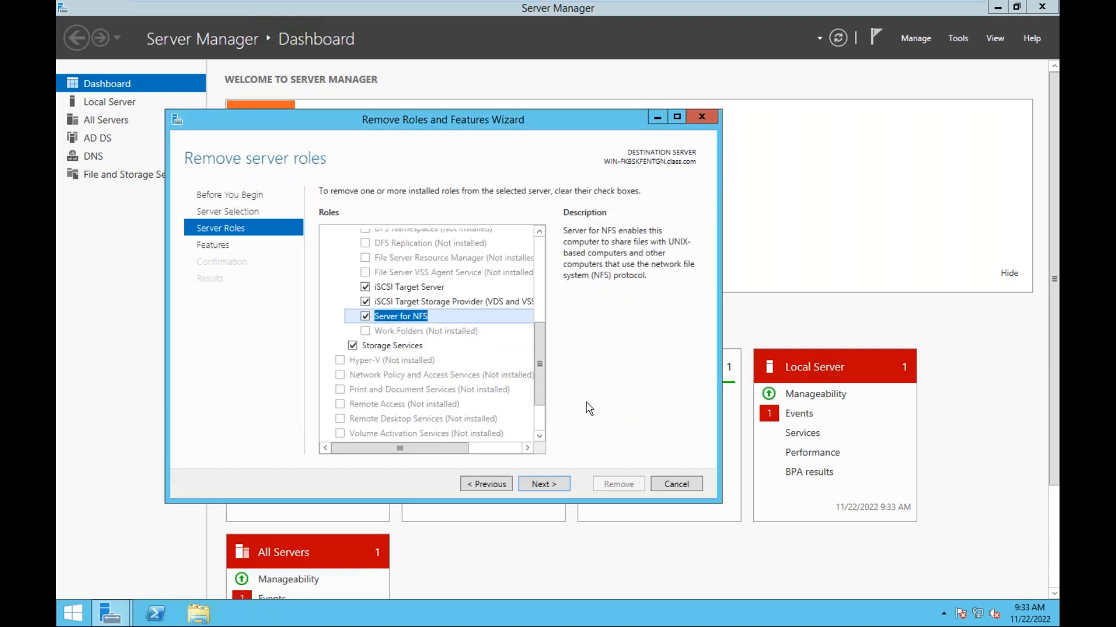
- Try again to remove Server for NFS, this time with the option to remove management tools cleared
left_click(365, 316)
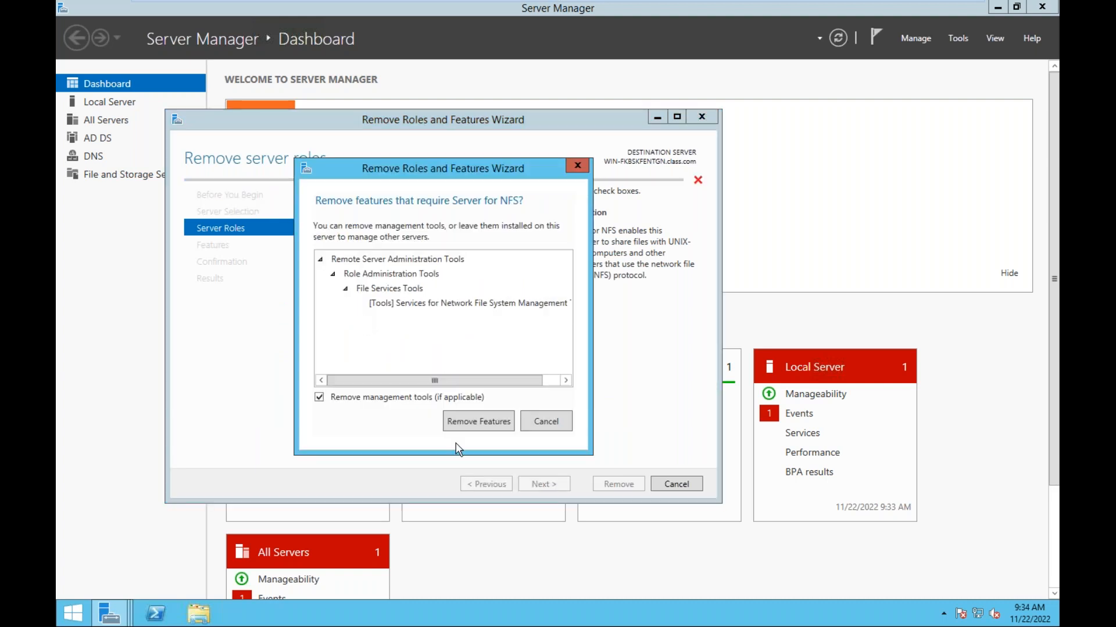
left_click(319, 397)
left_click(487, 423)
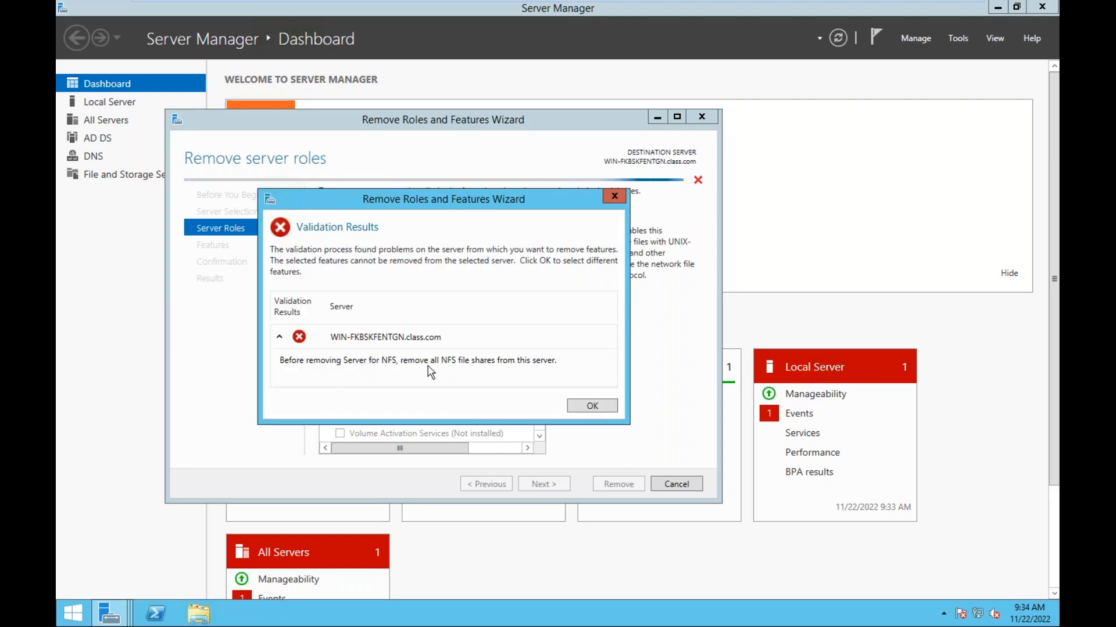
left_click(592, 405)
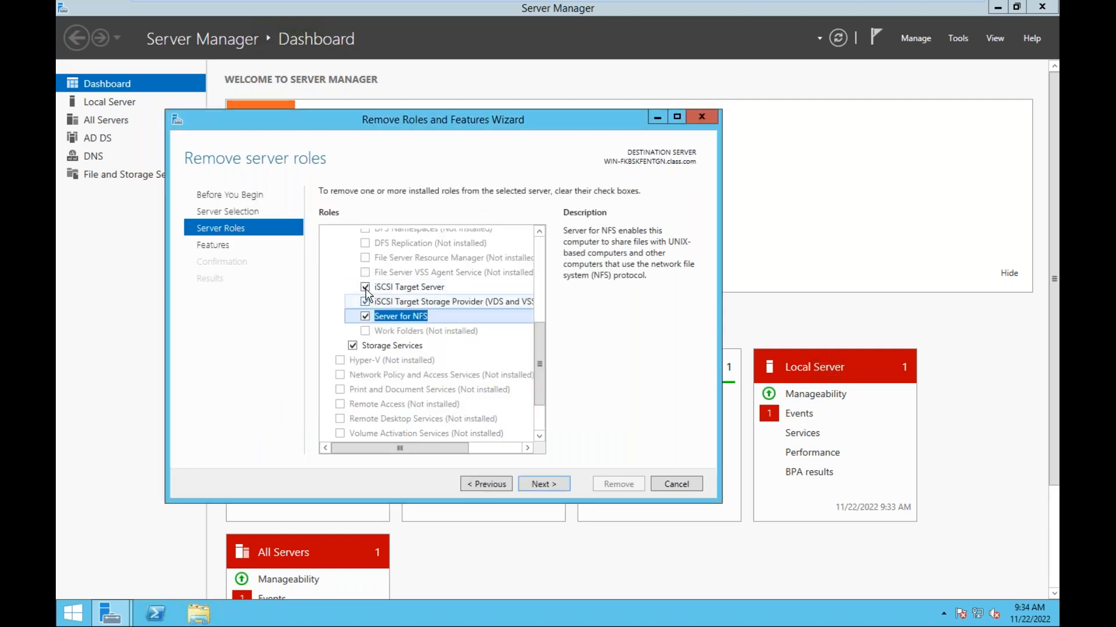
- Try to remove the Storage Services and File Server role services, dismissing each validation result
left_click(352, 347)
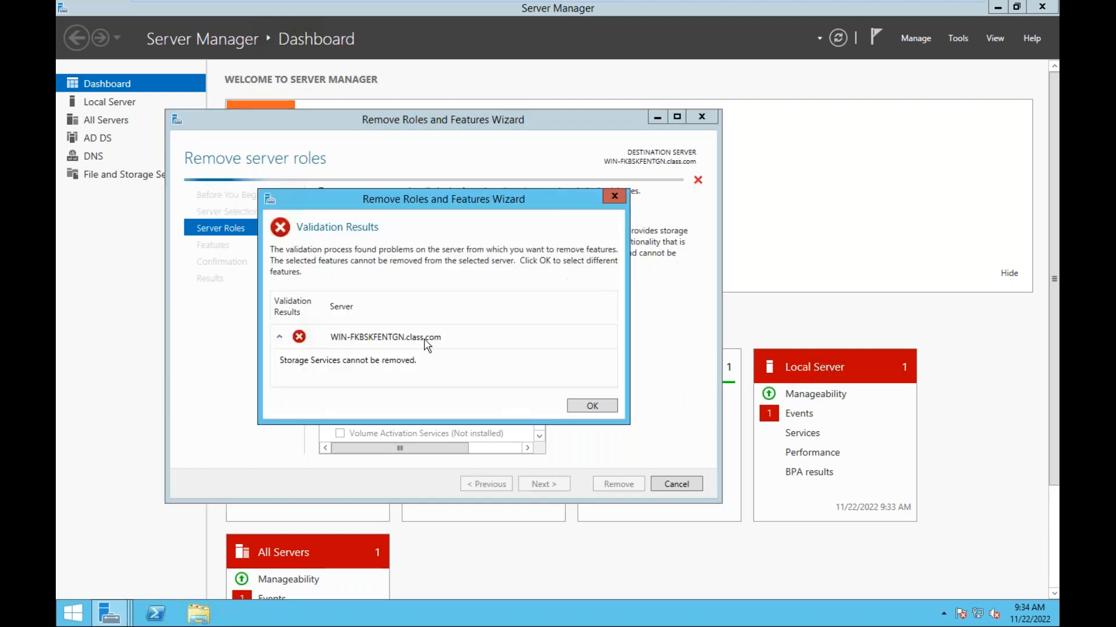
left_click(592, 405)
scroll(394, 349, "up", 5)
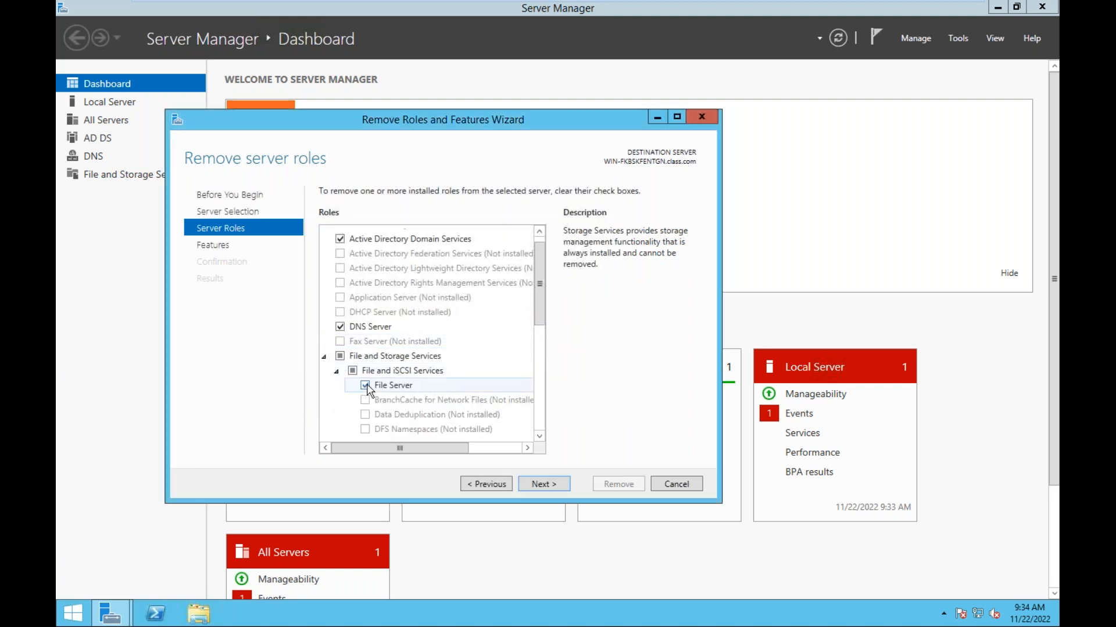
left_click(365, 386)
left_click(477, 421)
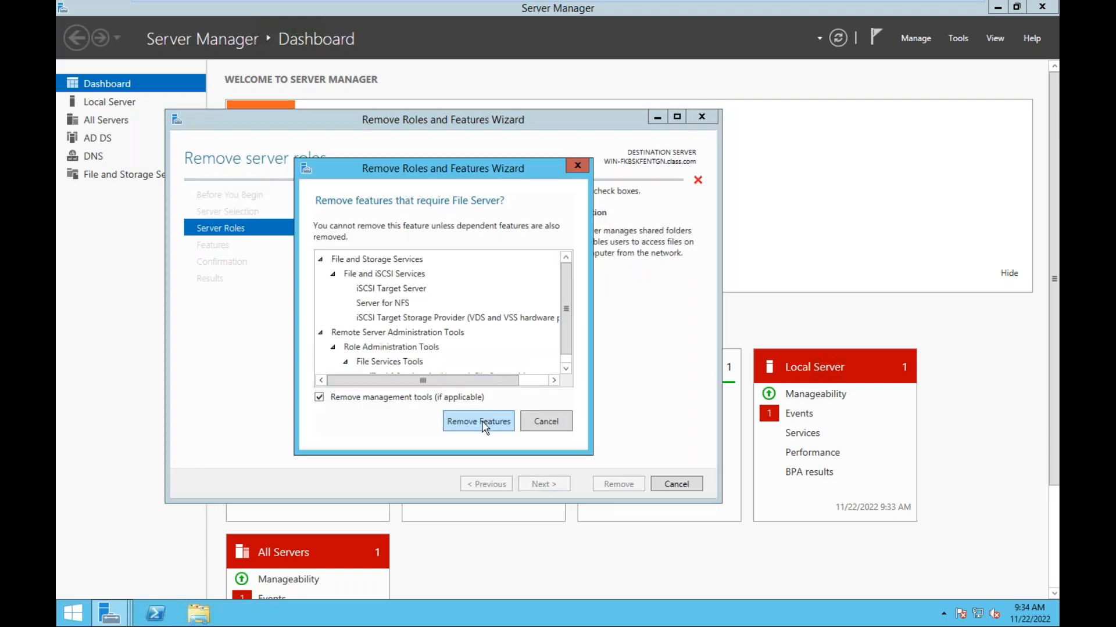
left_click(591, 405)
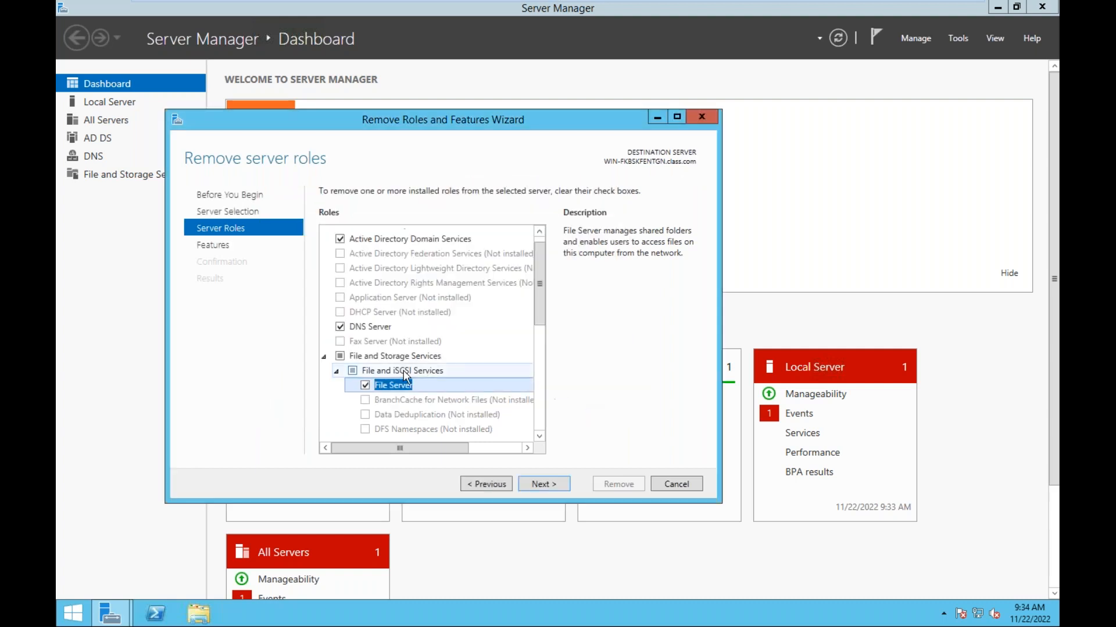
- Try to remove the whole File and iSCSI Services group, followed by another attempt at File Server with its dependent features
left_click(352, 371)
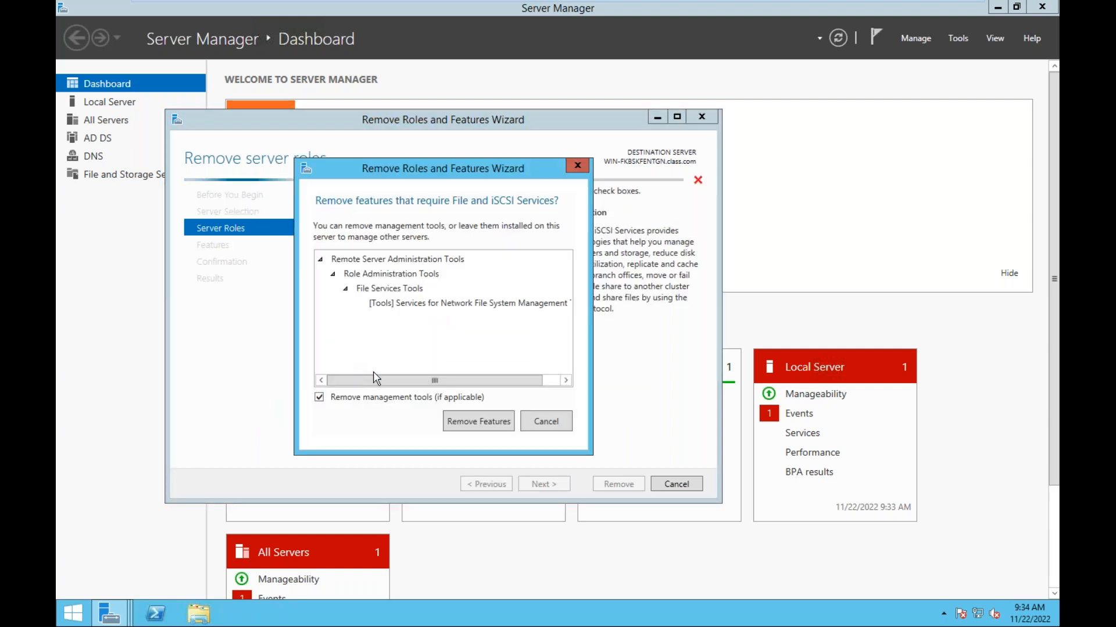
left_click(472, 428)
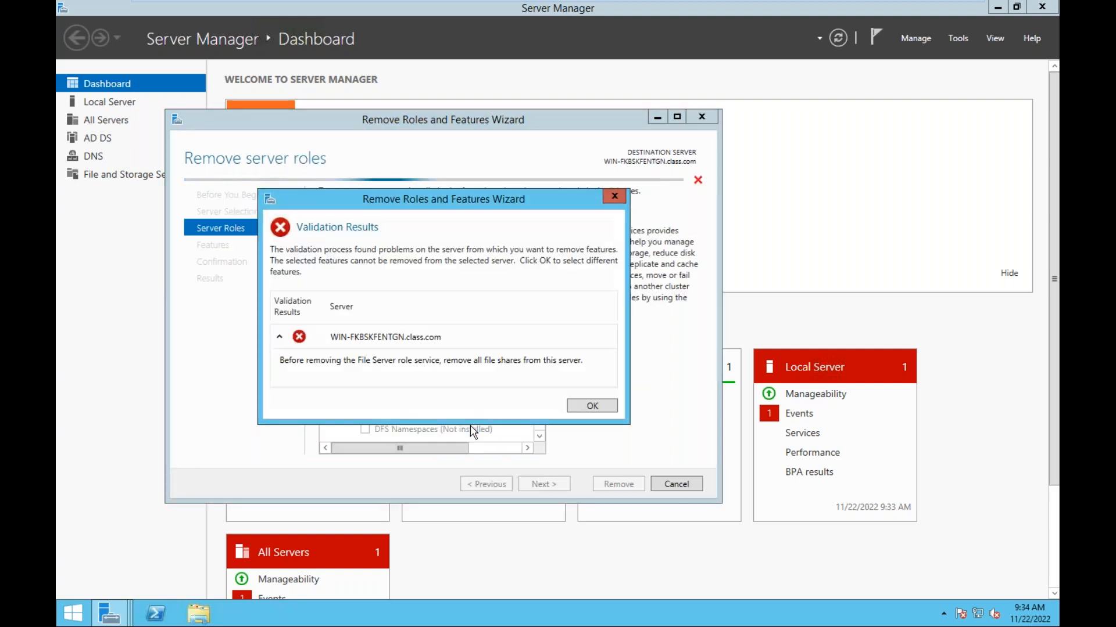
left_click(592, 406)
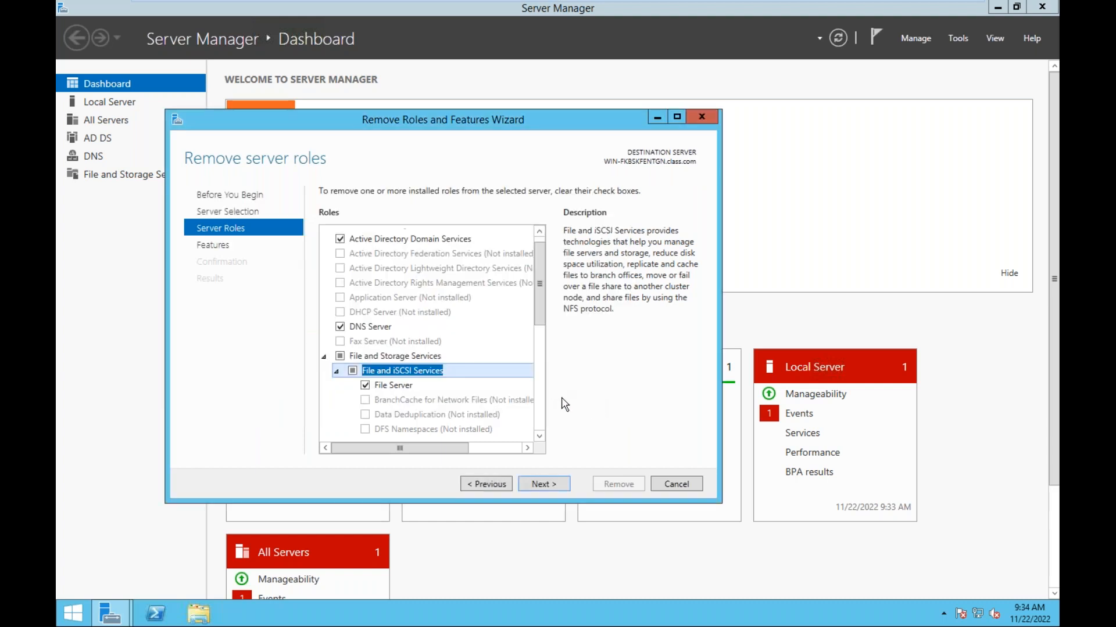
left_click(365, 387)
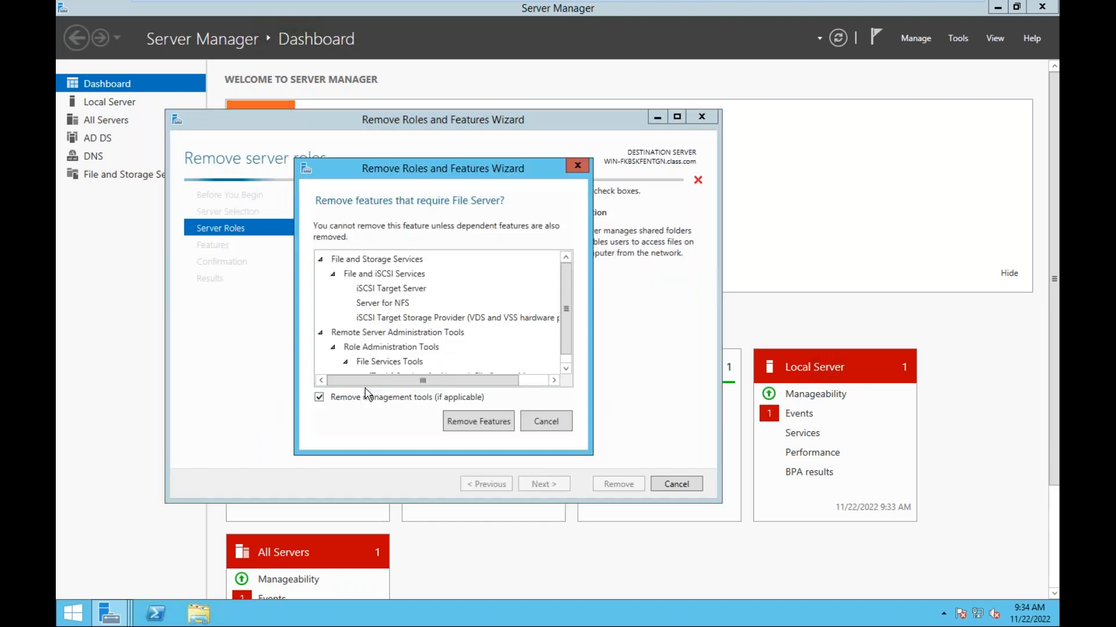
left_click(480, 420)
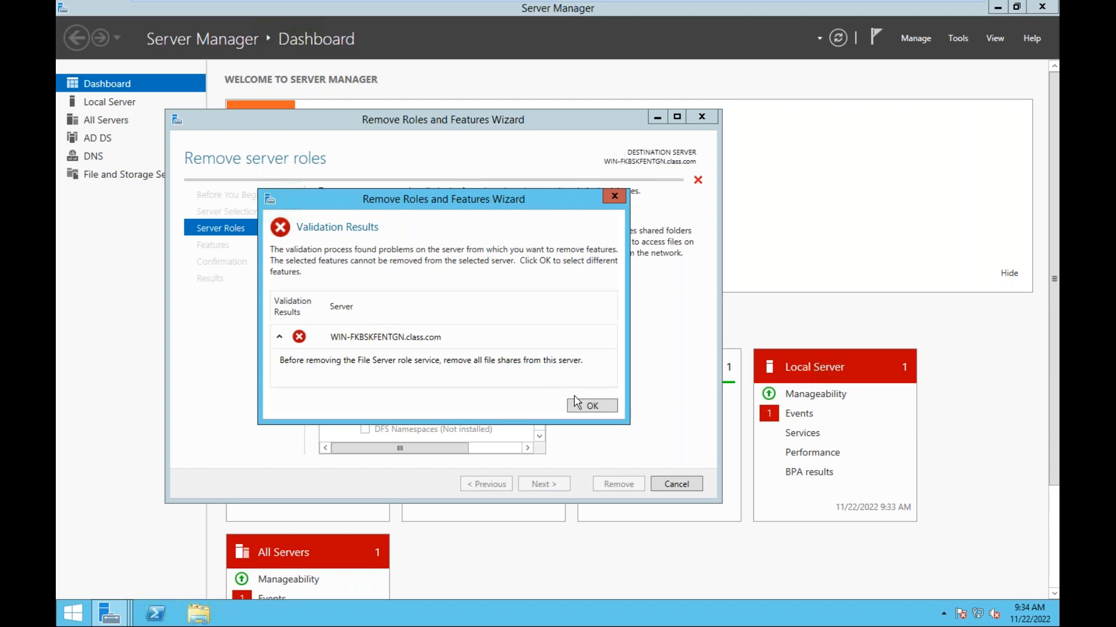
- Open the nfs folder on New Volume (E:) to check its contents and full path, closing the window when done
left_click(198, 614)
left_click(628, 392)
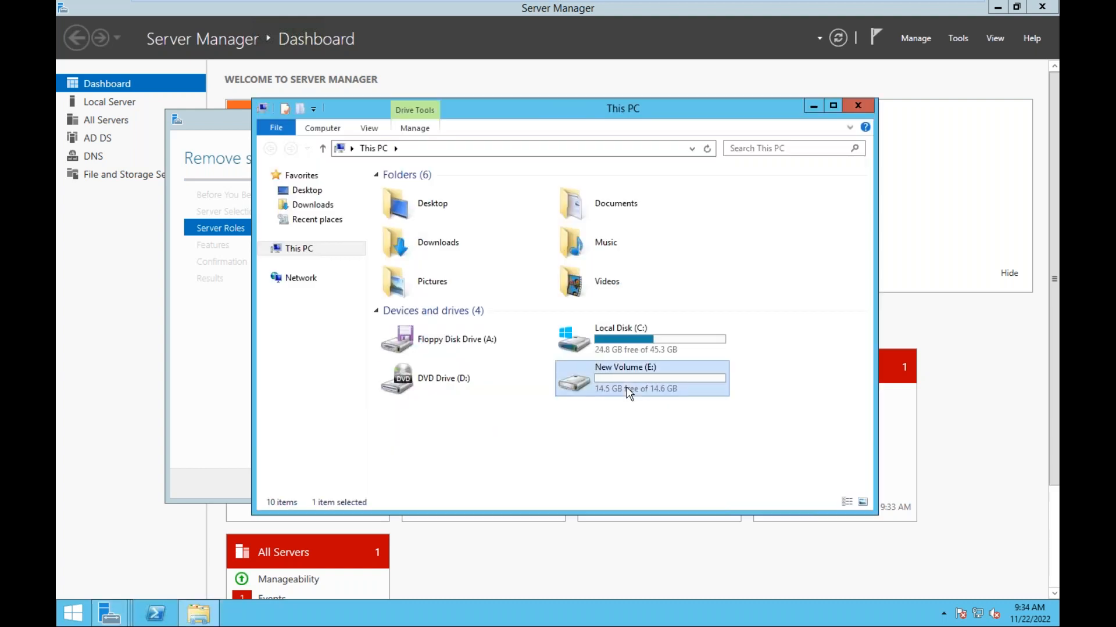
double_click(628, 392)
left_click(400, 197)
right_click(403, 198)
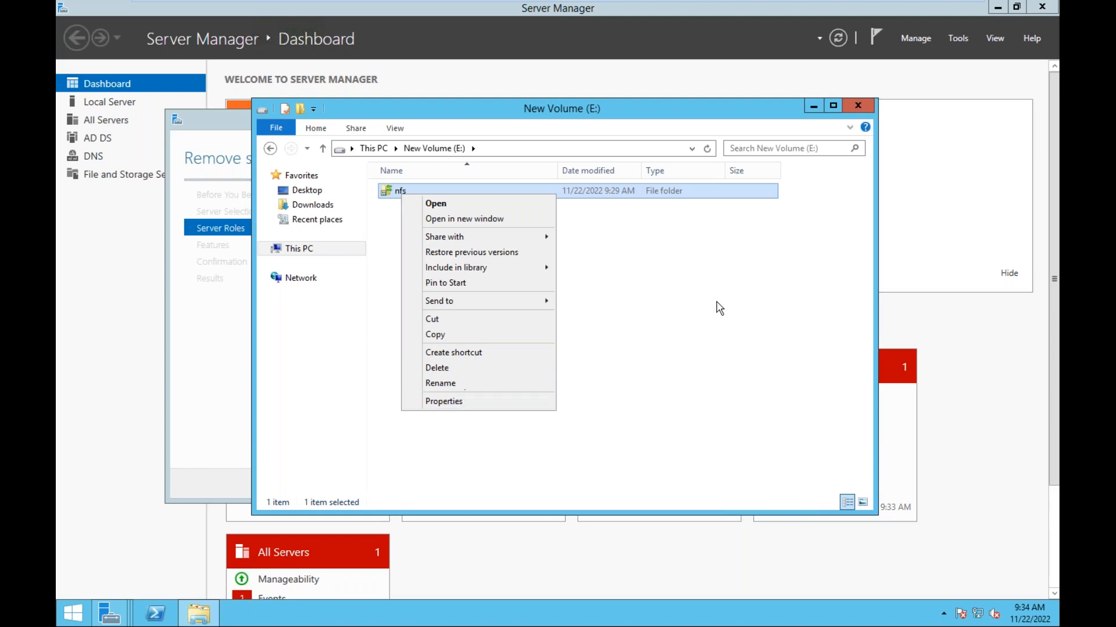
left_click(667, 271)
double_click(430, 194)
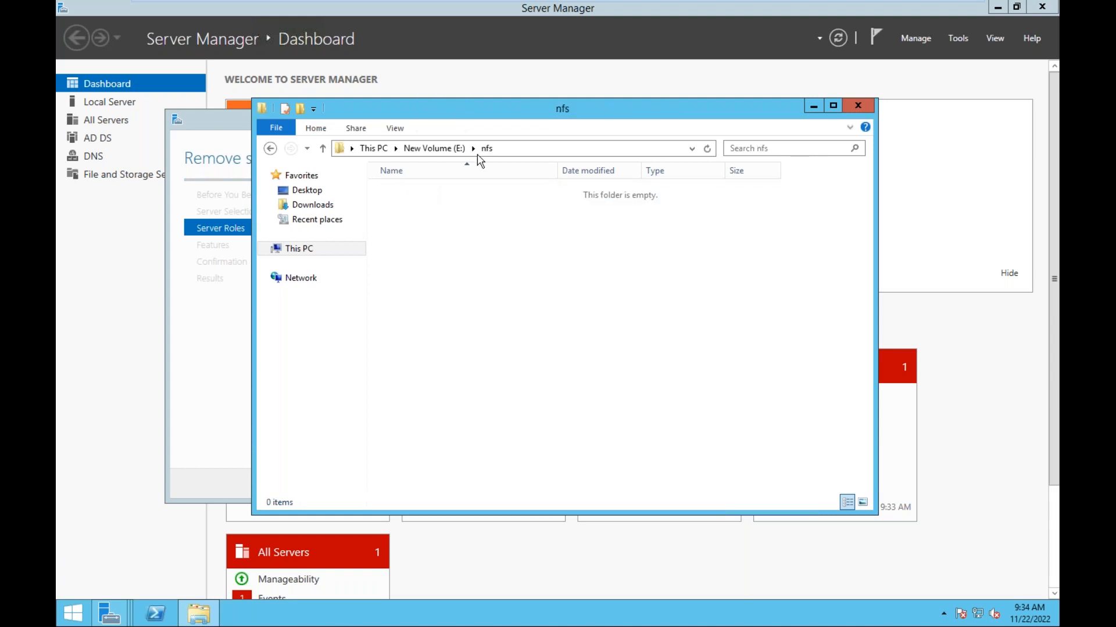
left_click(524, 148)
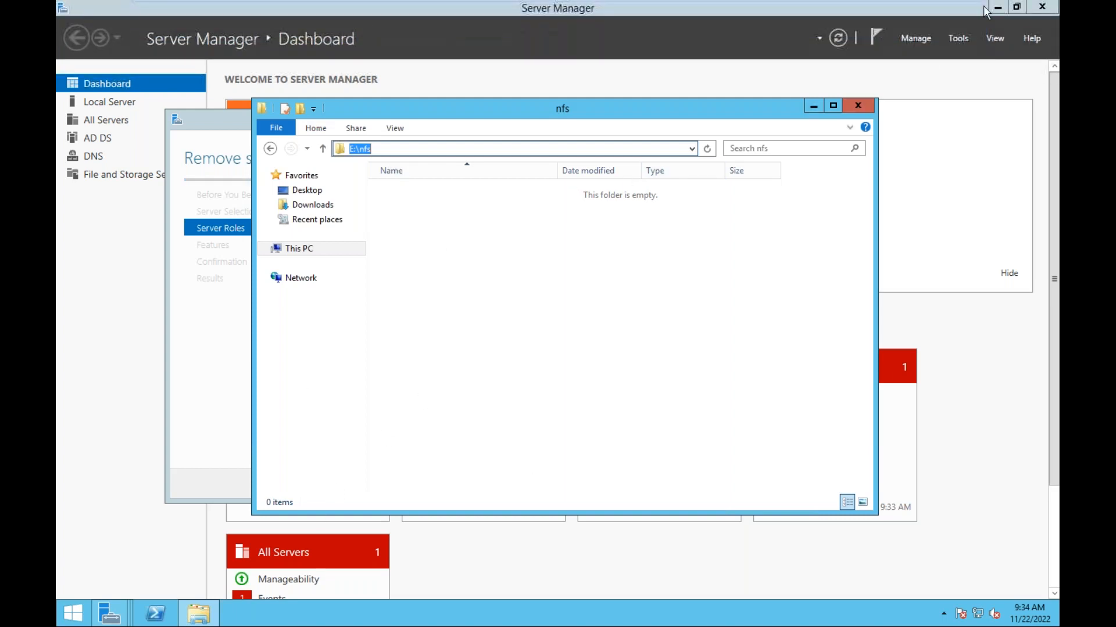
left_click(857, 105)
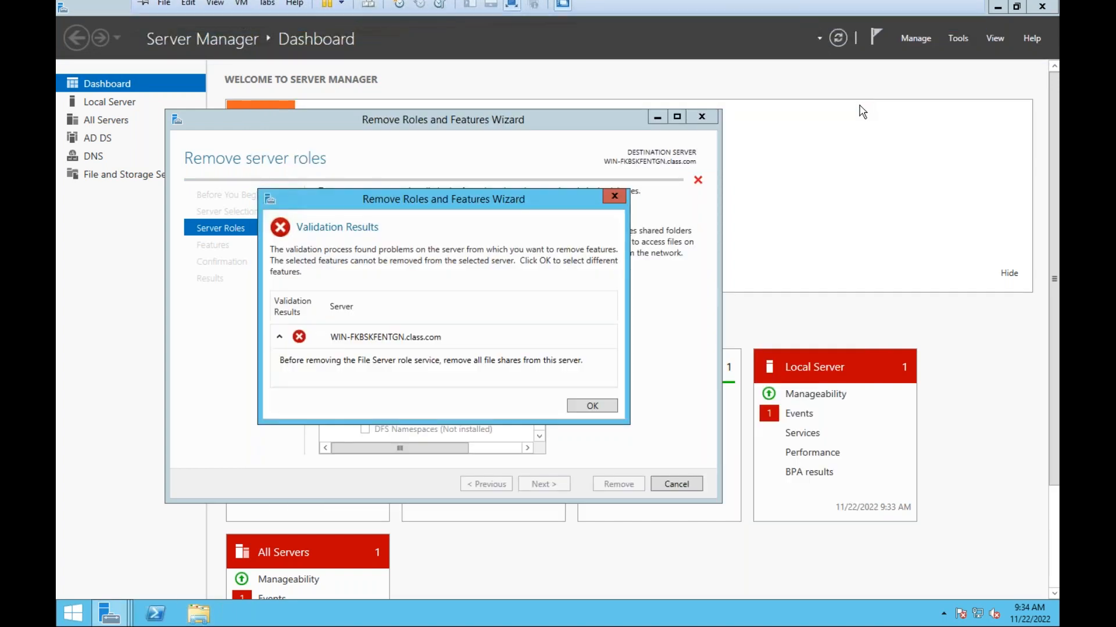
- Dismiss the validation results and close both the Remove Roles and Features Wizard and Server Manager
left_click(594, 404)
left_click(701, 116)
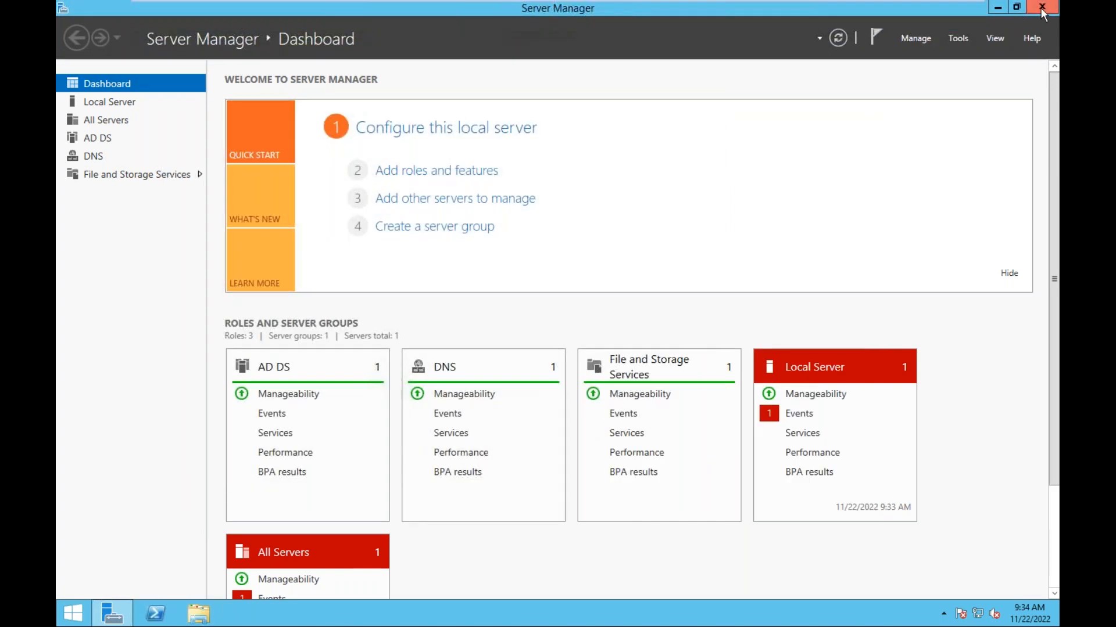
left_click(1043, 11)
- Switch to the VMware ESXi web client and dismiss the failed NFS mount notification
mouse_move(783, 3)
left_click(933, 8)
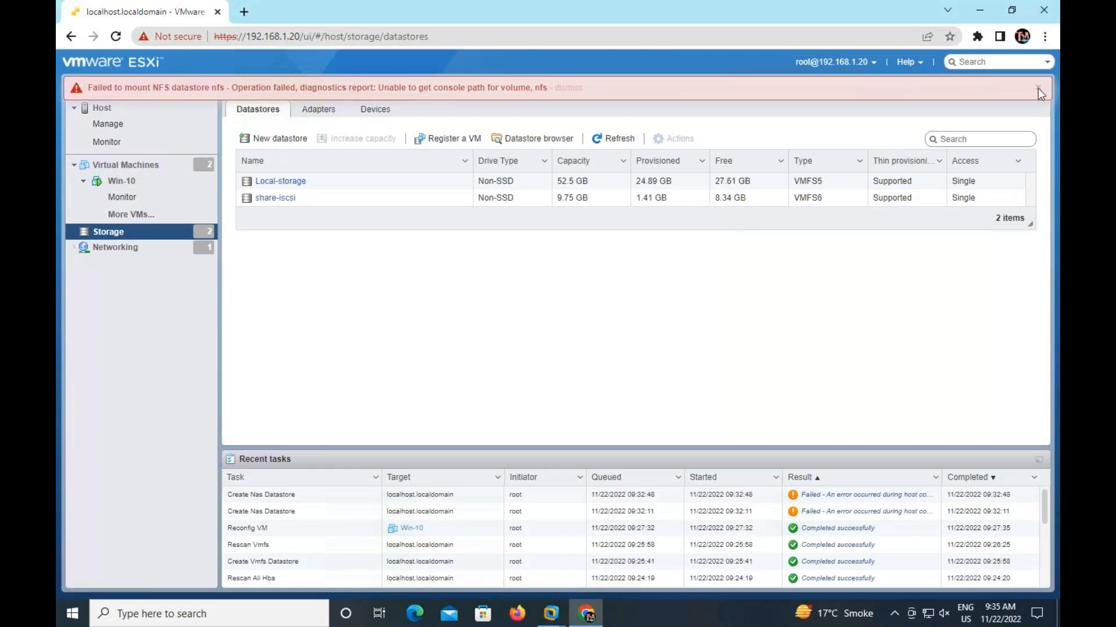
left_click(1039, 88)
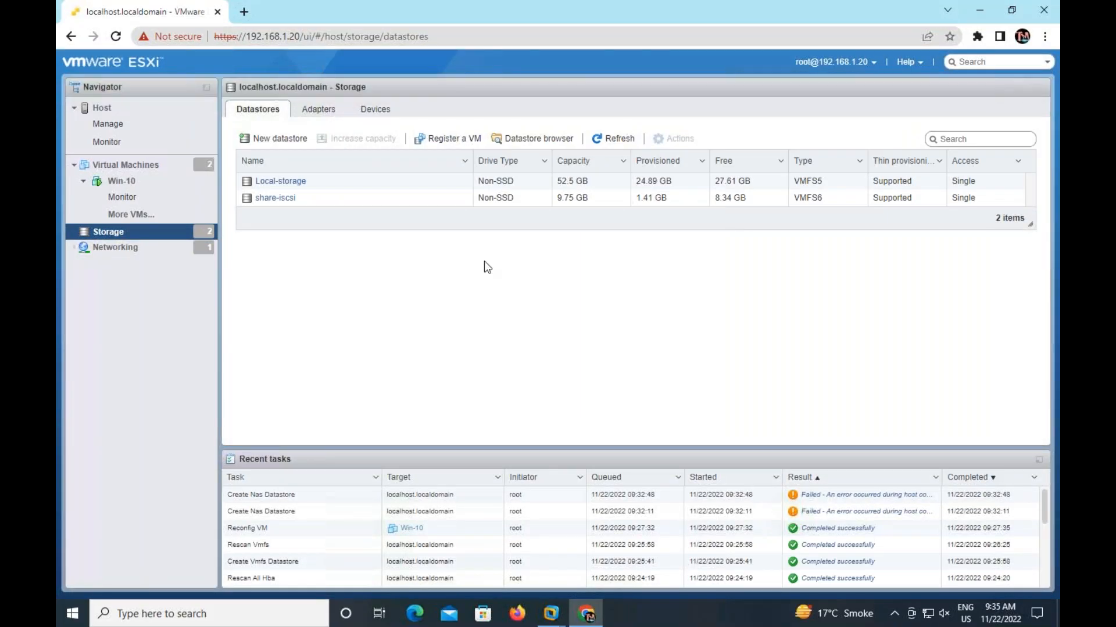
- Start a new datastore that mounts an NFS datastore, named testnfs, with 192.168.1.99 as the NFS server
left_click(279, 139)
left_click(436, 266)
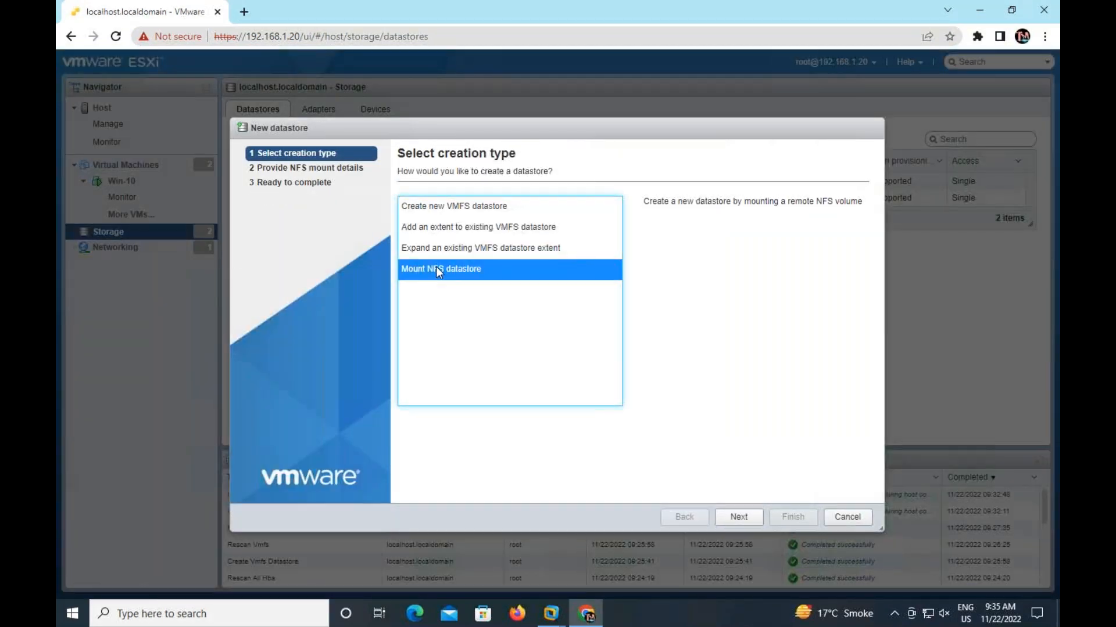
left_click(738, 517)
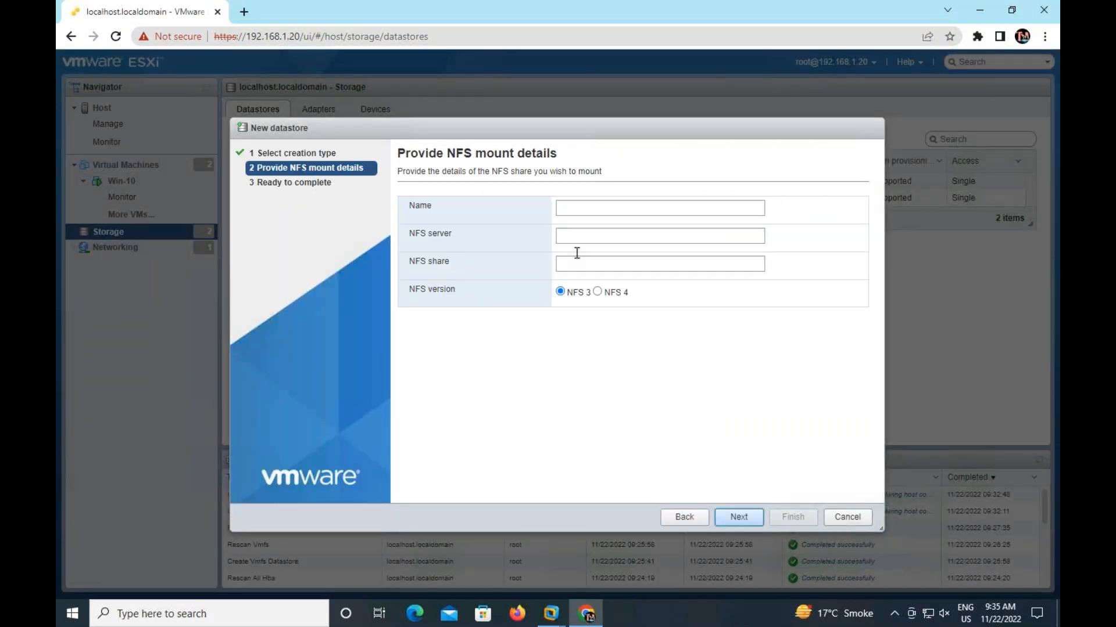
left_click(581, 213)
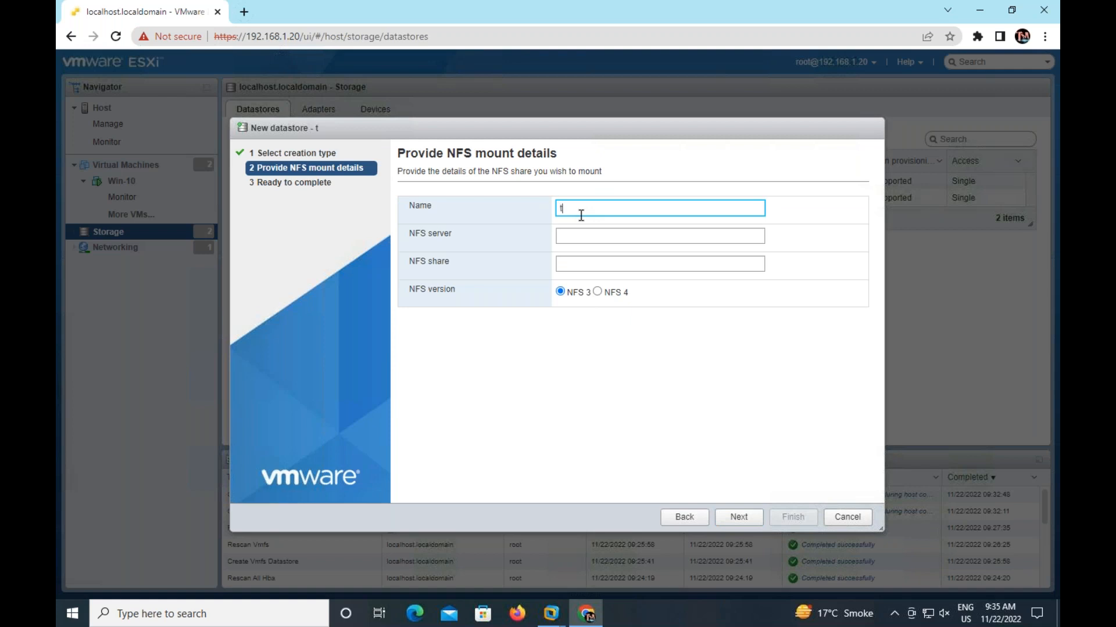
type("testnfs")
left_click(619, 235)
type("192.168.1.99")
- Set the NFS share to E:\NFS and finish the datastore wizard, keeping NFS 3
left_click(615, 262)
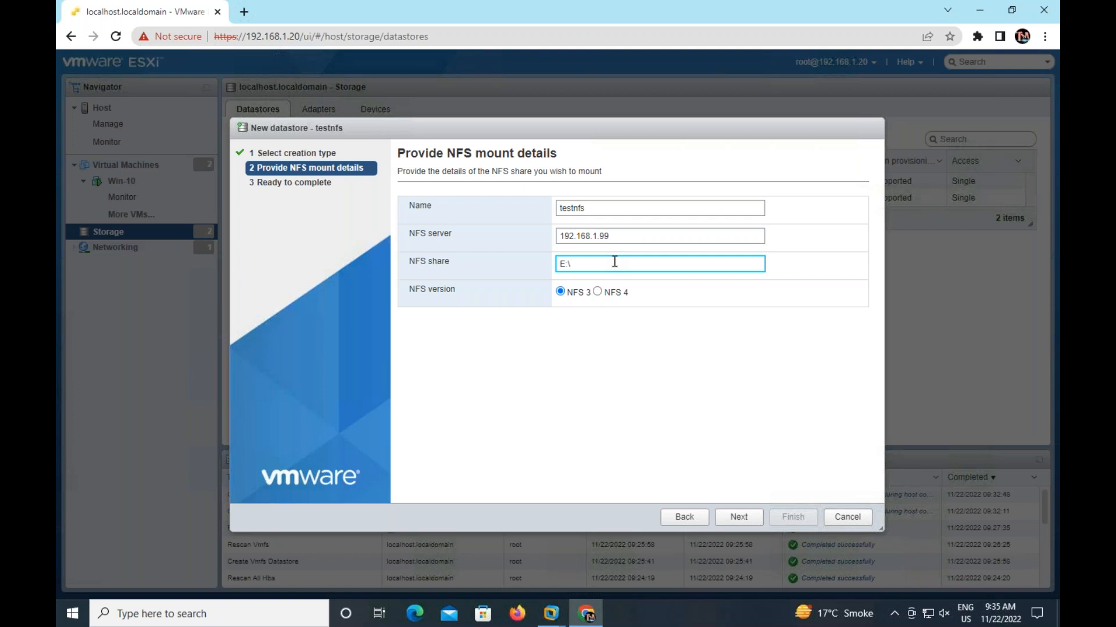
type("E:\\NFS")
left_click(736, 517)
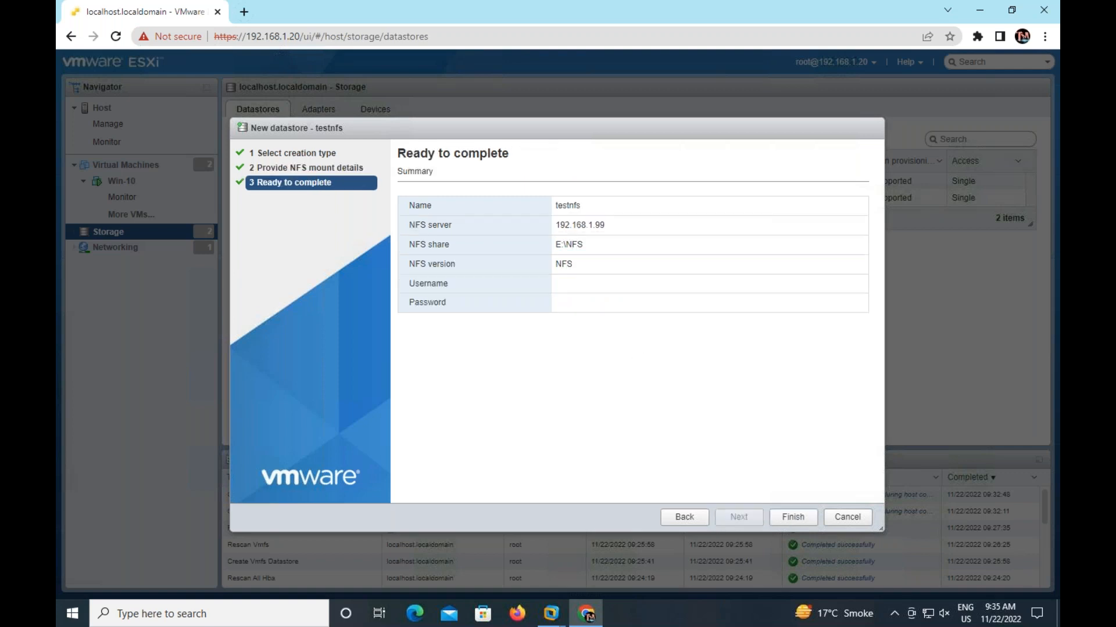
left_click(794, 517)
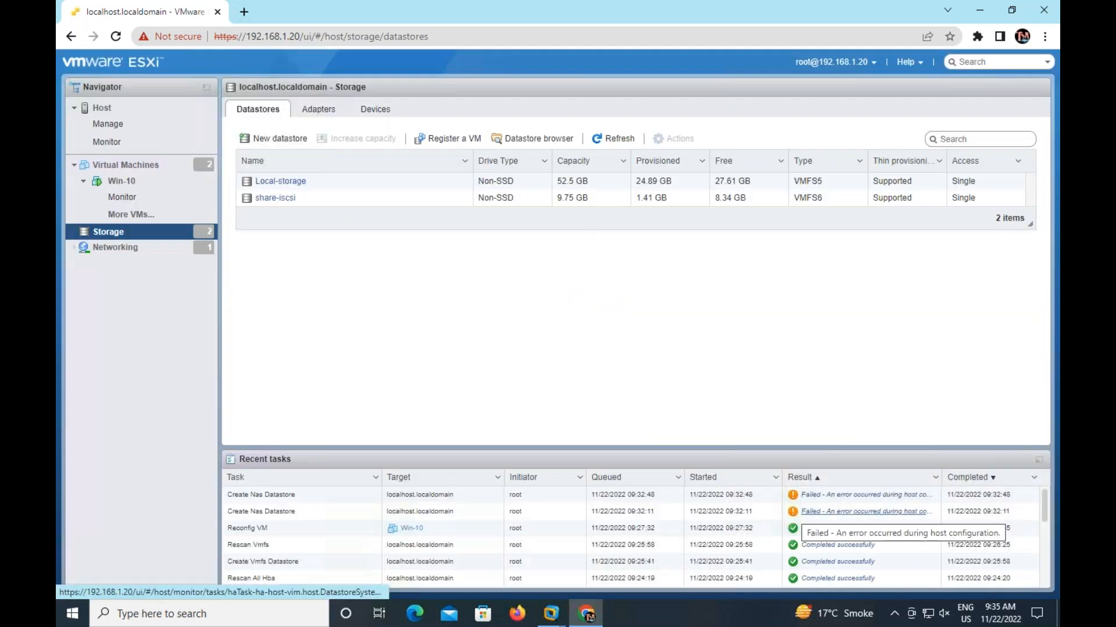
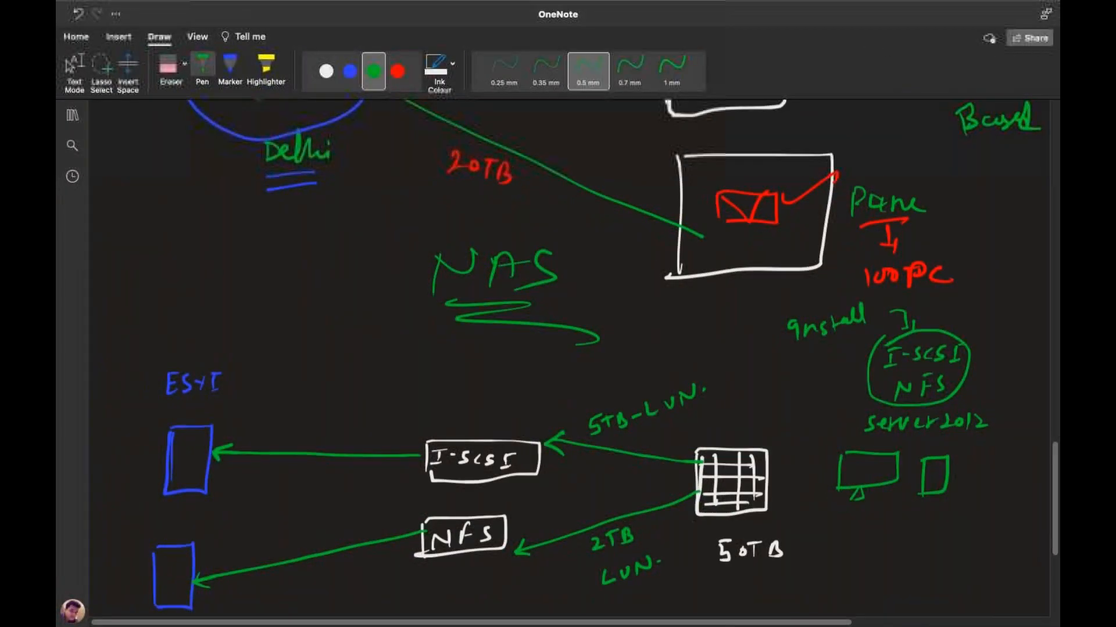
- Switch to OneNote and handwrite the heading "Configure Domain for ESXI" in blue ink on a blank area below the storage diagram
scroll(558, 349, "down", 5)
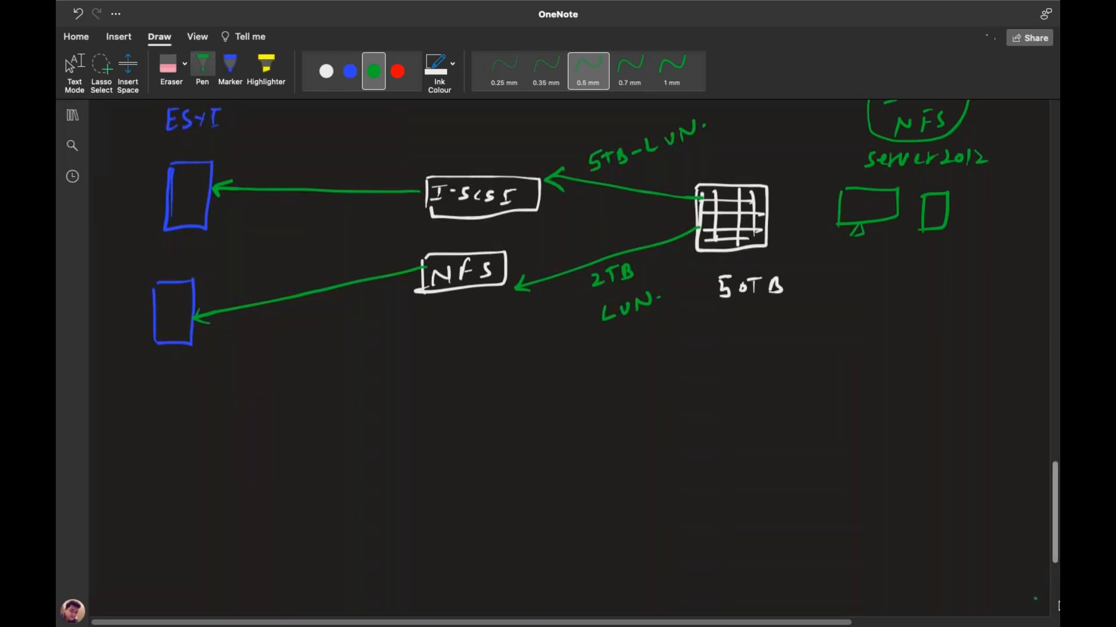
scroll(384, 206, "down", 5)
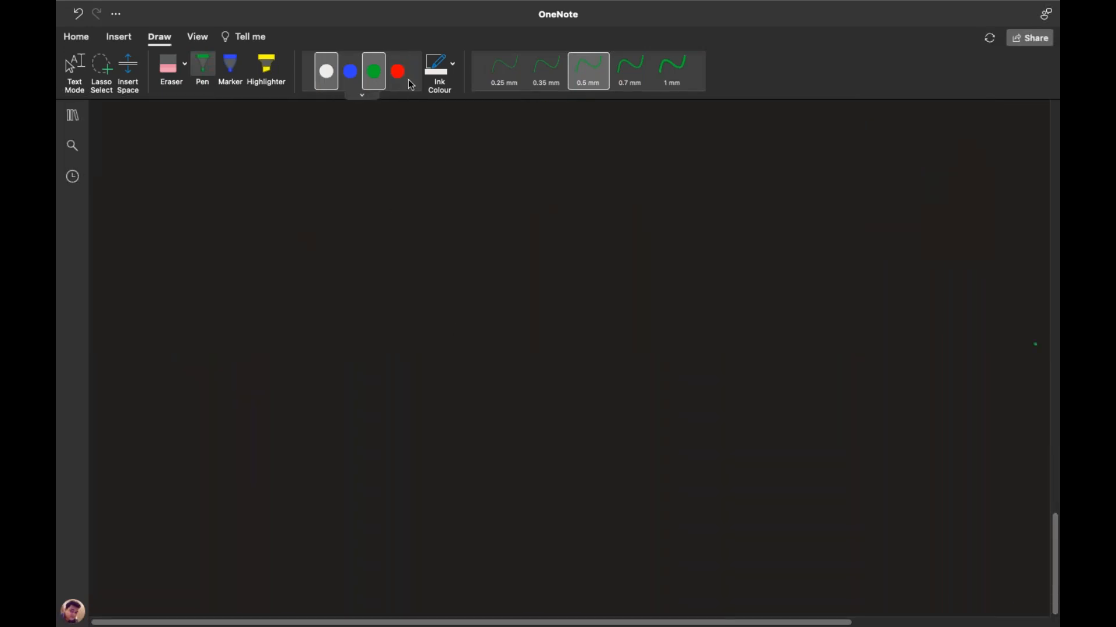
left_click(349, 71)
mouse_move(441, 140)
left_mouse_down()
mouse_move(428, 152)
mouse_move(440, 158)
left_mouse_up()
mouse_move(447, 149)
left_mouse_down()
mouse_move(464, 157)
mouse_move(479, 142)
mouse_move(501, 180)
mouse_move(548, 152)
mouse_move(581, 169)
mouse_move(669, 174)
left_mouse_up()
left_click(648, 172)
mouse_move(671, 175)
left_mouse_down()
mouse_move(710, 176)
mouse_move(723, 150)
left_mouse_up()
mouse_move(731, 160)
left_mouse_down()
mouse_move(728, 173)
mouse_move(738, 170)
left_mouse_up()
mouse_move(735, 174)
left_mouse_down()
mouse_move(749, 162)
mouse_move(810, 177)
mouse_move(799, 177)
left_mouse_up()
mouse_move(819, 164)
left_mouse_down()
mouse_move(812, 178)
mouse_move(832, 162)
left_mouse_up()
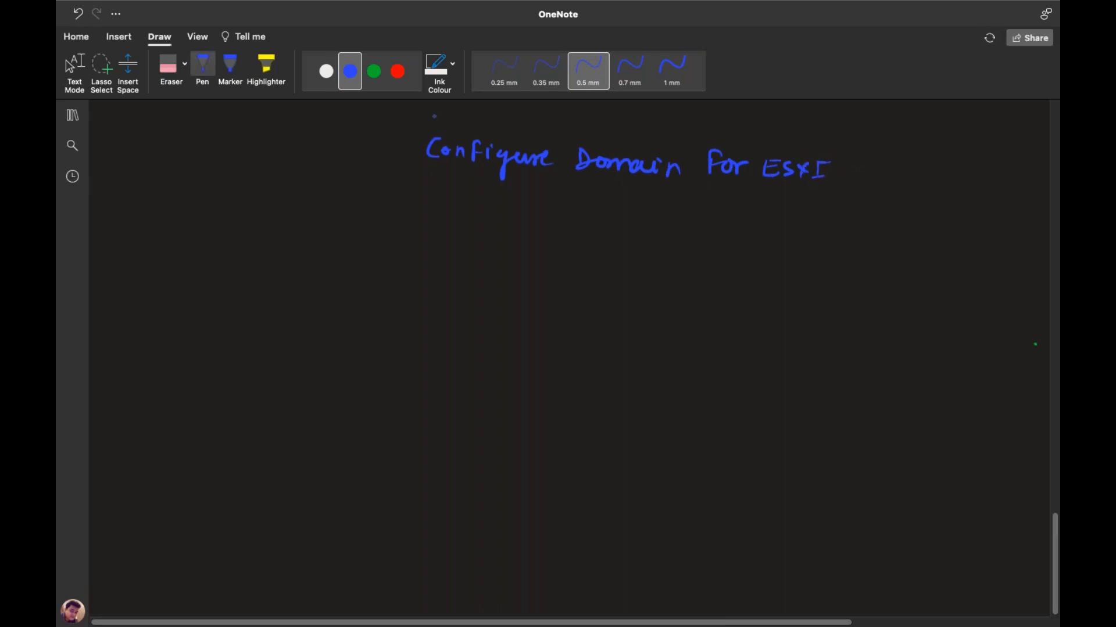
- Draw a server box below the heading in red ink and handwrite the label "ESXI-Host" above it
left_click(397, 71)
left_click_drag(154, 292, 150, 348)
mouse_move(153, 291)
left_mouse_down()
mouse_move(176, 293)
mouse_move(150, 349)
left_mouse_up()
mouse_move(167, 261)
left_mouse_down()
mouse_move(177, 276)
mouse_move(177, 260)
left_mouse_up()
left_click_drag(166, 268, 203, 277)
left_click_drag(203, 263, 194, 277)
mouse_move(212, 262)
left_mouse_down()
mouse_move(211, 273)
mouse_move(234, 268)
left_mouse_up()
mouse_move(239, 260)
left_mouse_down()
mouse_move(238, 274)
mouse_move(262, 268)
left_mouse_up()
mouse_move(279, 262)
left_mouse_down()
mouse_move(272, 273)
mouse_move(290, 277)
left_mouse_up()
left_click_drag(286, 266, 294, 264)
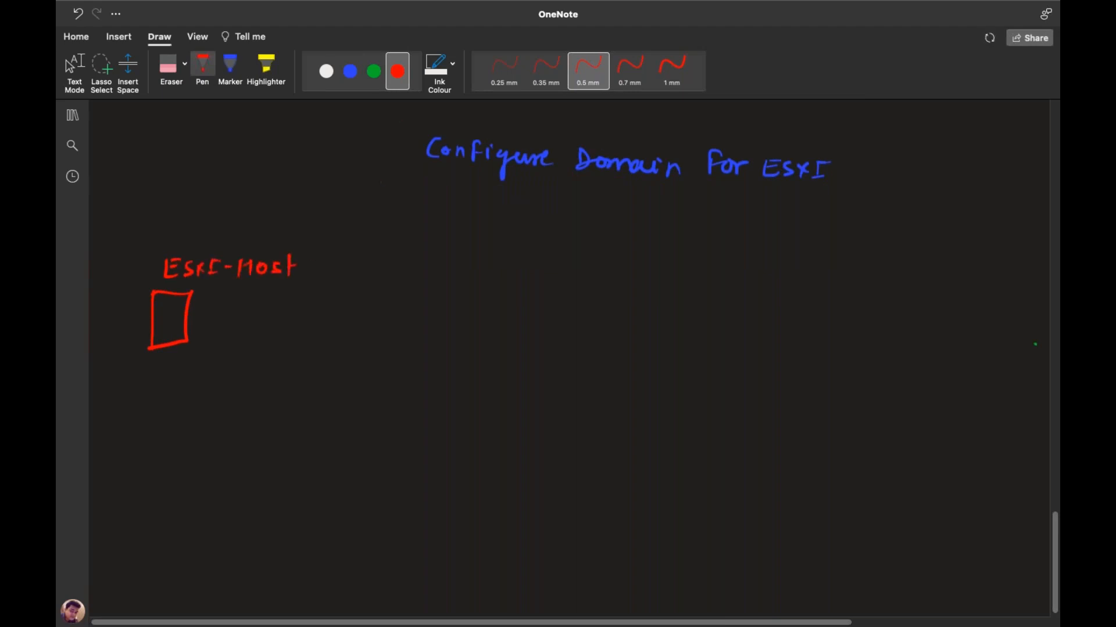
- Draw a computer in white ink opposite the ESXI-Host box, labelled "server2012" above and "Class.com" below
left_click(326, 71)
mouse_move(654, 279)
left_mouse_down()
mouse_move(695, 311)
mouse_move(649, 313)
mouse_move(686, 322)
mouse_move(669, 324)
left_mouse_up()
left_click_drag(657, 252, 780, 265)
left_click_drag(788, 253, 803, 265)
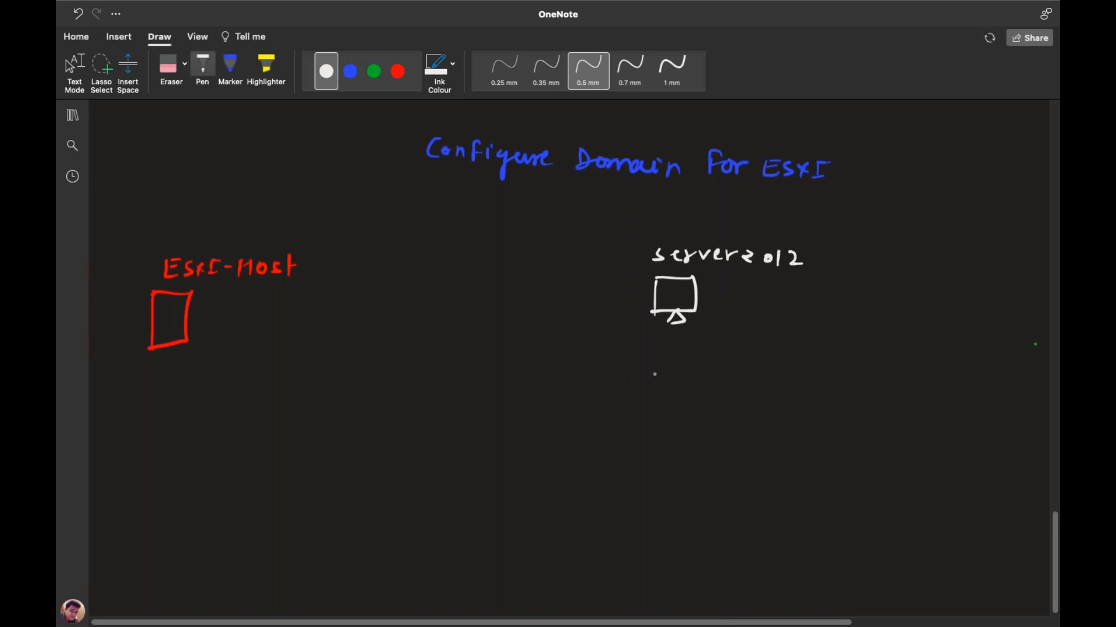
left_click_drag(657, 354, 652, 366)
mouse_move(685, 359)
left_mouse_down()
mouse_move(727, 356)
mouse_move(733, 372)
mouse_move(777, 367)
mouse_move(747, 368)
left_mouse_up()
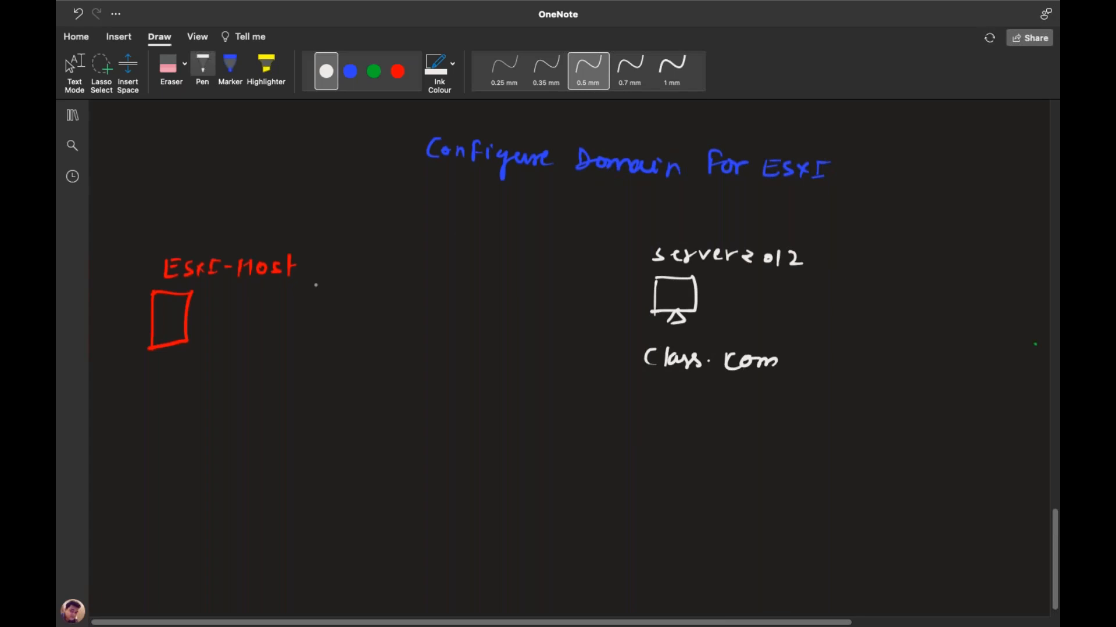
- Draw a green arrow from server2012 to ESXI-Host and handwrite "Convert/make member of Class.com" below the host
left_click(375, 74)
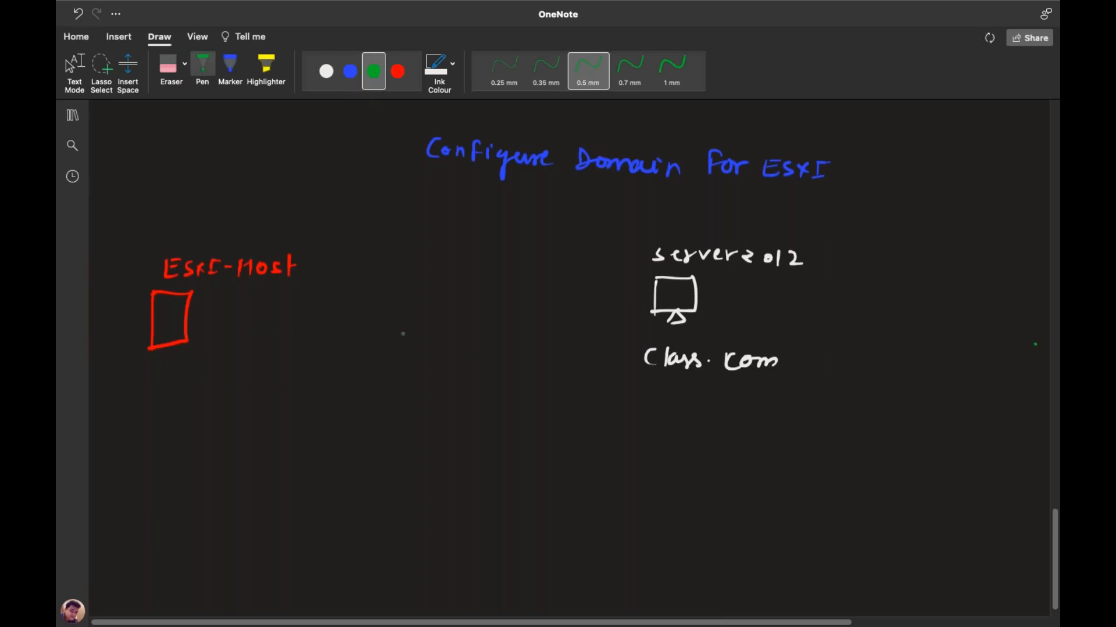
mouse_move(650, 306)
left_mouse_down()
mouse_move(197, 301)
mouse_move(208, 291)
left_mouse_up()
mouse_move(154, 372)
left_mouse_down()
mouse_move(155, 385)
mouse_move(165, 378)
left_mouse_up()
left_click_drag(168, 377, 194, 376)
left_click_drag(196, 381, 206, 384)
left_click_drag(208, 376, 217, 376)
mouse_move(222, 368)
left_mouse_down()
mouse_move(220, 384)
mouse_move(245, 395)
mouse_move(302, 385)
mouse_move(370, 394)
left_mouse_up()
left_click(318, 390)
mouse_move(373, 395)
left_mouse_down()
mouse_move(381, 382)
mouse_move(413, 397)
mouse_move(426, 387)
mouse_move(462, 413)
mouse_move(478, 373)
left_mouse_up()
mouse_move(216, 414)
left_mouse_down()
mouse_move(204, 429)
mouse_move(224, 428)
left_mouse_up()
mouse_move(244, 418)
left_mouse_down()
mouse_move(237, 429)
mouse_move(289, 426)
left_mouse_up()
mouse_move(305, 417)
left_mouse_down()
mouse_move(297, 429)
mouse_move(363, 430)
left_mouse_up()
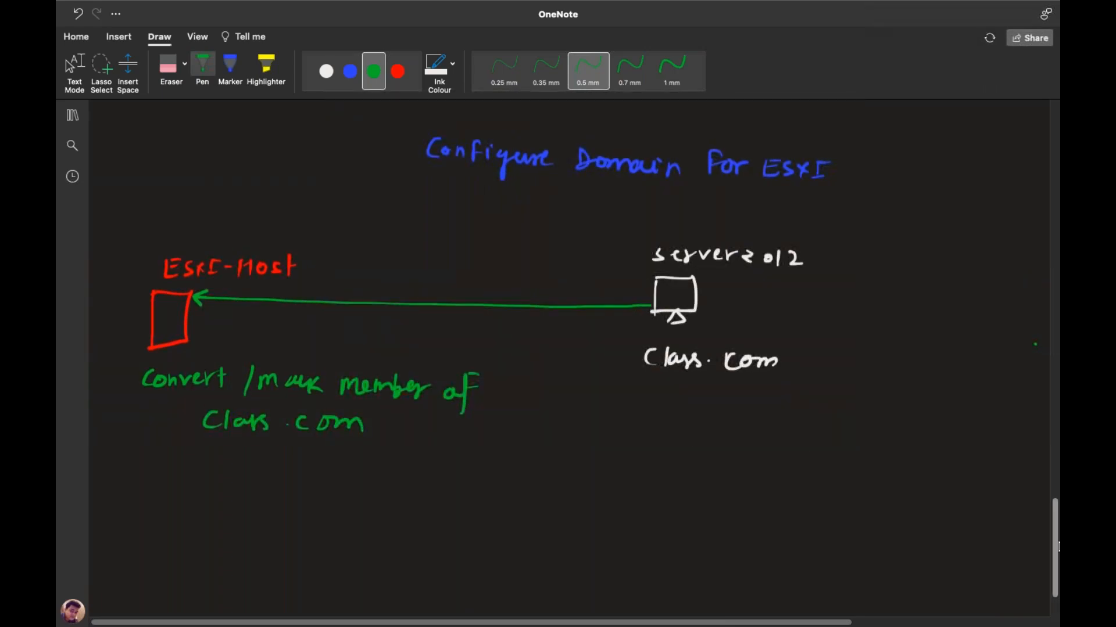
- Start a numbered list in blue ink below the diagram with "1- Name Resolution" and "2. Users/Permissions"
scroll(1054, 547, "down", 2)
left_click(350, 71)
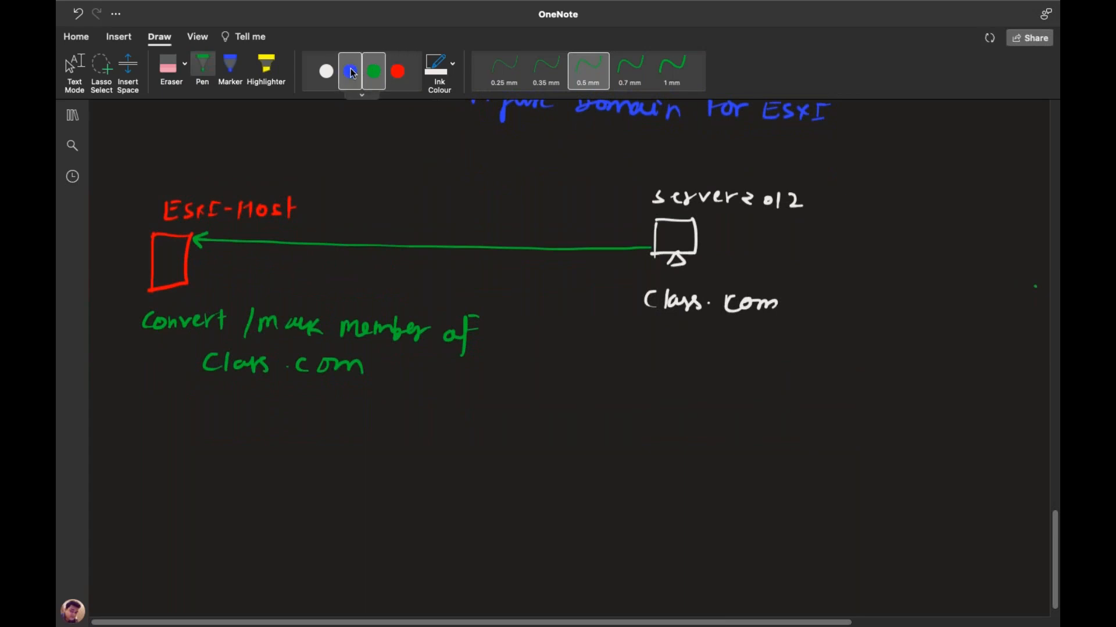
left_click_drag(417, 435, 416, 452)
mouse_move(424, 445)
left_mouse_down()
mouse_move(512, 442)
mouse_move(540, 459)
mouse_move(684, 448)
mouse_move(699, 462)
left_mouse_up()
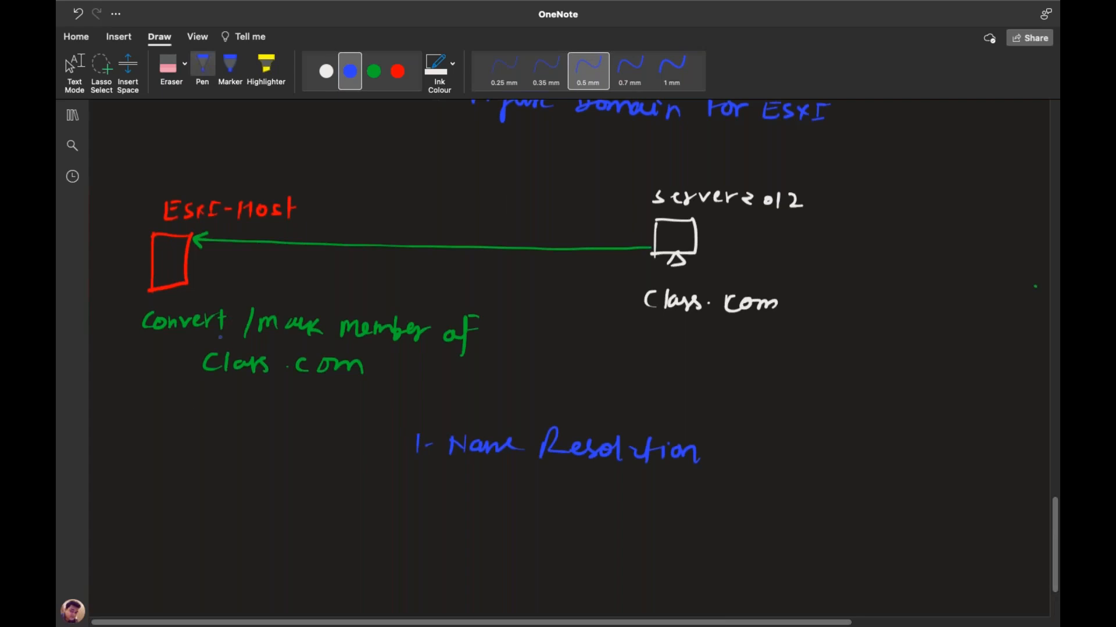
left_click(423, 505)
mouse_move(414, 490)
left_mouse_down()
mouse_move(418, 509)
mouse_move(467, 490)
left_mouse_up()
mouse_move(479, 488)
left_mouse_down()
mouse_move(473, 503)
mouse_move(504, 490)
mouse_move(529, 512)
mouse_move(708, 511)
left_mouse_up()
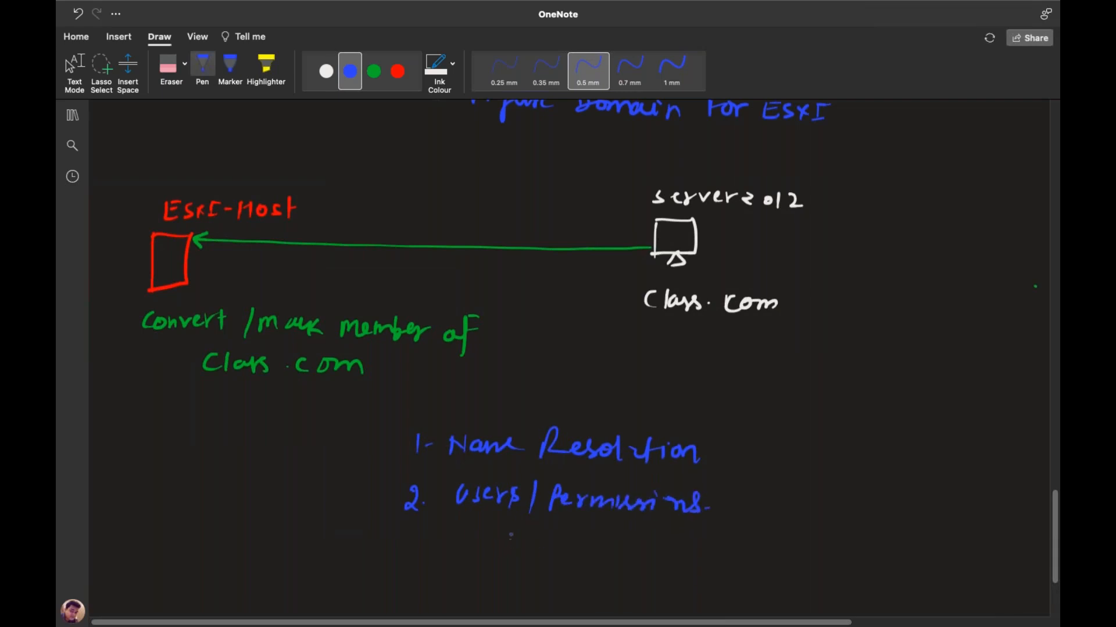
- Handwrite "3- NTP service" as the third item of the blue list
mouse_move(407, 541)
left_mouse_down()
mouse_move(414, 549)
mouse_move(401, 560)
mouse_move(427, 552)
left_mouse_up()
left_click_drag(460, 557, 478, 535)
mouse_move(486, 541)
left_mouse_down()
mouse_move(485, 556)
mouse_move(498, 538)
mouse_move(547, 556)
mouse_move(613, 545)
mouse_move(617, 556)
mouse_move(663, 555)
left_mouse_up()
left_click(529, 543)
left_click(617, 546)
left_click(672, 556)
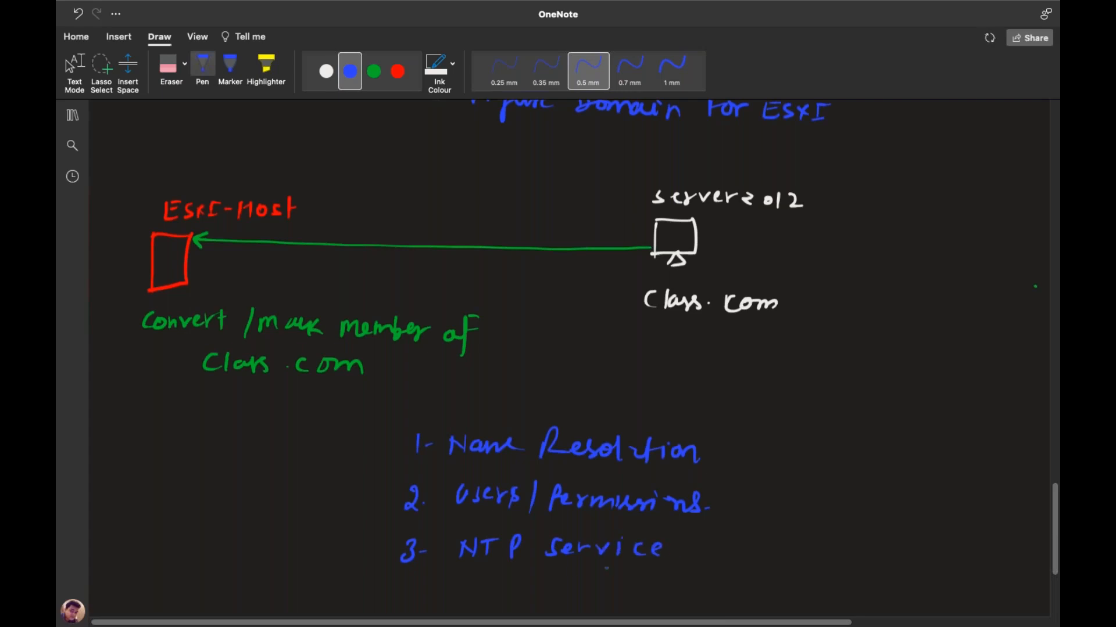
- Handwrite "4- Install vCenter server" as the fourth item of the blue list
mouse_move(397, 585)
left_mouse_down()
mouse_move(399, 610)
mouse_move(463, 589)
mouse_move(454, 609)
left_mouse_up()
left_click_drag(465, 602, 476, 606)
mouse_move(484, 593)
left_mouse_down()
mouse_move(481, 604)
mouse_move(495, 606)
mouse_move(505, 594)
left_mouse_up()
left_click_drag(511, 595, 522, 602)
mouse_move(523, 600)
left_mouse_down()
mouse_move(540, 573)
mouse_move(539, 602)
mouse_move(584, 590)
mouse_move(592, 602)
mouse_move(640, 601)
left_mouse_up()
left_click(608, 589)
left_click(608, 600)
mouse_move(638, 583)
left_mouse_down()
mouse_move(635, 605)
mouse_move(662, 590)
left_mouse_up()
mouse_move(655, 594)
left_mouse_down()
mouse_move(663, 602)
mouse_move(681, 588)
left_mouse_up()
left_click(693, 598)
left_click_drag(705, 586, 692, 602)
mouse_move(716, 591)
left_mouse_down()
mouse_move(709, 601)
mouse_move(785, 585)
left_mouse_up()
left_click(793, 582)
scroll(569, 354, "down", 2)
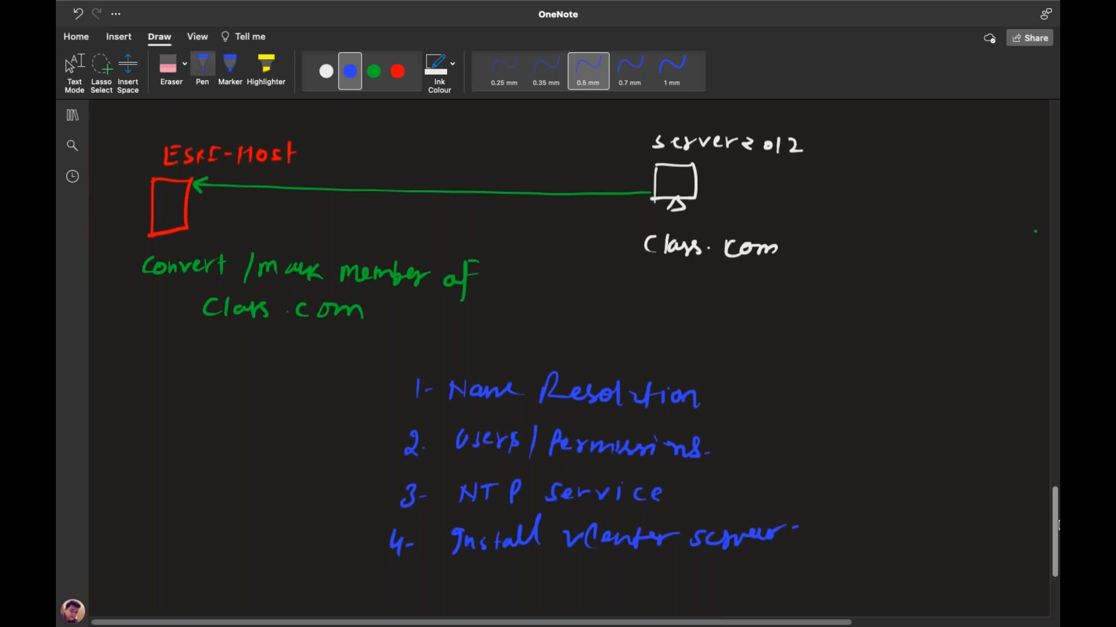
- Switch to the ITBD-Domain virtual machine in VMware Workstation and open its Network Connections with ncpa.cpl
key("ctrl+Right")
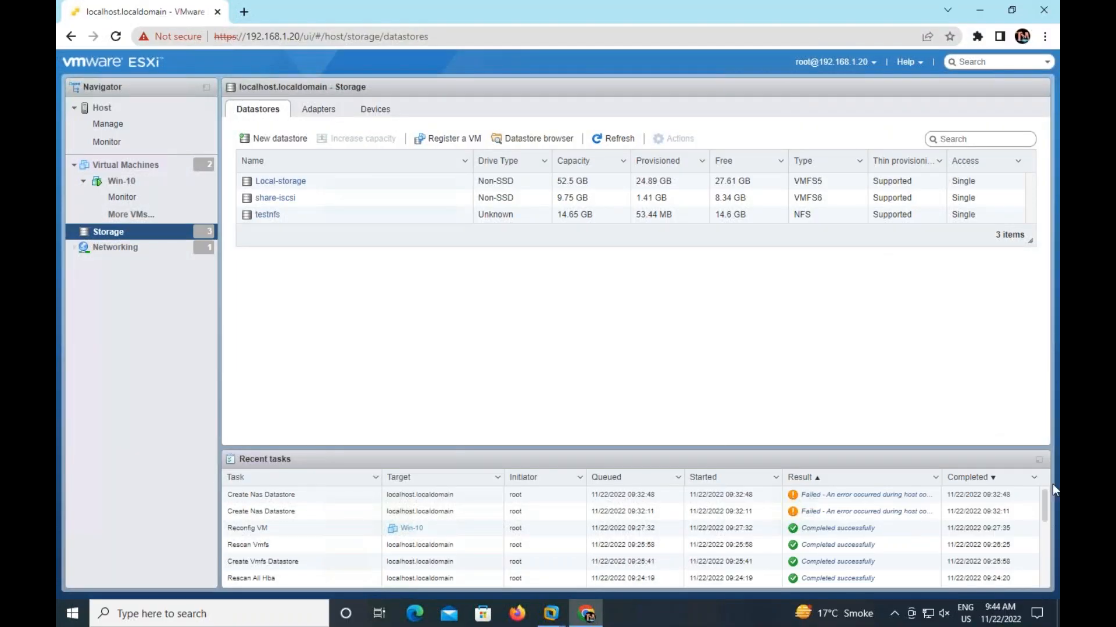
mouse_move(552, 611)
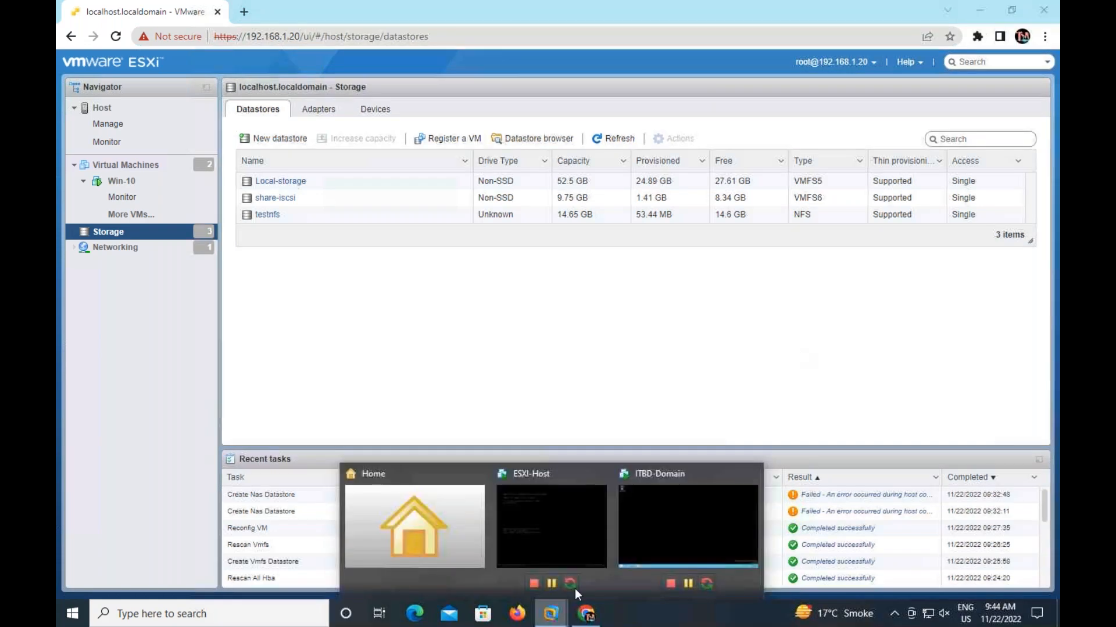
left_click(682, 530)
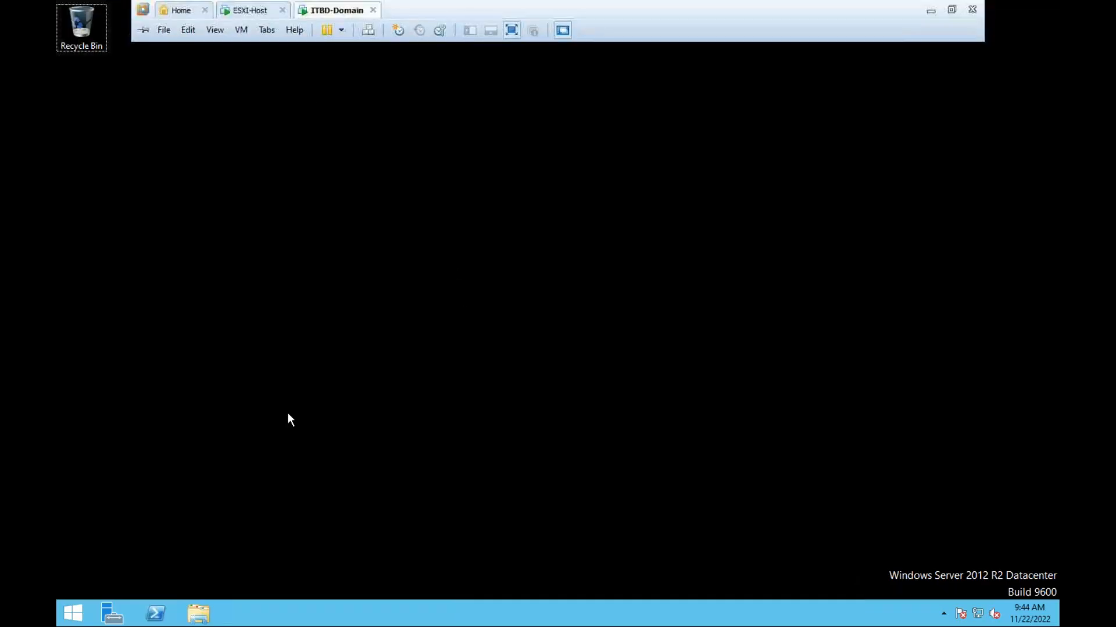
key("super+r")
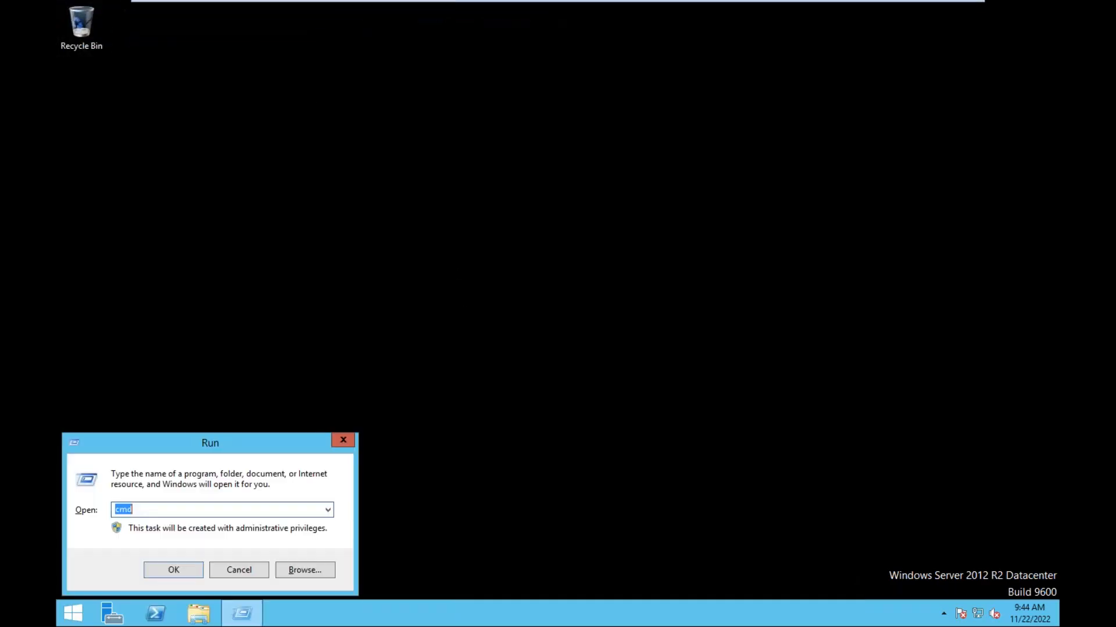
type("nc")
key("Down")
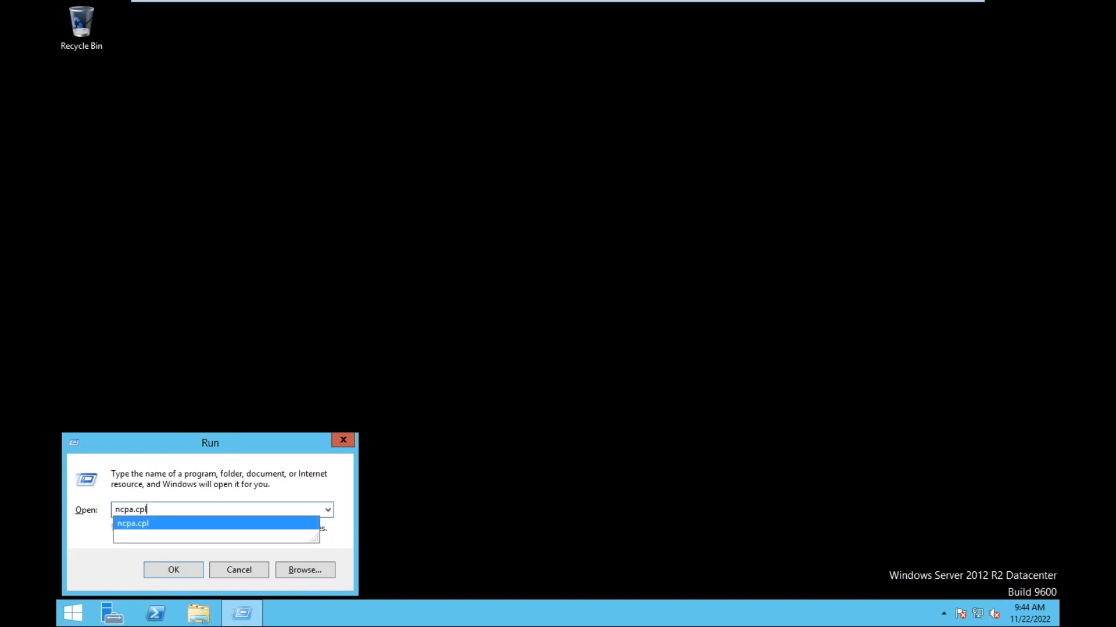
key("Return")
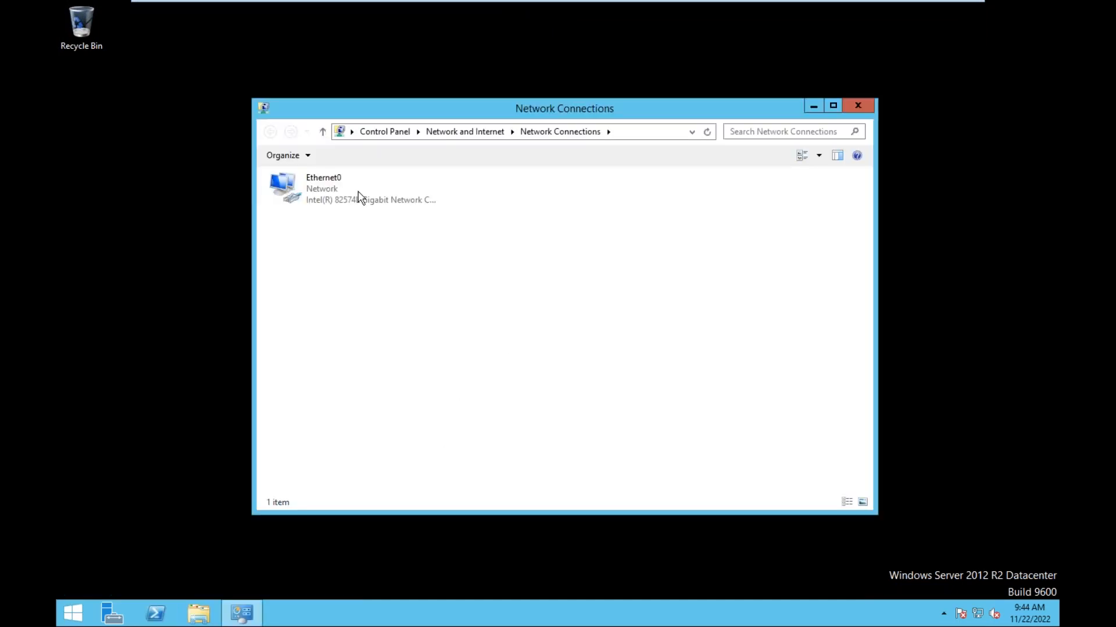
- Check the TCP/IPv4 address and DNS settings of the Ethernet0 adapter, leaving them as they are
right_click(332, 201)
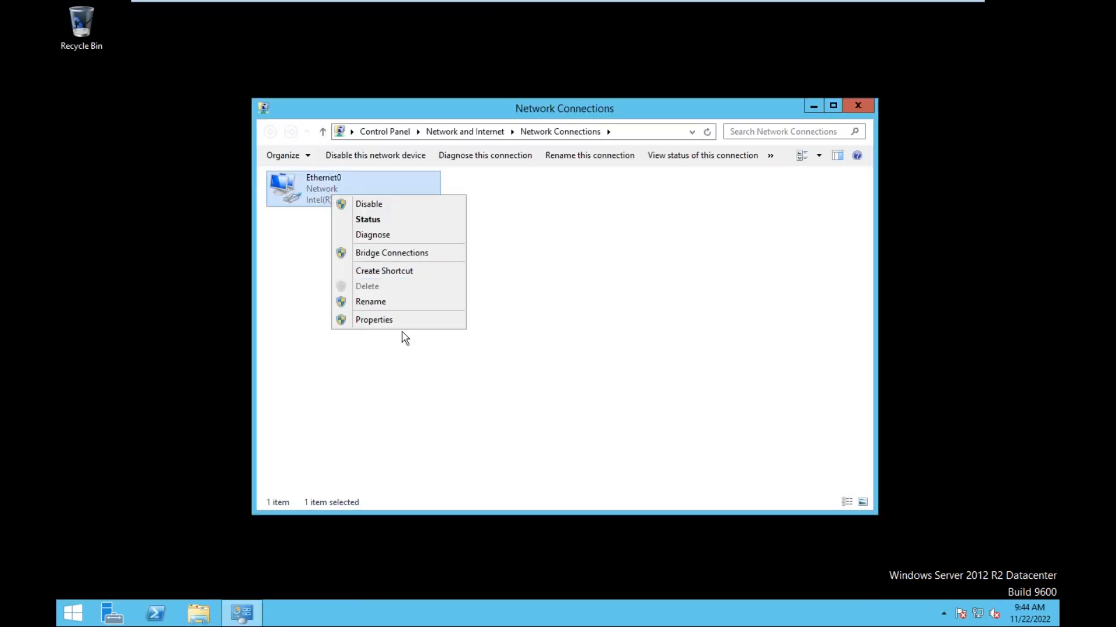
left_click(405, 320)
left_click(433, 365)
double_click(432, 365)
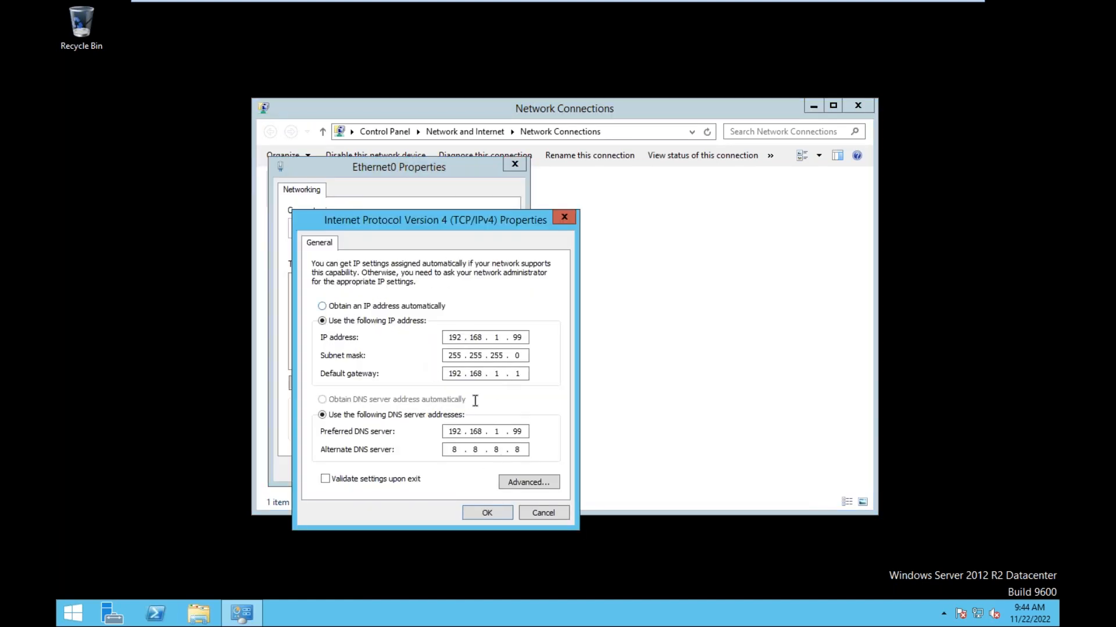
left_click(487, 514)
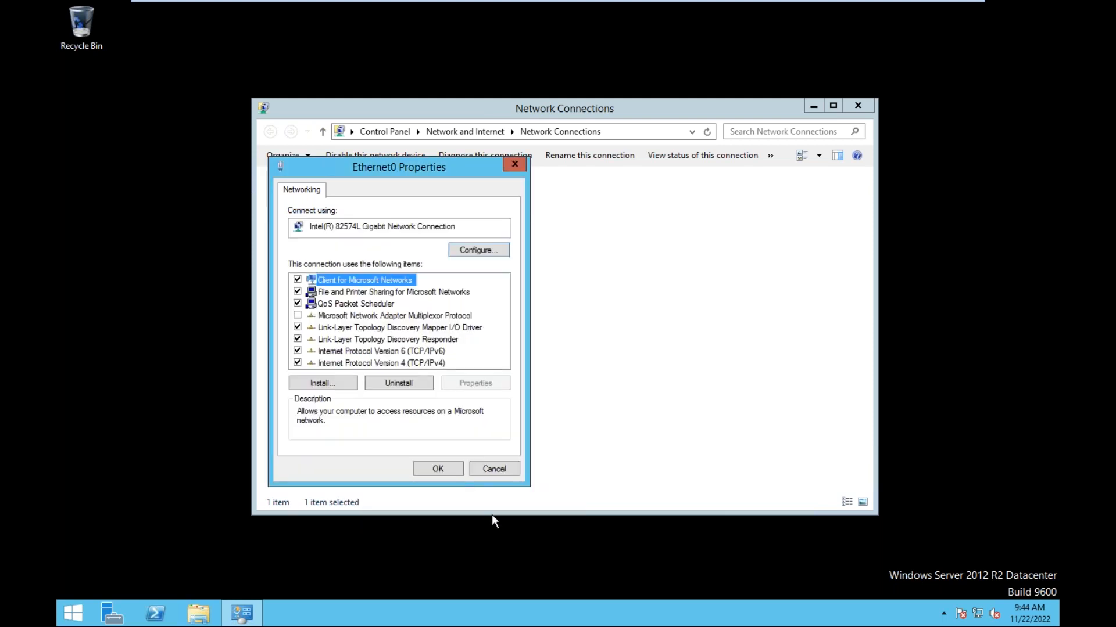
left_click(495, 469)
- Disable and re-enable the Ethernet0 adapter, and close Network Connections once it is back on the domain network
right_click(347, 200)
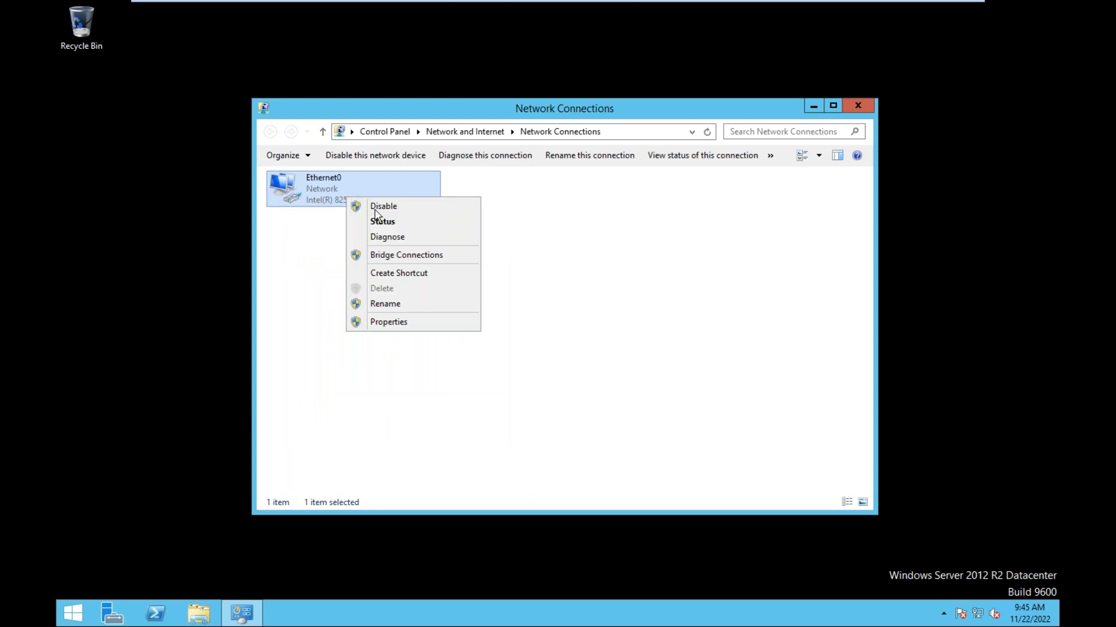
left_click(374, 207)
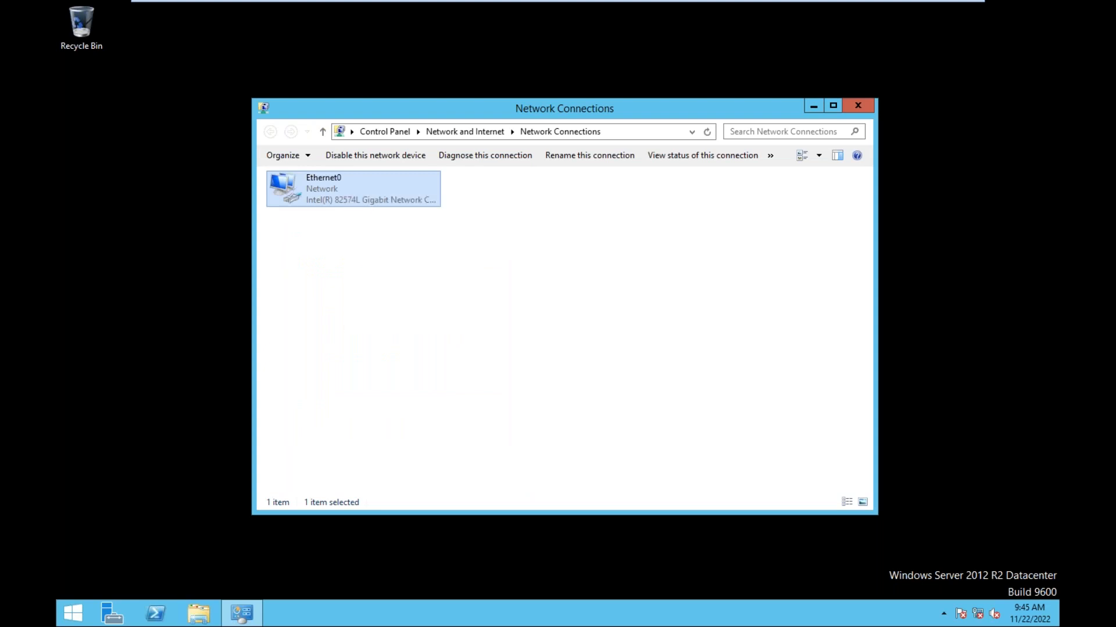
right_click(351, 170)
left_click(308, 192)
right_click(309, 188)
left_click(344, 194)
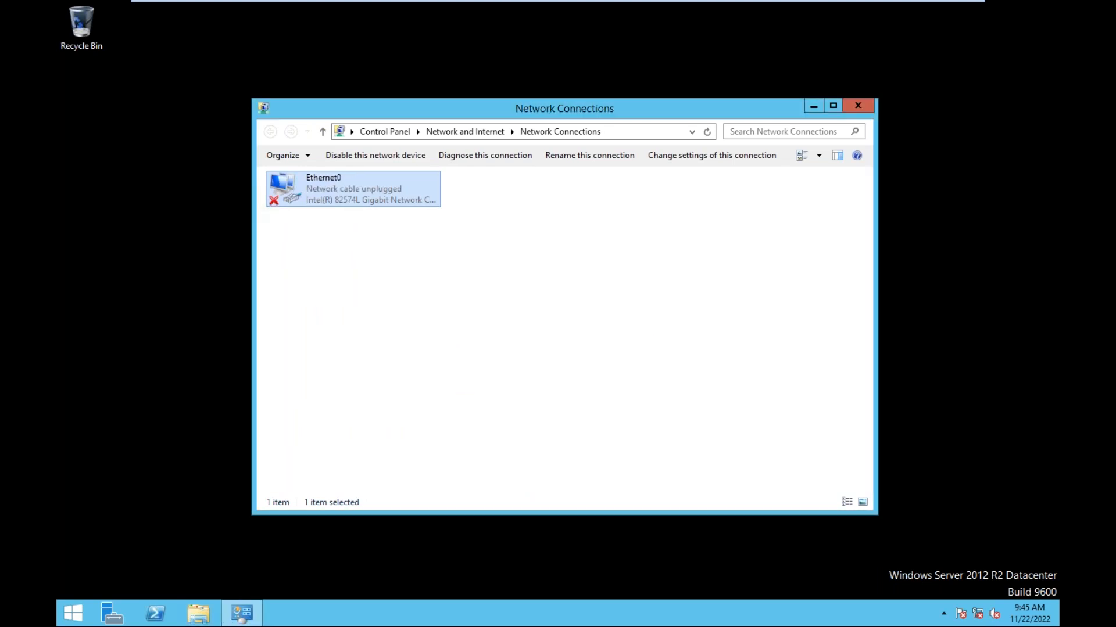
left_click(373, 297)
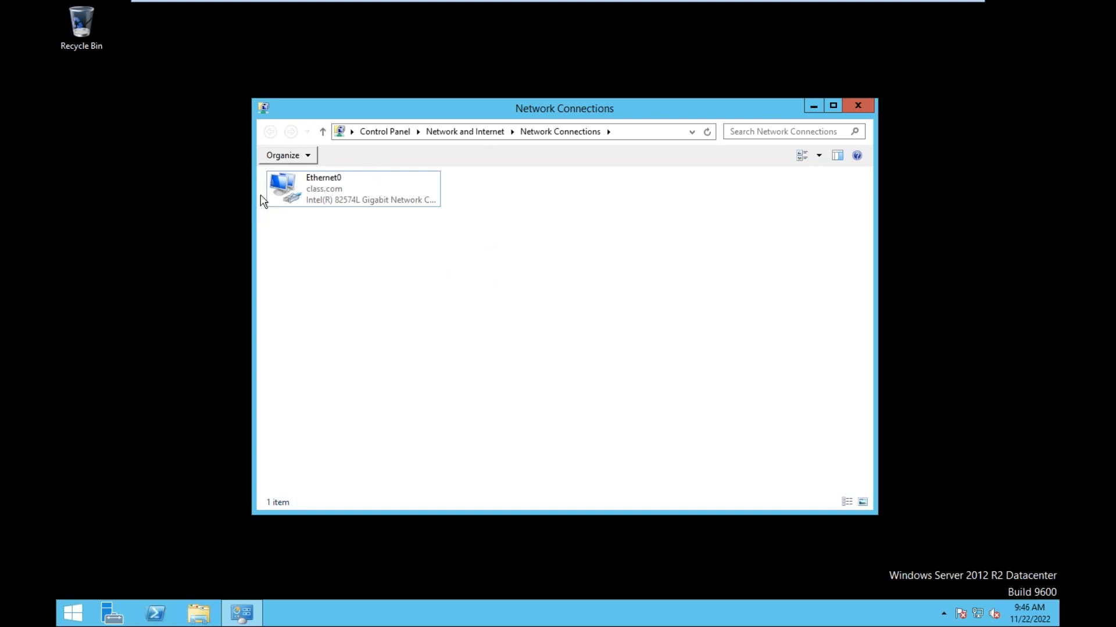
left_click(858, 105)
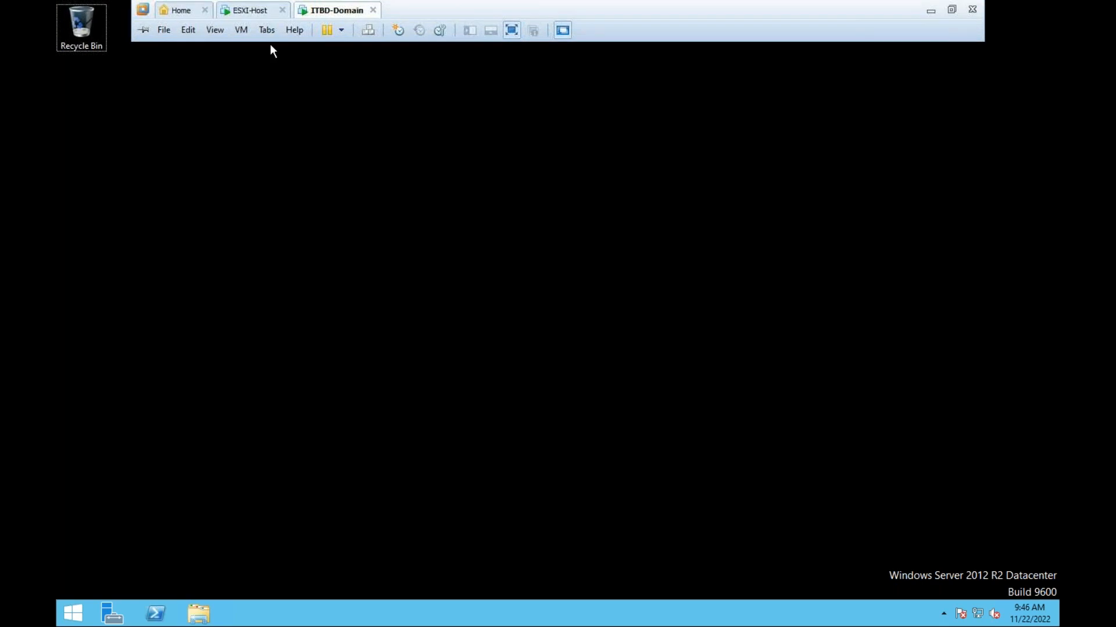
- Switch to the ESXI-Host console and log in to its system customization as root with the account password
left_click(250, 10)
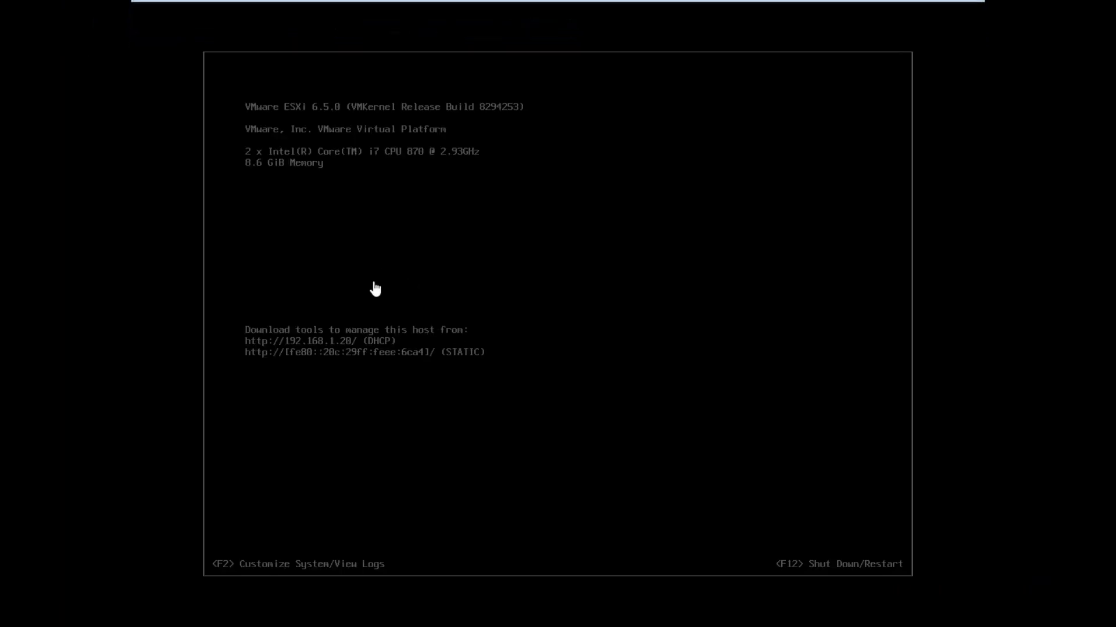
left_click(374, 289)
key("F2")
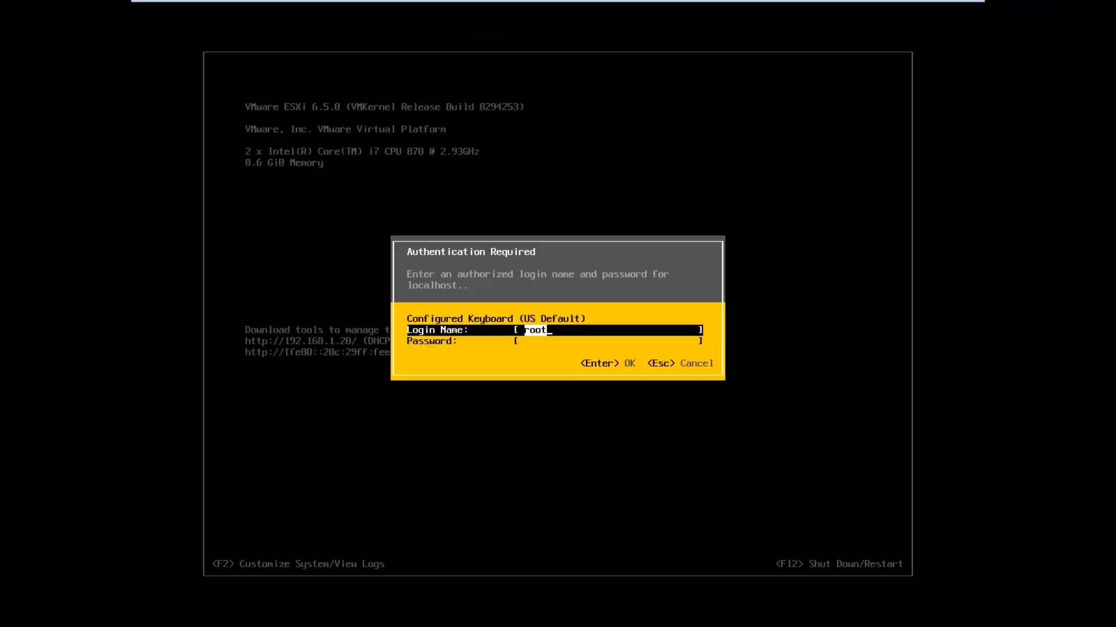
key("Tab")
type("*******")
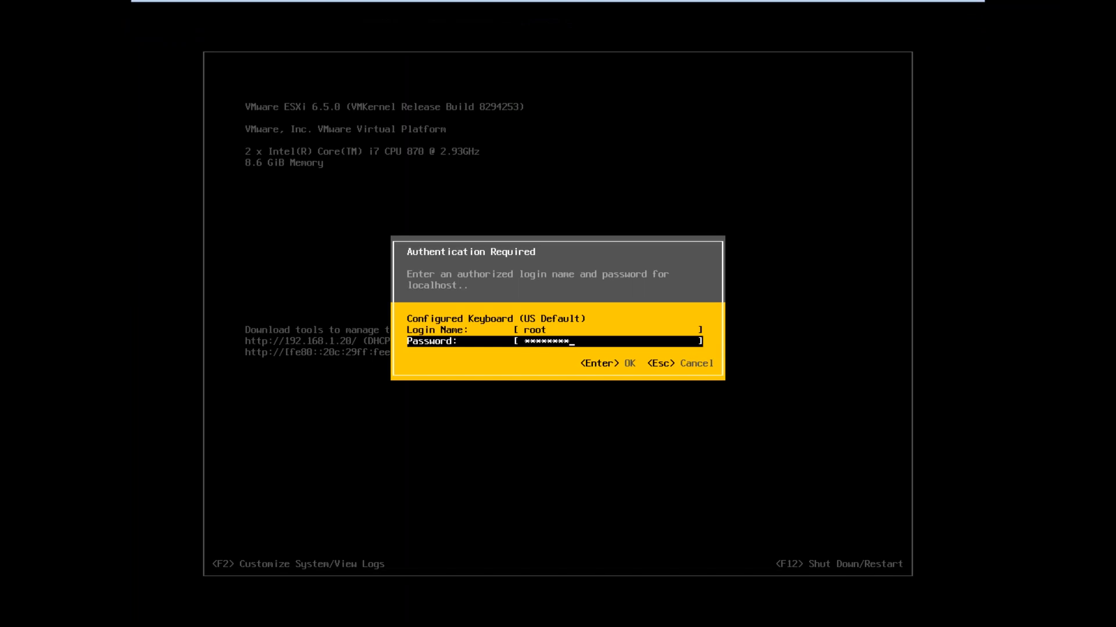
key("Return")
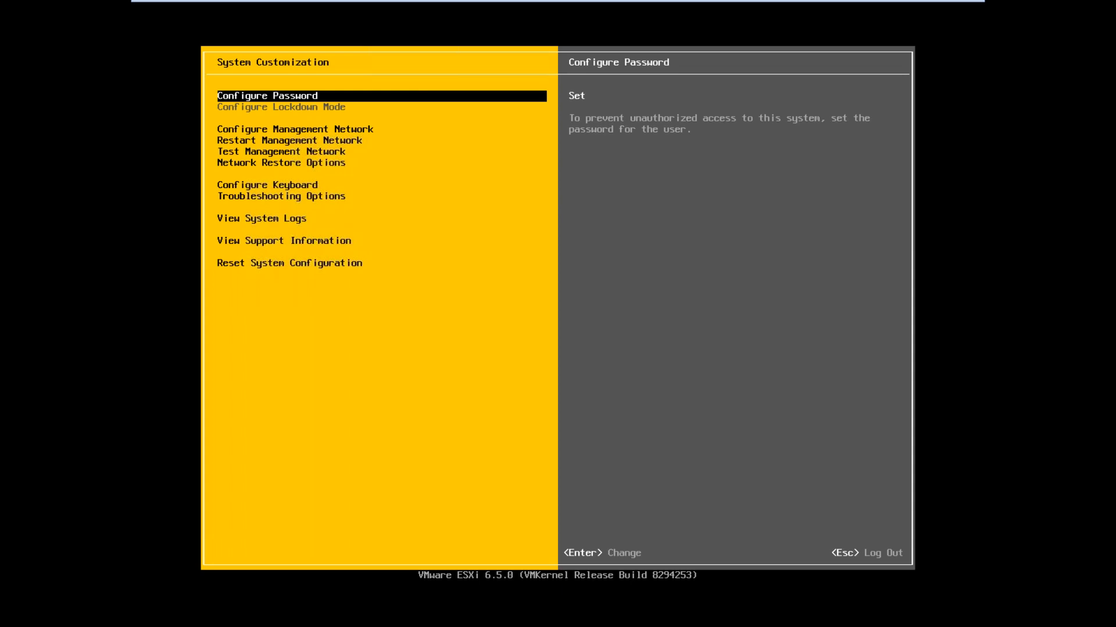
- Change the management network's IPv4 configuration to a static address and network configuration, keeping the address values already filled in
key("Down")
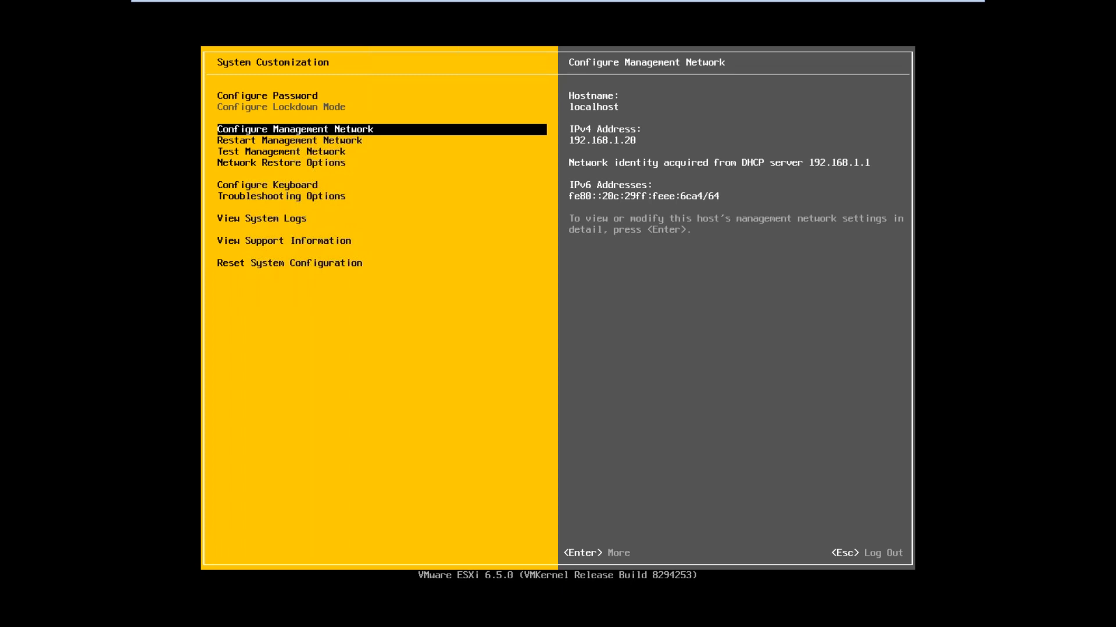
key("Return")
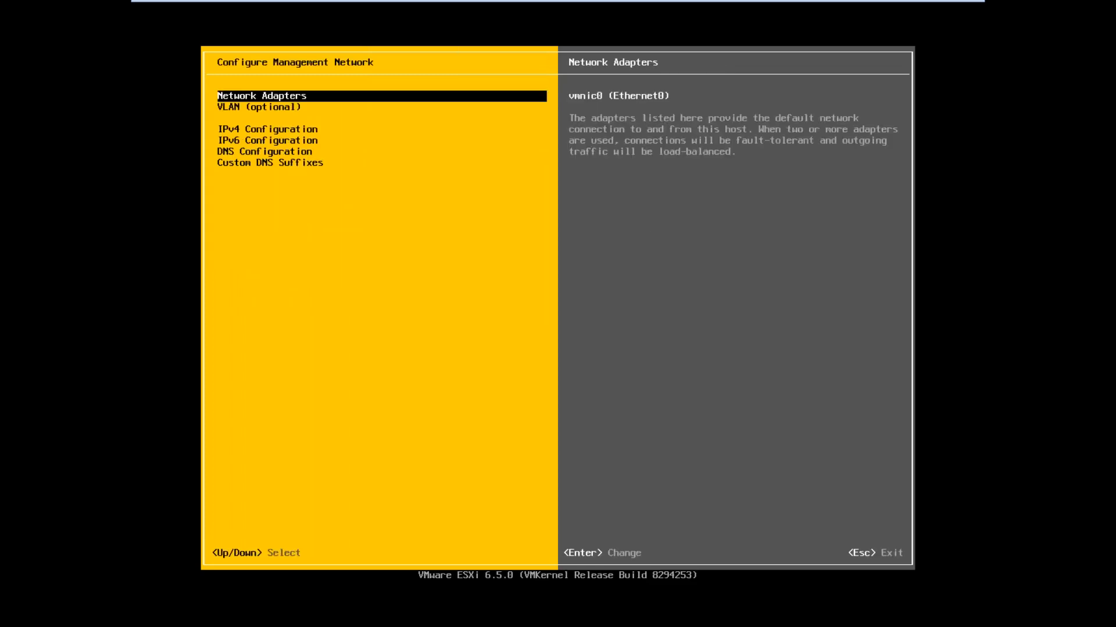
key("Down")
key("Down")
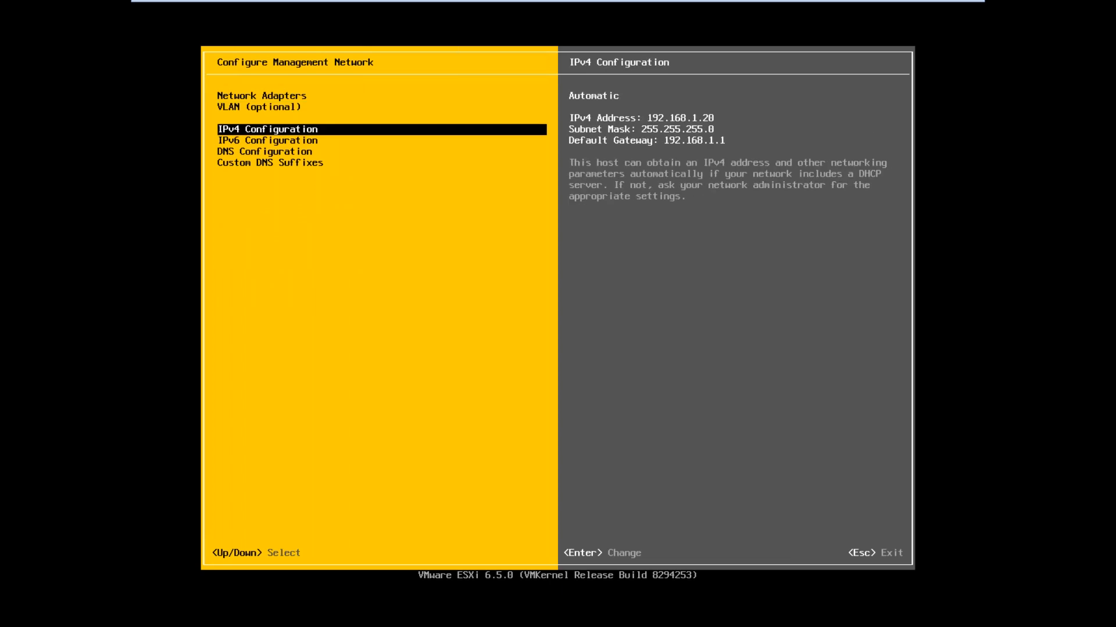
key("Return")
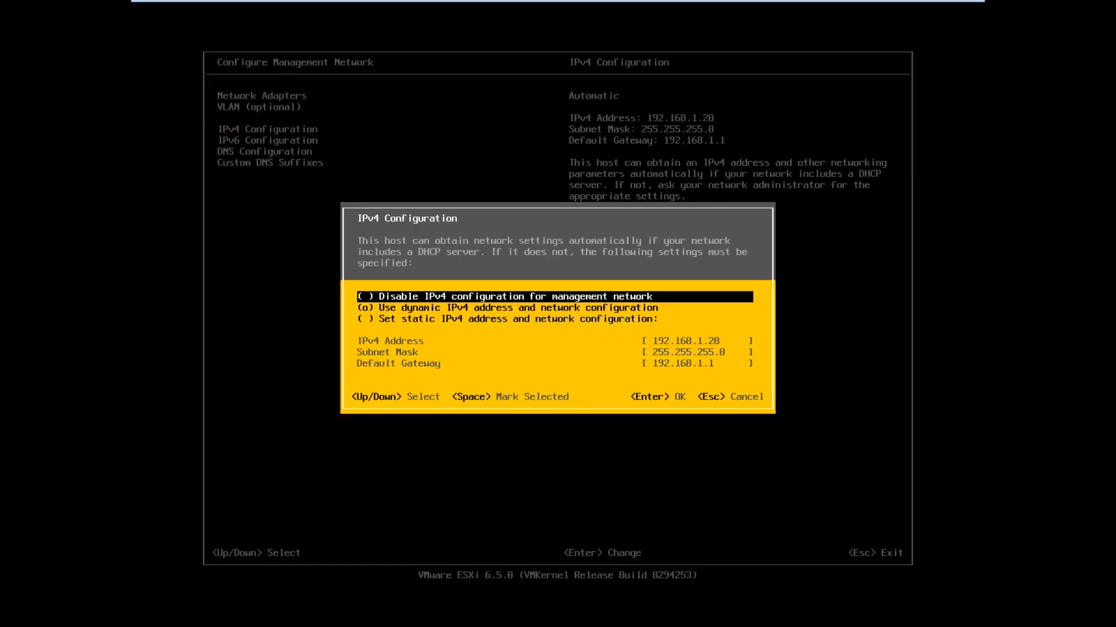
key("Down")
key("Down")
key("space")
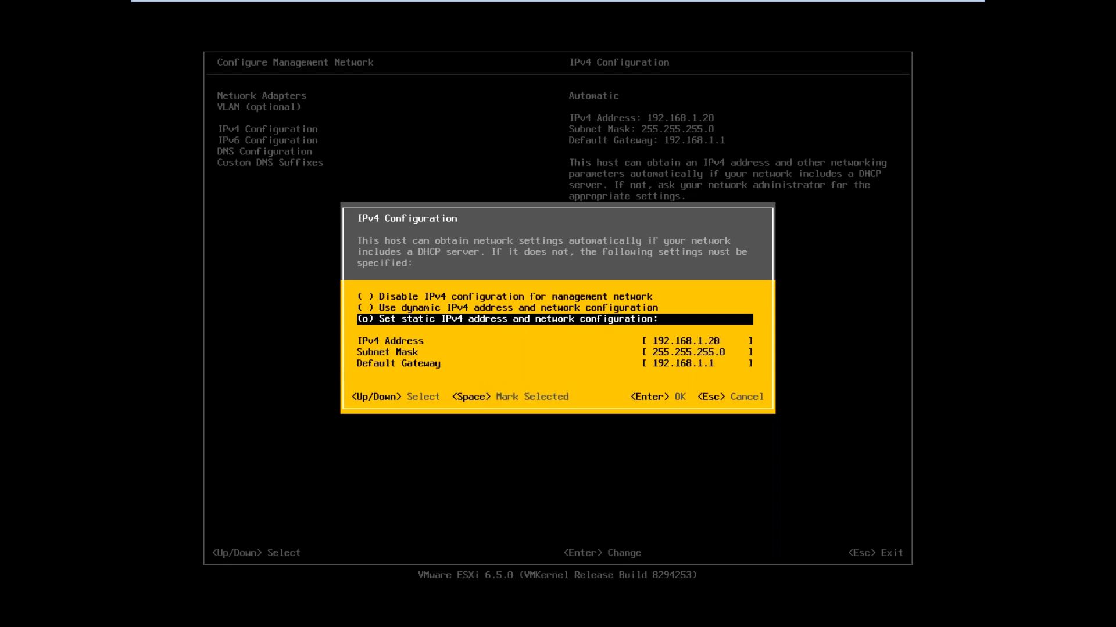
key("Return")
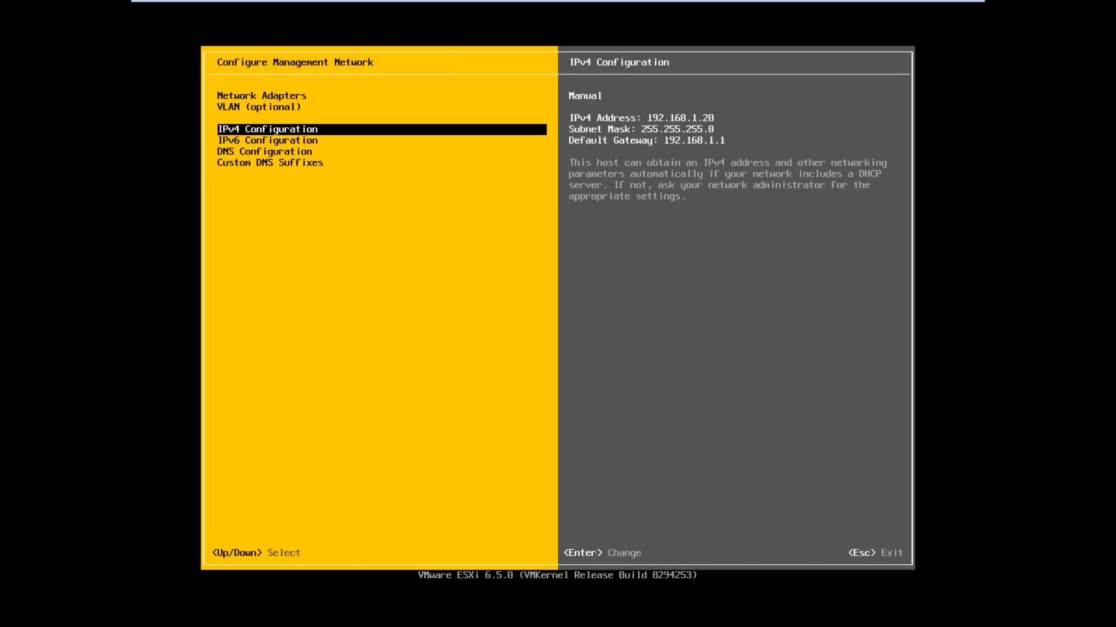
- In the management network's DNS configuration, set the primary DNS server to 192.168.1.99 and the alternate DNS server to 8.8.8.8
key("Down")
key("Down")
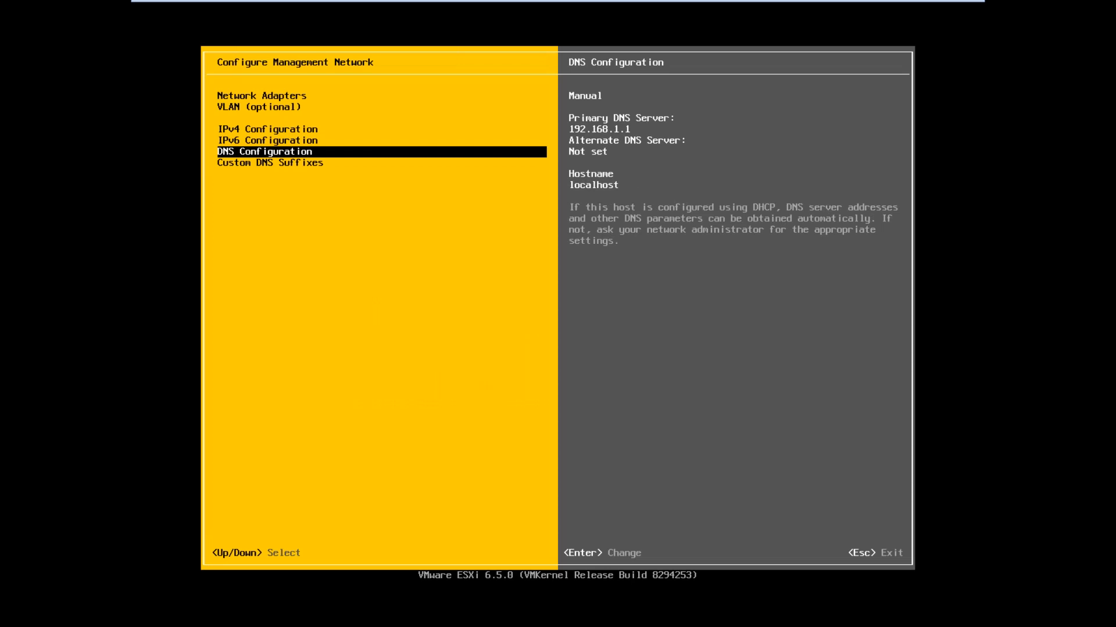
key("Return")
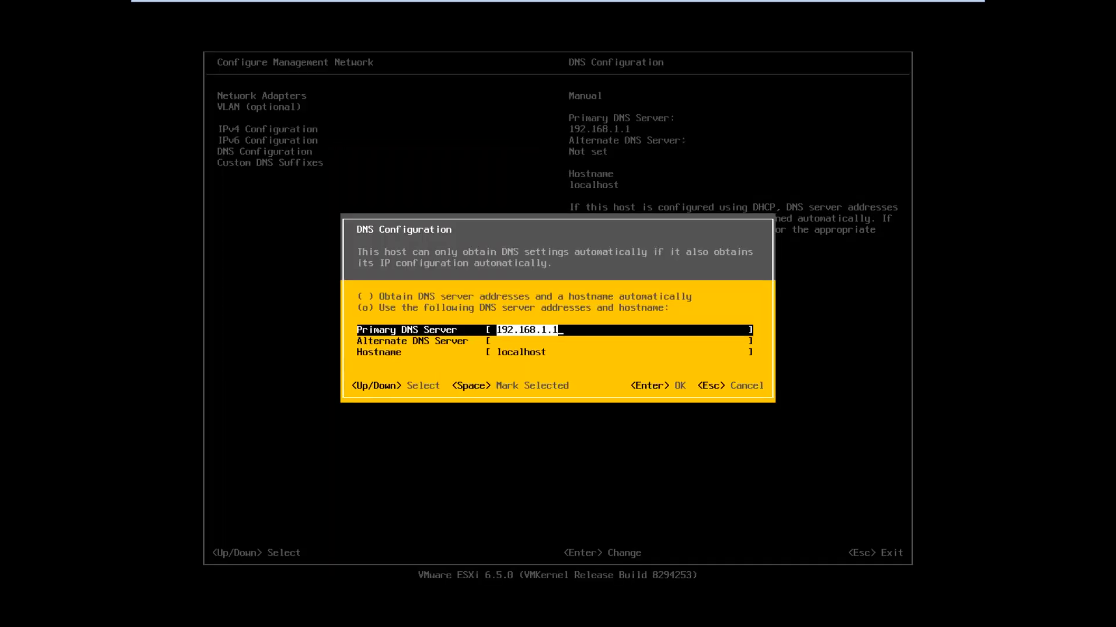
key("Right")
key("BackSpace")
type("99")
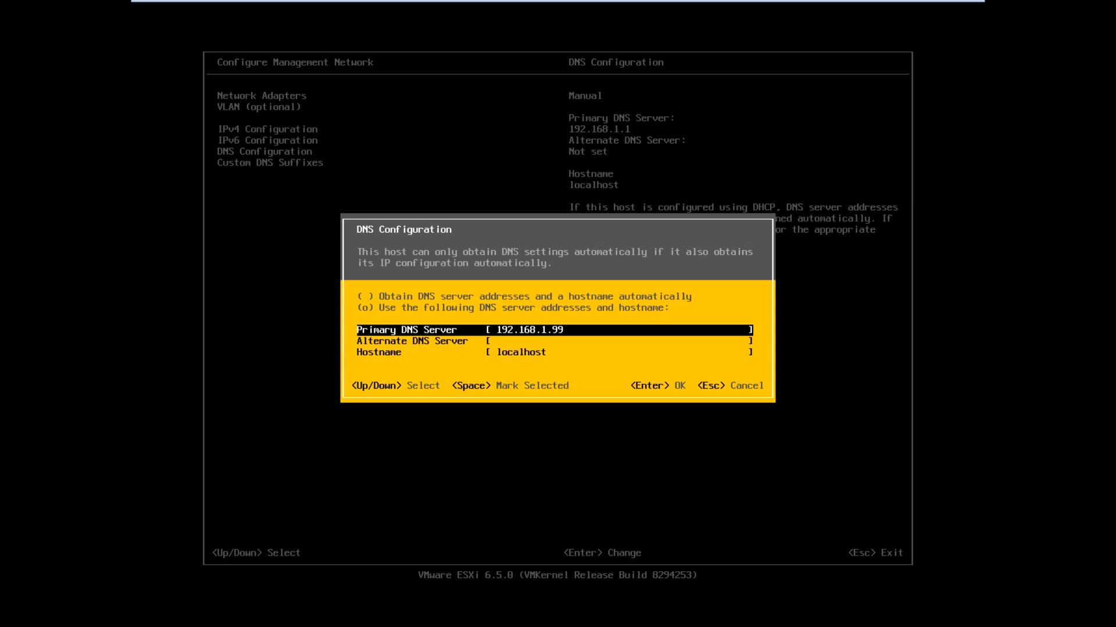
key("Down")
type("8.8.8.8")
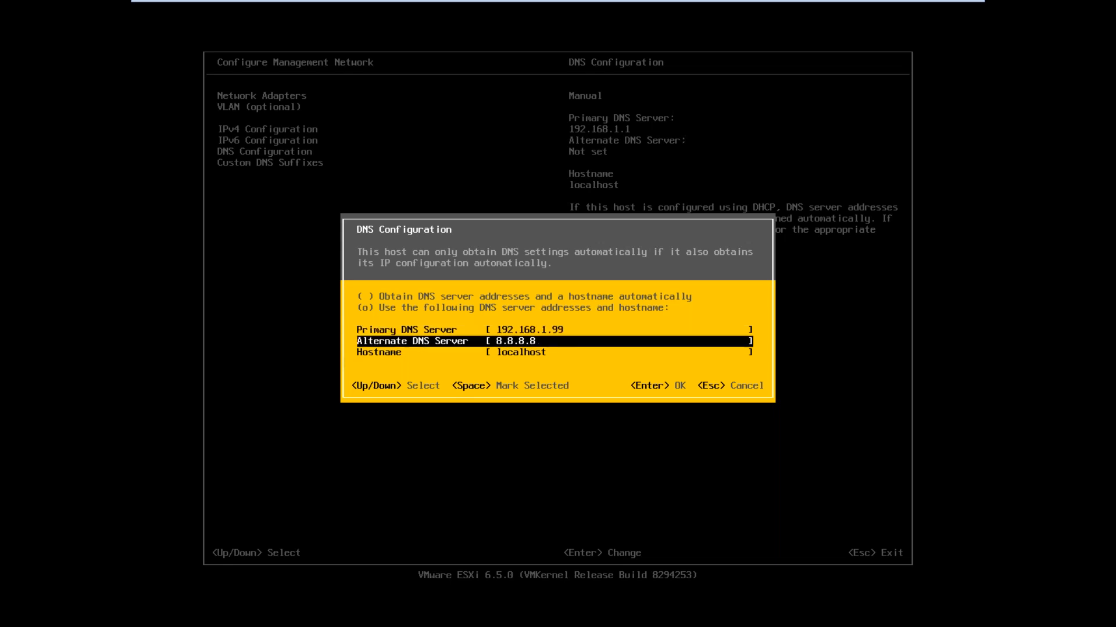
- Replace the hostname localhost with esxi and accept the DNS configuration
key("Down")
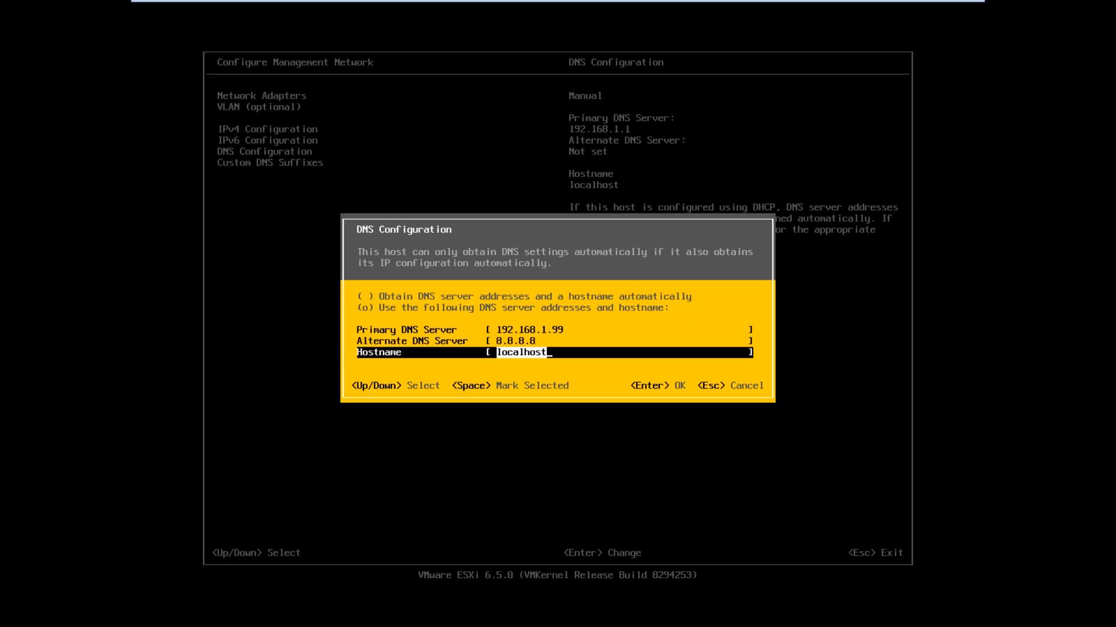
key("BackSpace")
key("Return")
key("Return")
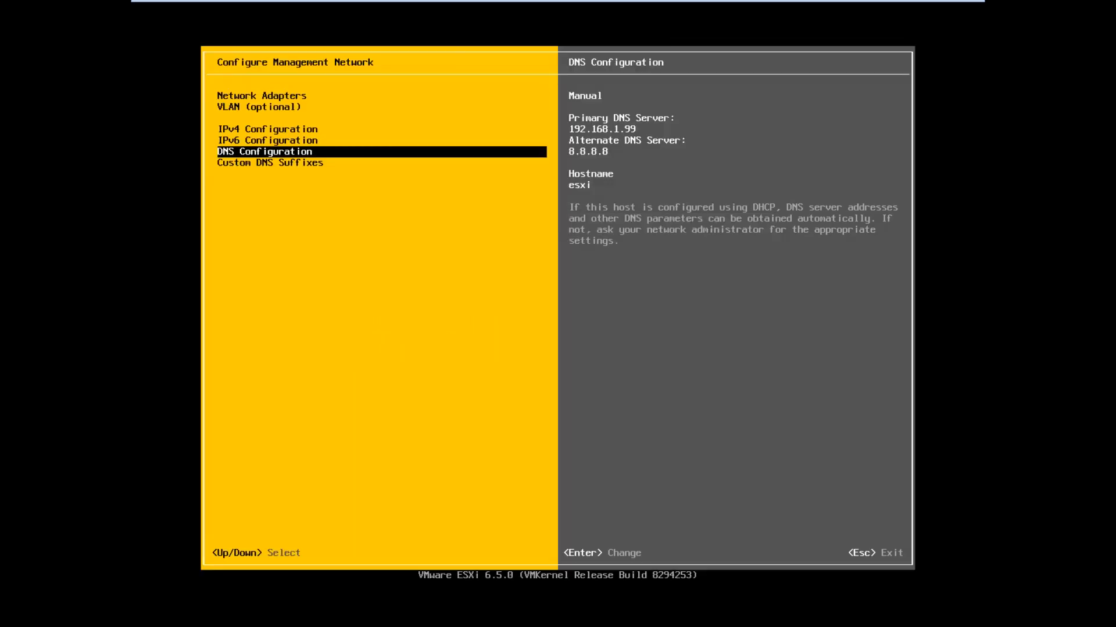
- Set the management network's custom DNS suffix to esxi-host
key("Down")
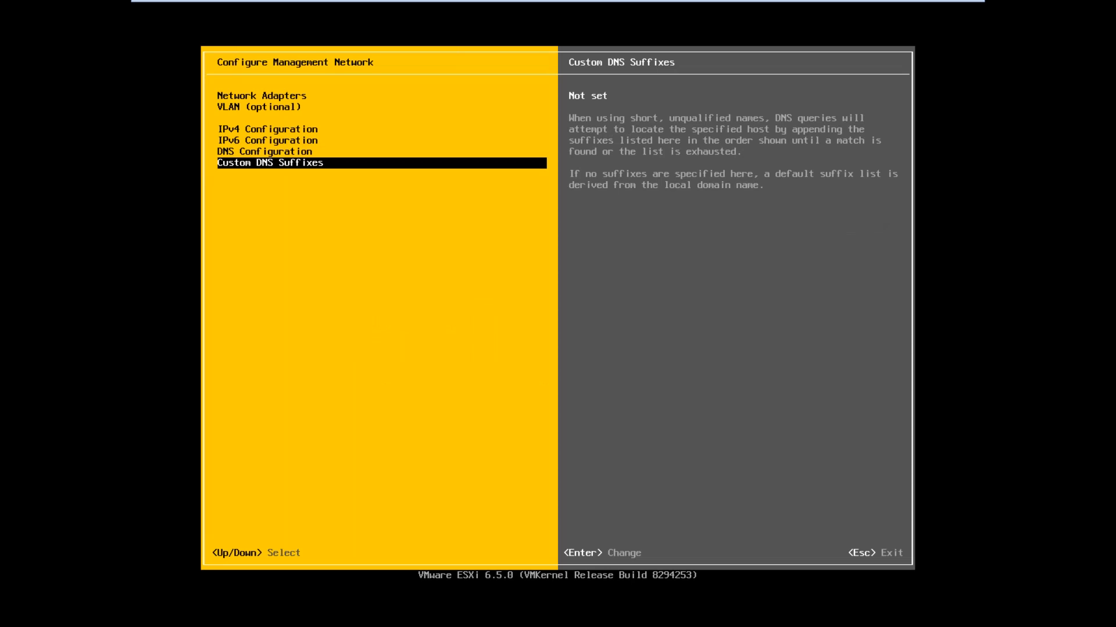
key("Return")
type("es")
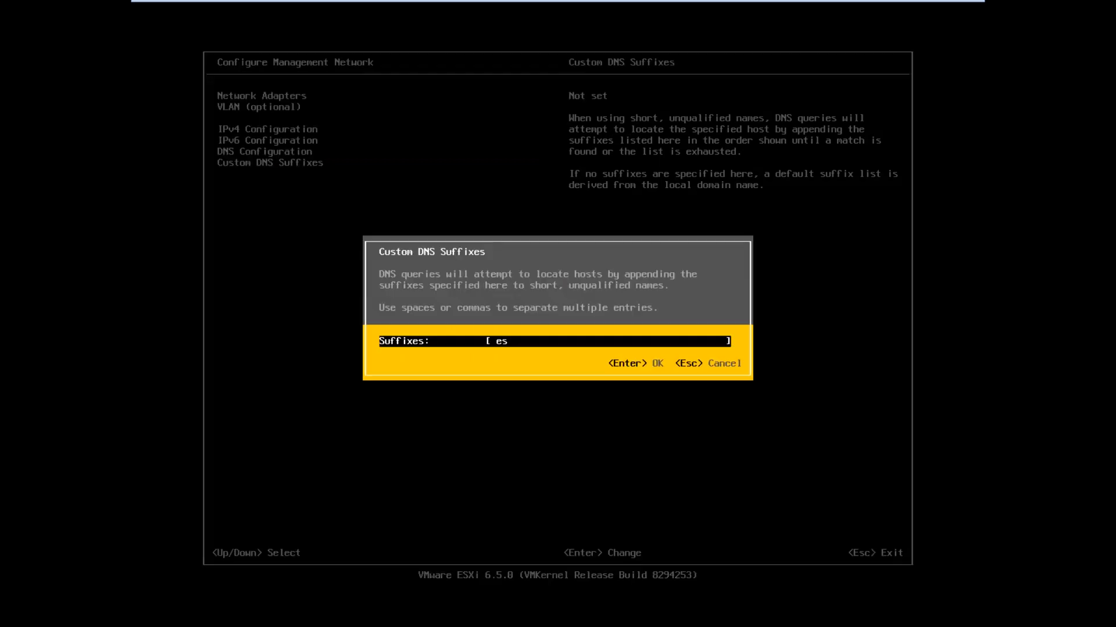
type("xi-host")
key("Return")
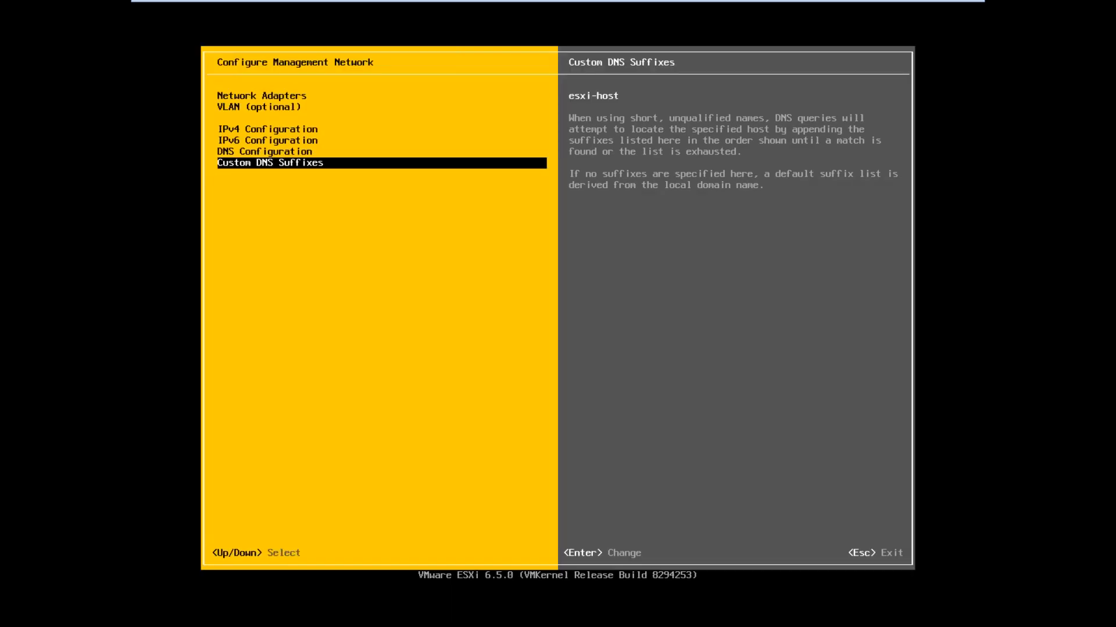
- Apply the management network changes, restarting the management network, and return to System Customization
key("Escape")
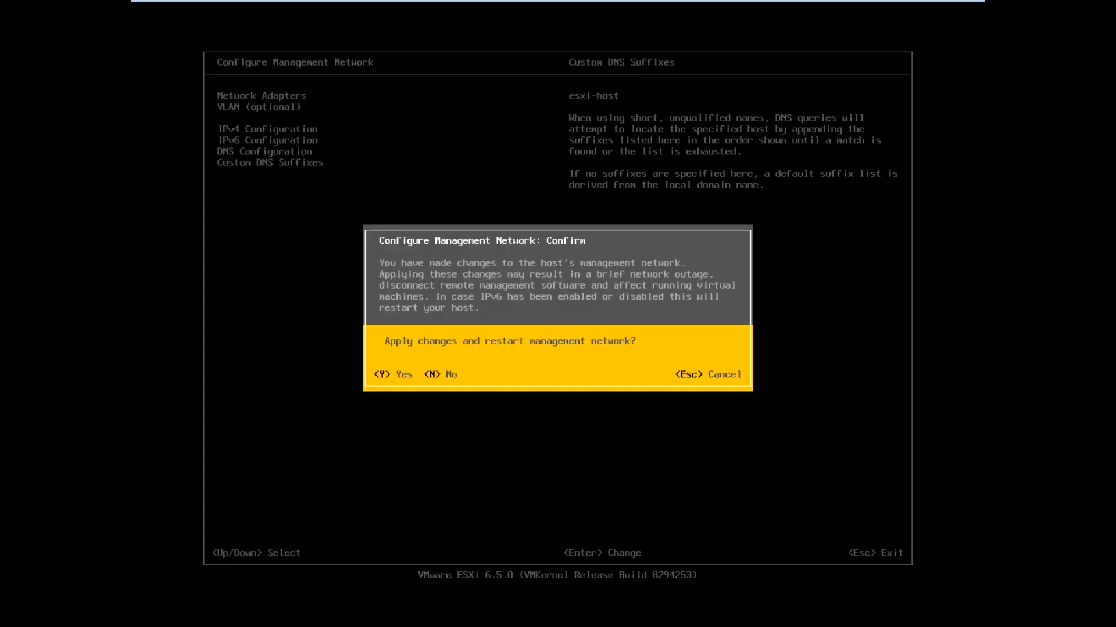
key("y")
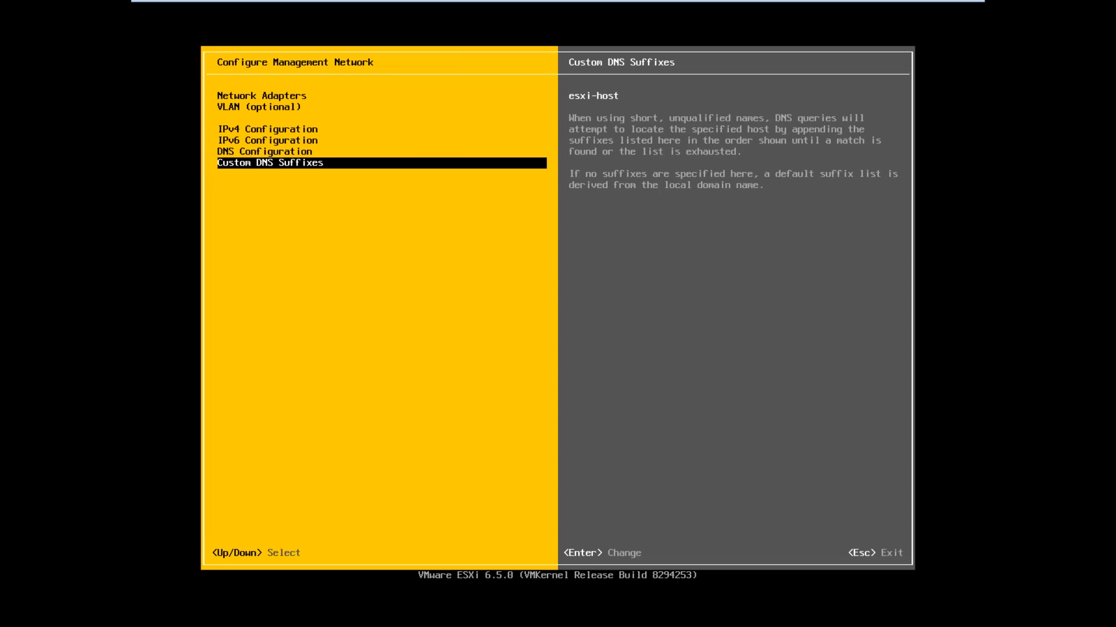
key("Escape")
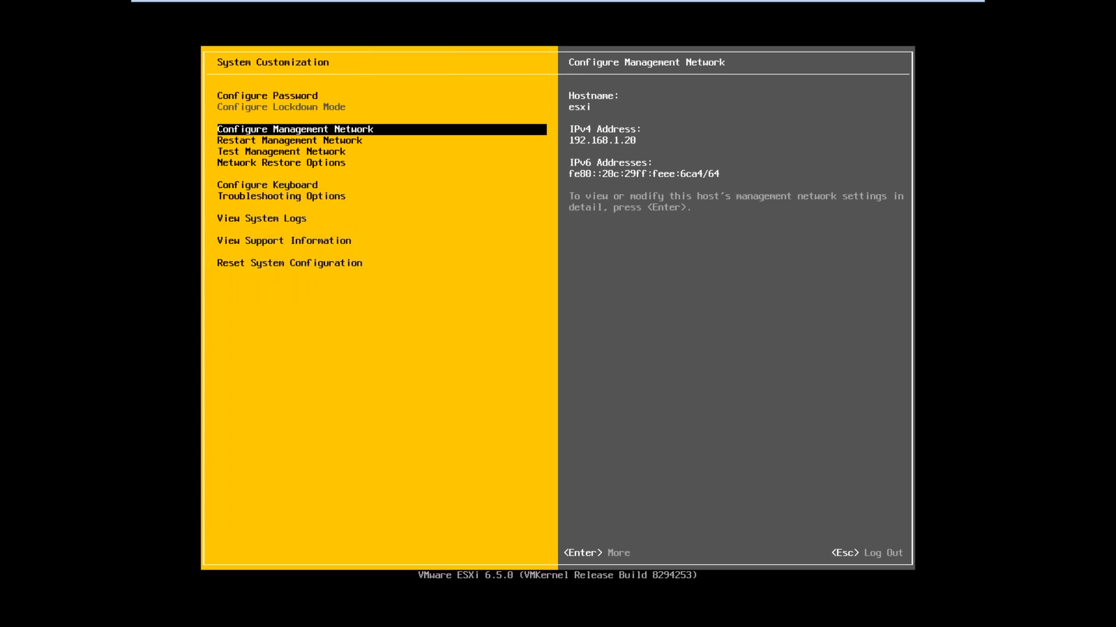
- Review the management network's static IPv4 configuration without altering it, and log out of System Customization
key("Down")
key("Down")
key("Up")
key("Up")
key("Return")
key("Down")
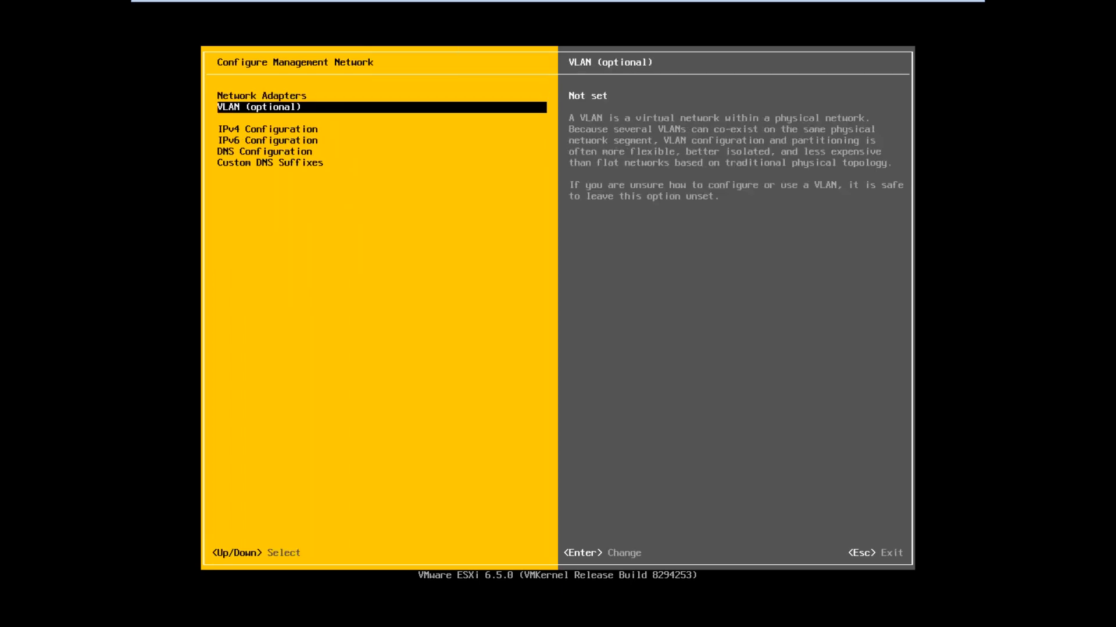
key("Down")
key("Return")
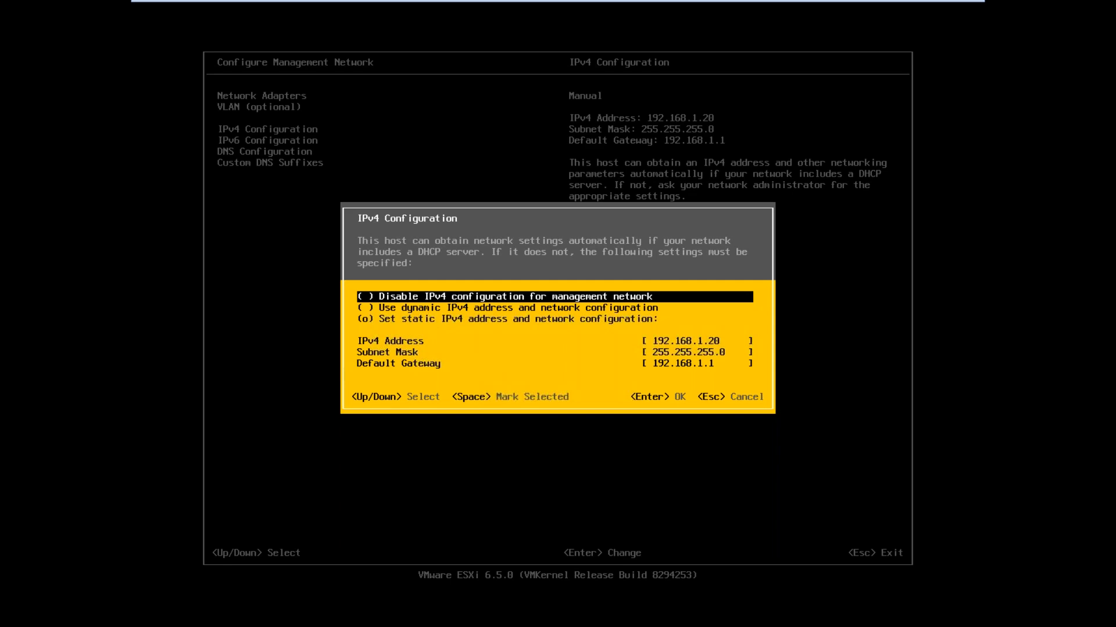
key("Return")
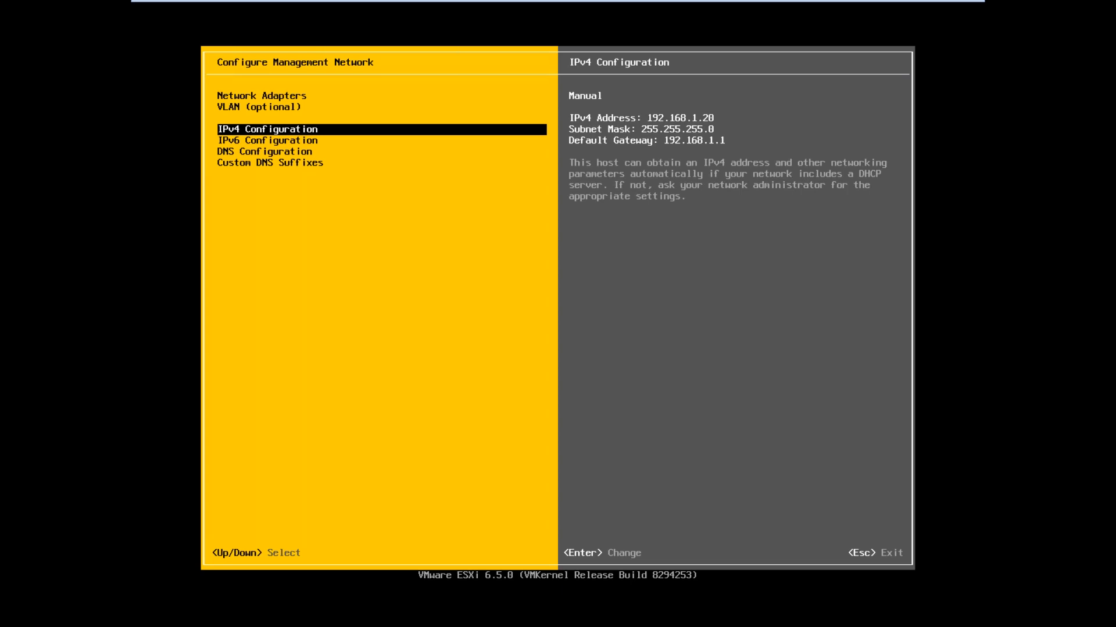
key("Escape")
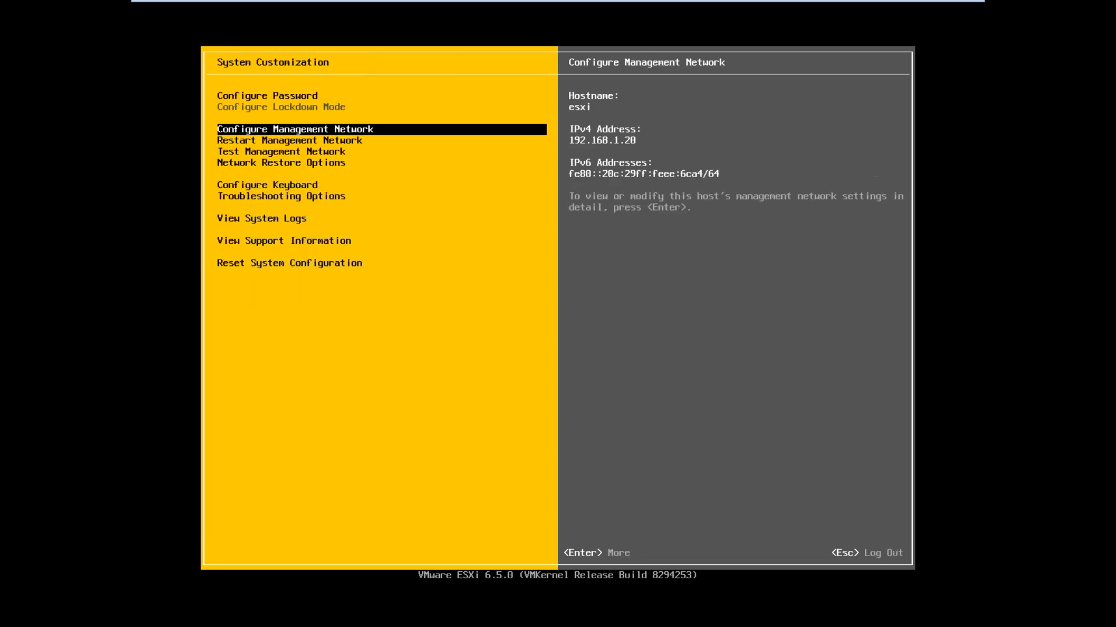
key("Escape")
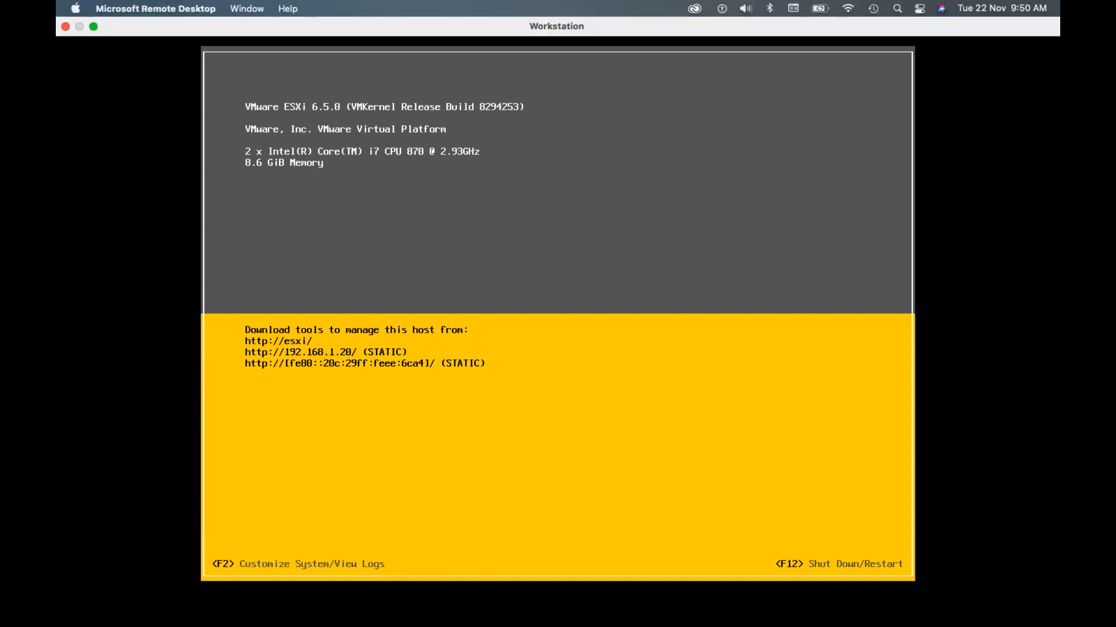
- Consult the OneNote sketch about making the ESXi host a member of class.com, and return to the ESXi console
key("super+space")
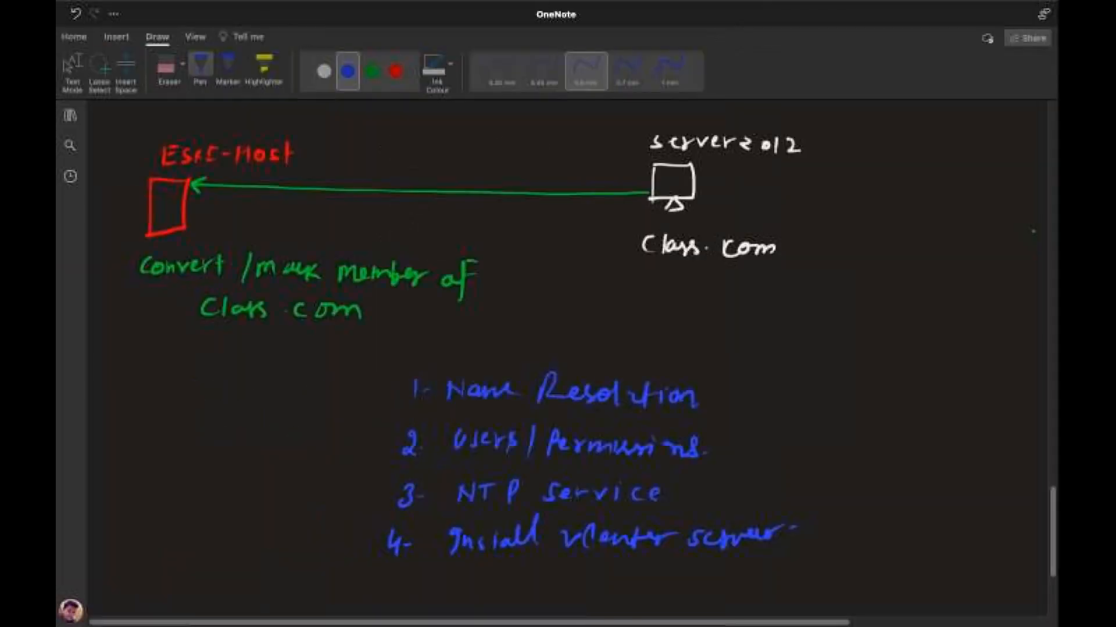
key("ctrl+Right")
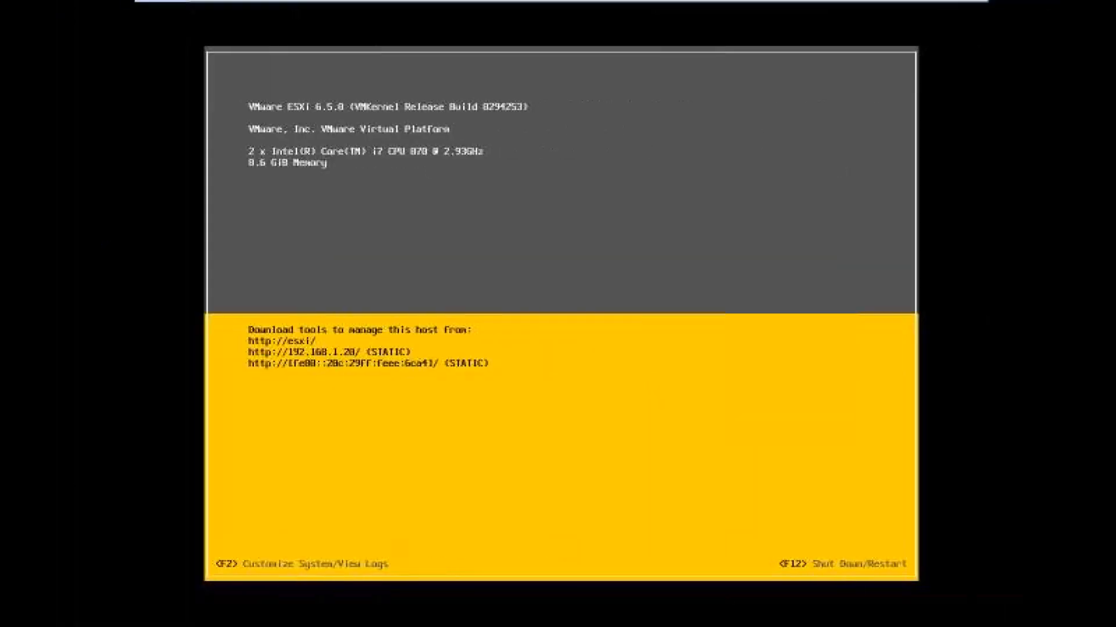
key("ctrl+Left")
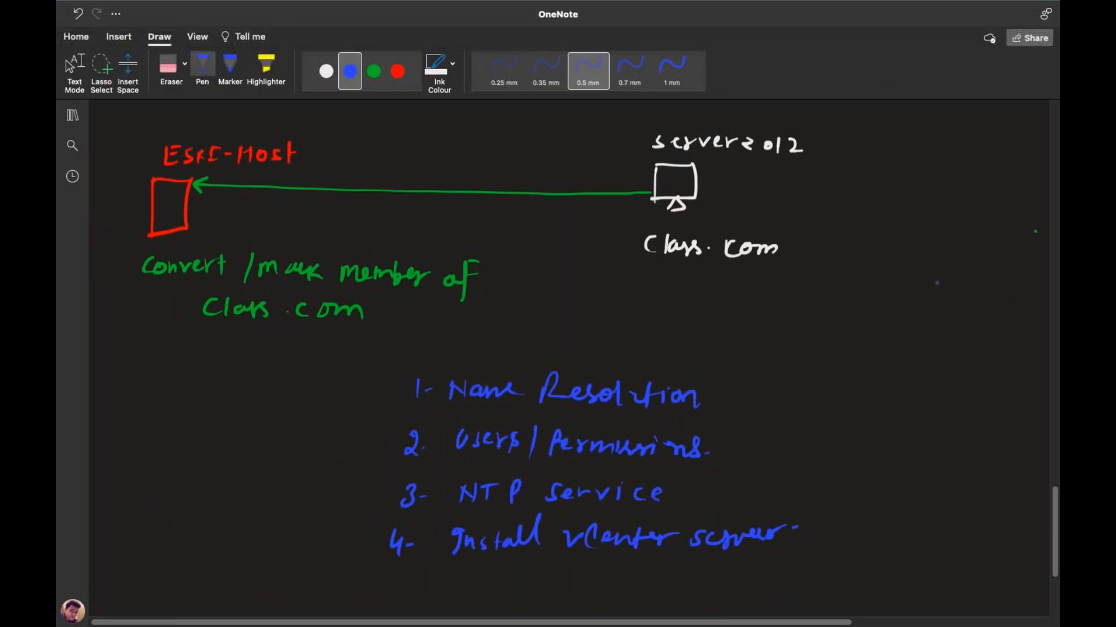
key("ctrl+Right")
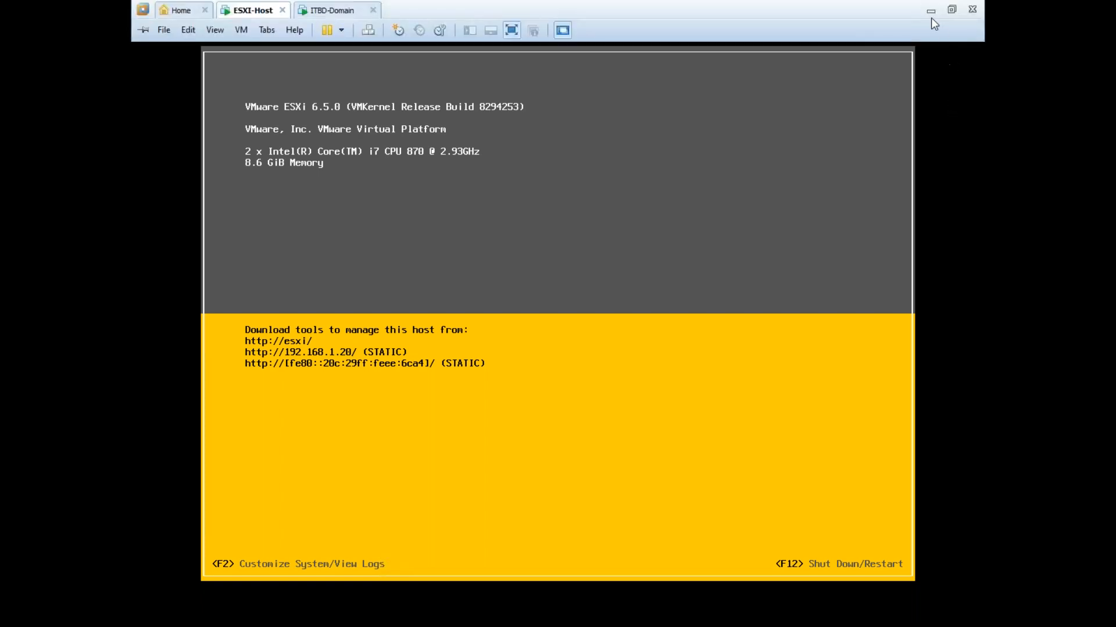
- Switch to the ESXi web client in Chrome, check the host summary, and open the host's authentication settings under security and users
left_click(930, 13)
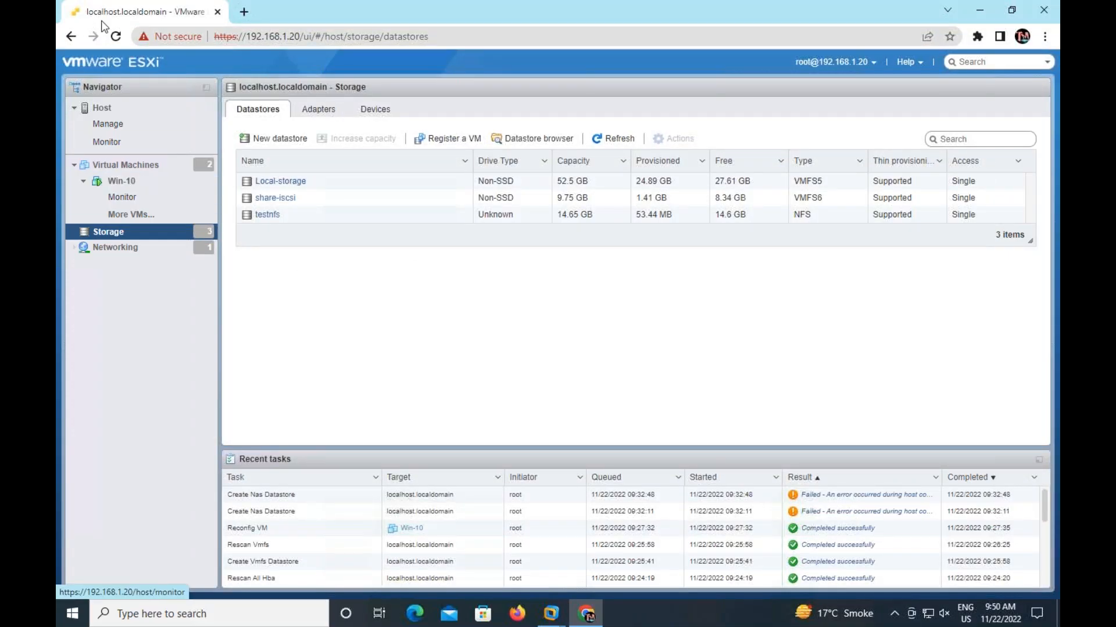
left_click(104, 109)
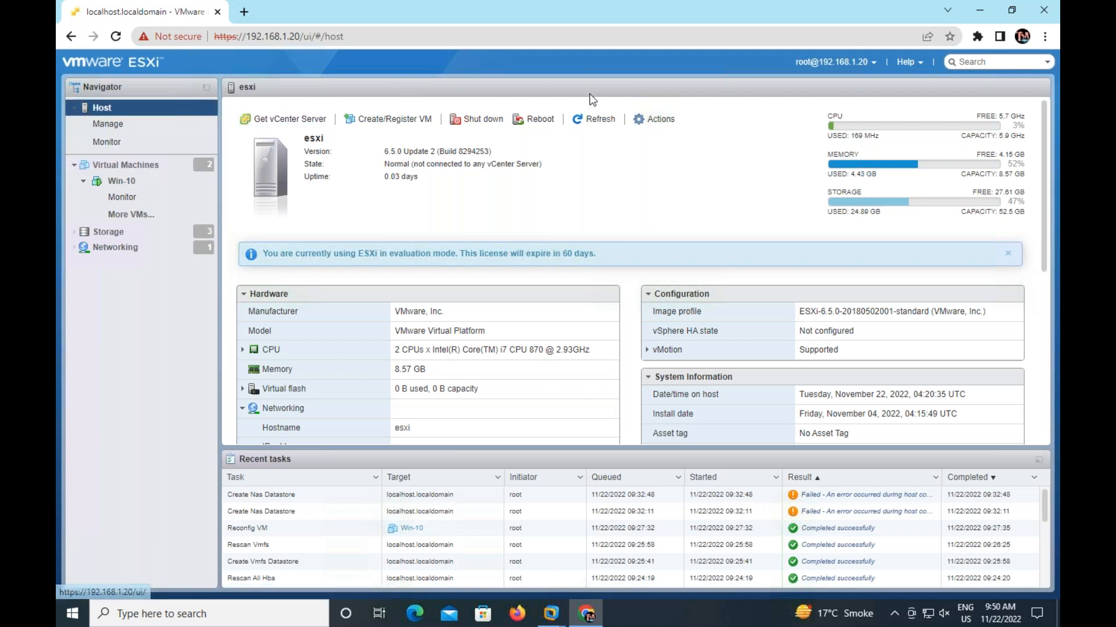
left_click(154, 124)
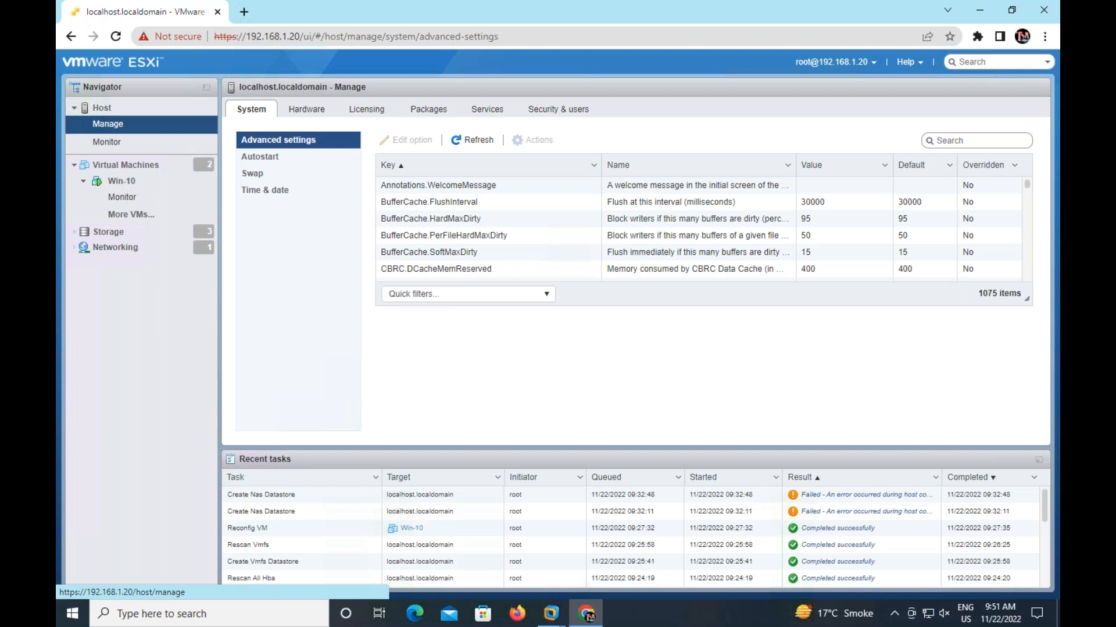
left_click(556, 116)
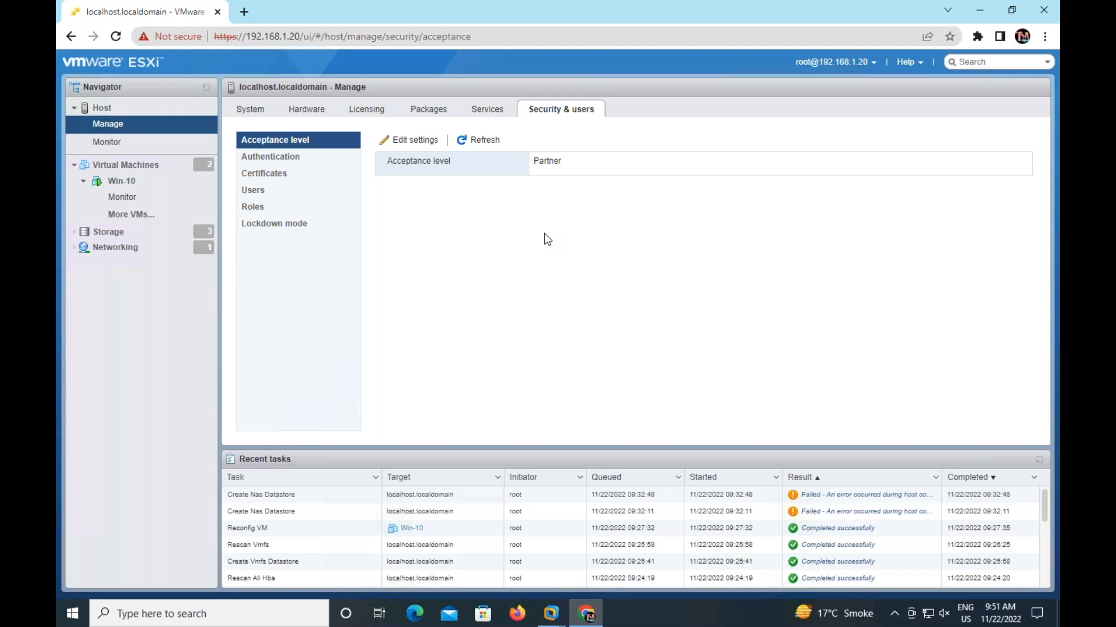
left_click(289, 163)
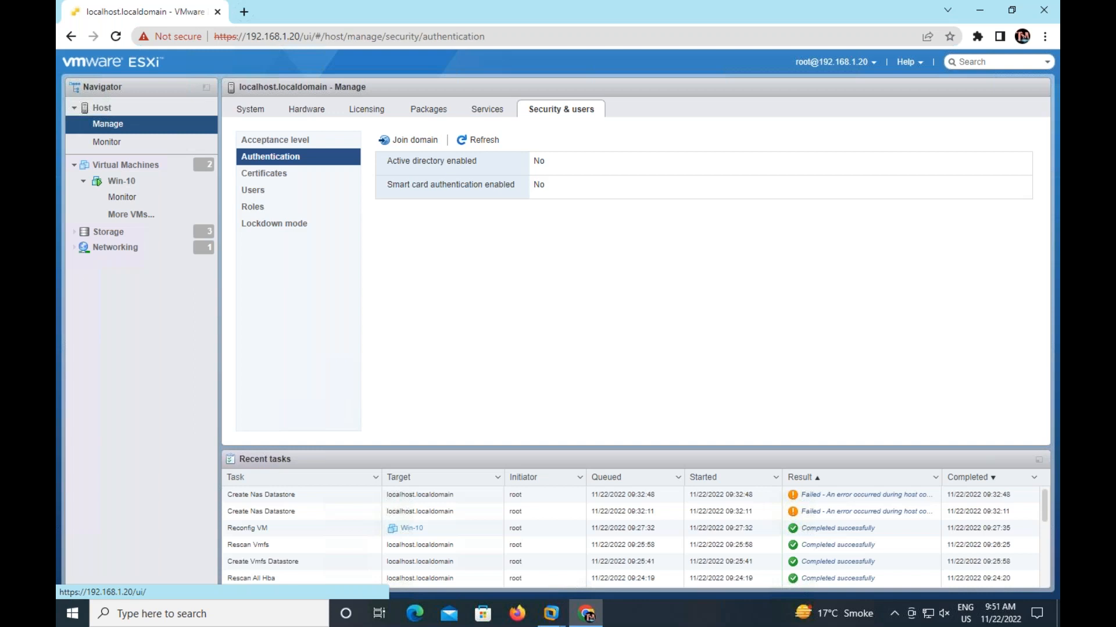
- Join the host to the class.com domain with the Administrator user name and the account password, without an authentication proxy
left_click(415, 140)
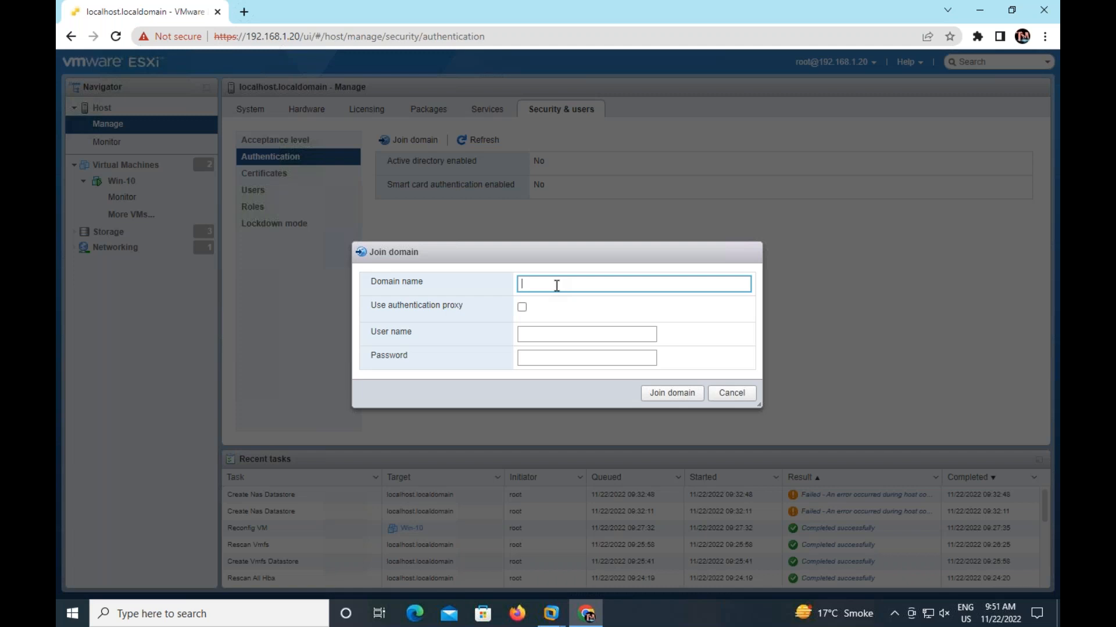
type("class.com")
left_click(569, 336)
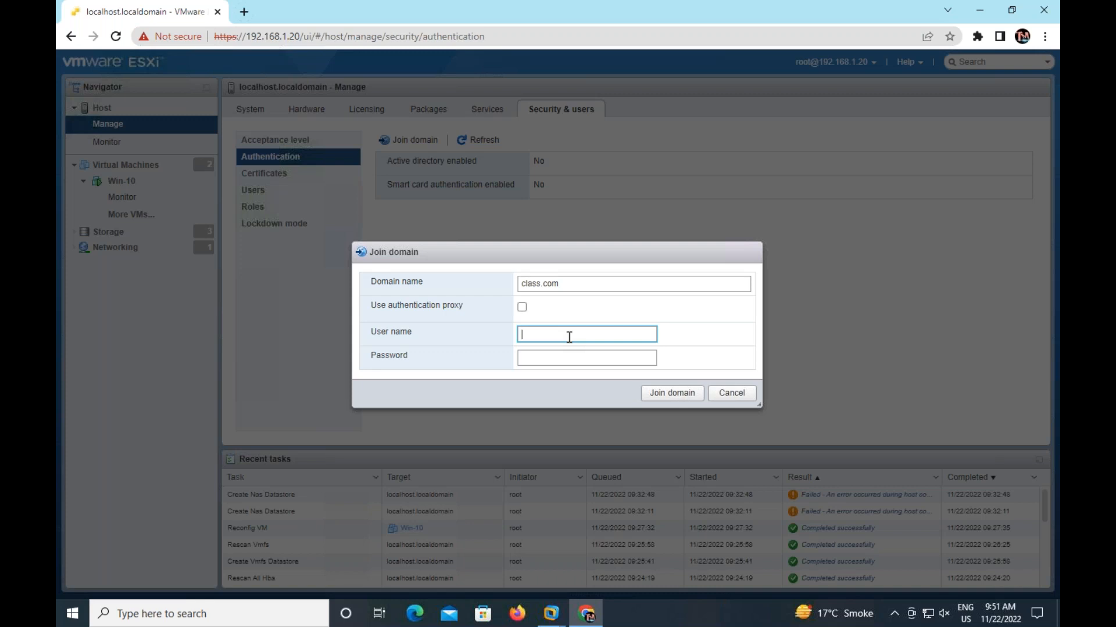
type("Administrator")
key("Tab")
type("•••••")
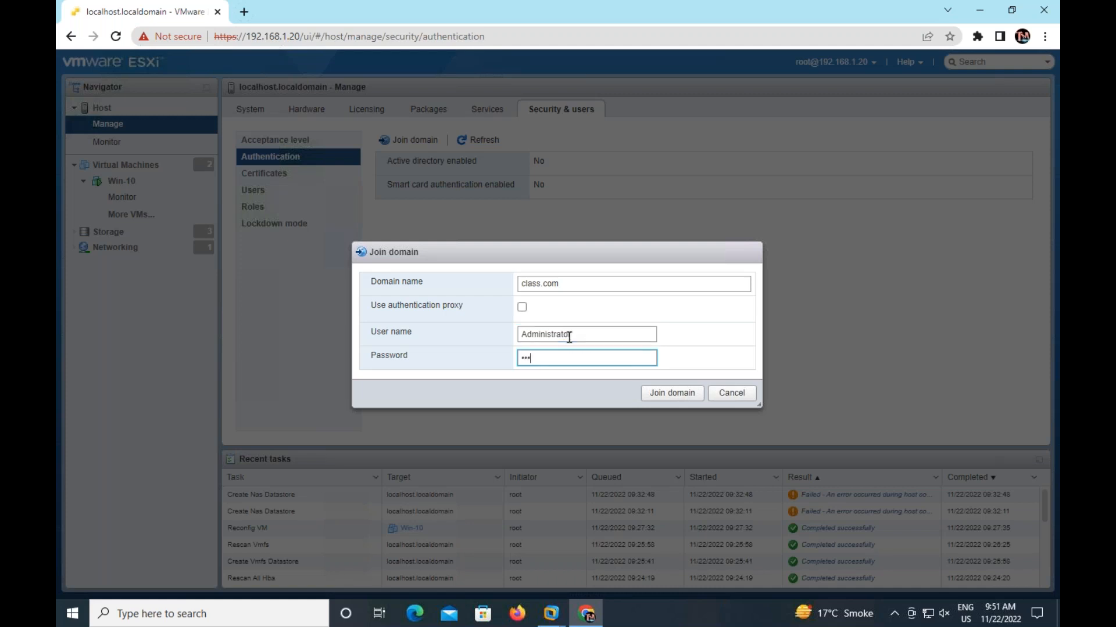
type("••••")
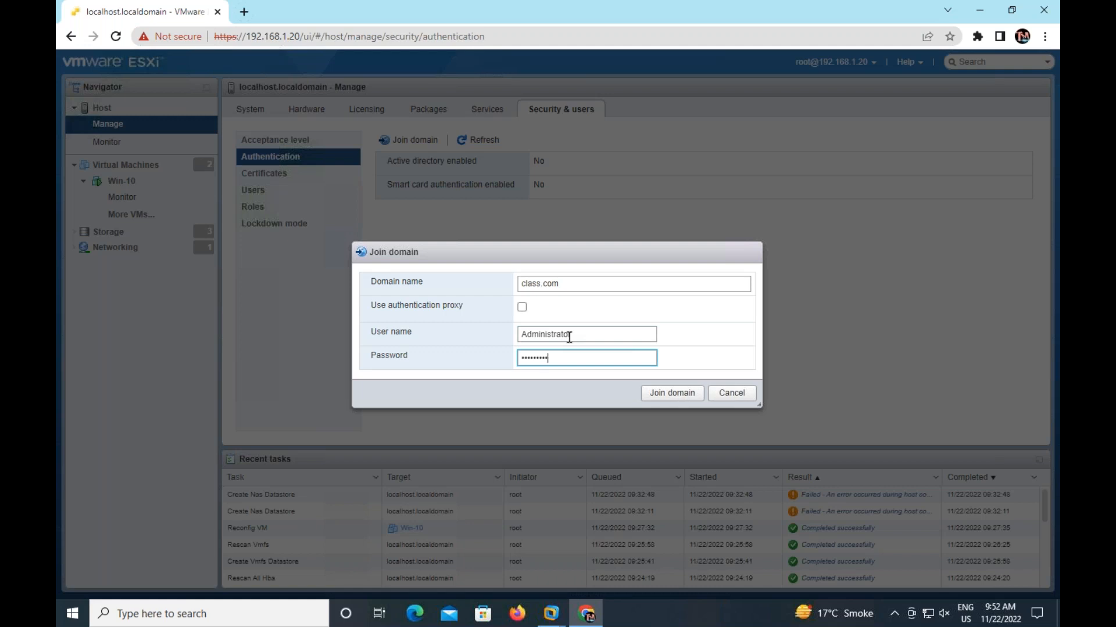
left_click(681, 398)
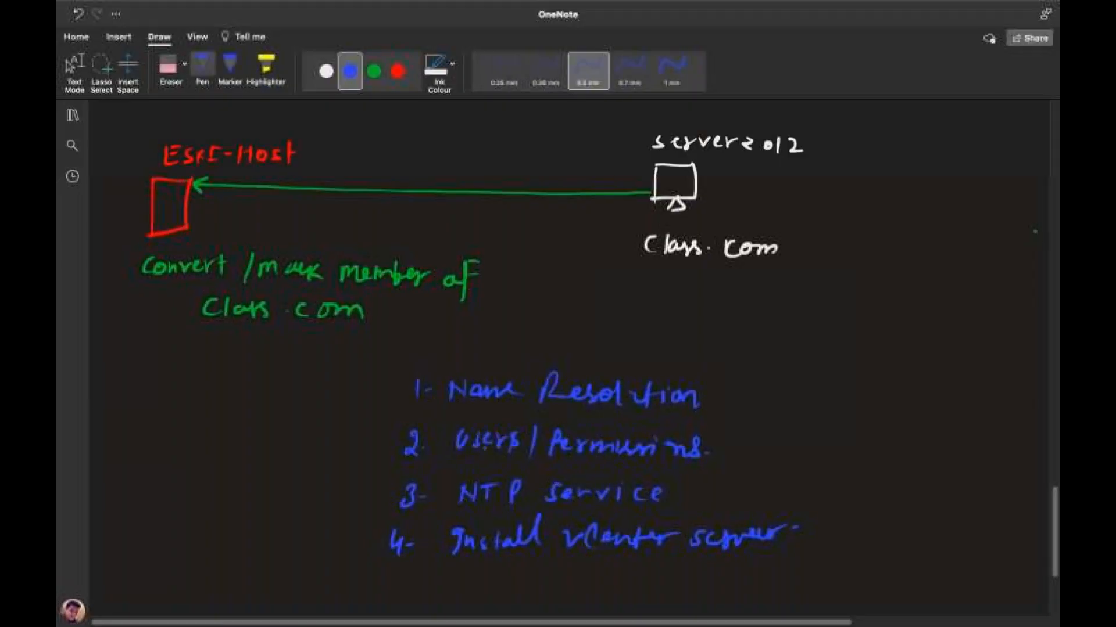
- Switch to OneNote and draw a blue tick after each of the four list items, from Name Resolution to Install vCenter server
scroll(558, 348, "down", 3)
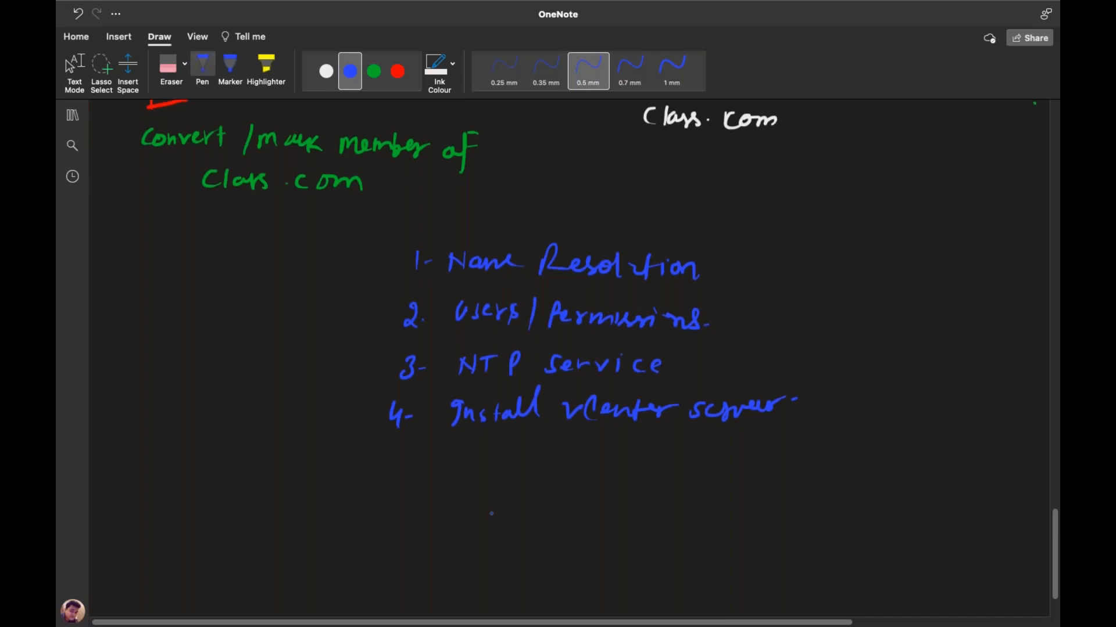
left_click_drag(703, 267, 739, 256)
left_click_drag(724, 323, 759, 309)
left_click_drag(697, 370, 725, 360)
left_click_drag(812, 402, 840, 391)
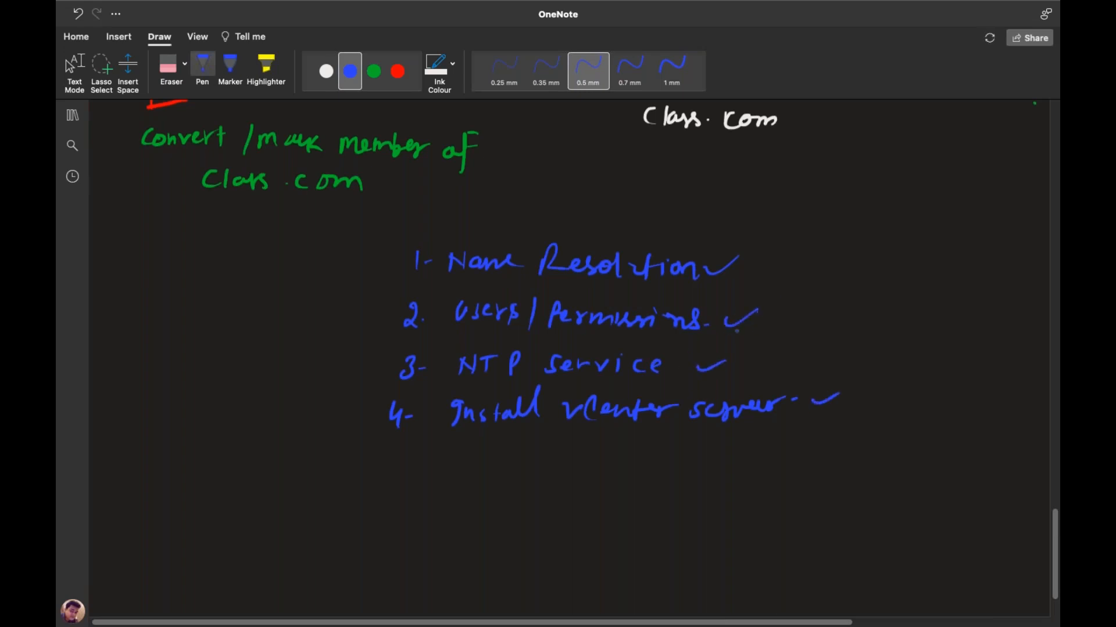